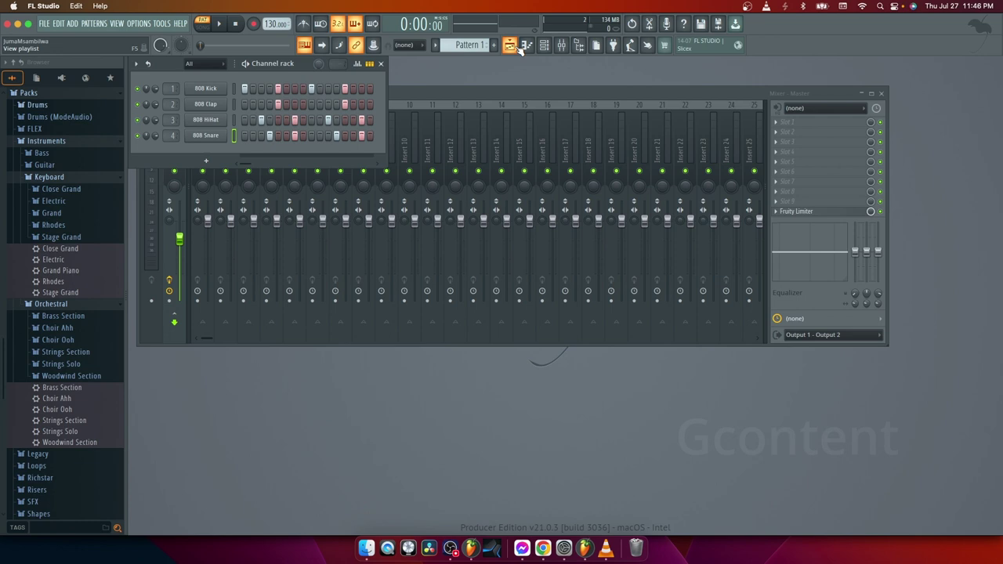
Show and hide the playlist window to see its tracks and pattern list.
click(516, 46)
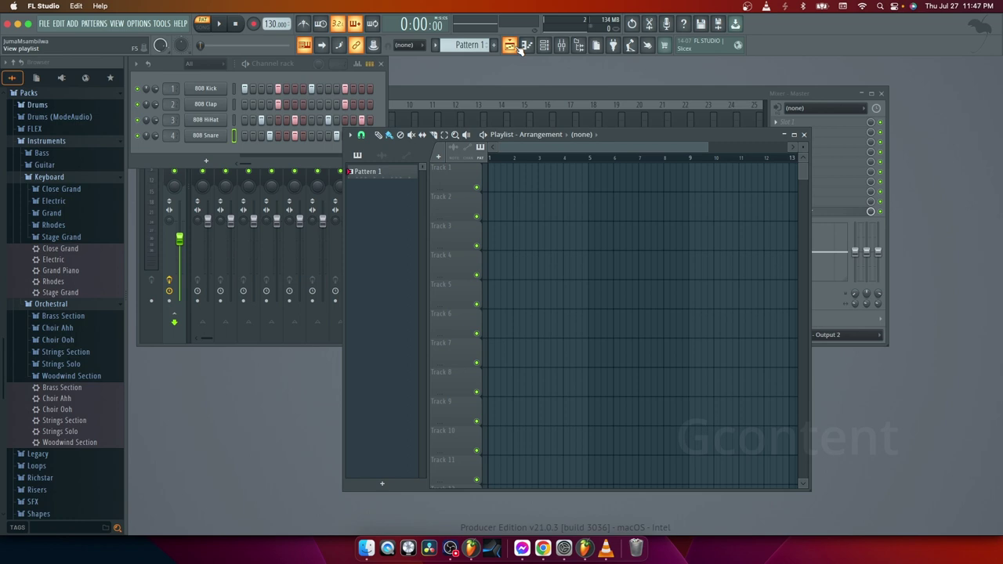
click(511, 46)
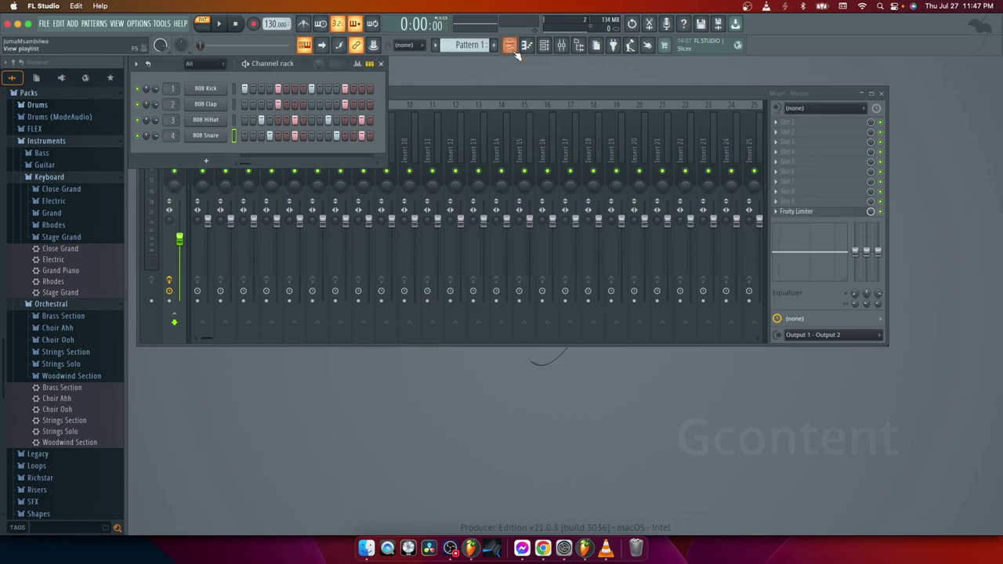
click(511, 45)
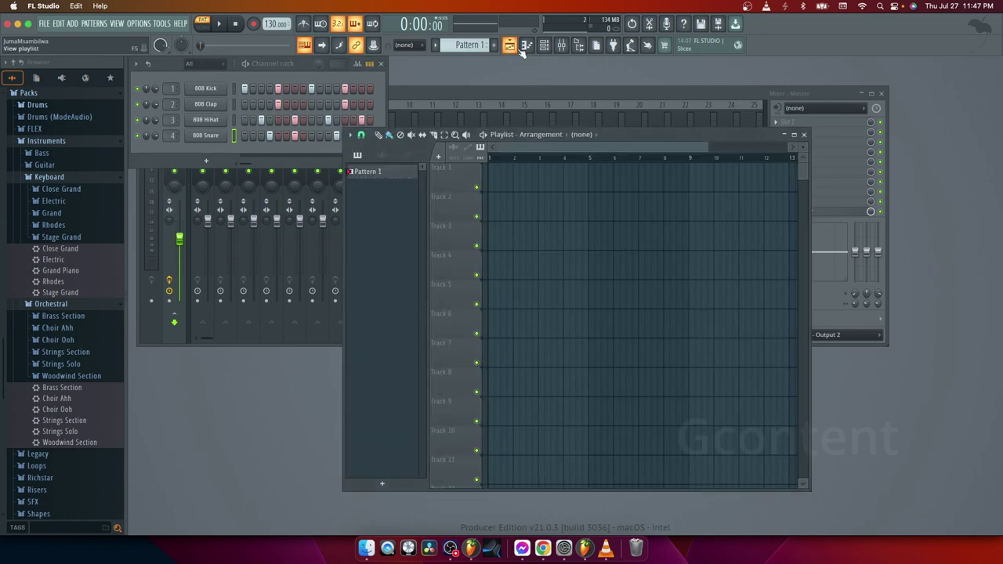
click(510, 46)
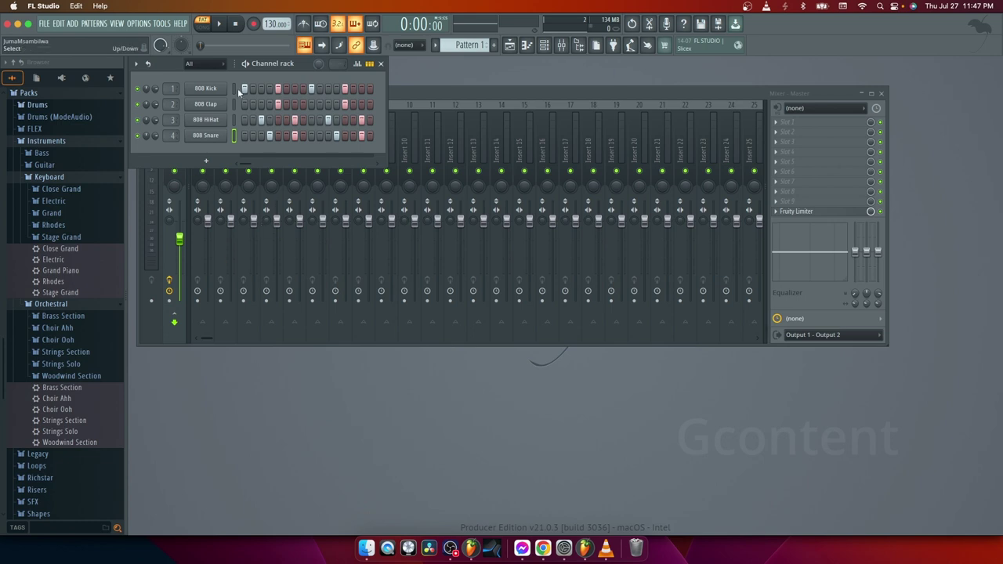
View the program's About information for its version and registration, and close it.
click(180, 23)
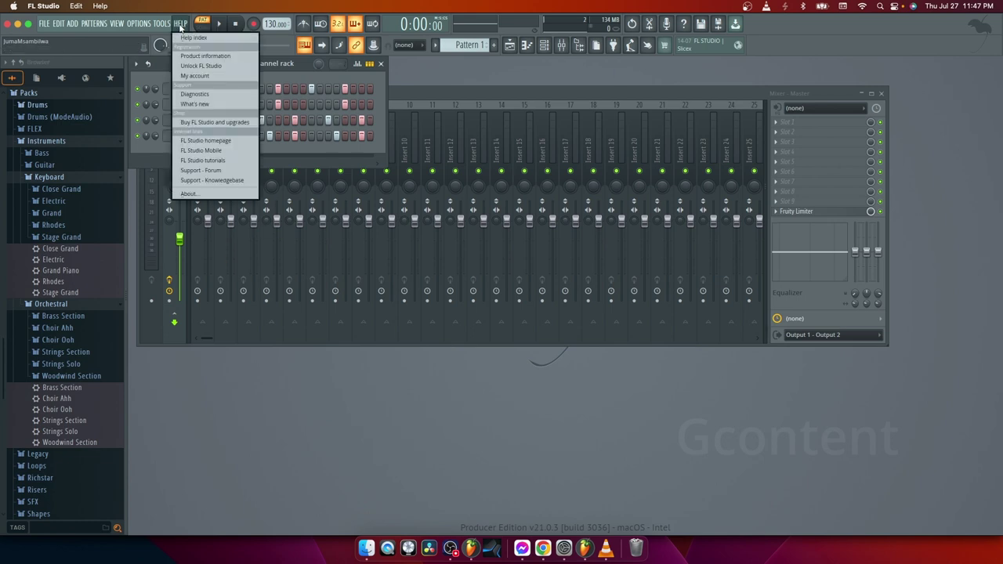
click(224, 192)
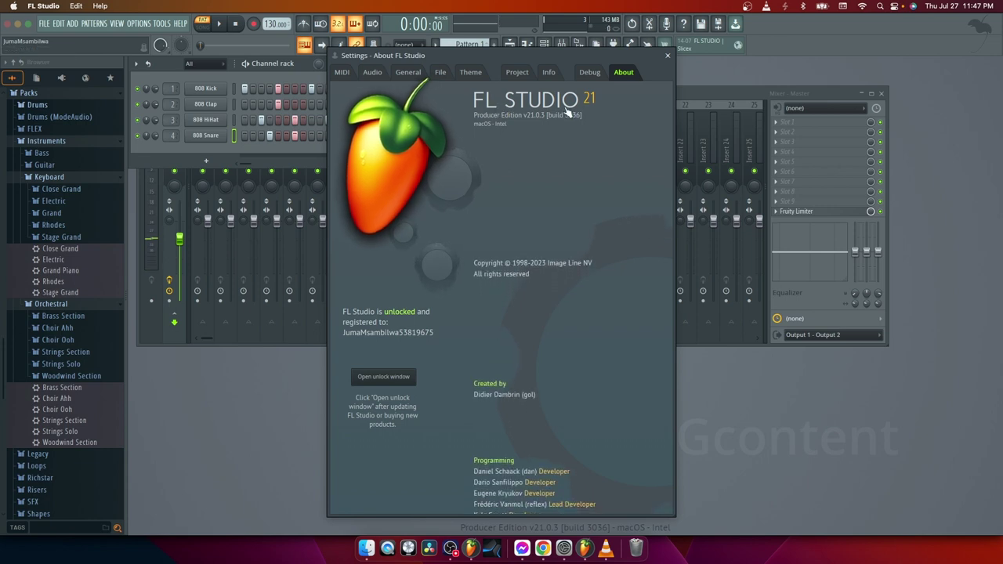
click(668, 57)
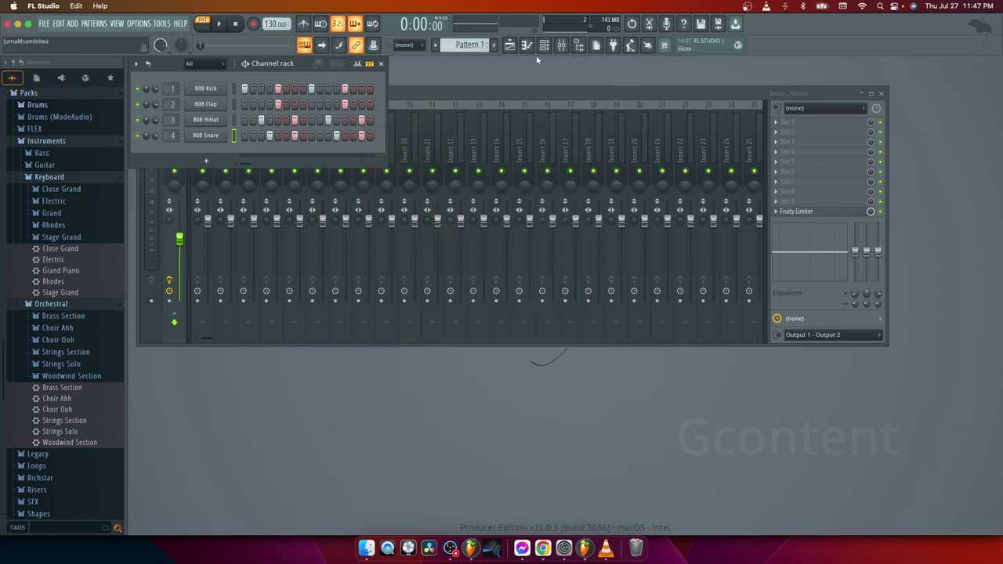
Show the playlist and start a new project from the Minimal Empty template without saving changes to untitled.flp.
click(509, 45)
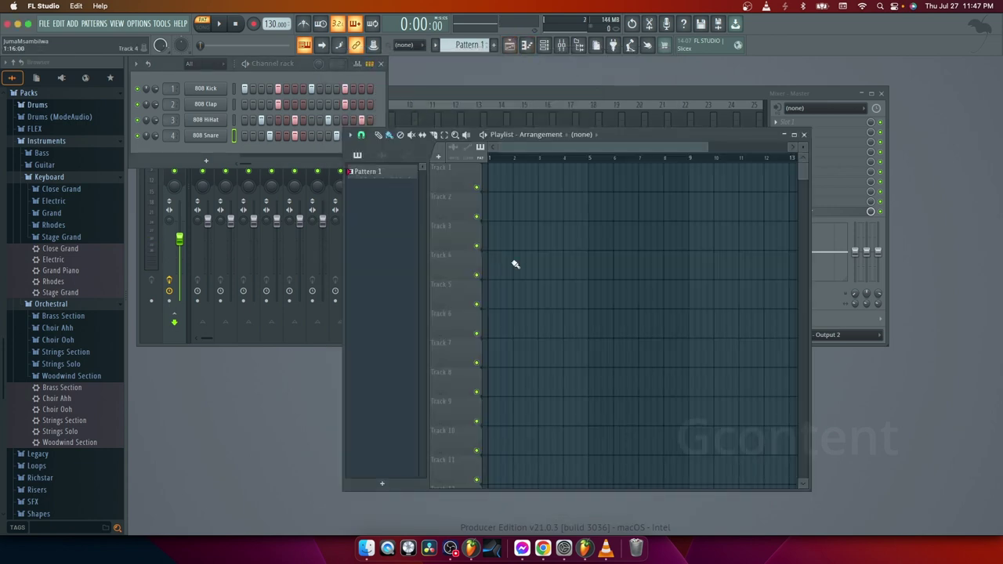
click(44, 25)
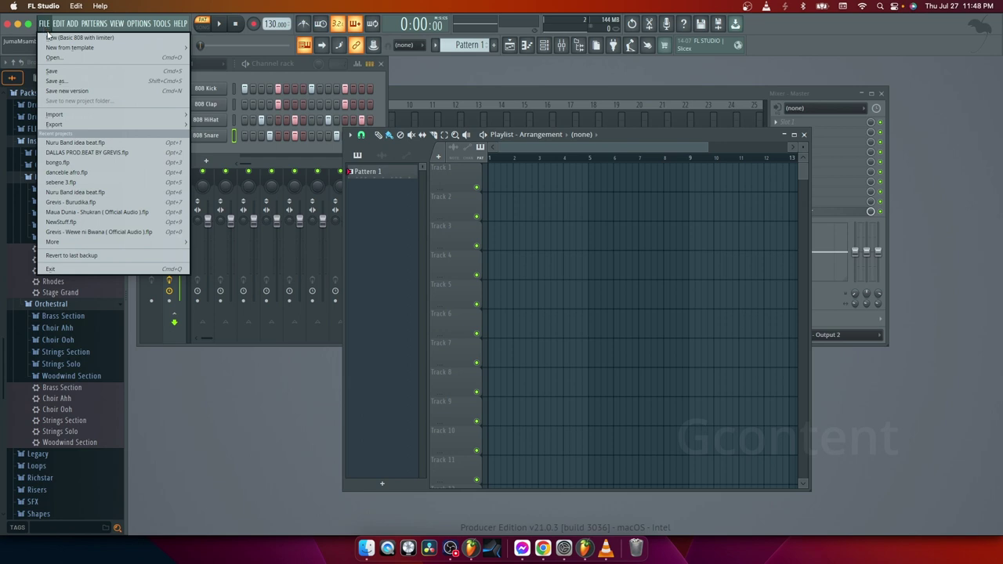
mouse_move(60, 49)
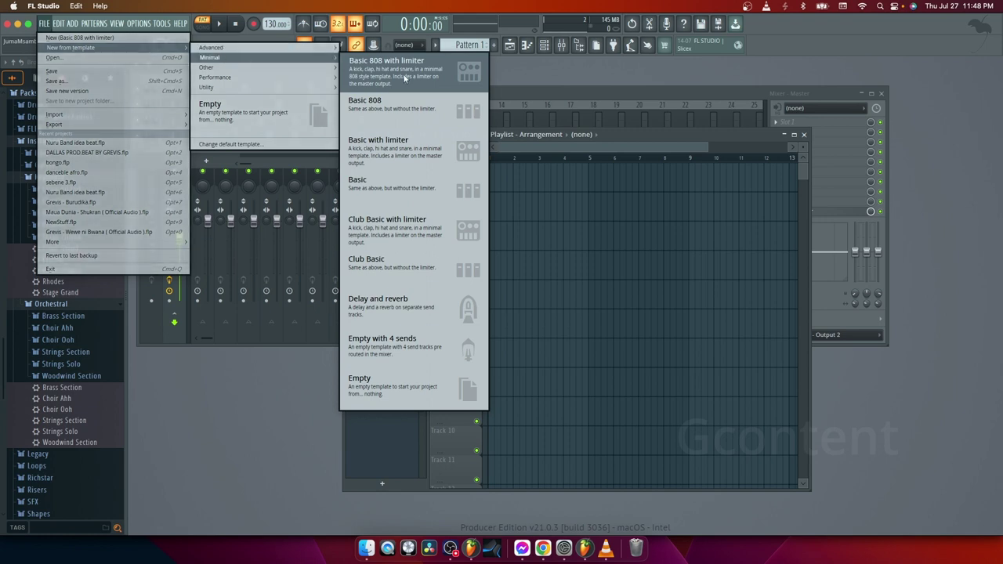
click(400, 390)
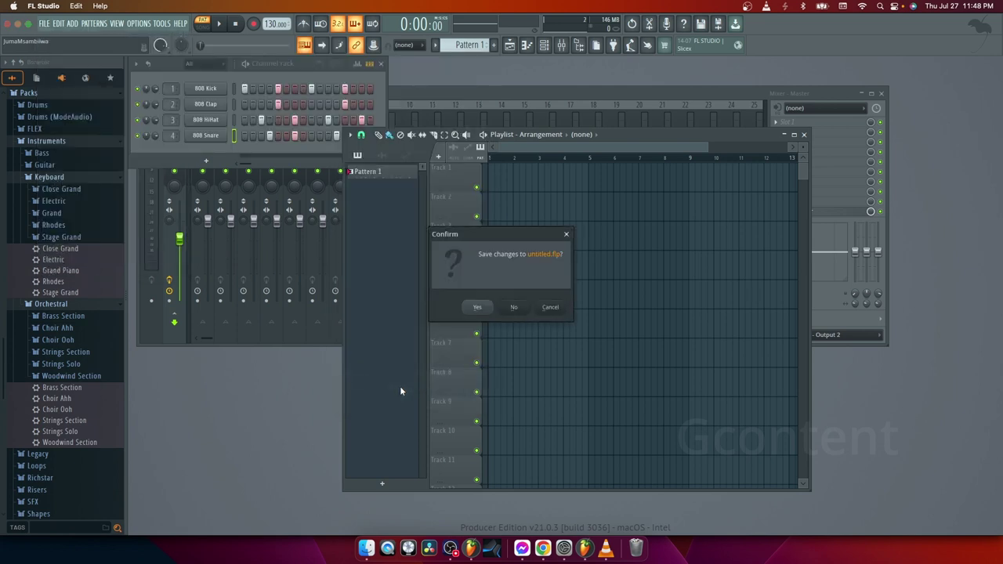
click(520, 310)
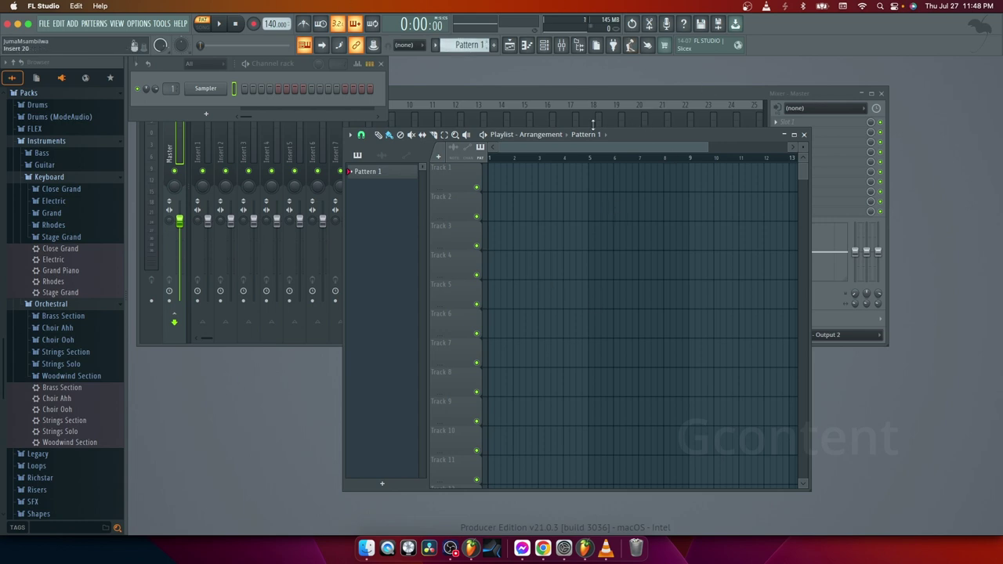
Toggle the playlist and the Sampler's piano roll on and off to view each window.
click(510, 46)
click(510, 47)
click(510, 47)
click(527, 46)
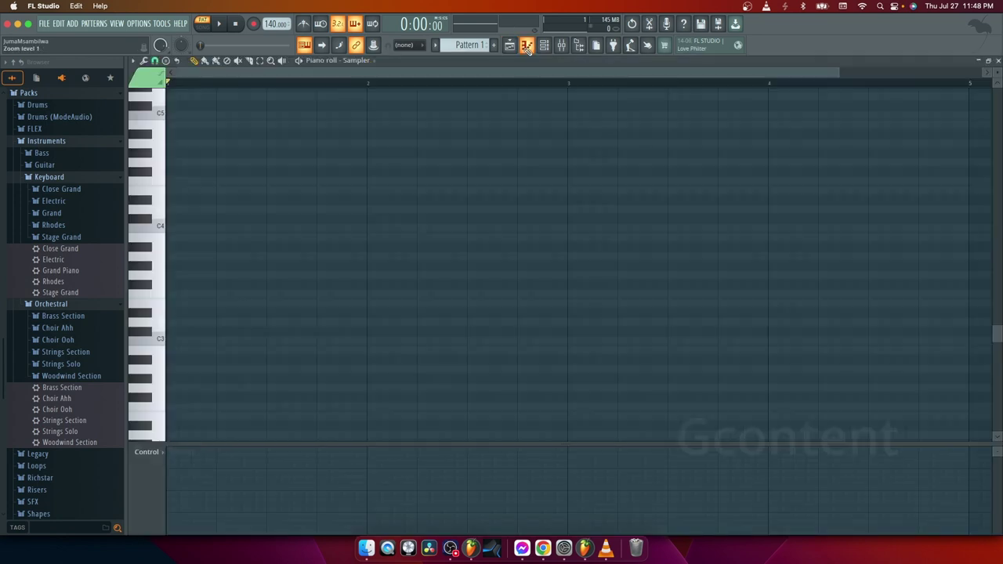
click(527, 47)
Hide and restore the channel rack, and bring the mixer to the front.
click(544, 45)
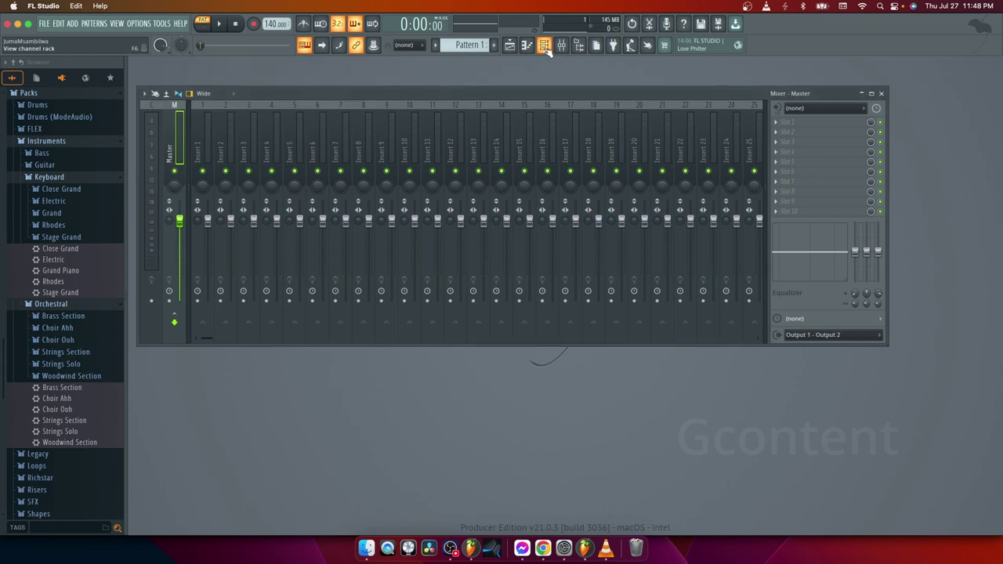
click(544, 45)
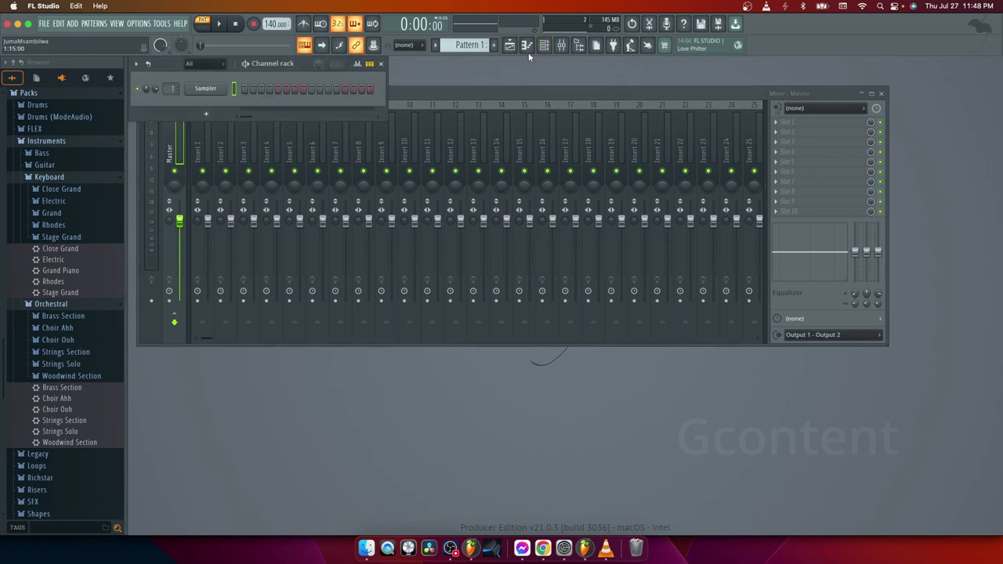
click(561, 45)
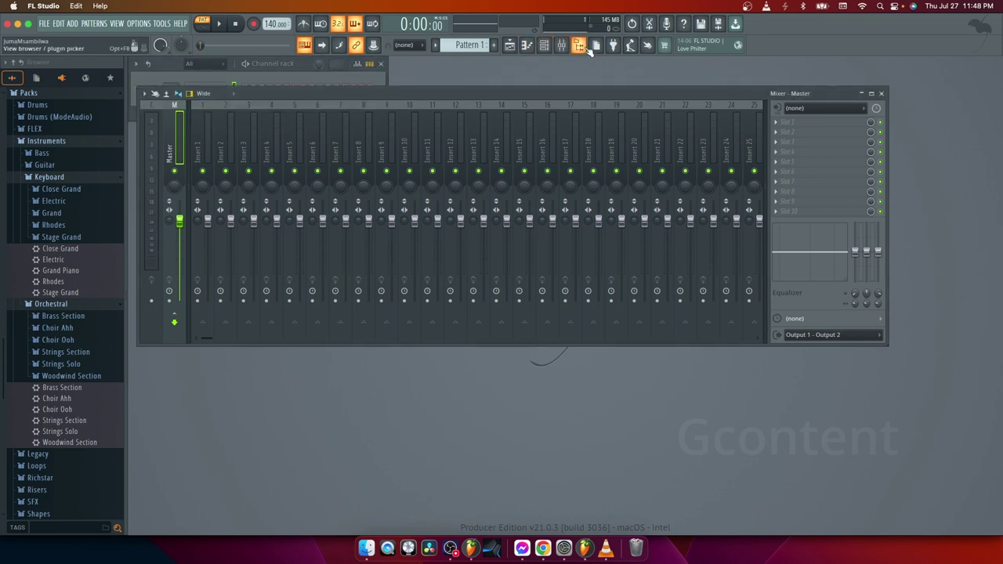
Toggle the browser's visibility, examine the folders at the start of its list, and reopen the playlist.
click(578, 46)
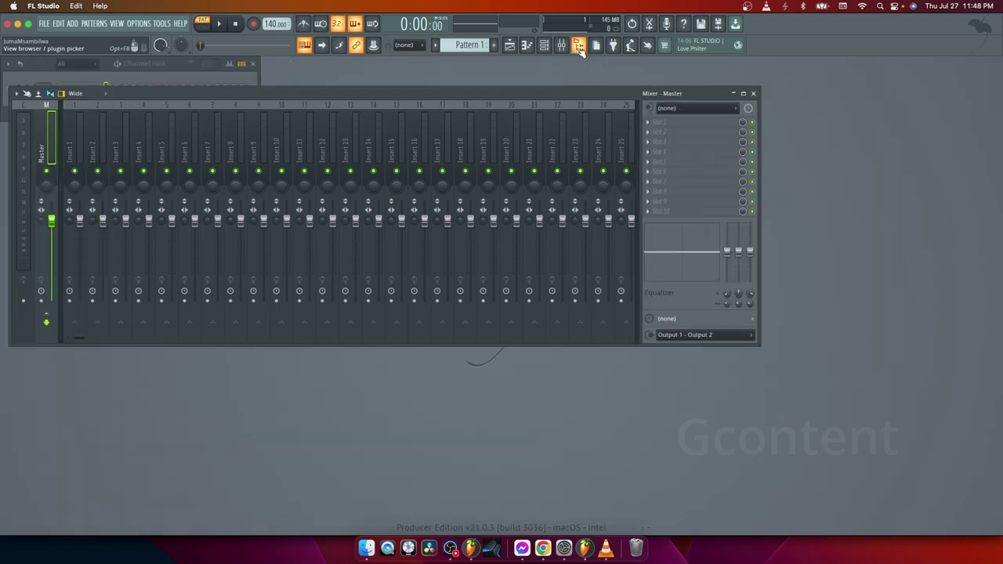
click(578, 45)
click(578, 46)
click(578, 46)
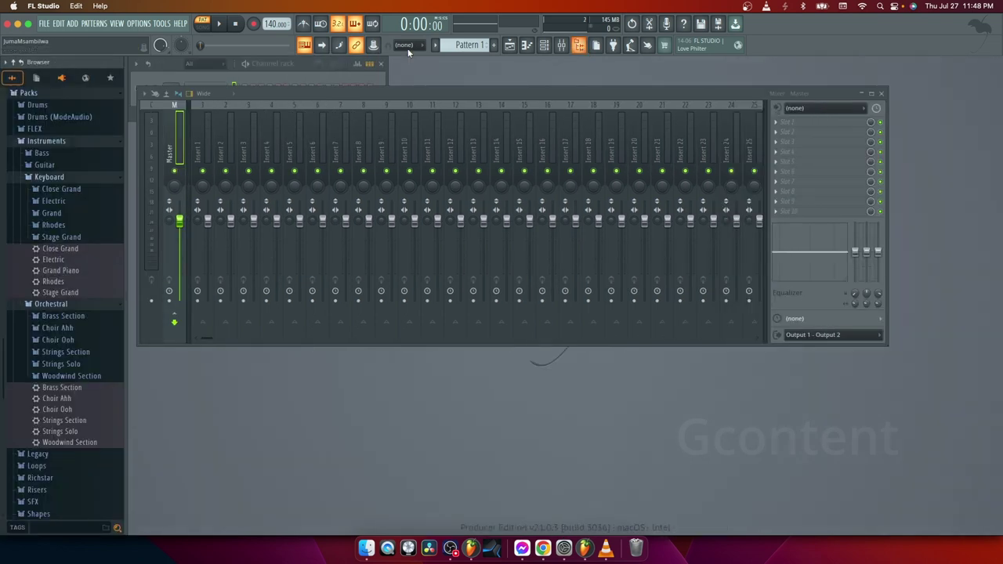
scroll(66, 300, up, 6)
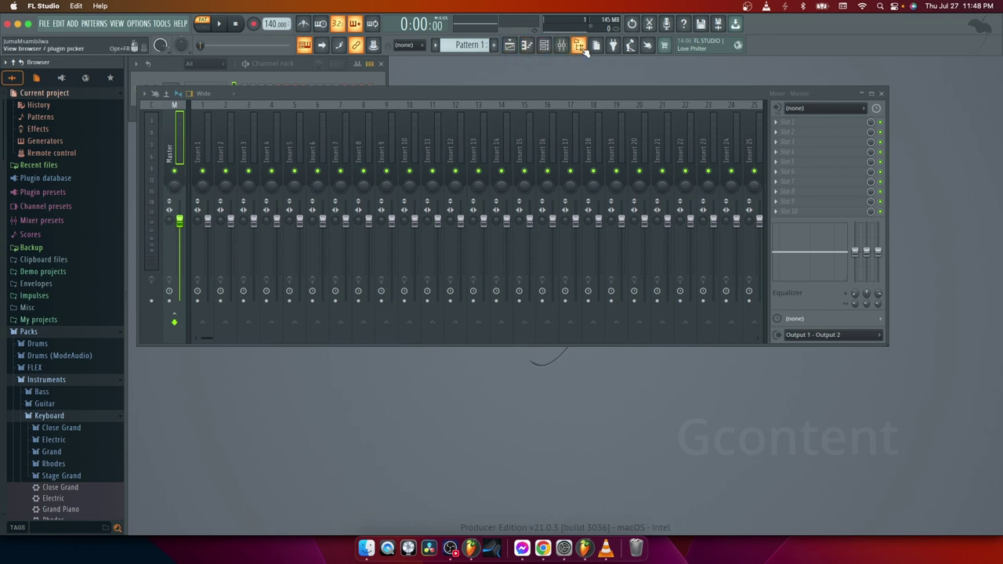
click(510, 44)
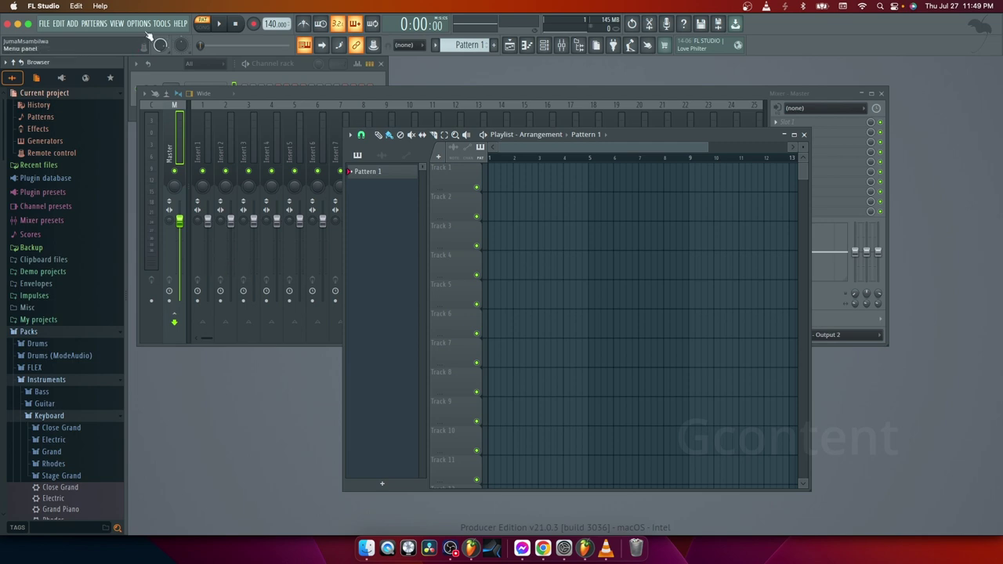
click(139, 47)
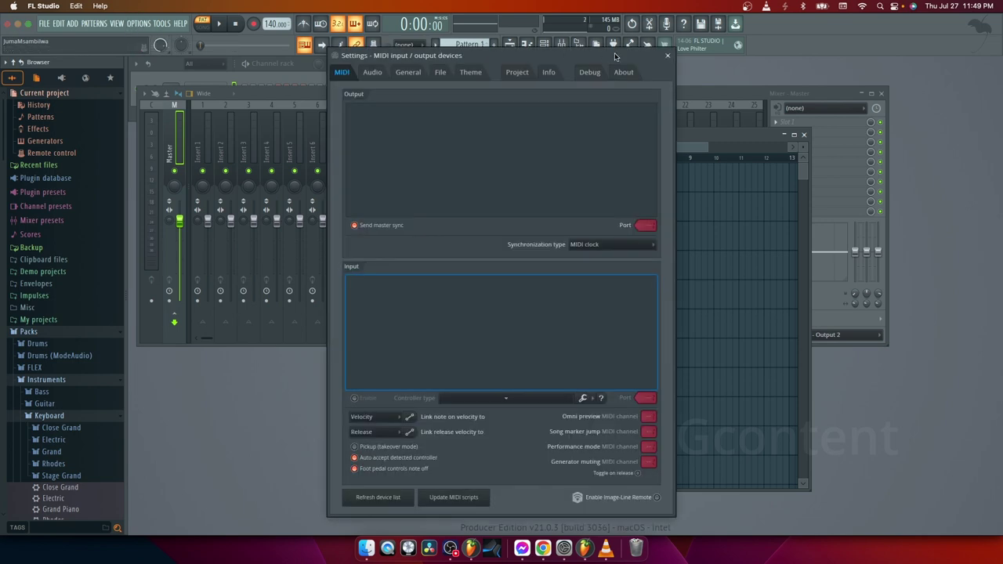
click(667, 55)
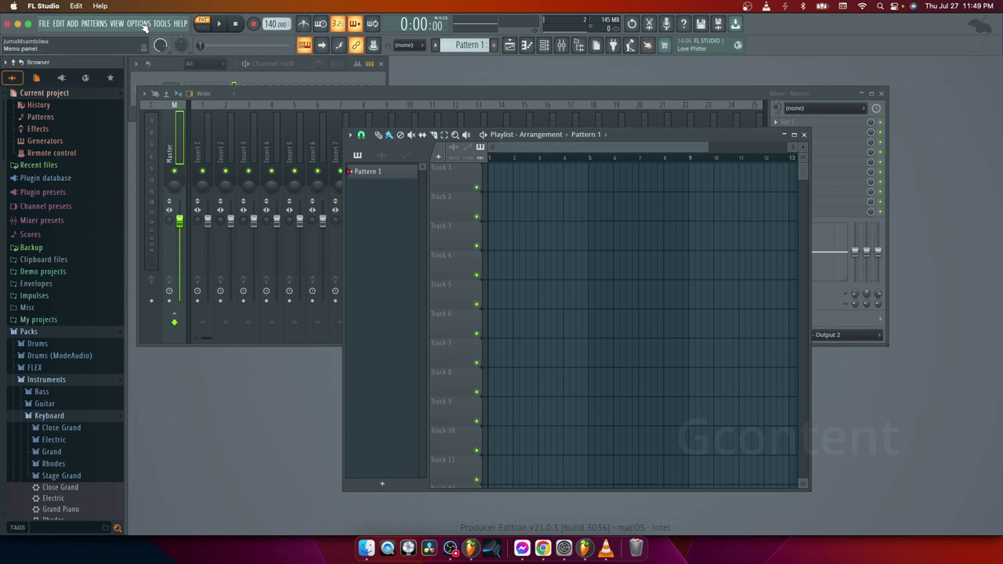
click(140, 24)
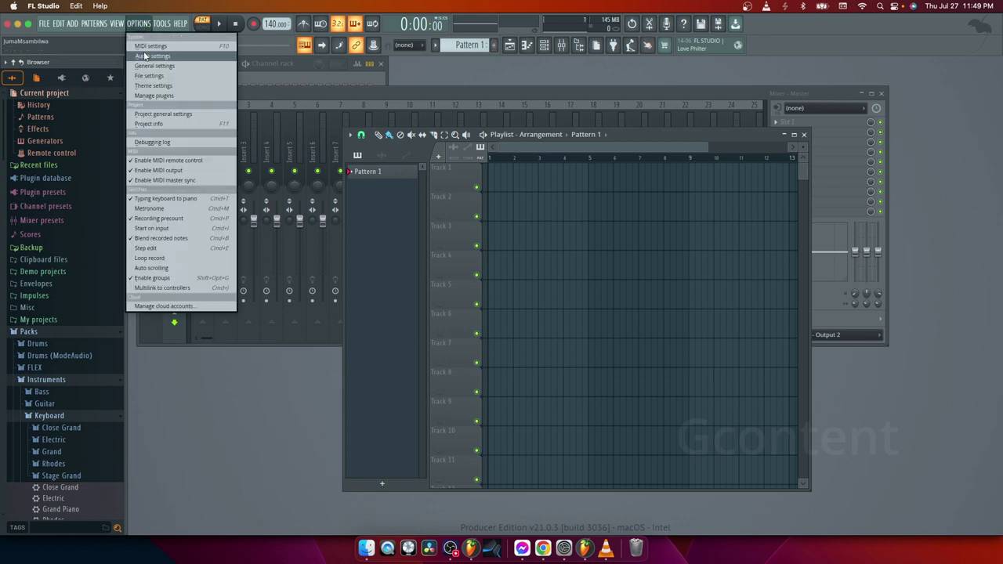
click(143, 305)
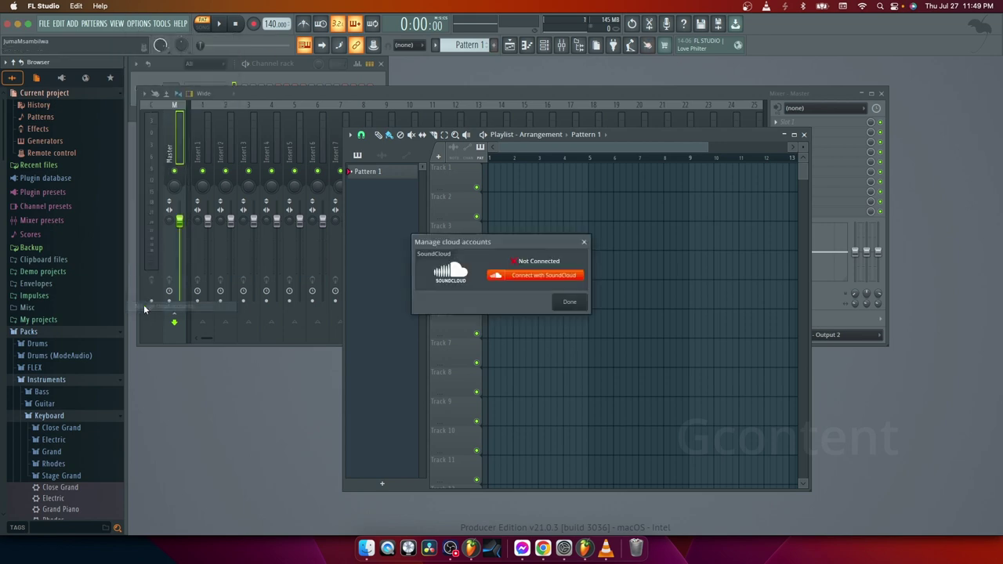
click(584, 242)
Open the audio settings, review the available devices, and choose Scarlett 2i2 USB as the input/output device.
click(140, 24)
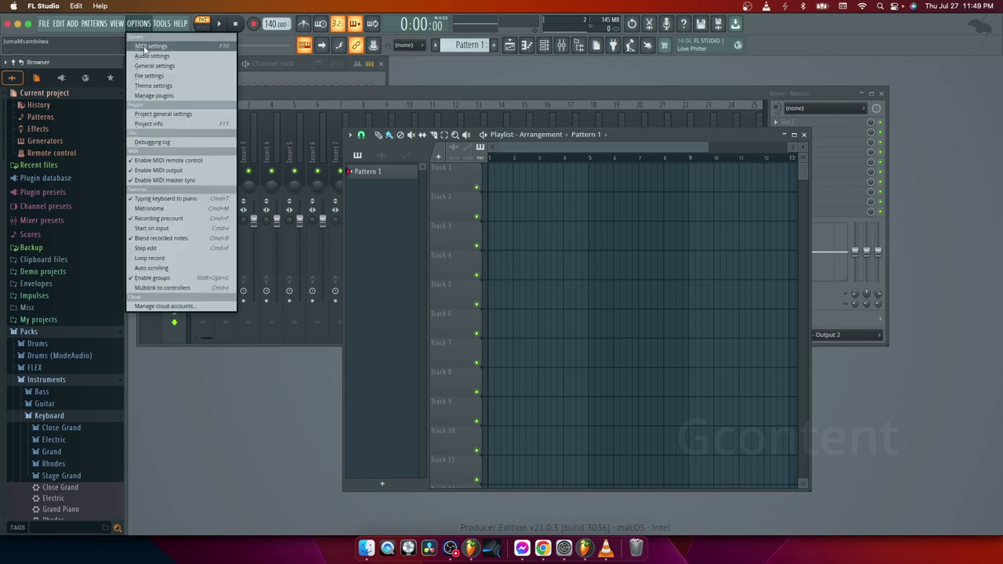
click(149, 56)
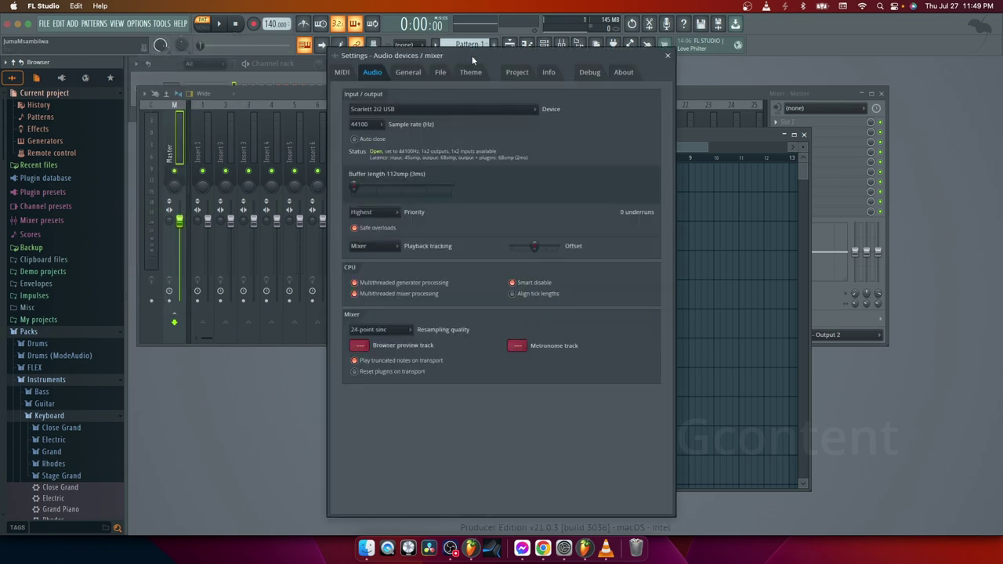
drag(454, 43, 482, 90)
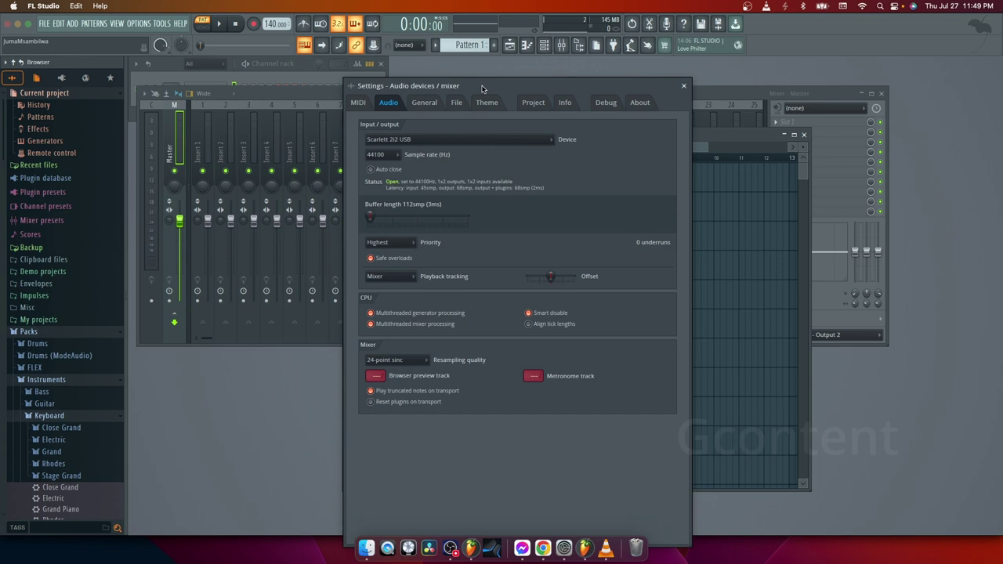
click(437, 141)
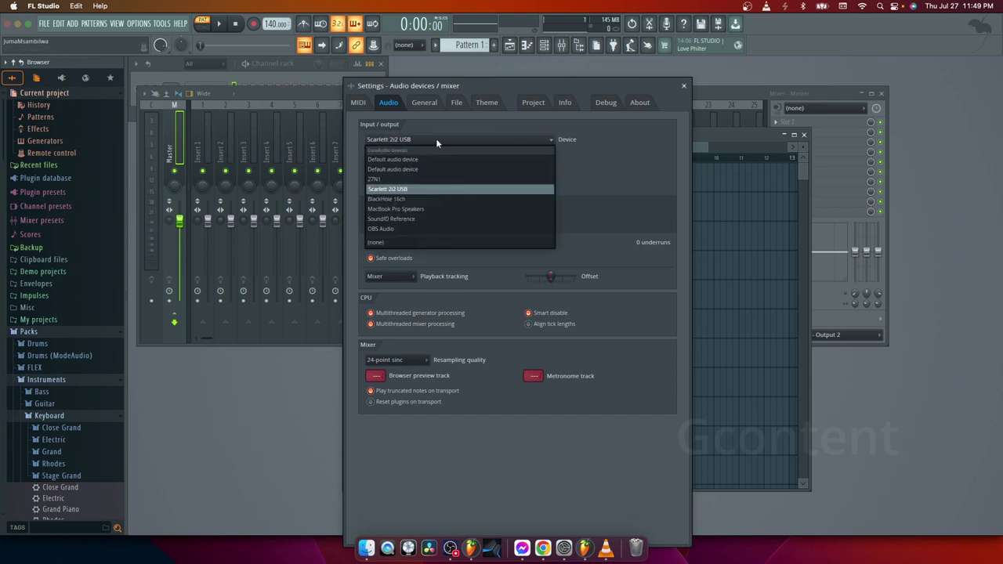
click(599, 144)
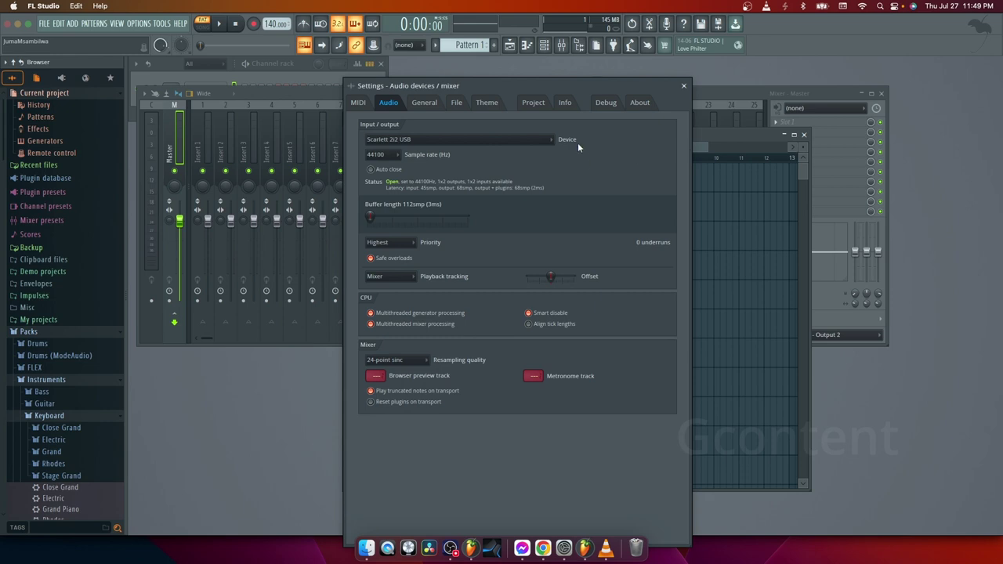
click(433, 140)
click(622, 136)
click(425, 140)
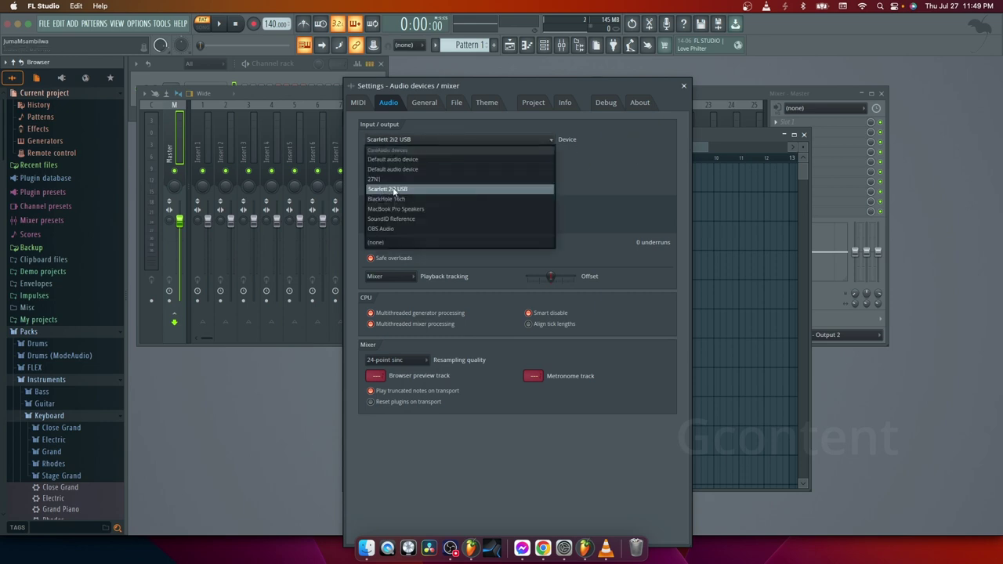
click(403, 191)
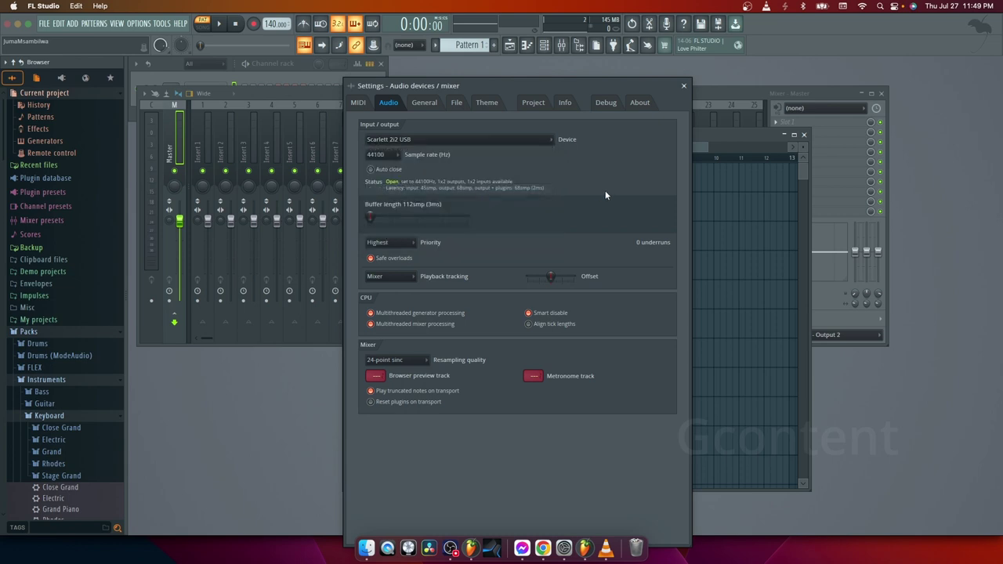
Try Default audio device as the input/output device, and return to Scarlett 2i2 USB.
click(458, 138)
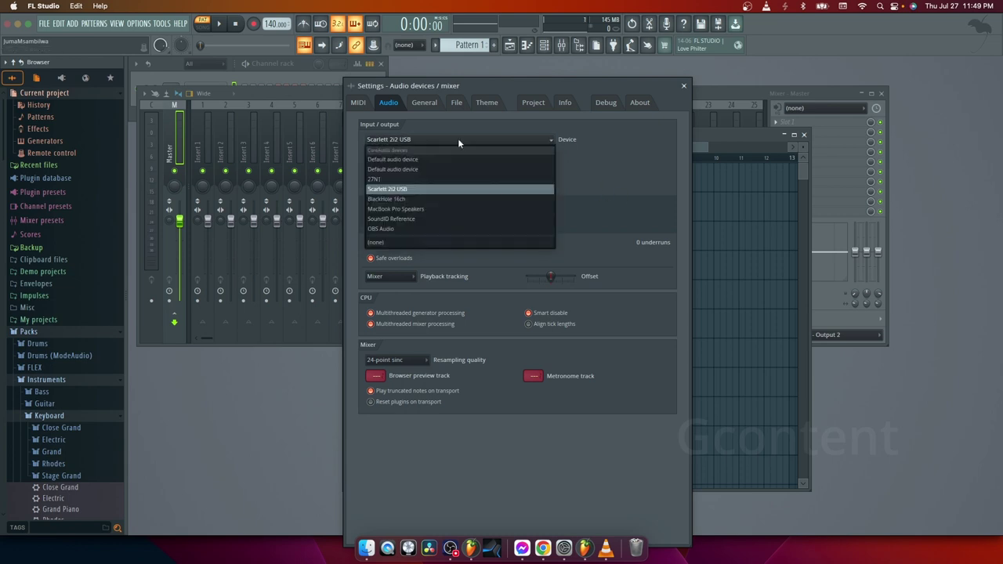
click(403, 160)
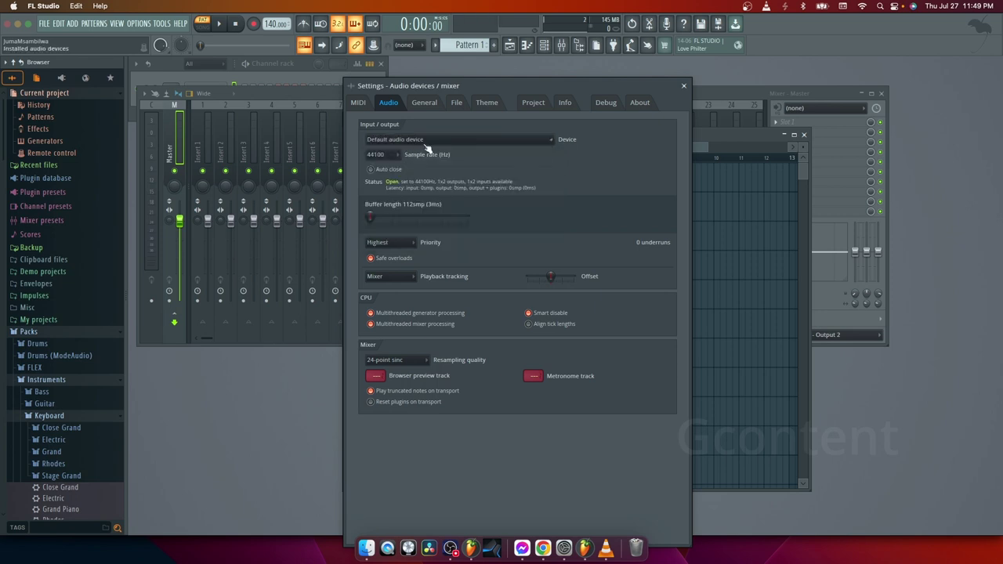
click(429, 139)
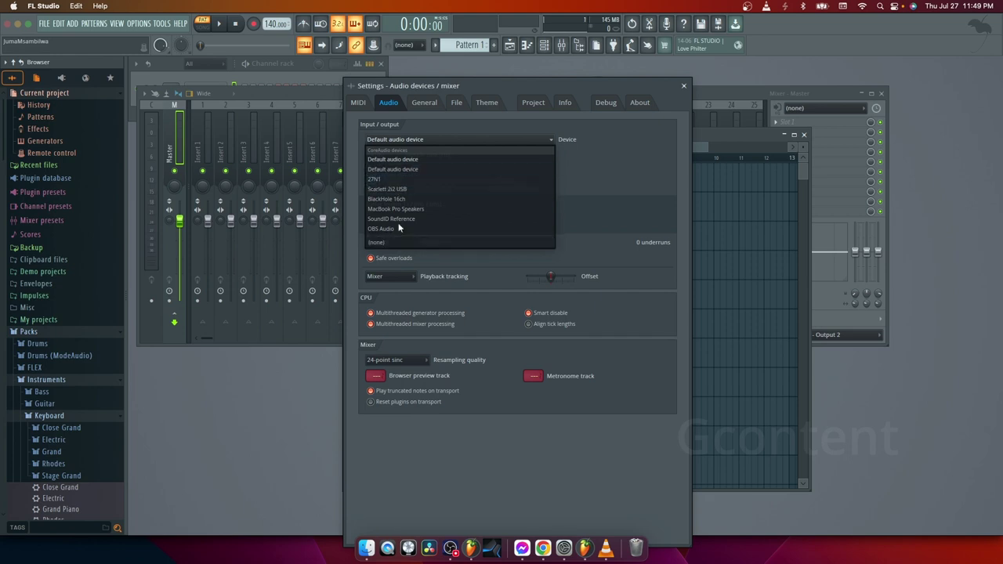
click(398, 191)
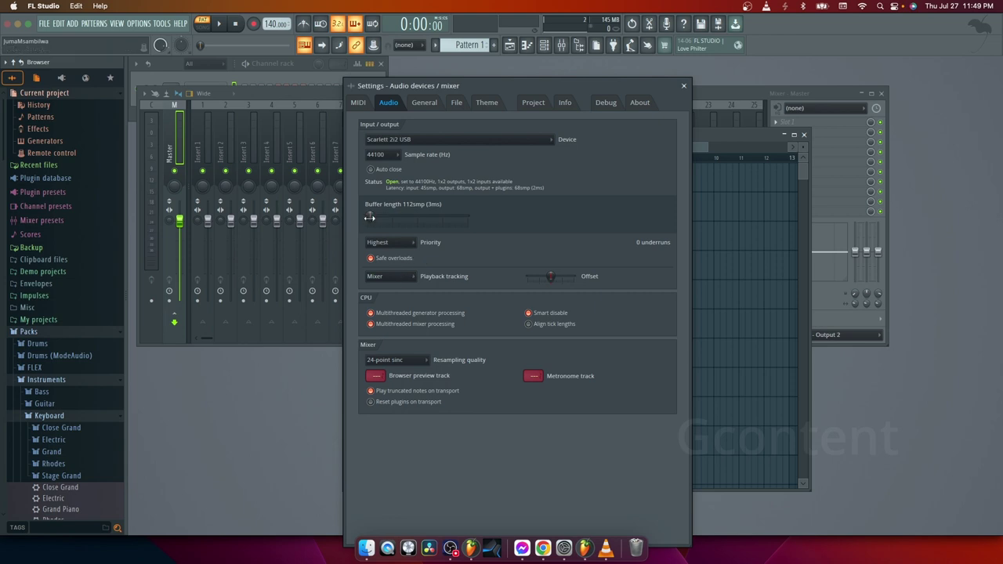
Raise the audio buffer length to 784 samples (18 ms) and close the settings.
mouse_move(369, 218)
mouse_down()
mouse_move(394, 217)
mouse_move(385, 217)
mouse_up()
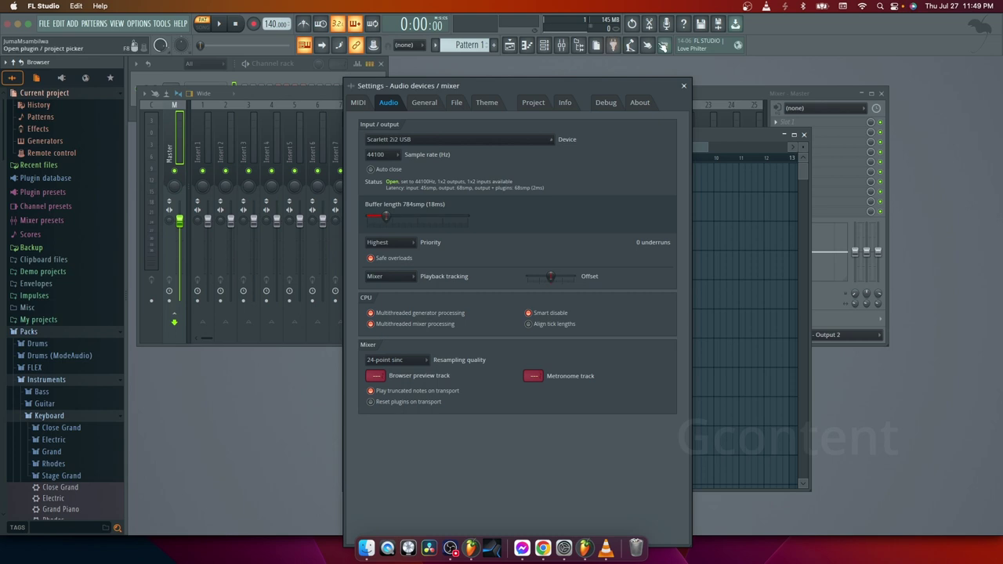
click(683, 85)
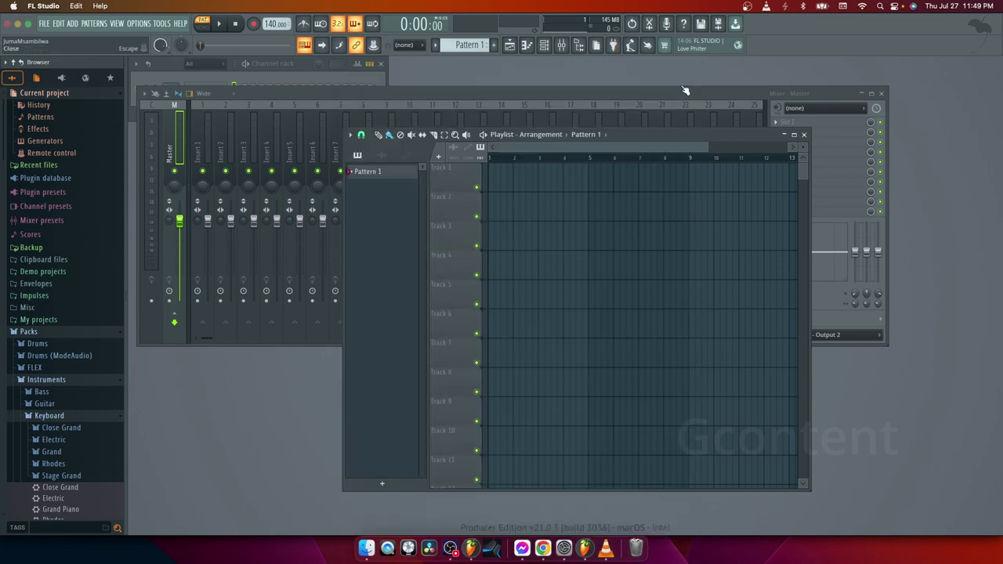
Leave only the channel rack open beside the browser by closing the playlist and mixer, and collapse the browser's Instruments folder.
click(509, 46)
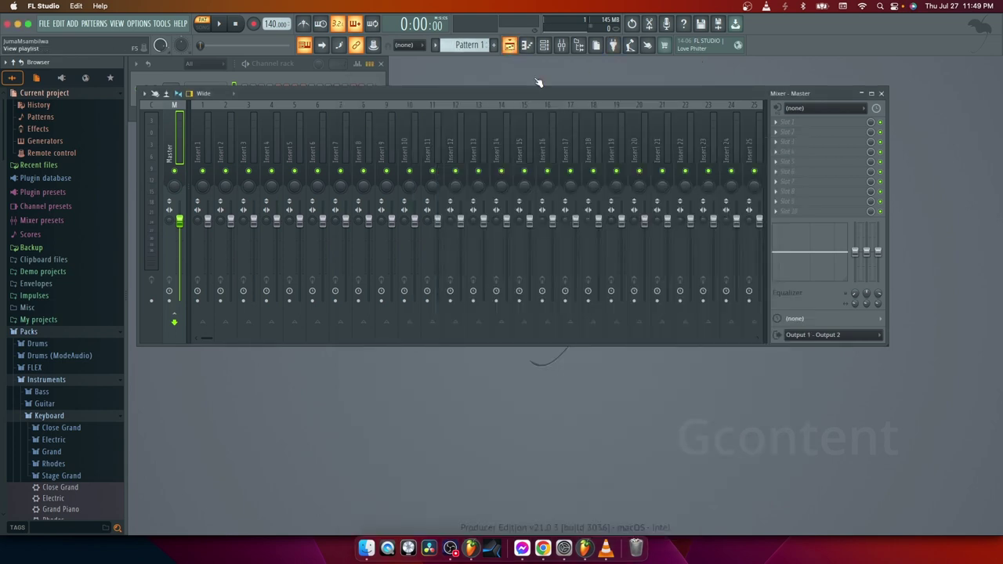
click(543, 45)
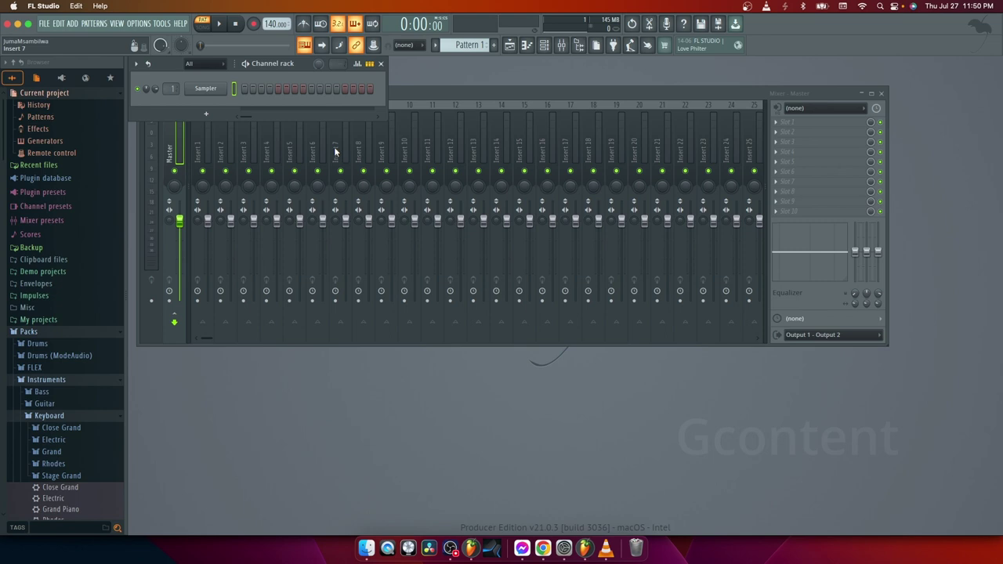
click(882, 94)
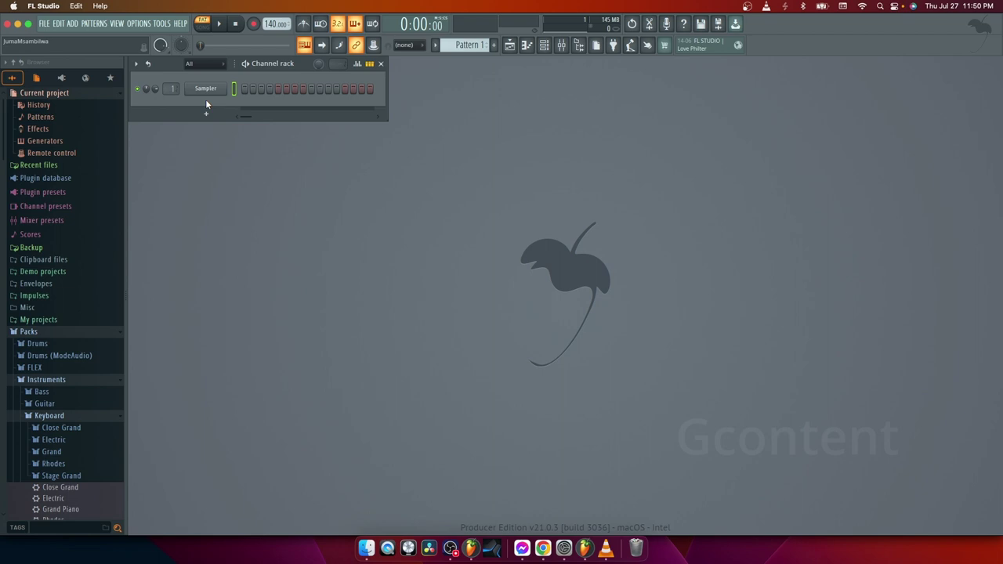
click(36, 380)
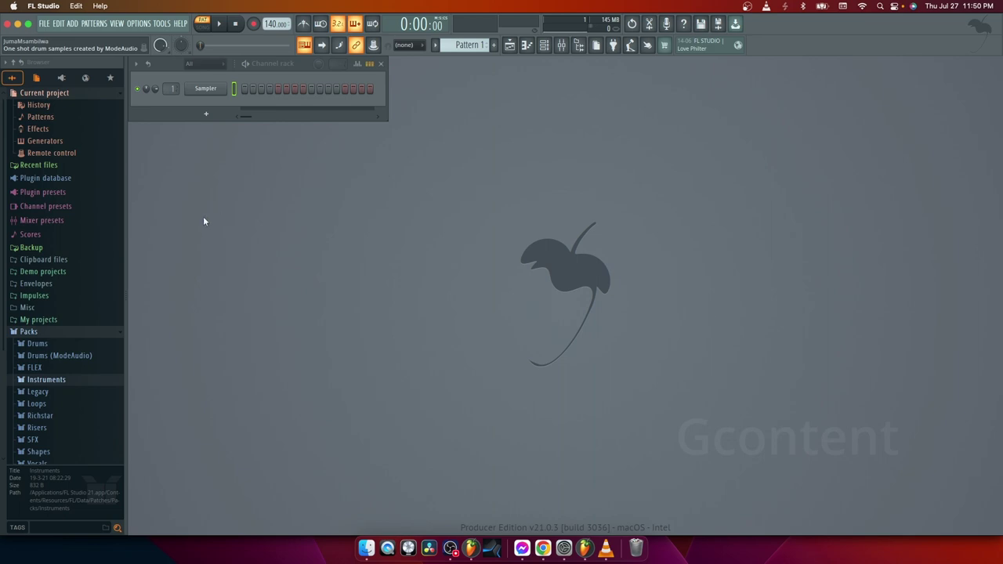
Play and stop the empty pattern without and with the metronome, and switch the metronome off.
click(219, 23)
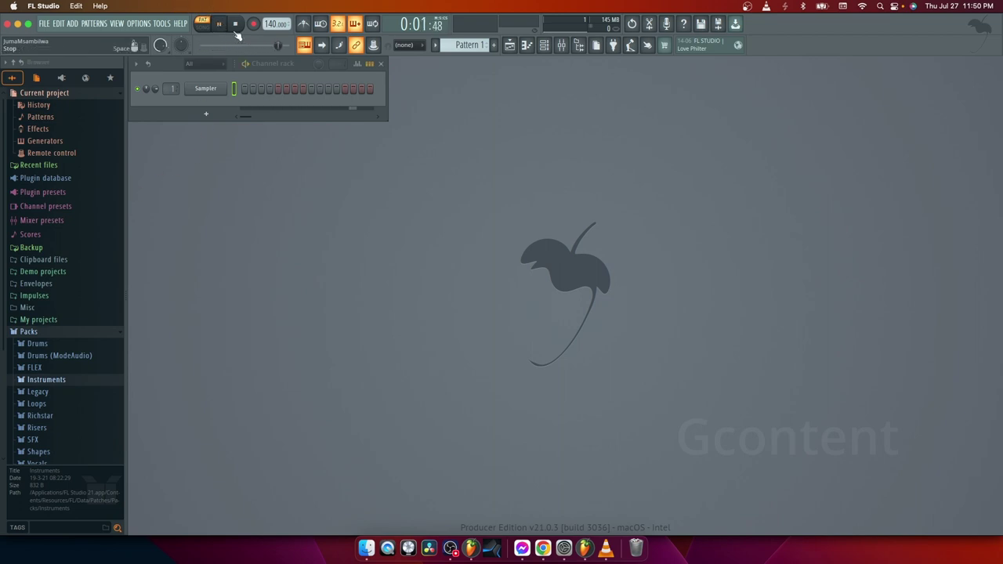
click(237, 24)
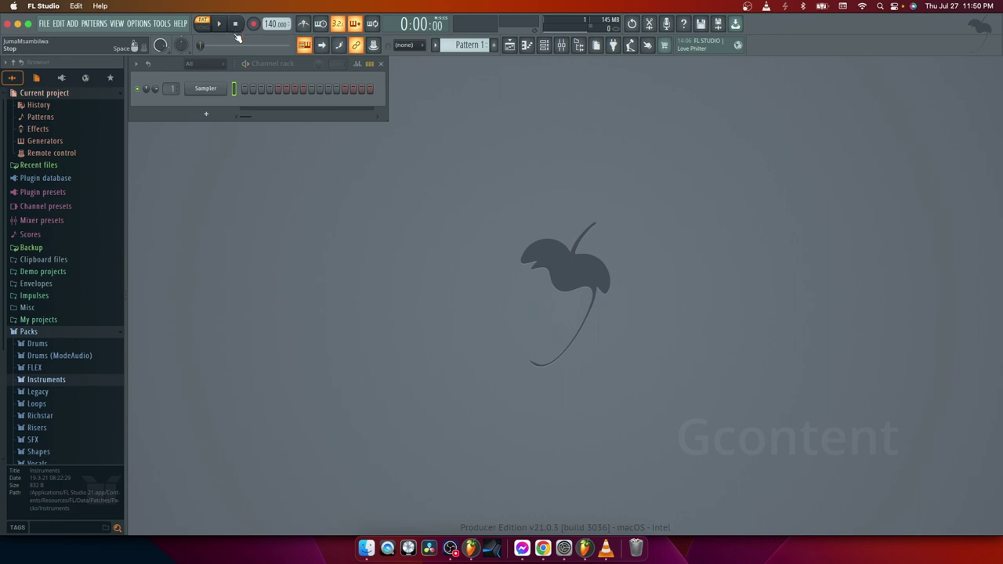
click(306, 24)
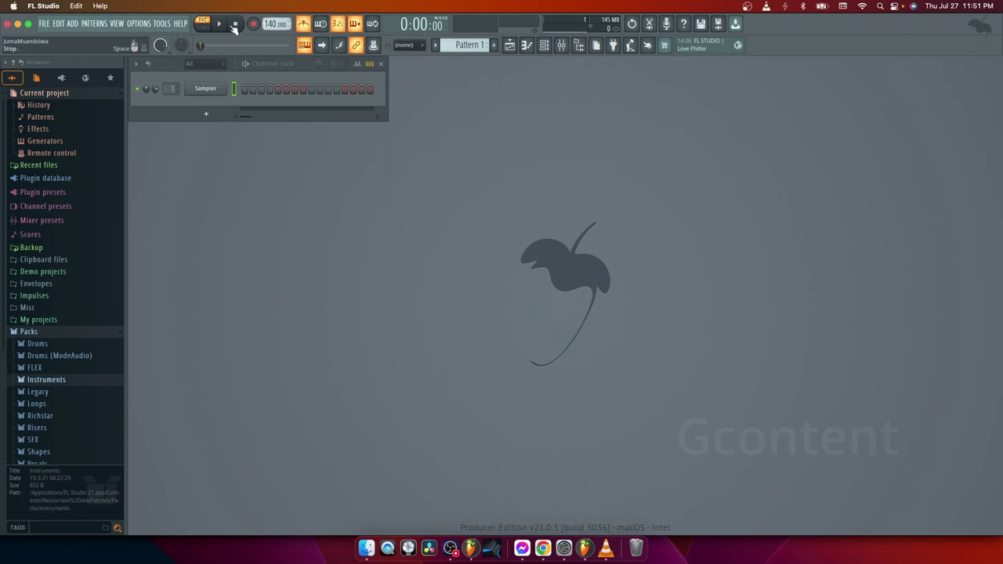
click(219, 25)
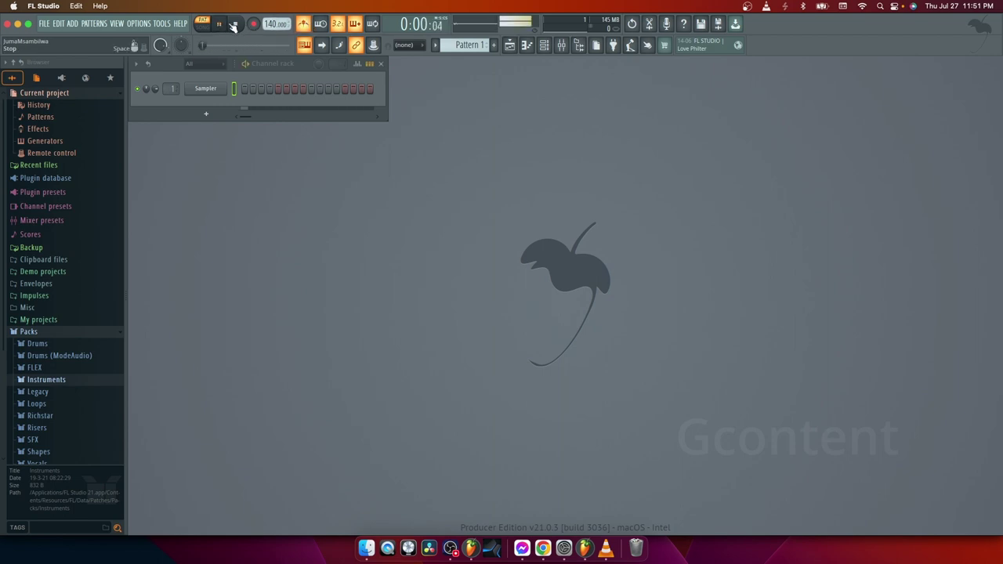
click(235, 24)
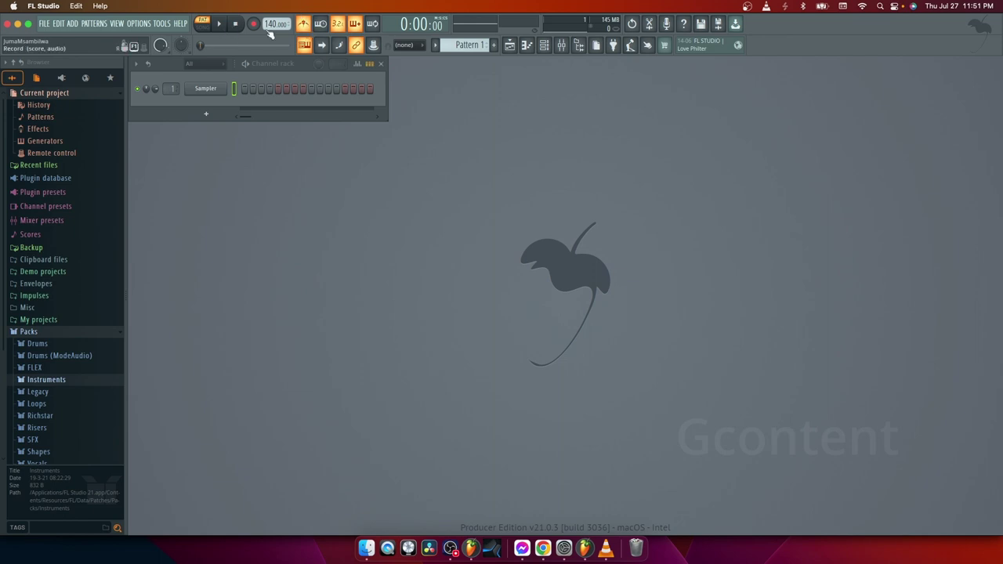
click(306, 24)
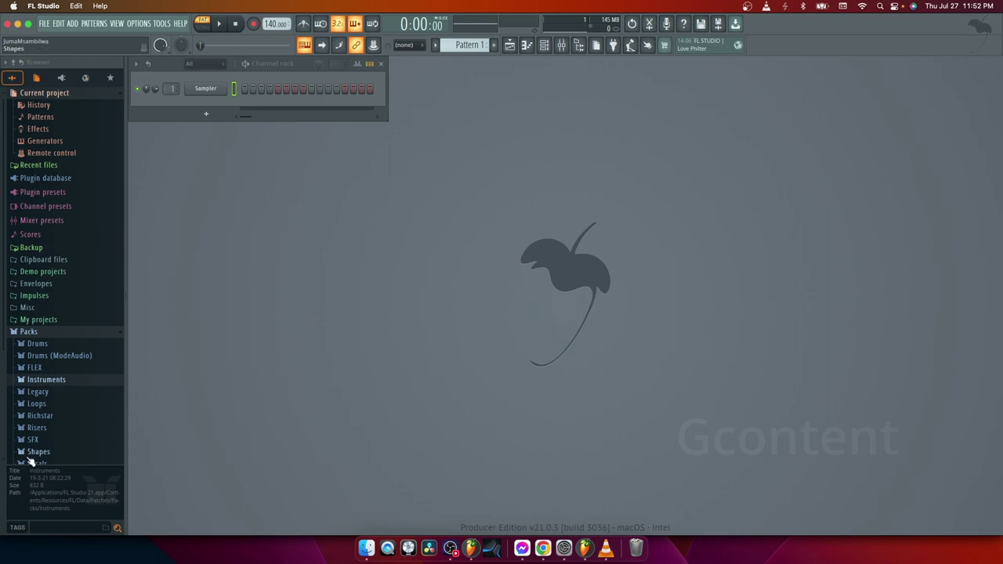
Look through the browser's folder list, collapse the Packs folder, and hide and restore the browser.
scroll(60, 435, down, 6)
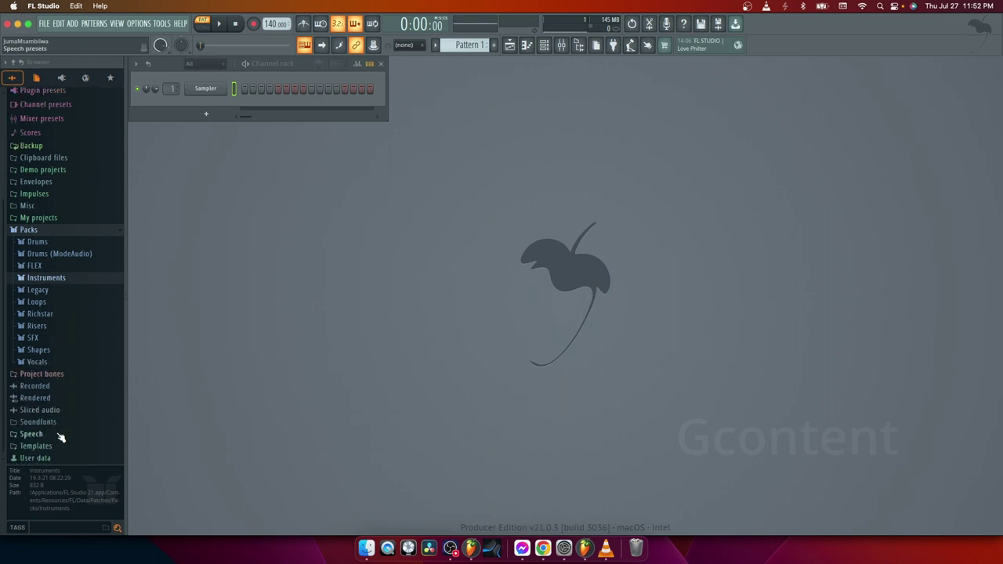
scroll(80, 331, up, 6)
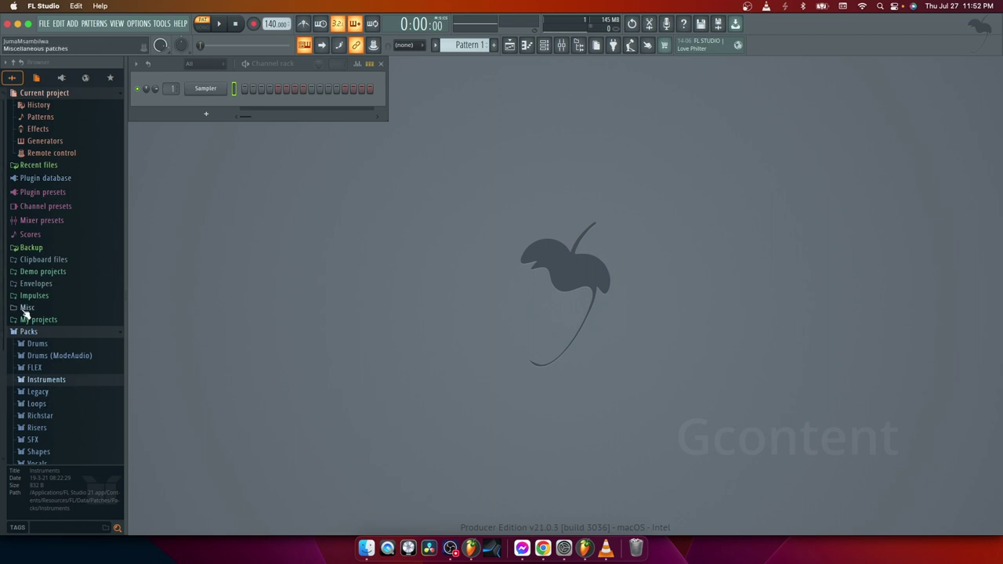
click(18, 334)
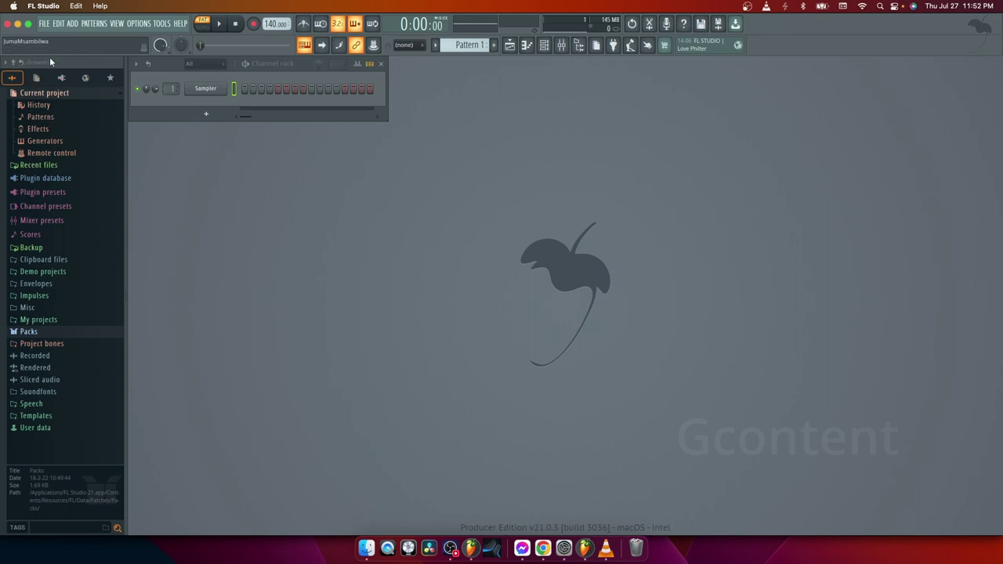
click(581, 46)
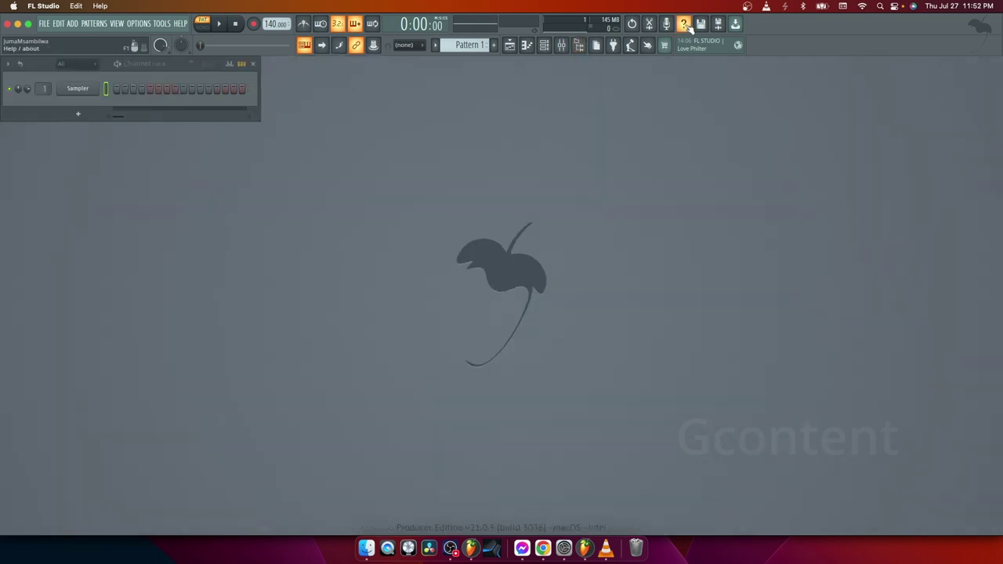
click(581, 44)
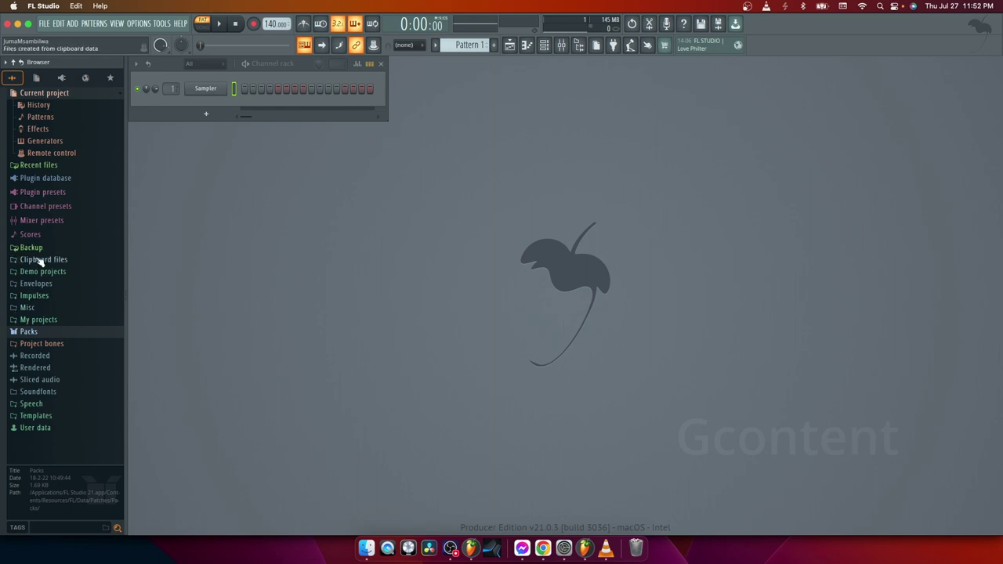
Expand the Packs folder and its Drums subfolder in the browser to show the drum categories.
click(32, 332)
scroll(49, 394, down, 3)
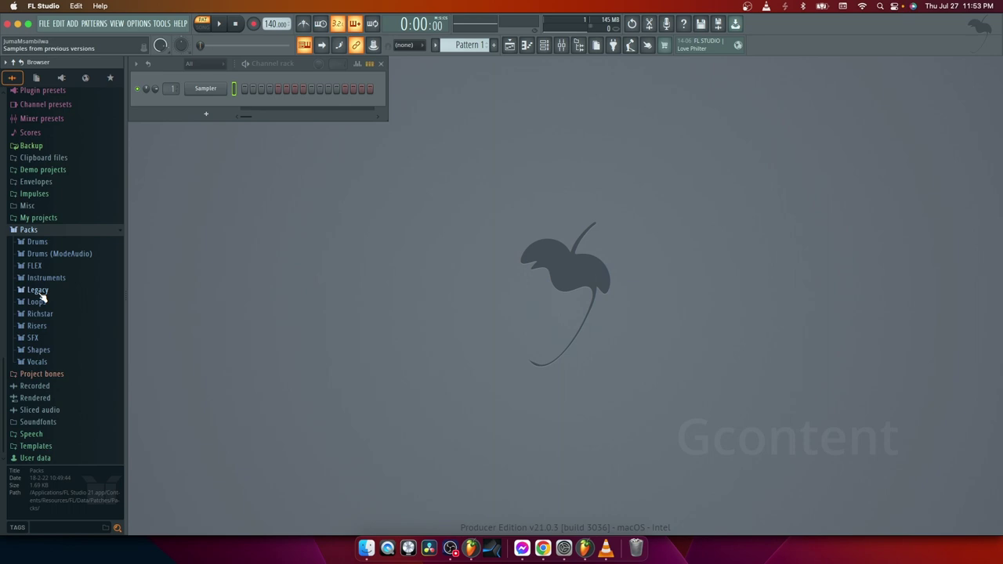
click(43, 243)
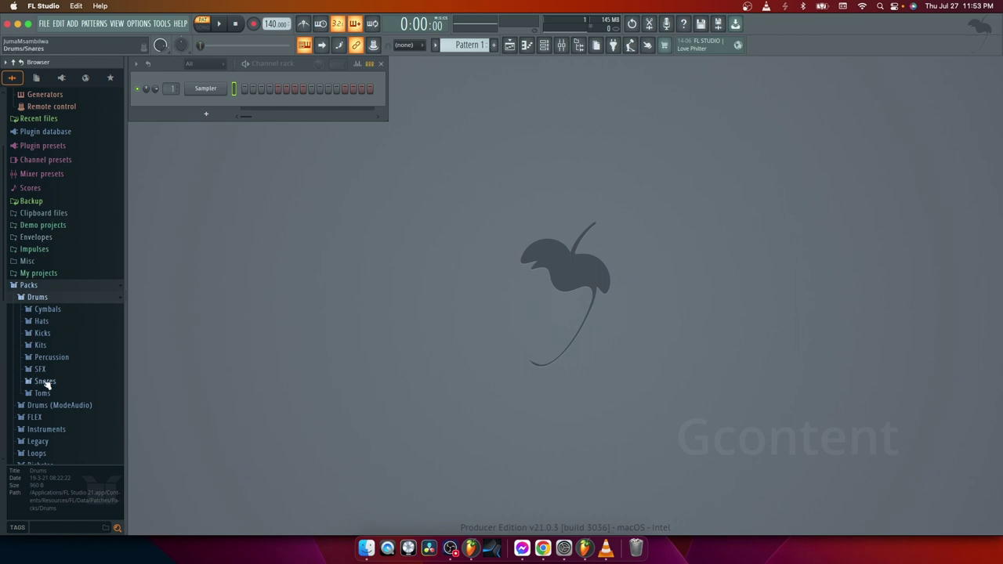
scroll(45, 384, down, 3)
scroll(83, 233, up, 3)
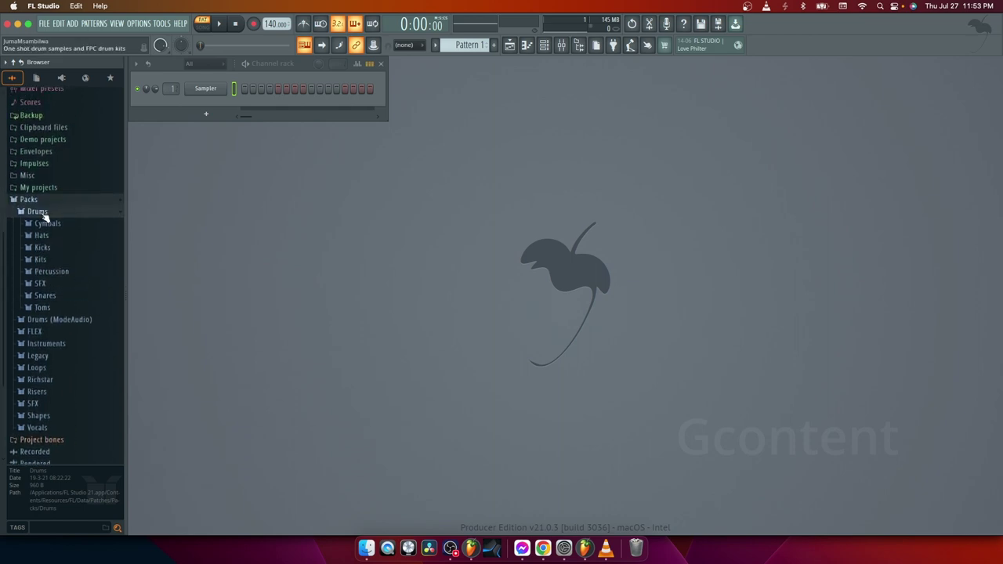
click(50, 214)
click(38, 242)
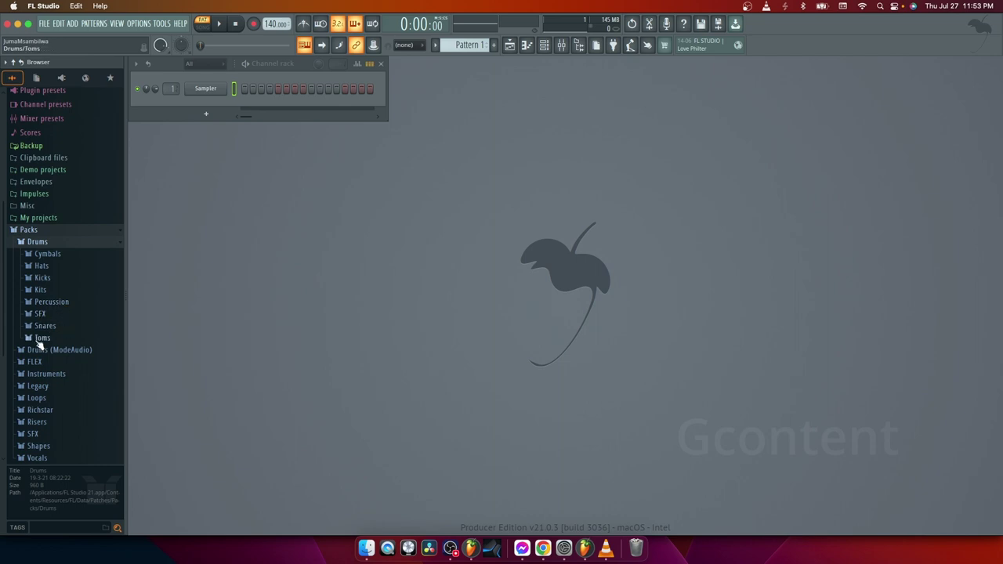
Look through the Kicks folder under Drums, collapse it, and expand it again at its first samples.
click(42, 278)
scroll(50, 302, down, 3)
scroll(49, 304, up, 4)
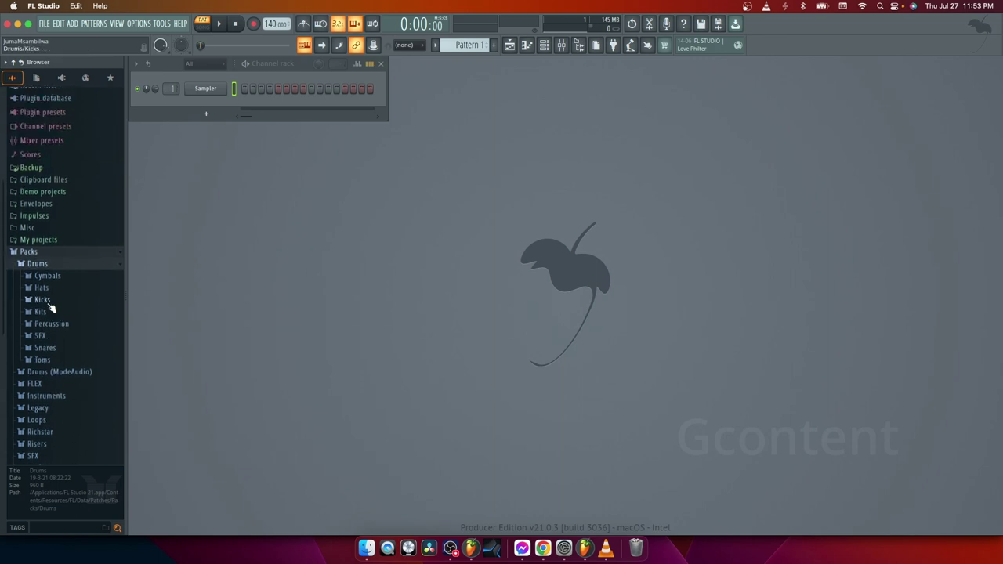
click(44, 289)
scroll(47, 306, up, 1)
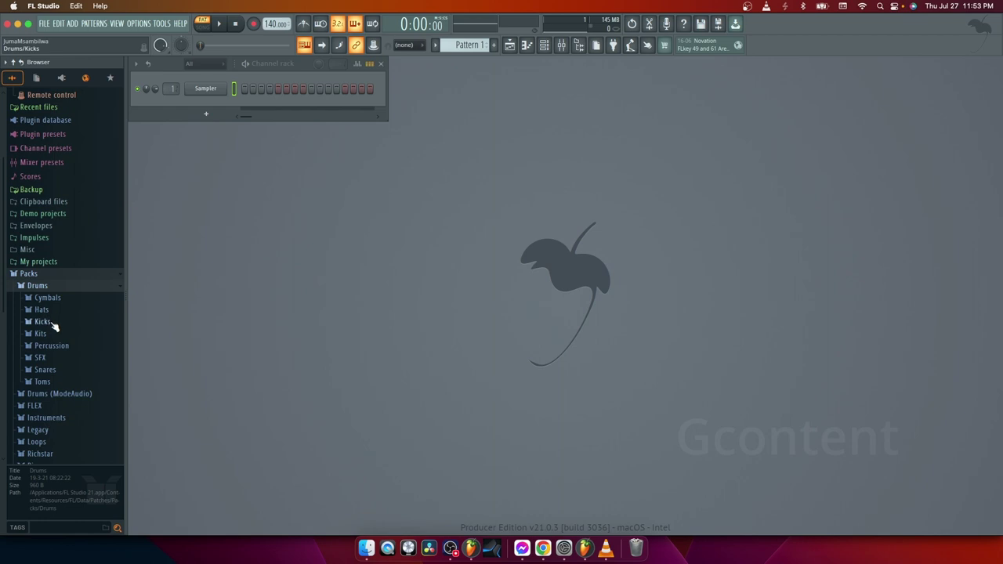
click(49, 322)
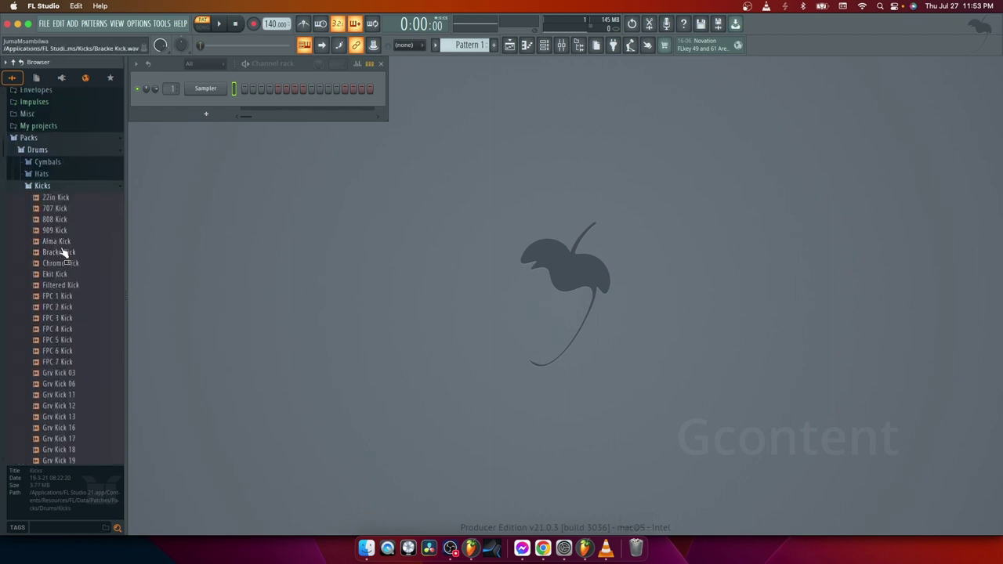
scroll(63, 253, up, 5)
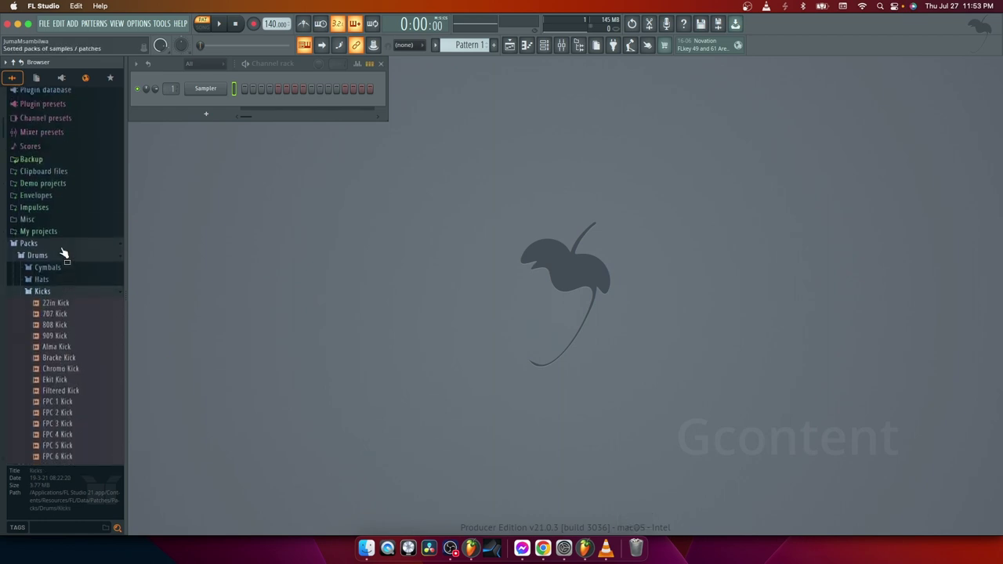
Preview the 22in, 707 and 808 kick samples, and collapse the Kicks folder.
click(54, 302)
click(59, 314)
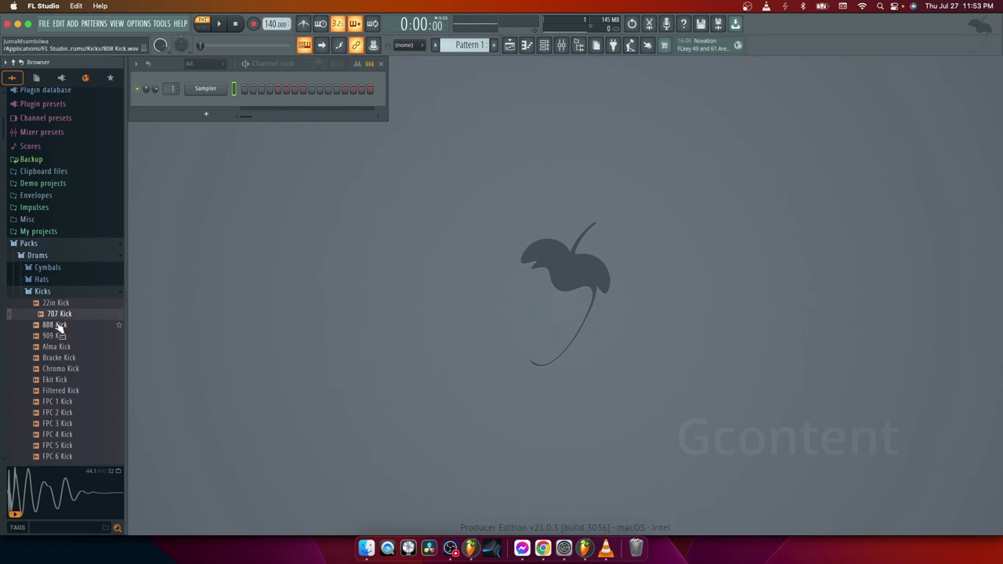
key(Down)
key(Up)
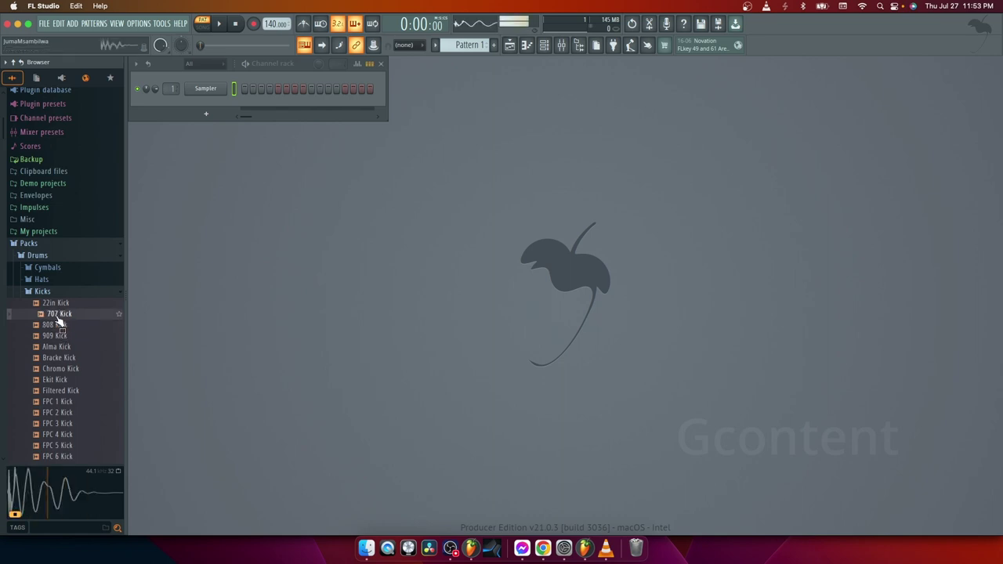
click(55, 325)
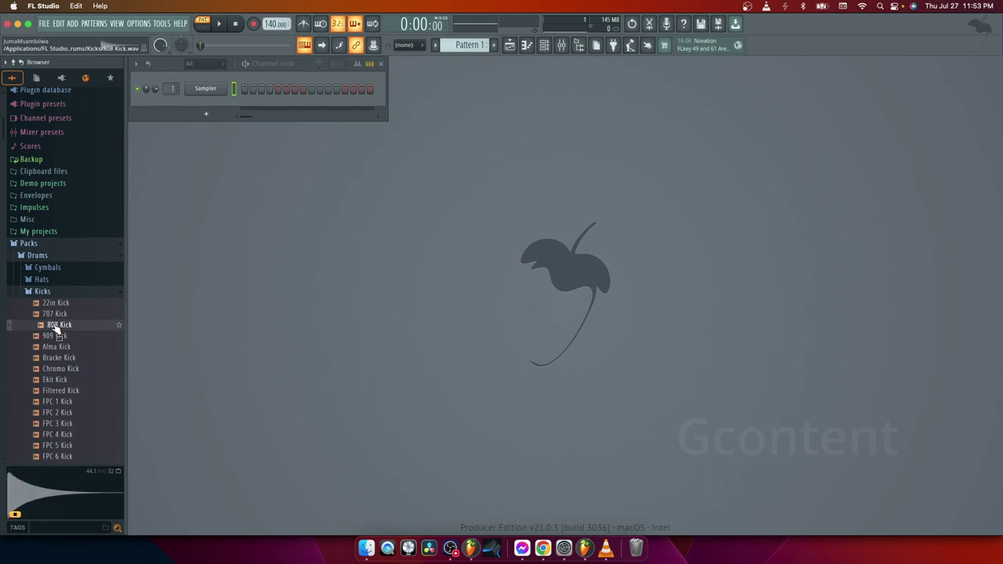
click(55, 316)
scroll(55, 317, up, 1)
click(54, 314)
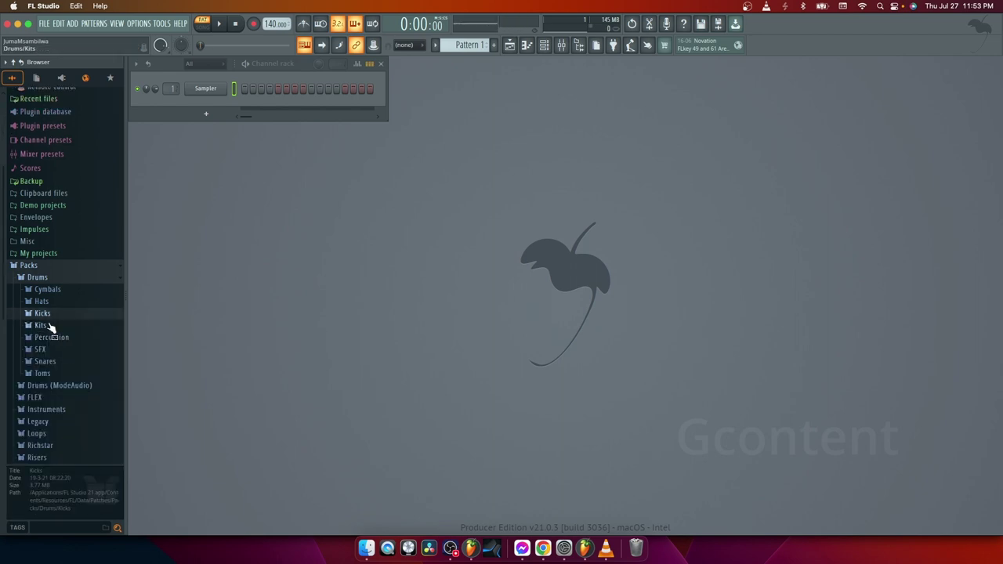
Reopen the Kicks folder and preview its samples in order from 22in Kick through FPC 4 Kick.
click(49, 316)
click(63, 191)
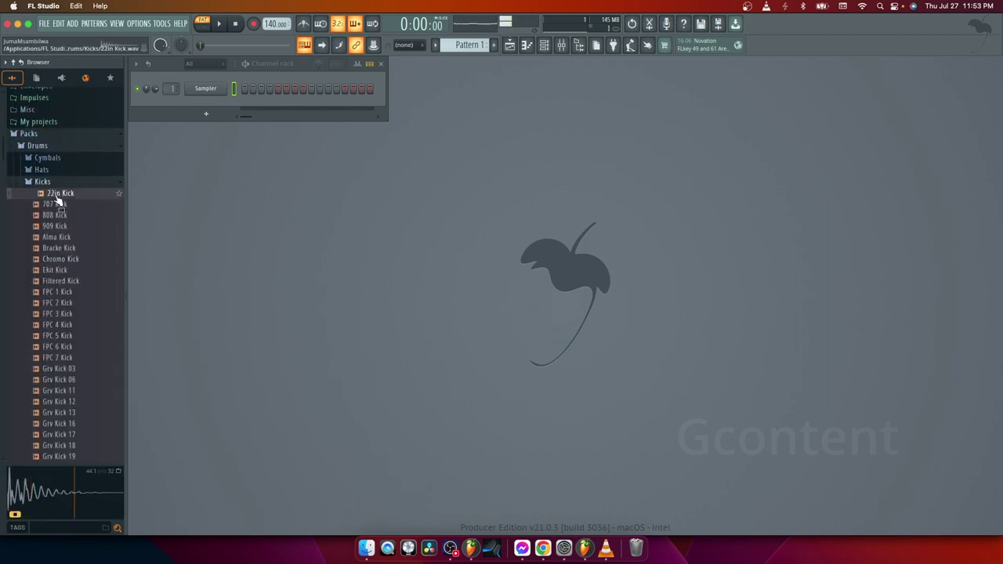
click(61, 204)
click(61, 216)
click(59, 227)
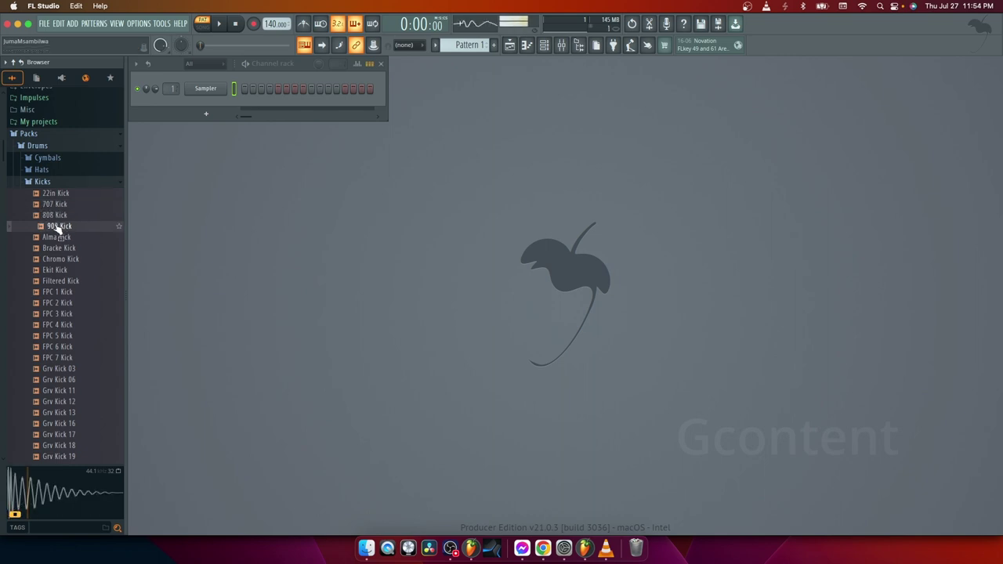
click(60, 237)
click(58, 248)
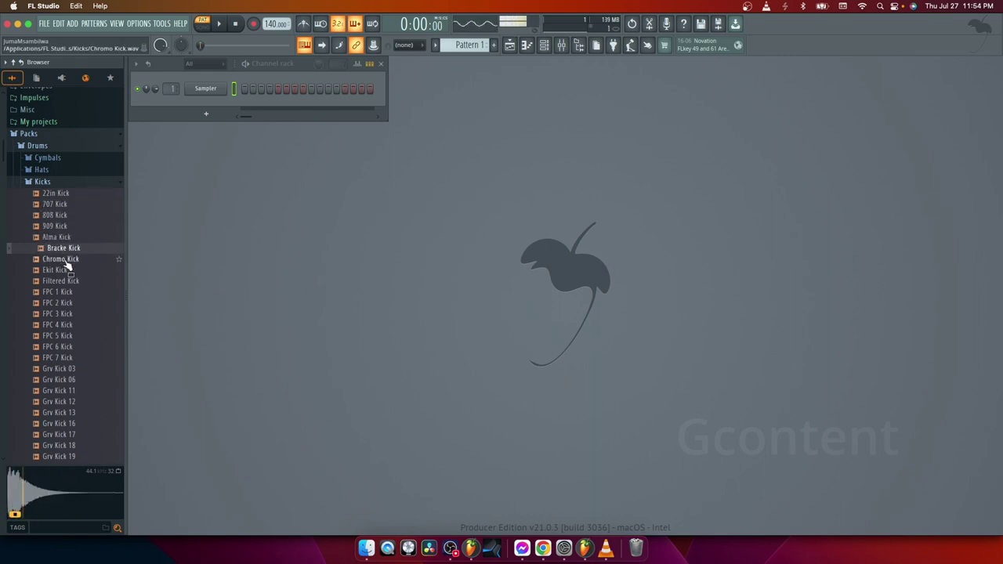
click(59, 259)
click(57, 270)
click(52, 282)
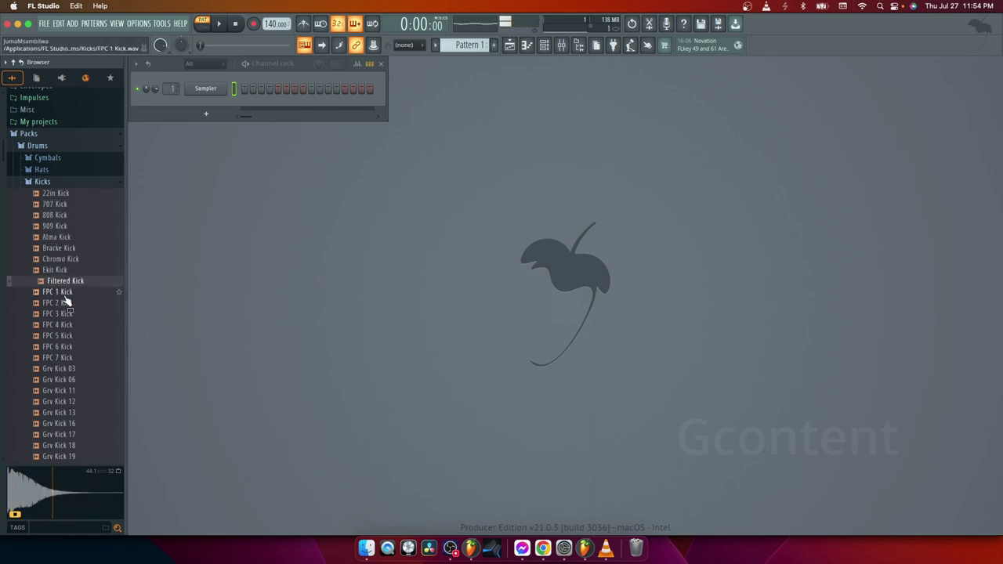
click(65, 294)
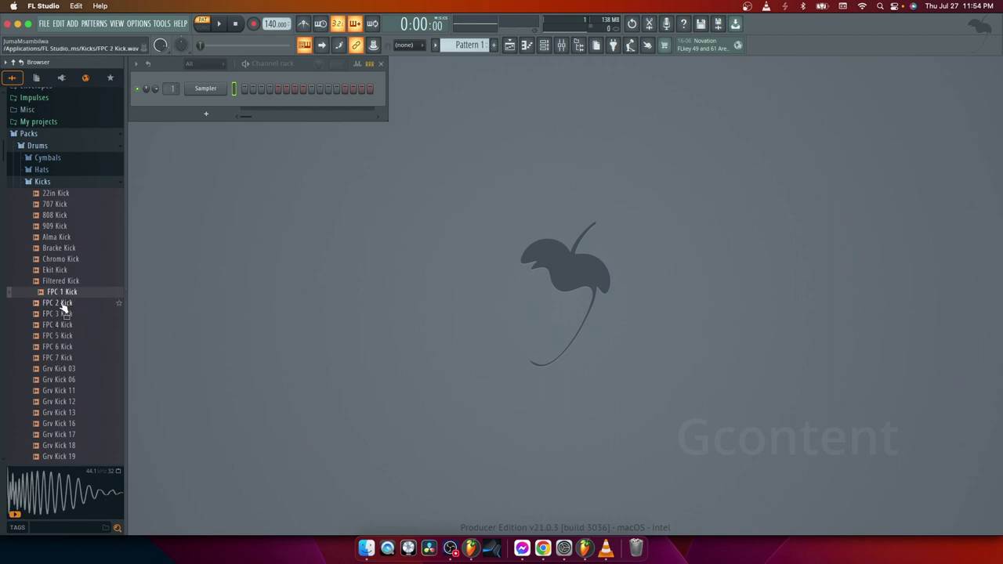
click(65, 305)
click(66, 315)
click(68, 326)
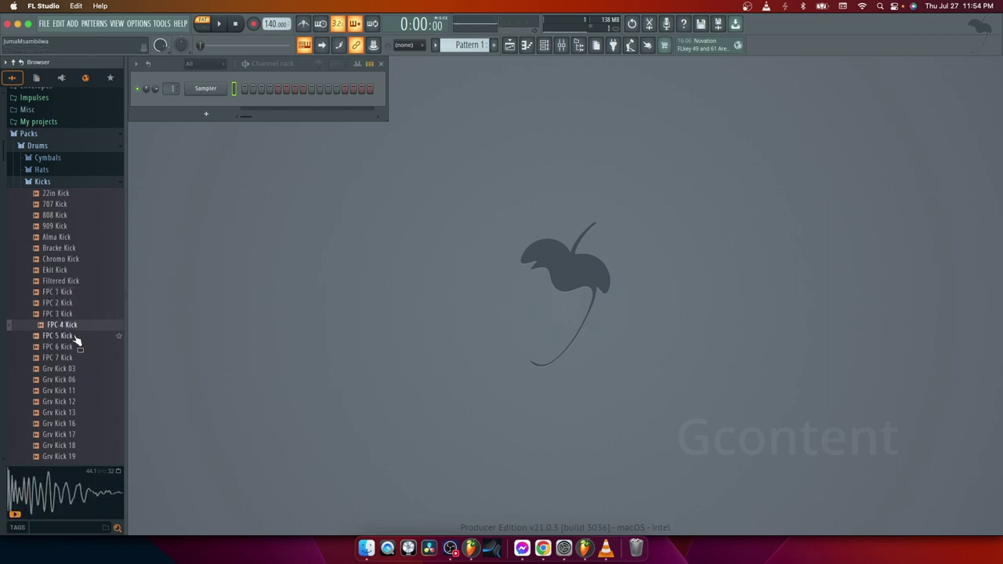
Preview the kick samples in order from FPC 5 Kick through Grv Kick 11.
click(75, 337)
click(62, 348)
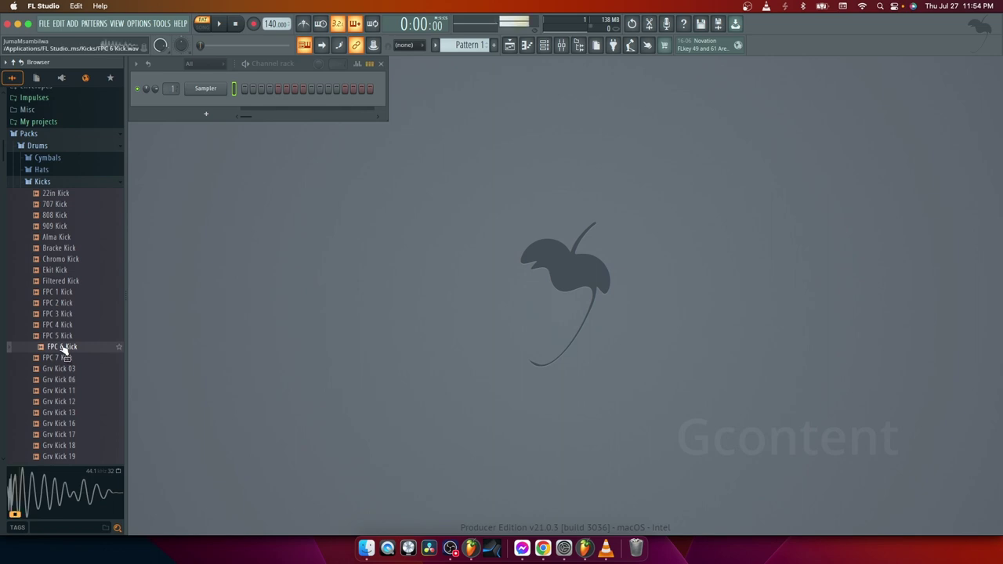
scroll(68, 371, down, 5)
click(56, 194)
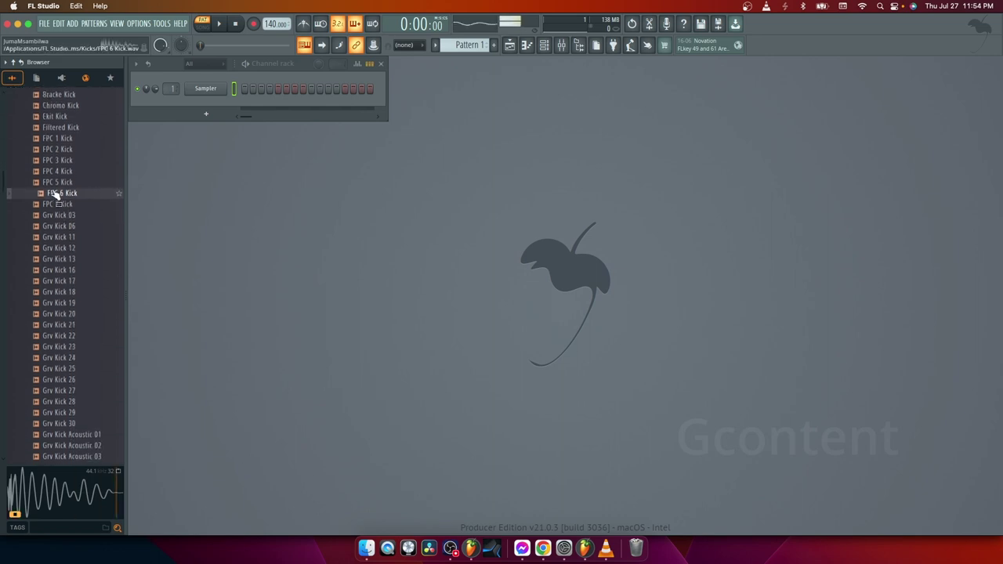
click(57, 194)
click(57, 196)
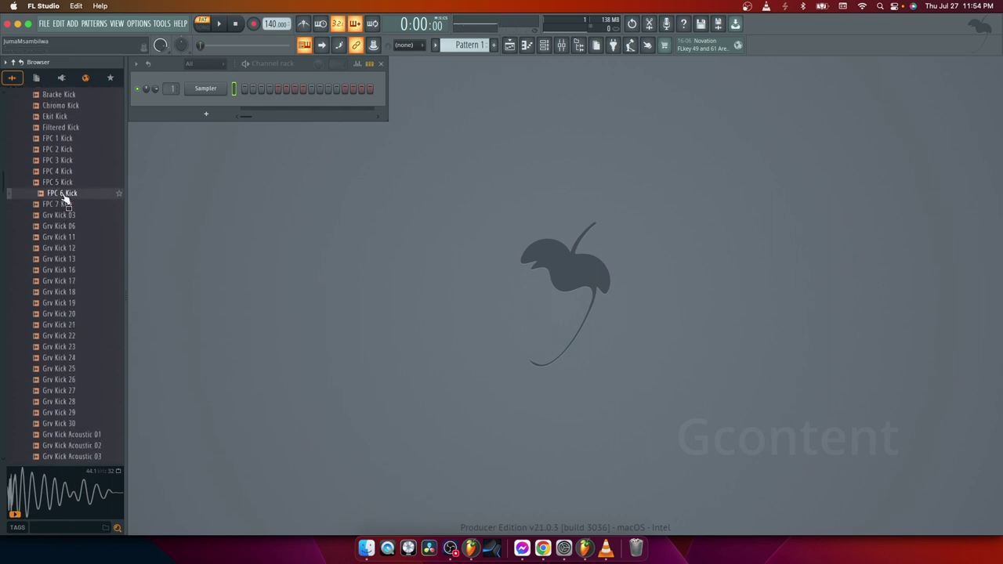
click(66, 207)
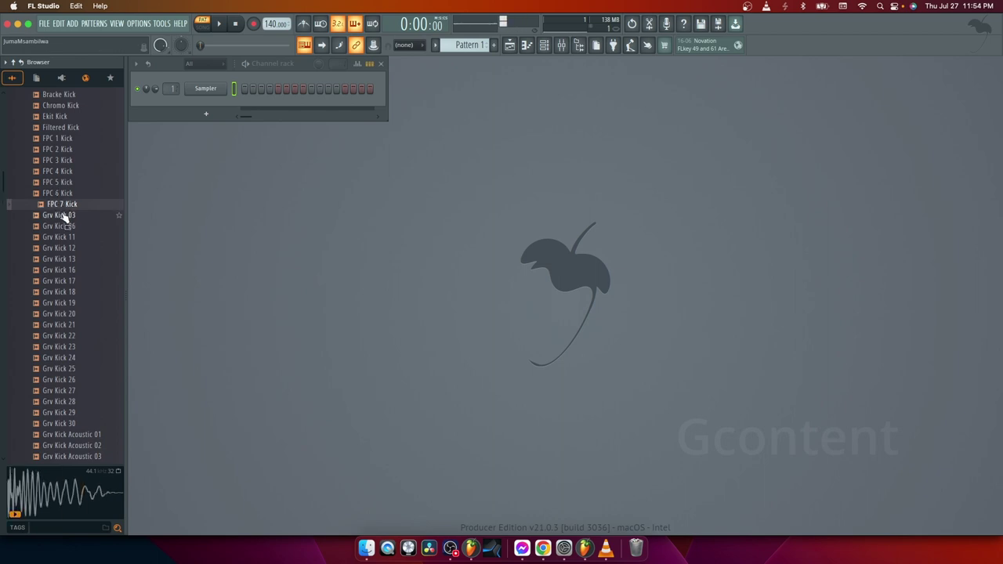
click(62, 215)
click(62, 225)
click(63, 236)
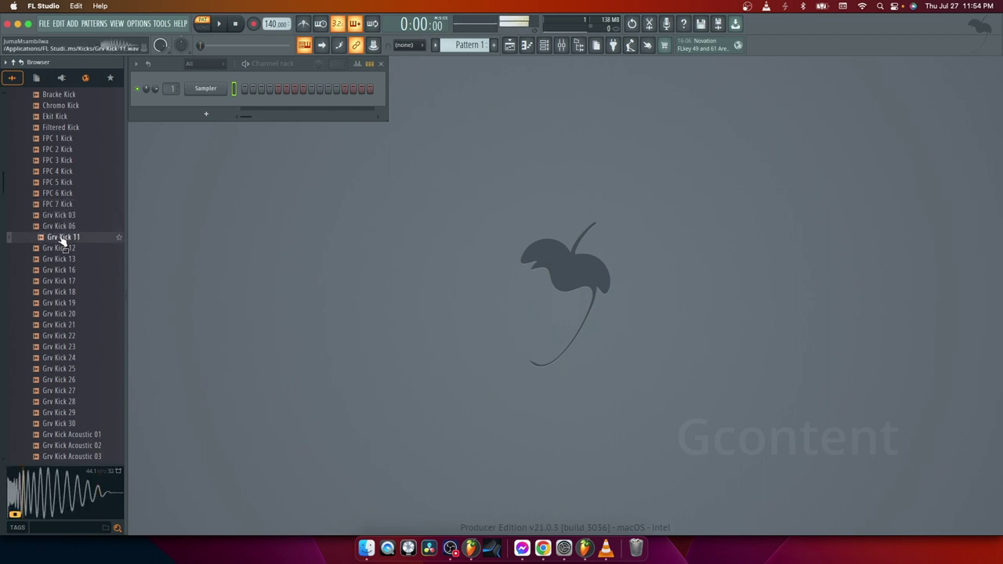
Open the Grv Kick 11 sample from the browser in a new channel.
right_click(58, 241)
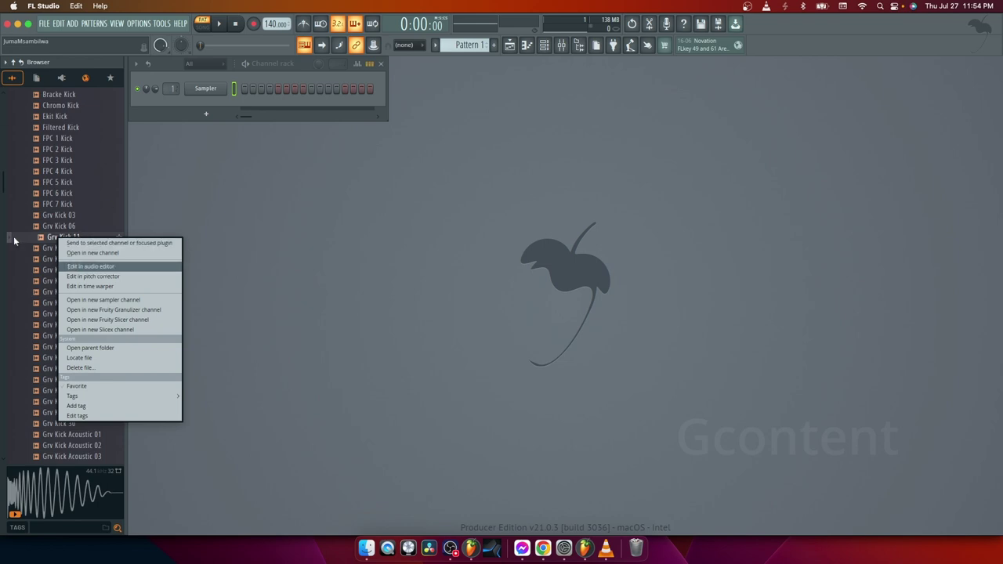
click(47, 235)
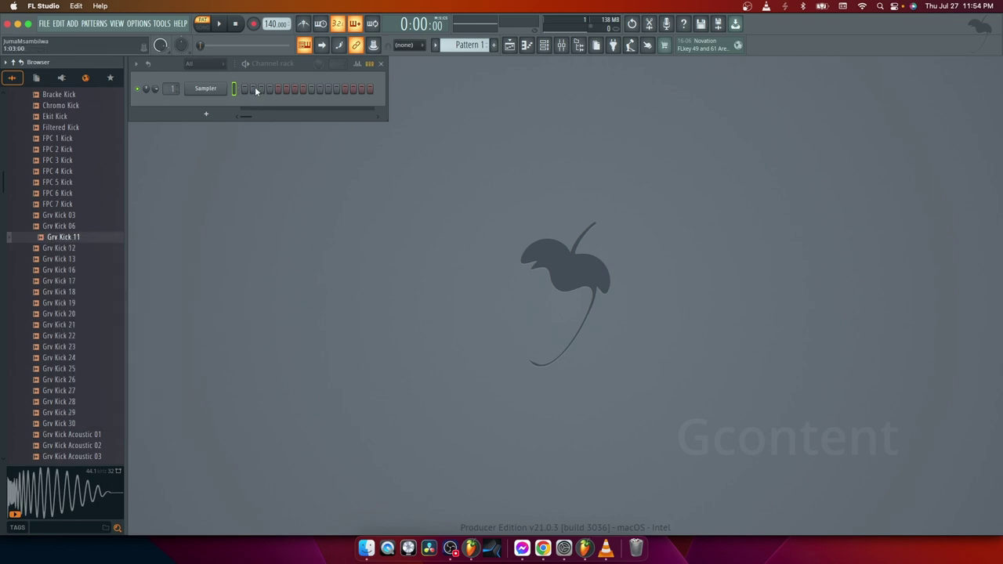
mouse_move(63, 236)
mouse_down()
mouse_move(195, 118)
mouse_move(79, 258)
mouse_move(61, 239)
mouse_up()
right_click(66, 242)
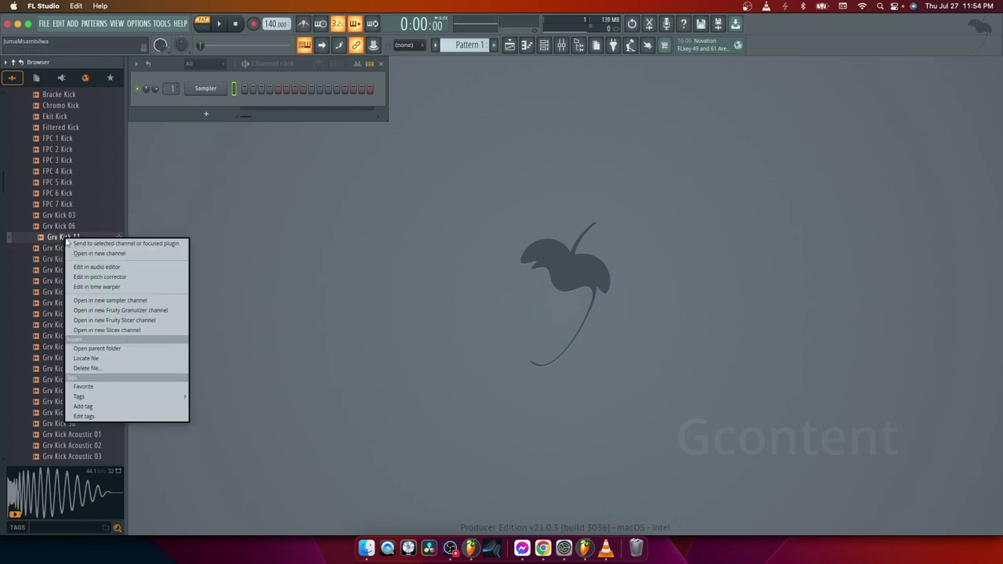
click(100, 253)
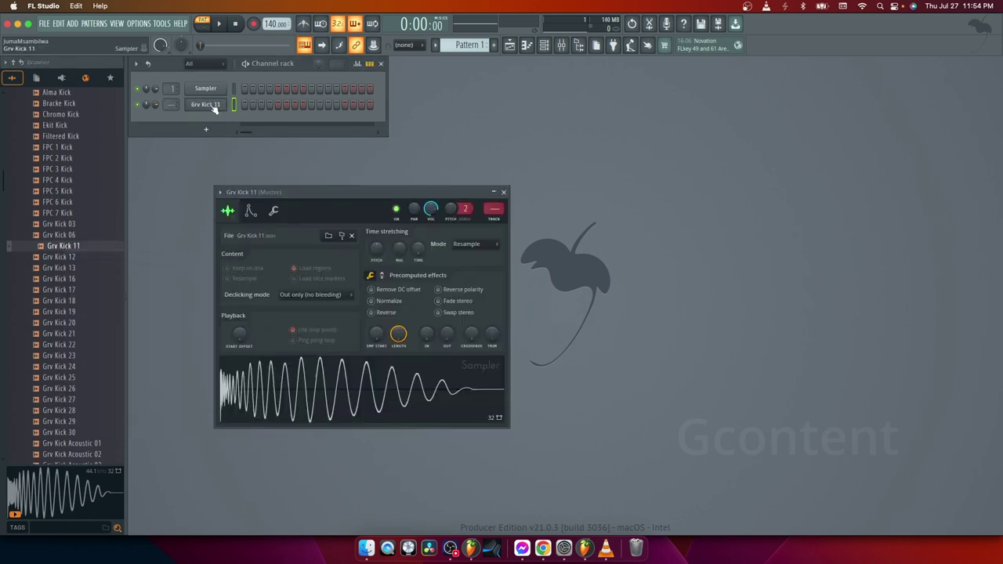
Collapse the Kicks folder and look briefly into the Snares and Percussion folders under Drums.
scroll(66, 233, up, 10)
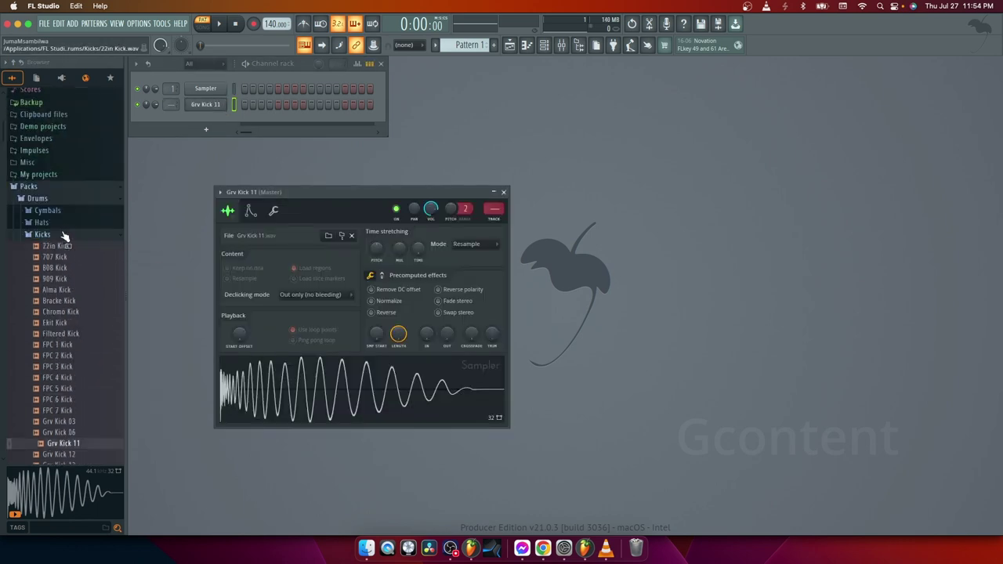
scroll(63, 232, down, 5)
click(42, 160)
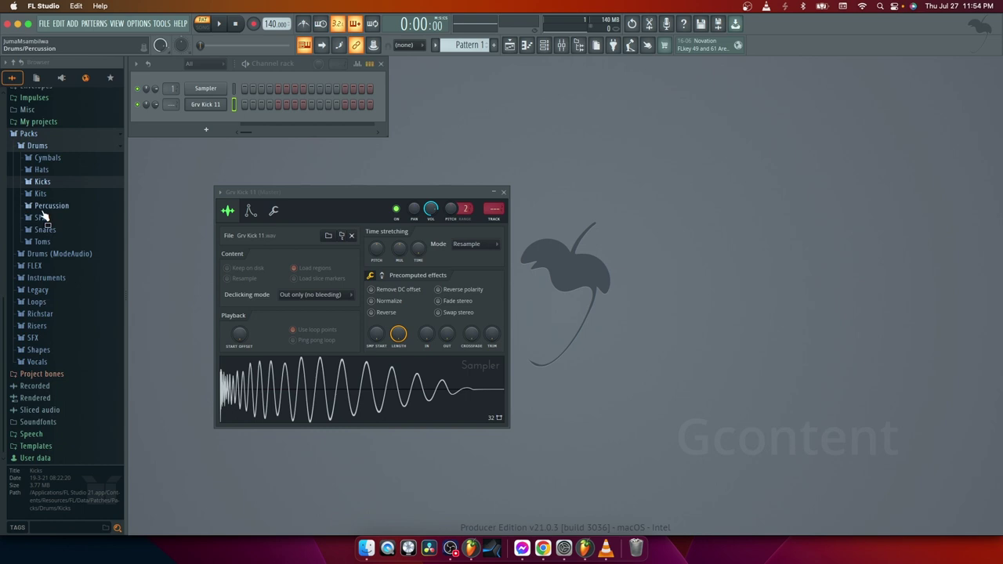
click(41, 230)
click(39, 230)
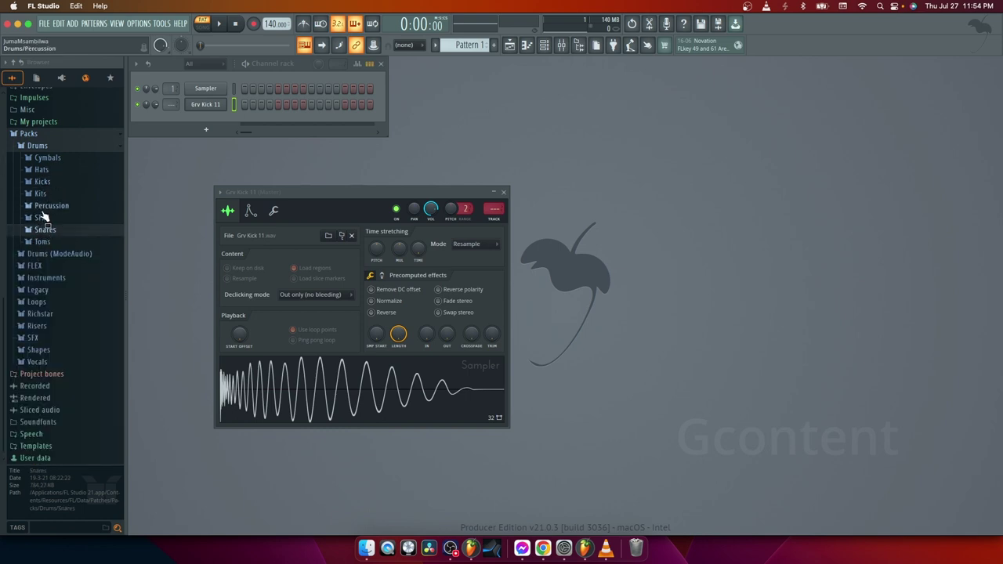
click(63, 205)
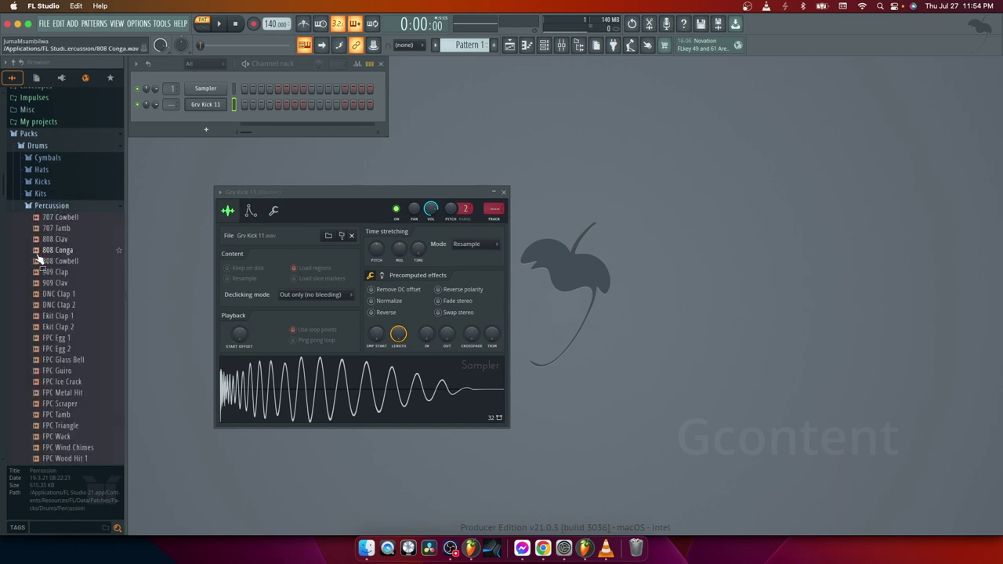
scroll(55, 266, down, 1)
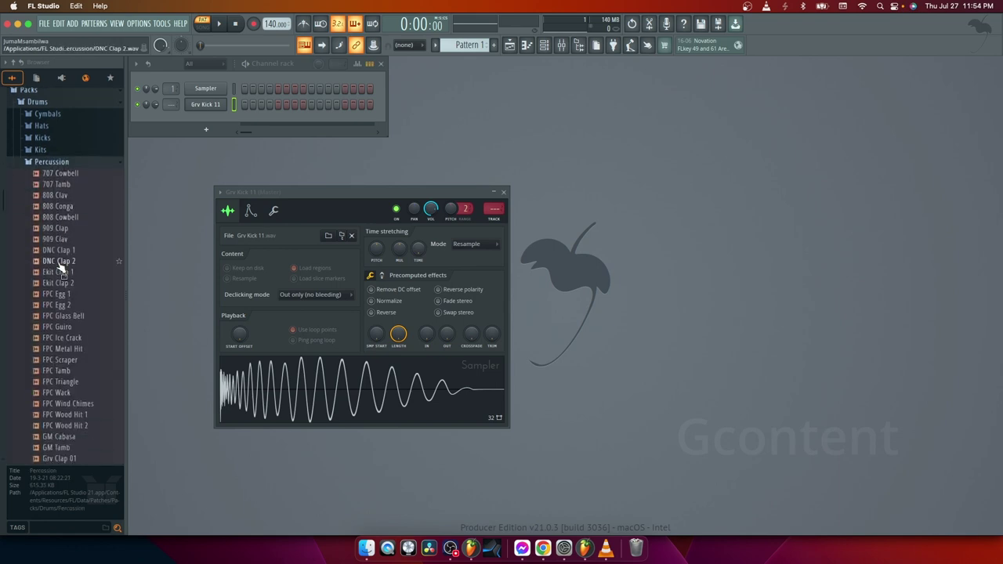
click(50, 163)
Reopen the Percussion folder and preview the 707 Cowbell, 808 Clav, 808 Conga, 808 Cowbell, 909 Clap and 909 Clav samples.
click(55, 206)
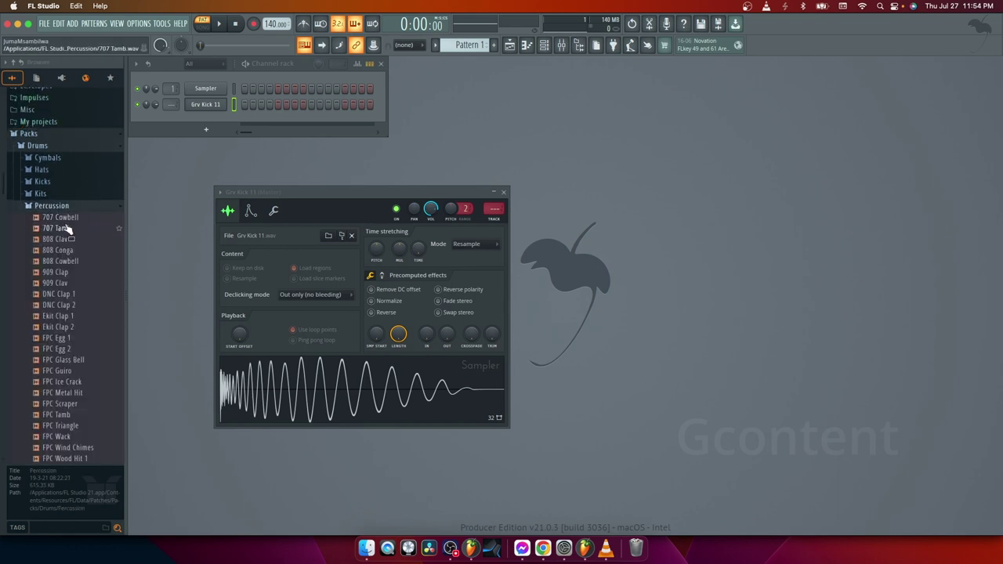
click(62, 217)
click(56, 239)
click(57, 250)
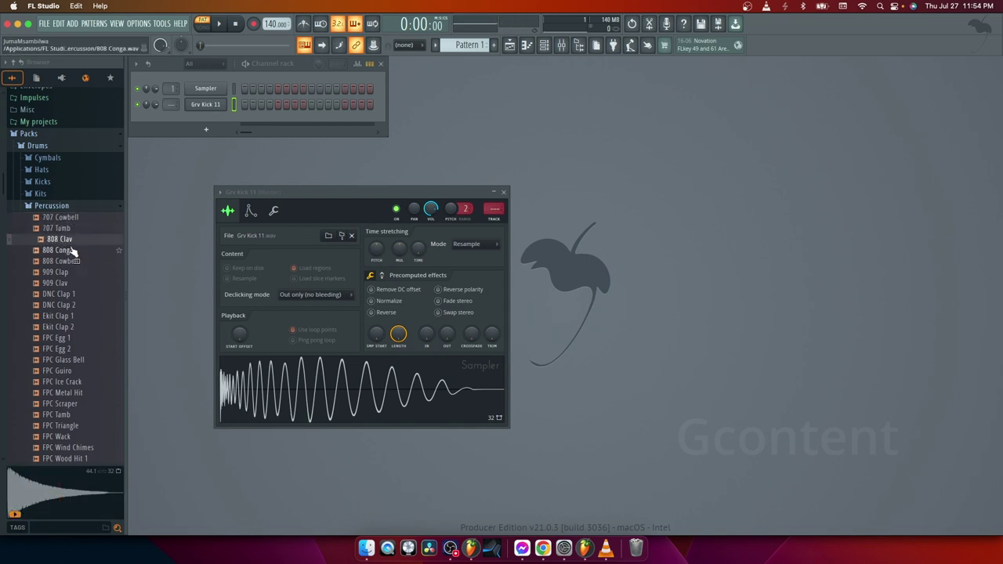
click(59, 262)
click(57, 272)
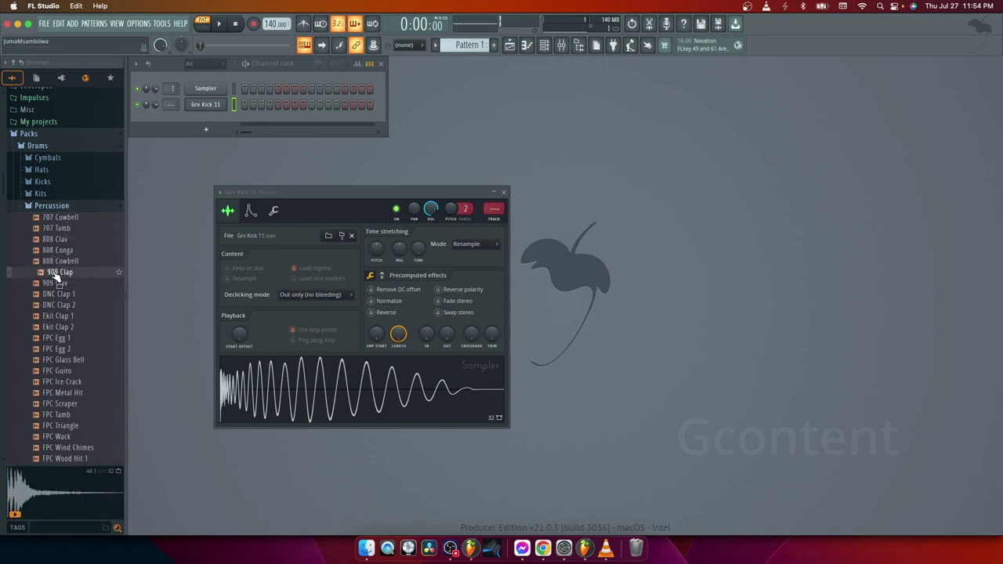
click(58, 284)
Add the 909 Clap sample as a new channel below Grv Kick 11, and collapse the Percussion folder.
click(59, 273)
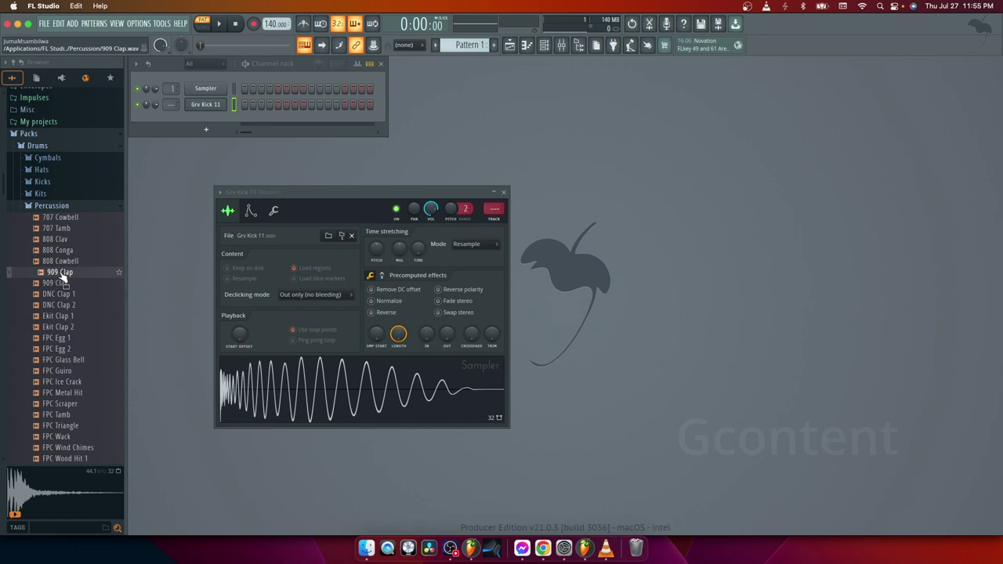
drag(62, 279, 205, 122)
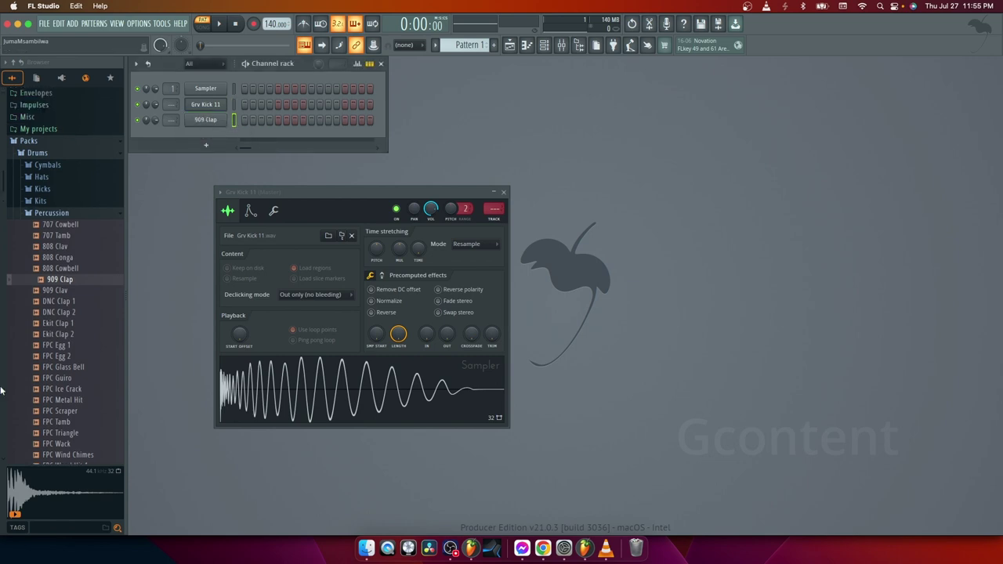
click(43, 213)
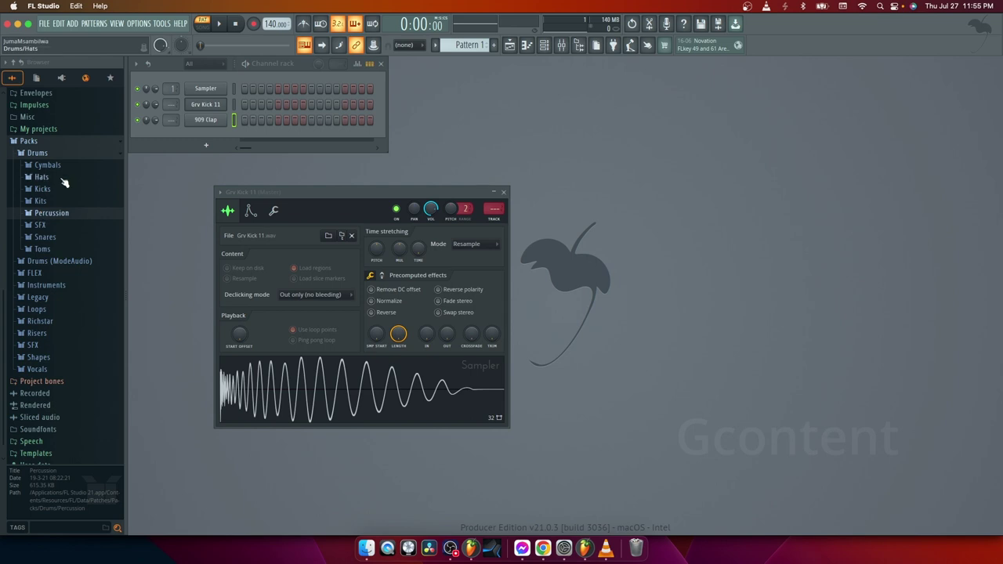
Open the Hats folder under Drums and preview the 707 CH and 707 OH samples.
click(63, 178)
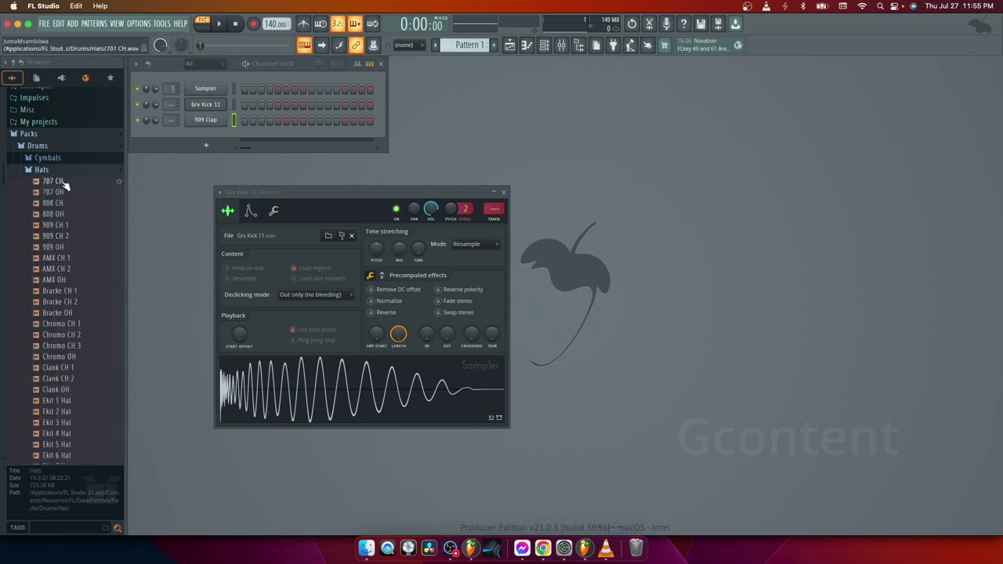
click(63, 182)
click(61, 192)
click(60, 182)
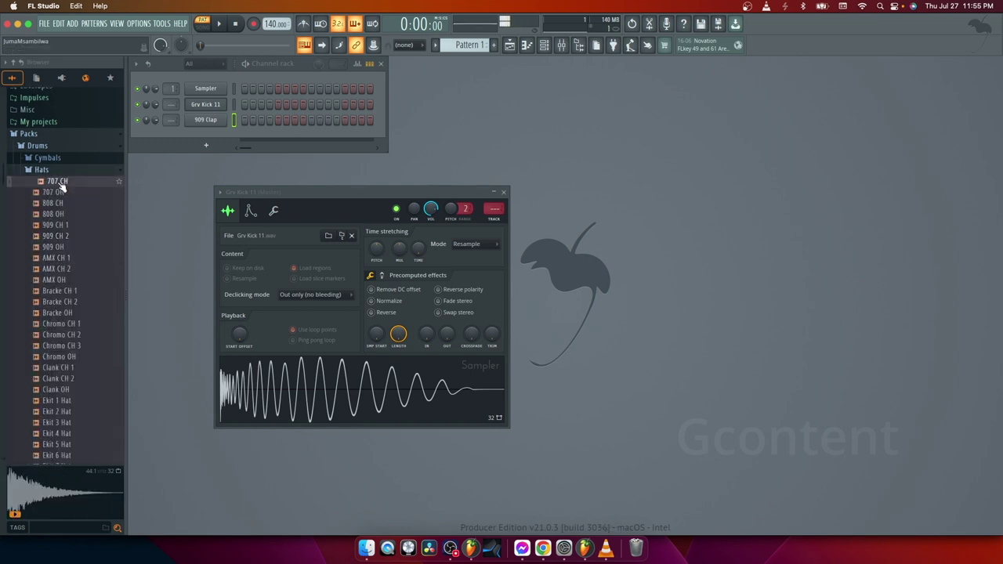
Open the 707 CH sample in a new channel and close its sampler window.
right_click(66, 183)
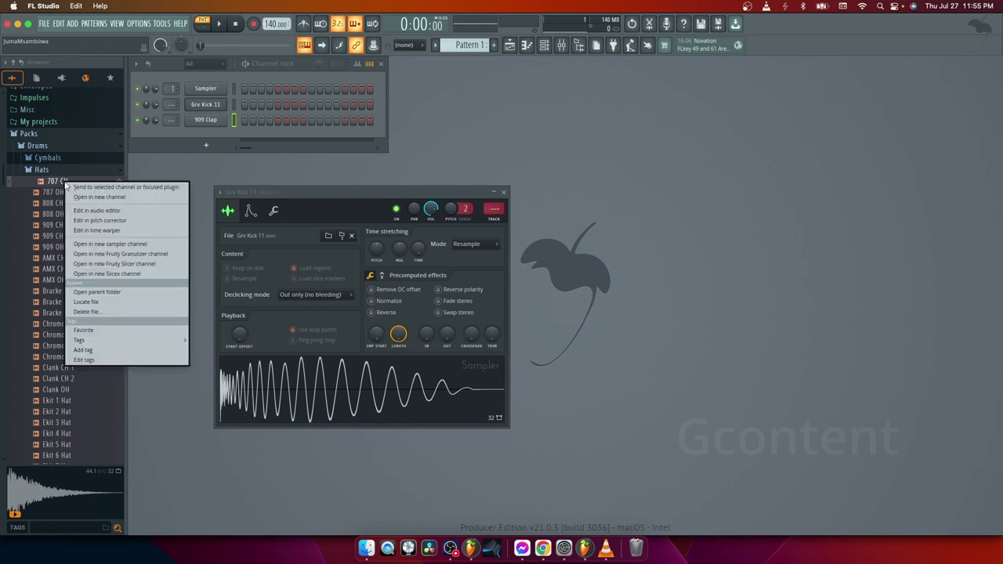
click(95, 196)
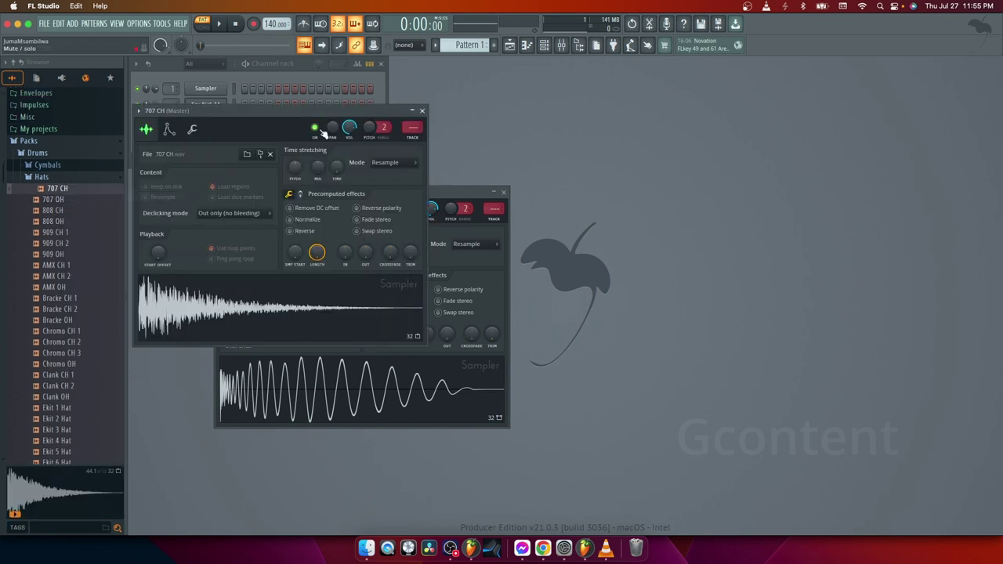
click(422, 110)
Switch from the Hats folder to the Snares folder and preview its samples from 14in Rim through 909 Snare, returning to 808 Snare.
click(39, 179)
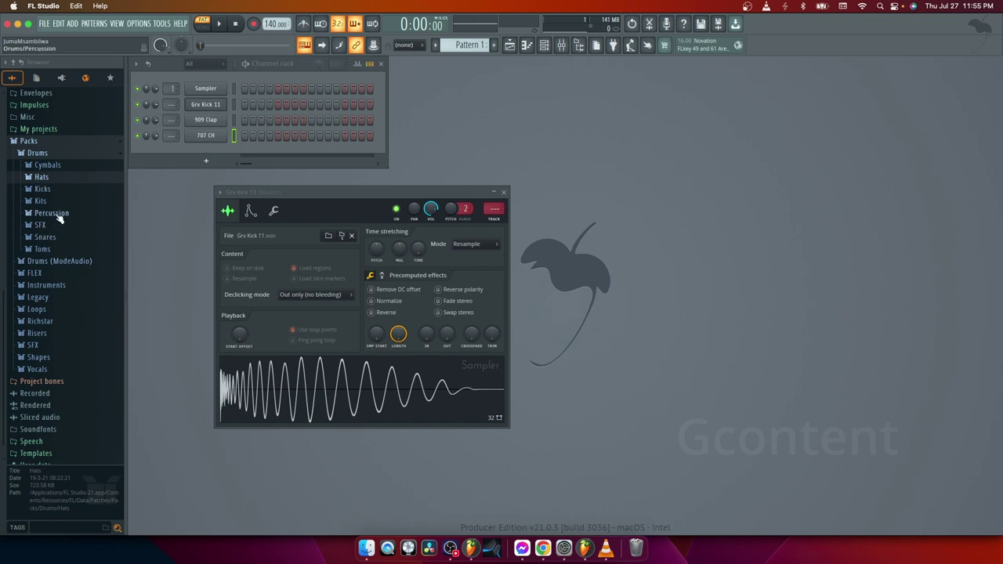
click(45, 237)
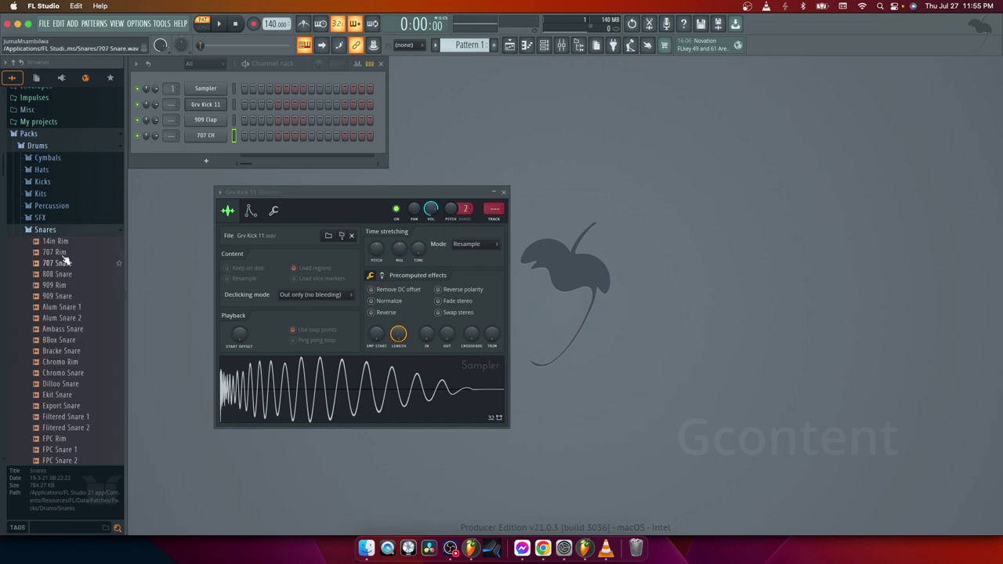
click(61, 242)
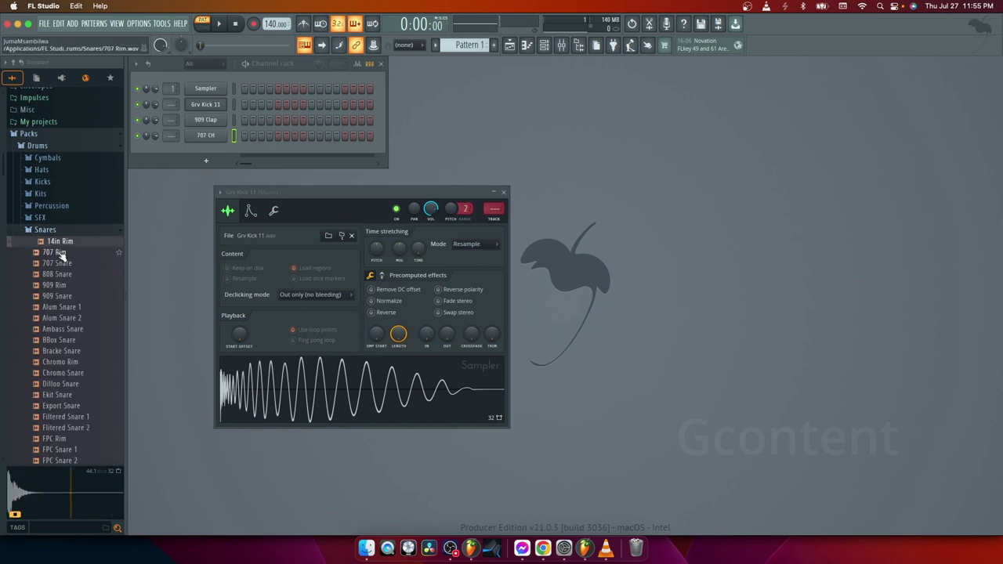
click(62, 252)
click(61, 263)
click(56, 273)
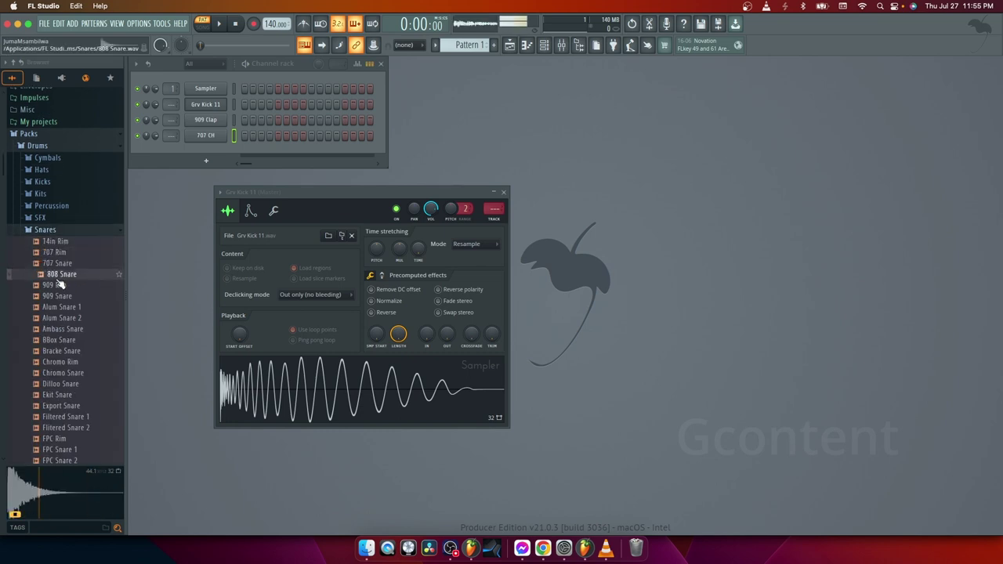
click(64, 285)
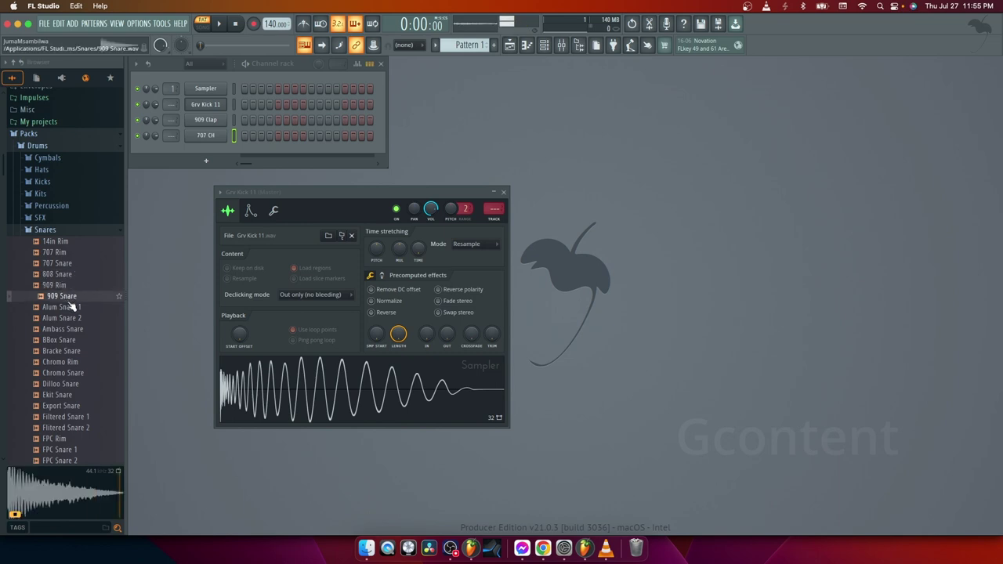
click(61, 296)
click(61, 286)
click(63, 275)
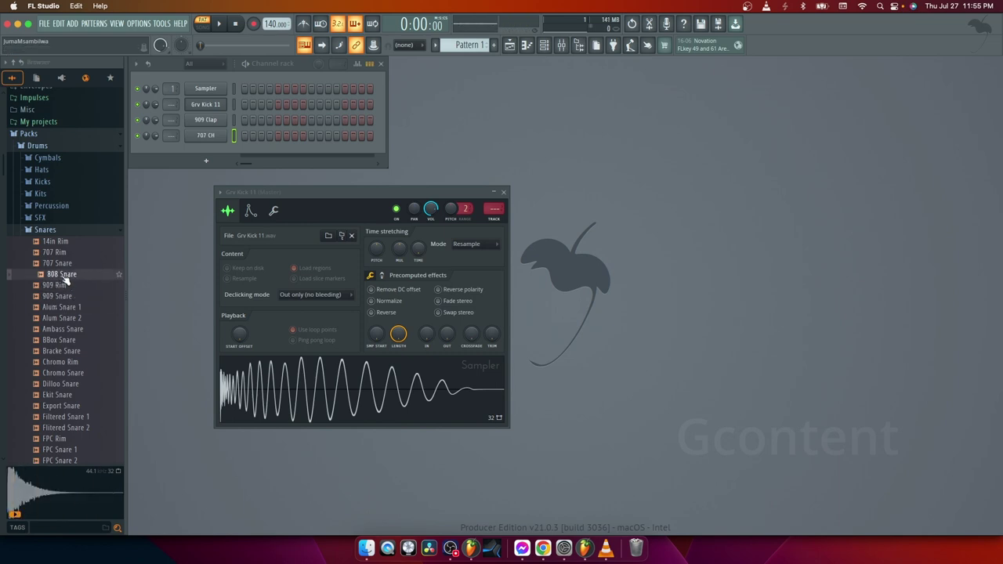
Open the 808 Snare sample in a new channel and close its sampler window.
right_click(64, 280)
click(124, 289)
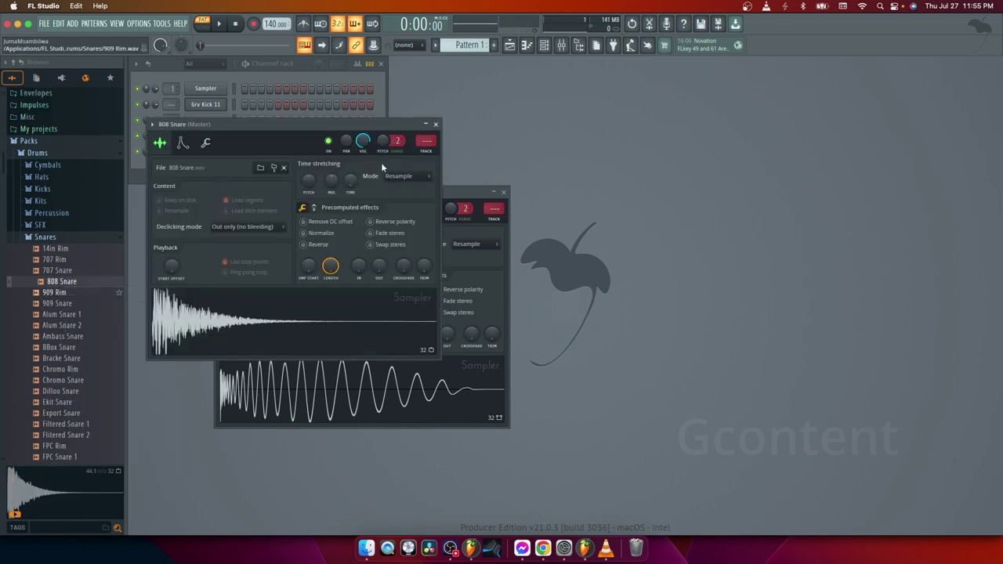
click(435, 124)
Select the Grv Kick 11 channel, close its sampler window and collapse the Snares folder.
click(201, 105)
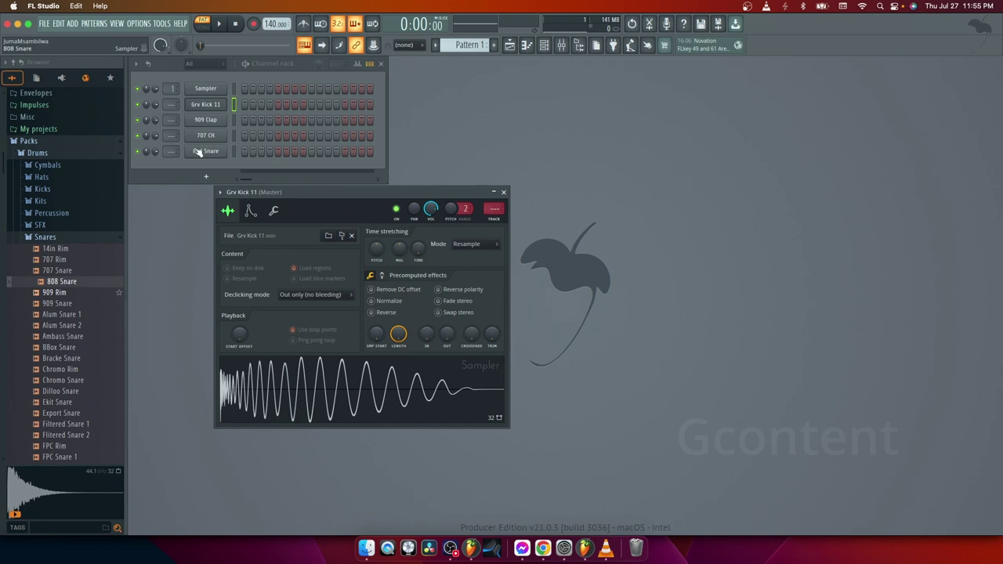
click(504, 193)
click(33, 238)
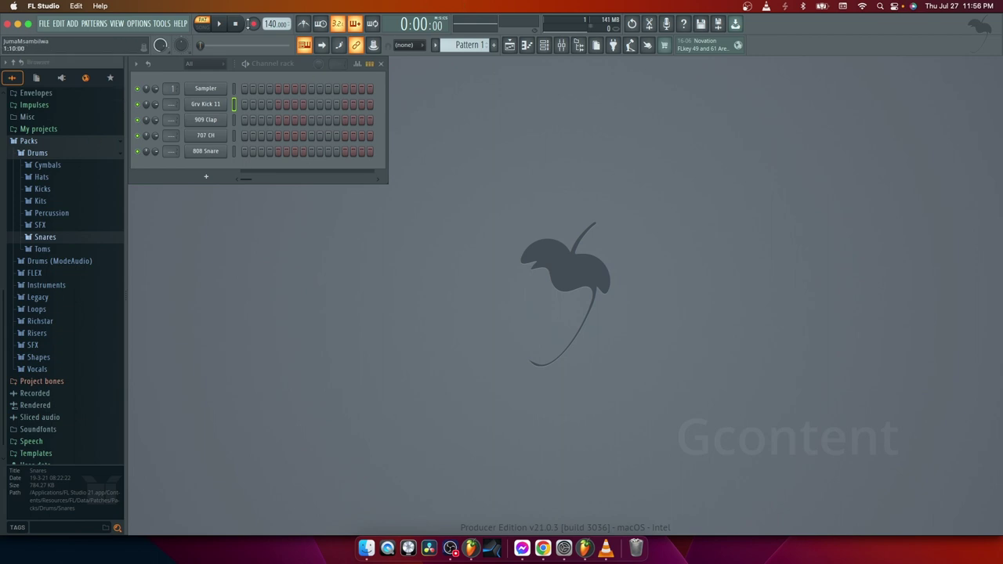
Set the project tempo to 130 BPM and widen the channel rack to show 20 steps per channel.
drag(271, 24, 270, 31)
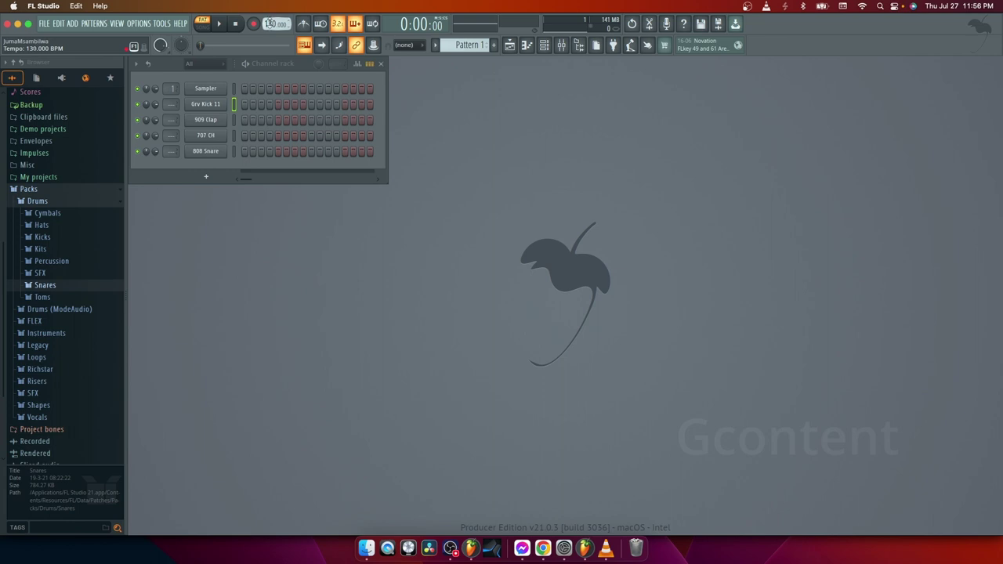
drag(386, 156, 429, 185)
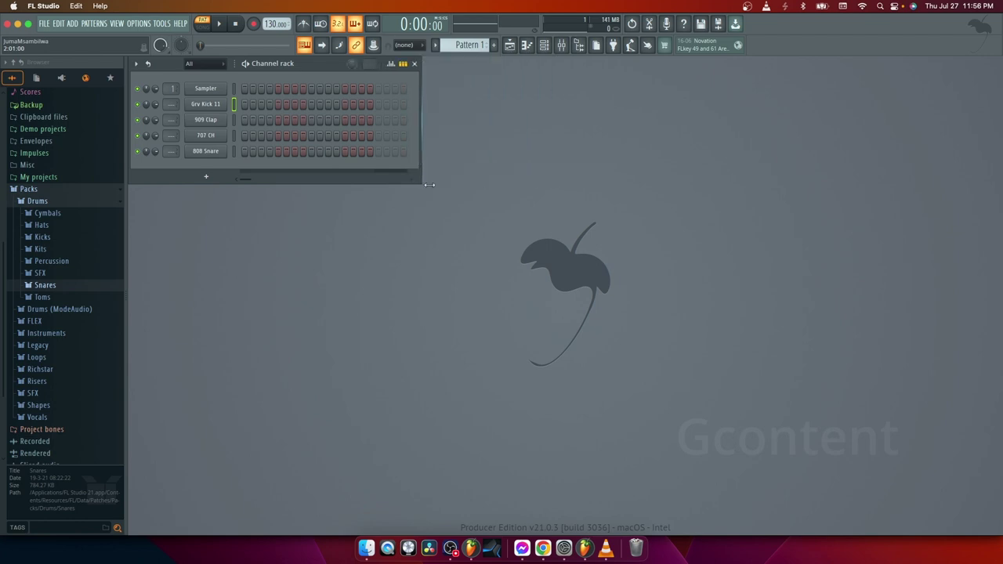
Try filling each 4 steps of the Grv Kick 11 channel, listening to the pattern, and undo the fill.
right_click(213, 108)
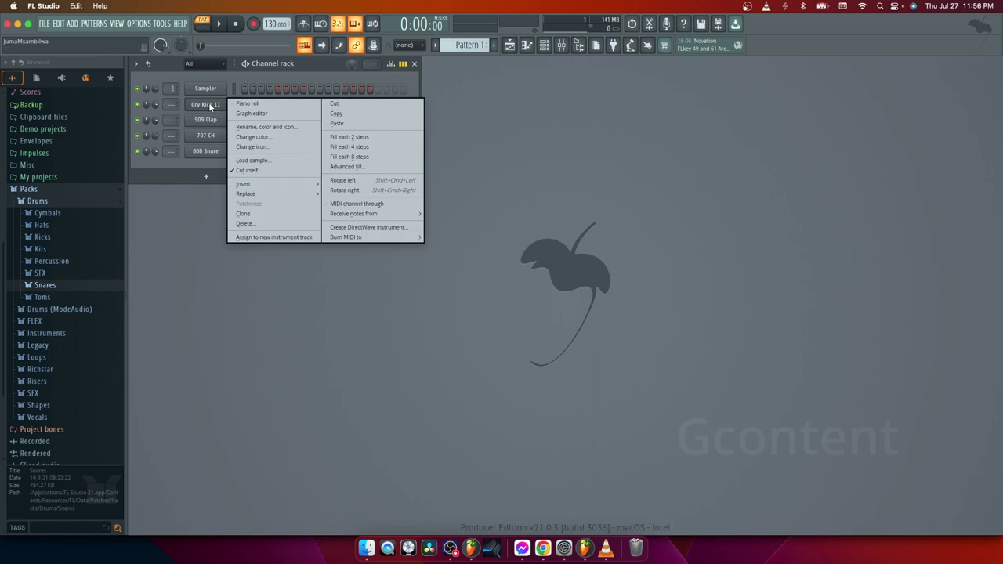
click(368, 147)
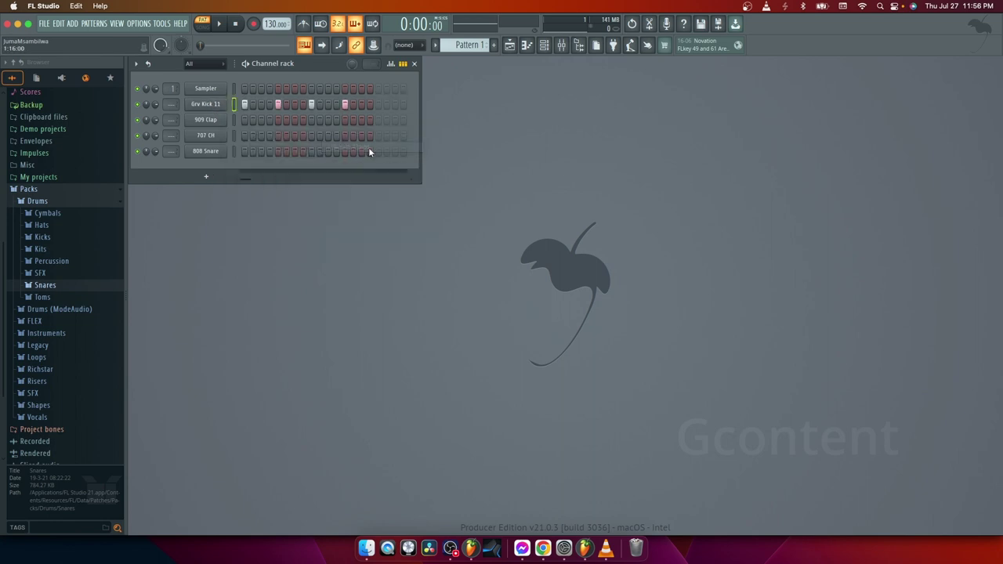
click(222, 27)
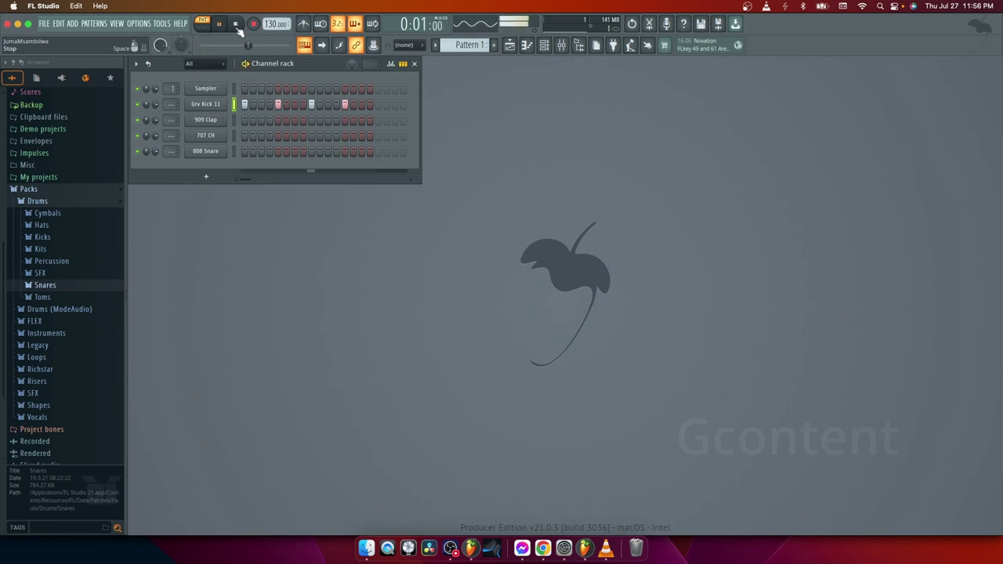
click(233, 26)
click(59, 25)
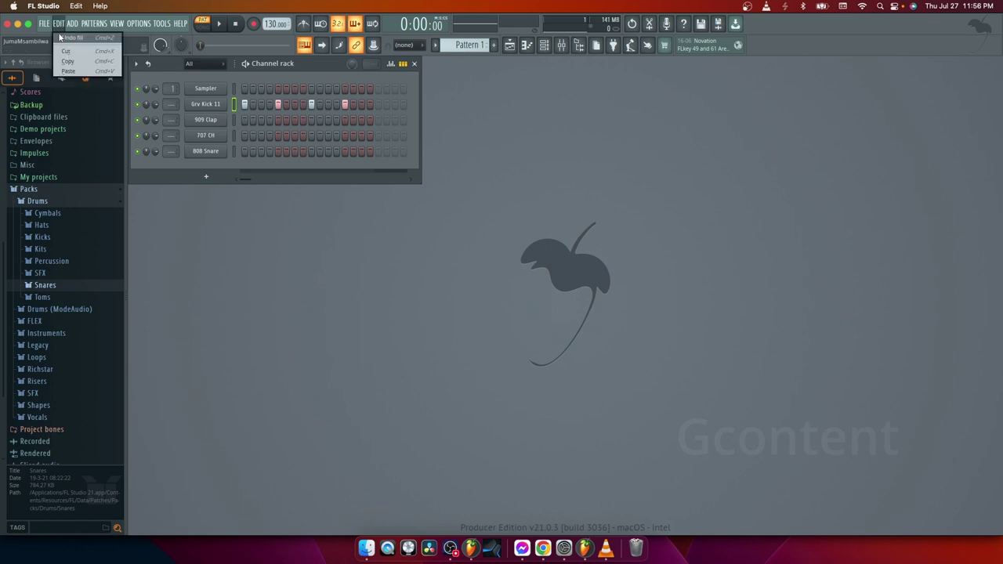
click(59, 32)
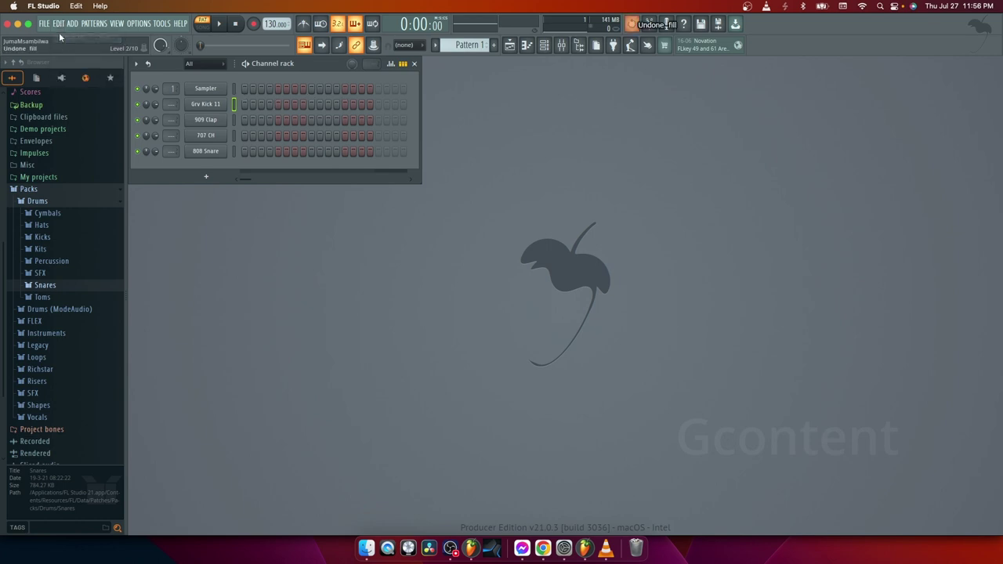
Open the piano roll of the Grv Kick 11 channel with the C5 row in view.
right_click(206, 107)
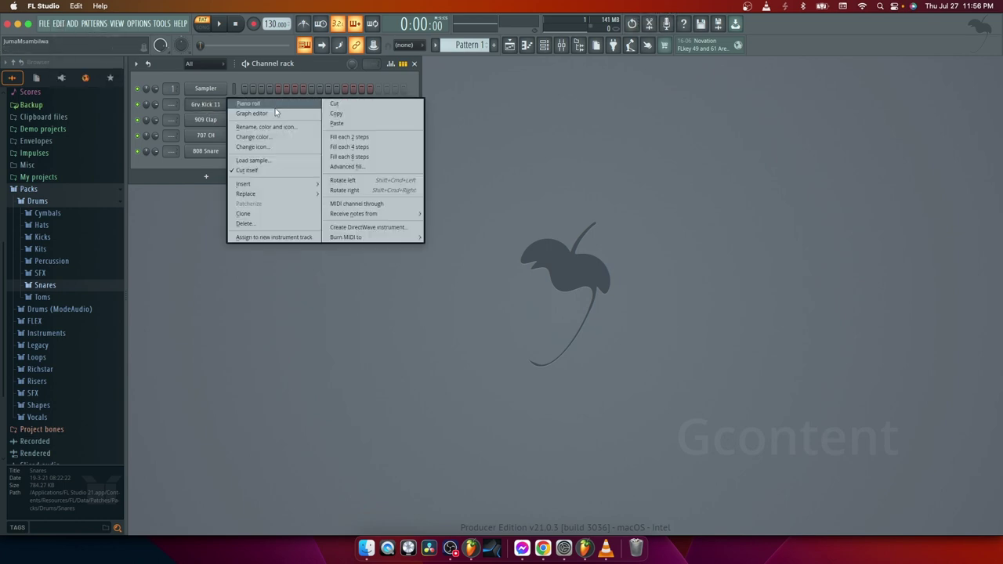
click(250, 104)
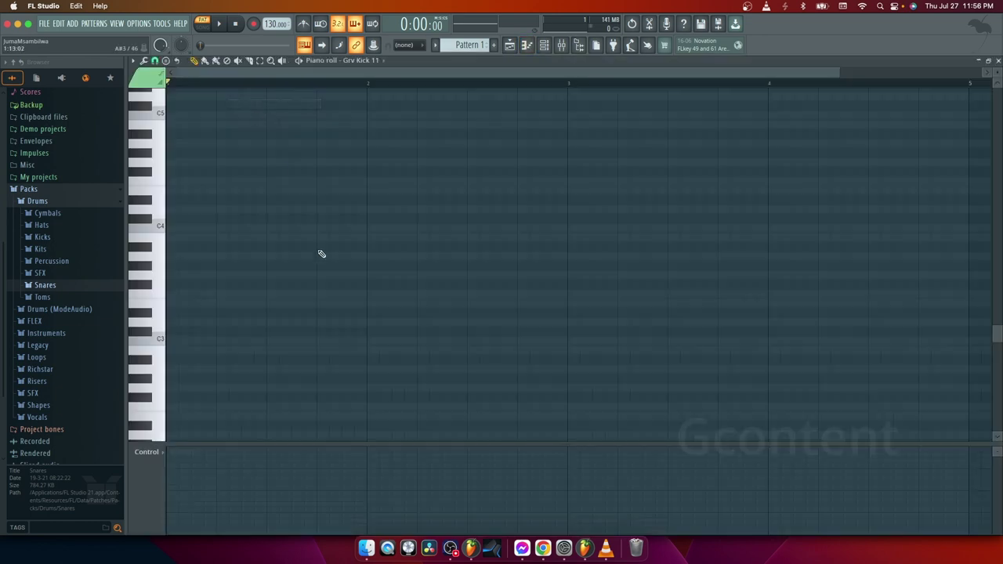
scroll(234, 333, down, 5)
scroll(234, 333, up, 3)
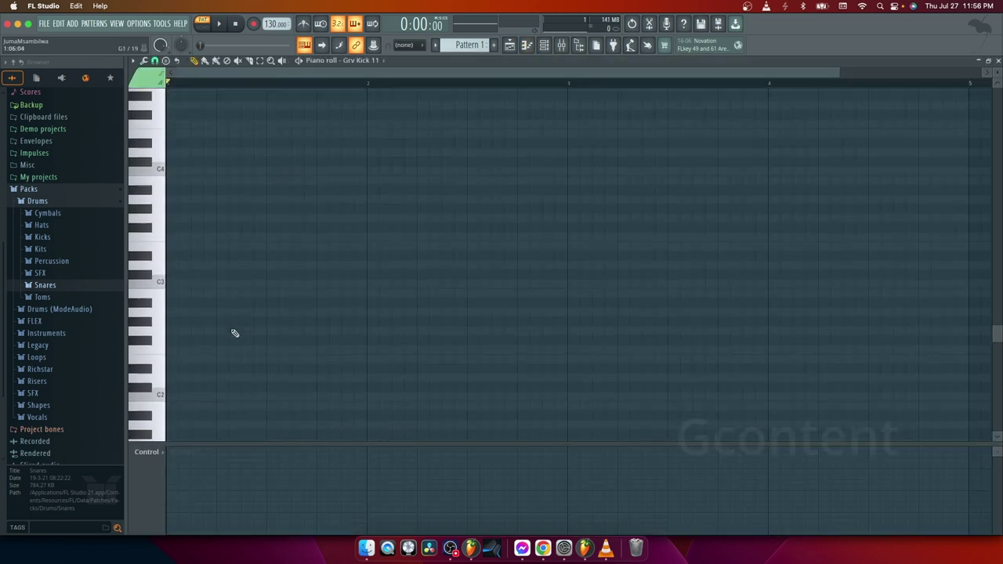
scroll(233, 333, up, 5)
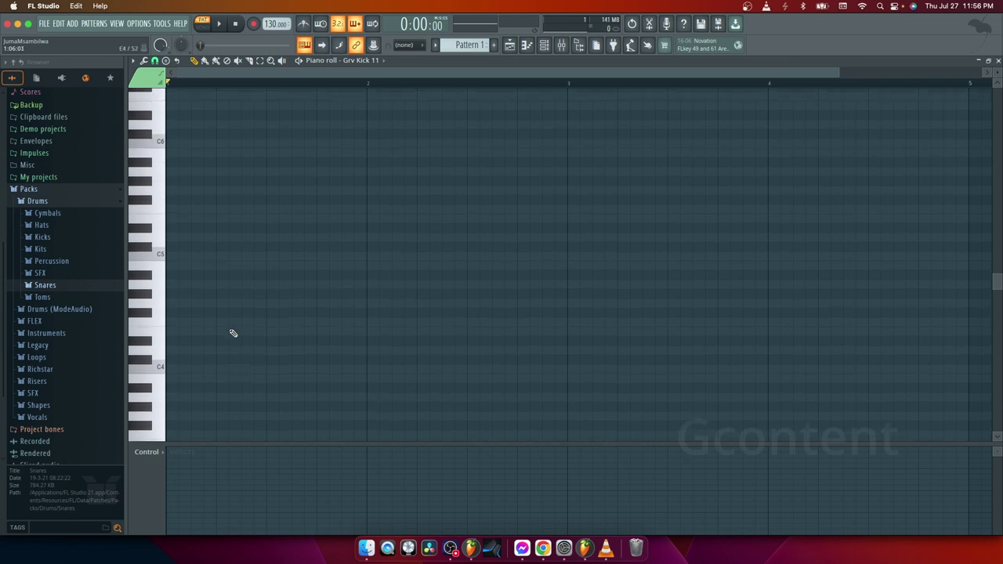
Audition the C5 key and place a one-step C5 kick note at the start of bar 1.
click(145, 262)
click(160, 256)
click(143, 259)
click(181, 257)
click(164, 257)
click(172, 257)
drag(179, 258, 191, 258)
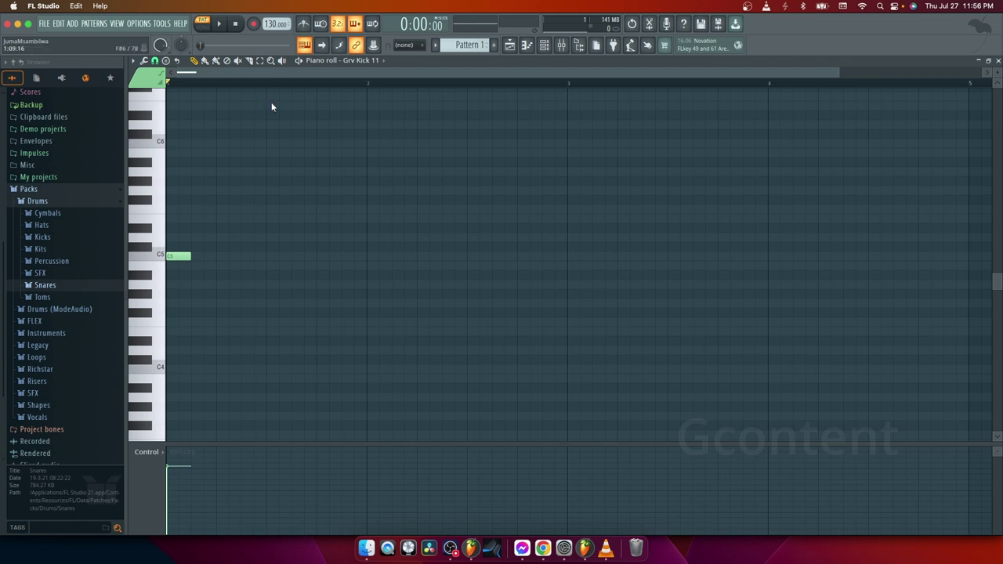
click(171, 256)
Add one-step C5 kick notes on the remaining beats of bars 1 and 2, four steps apart.
click(221, 256)
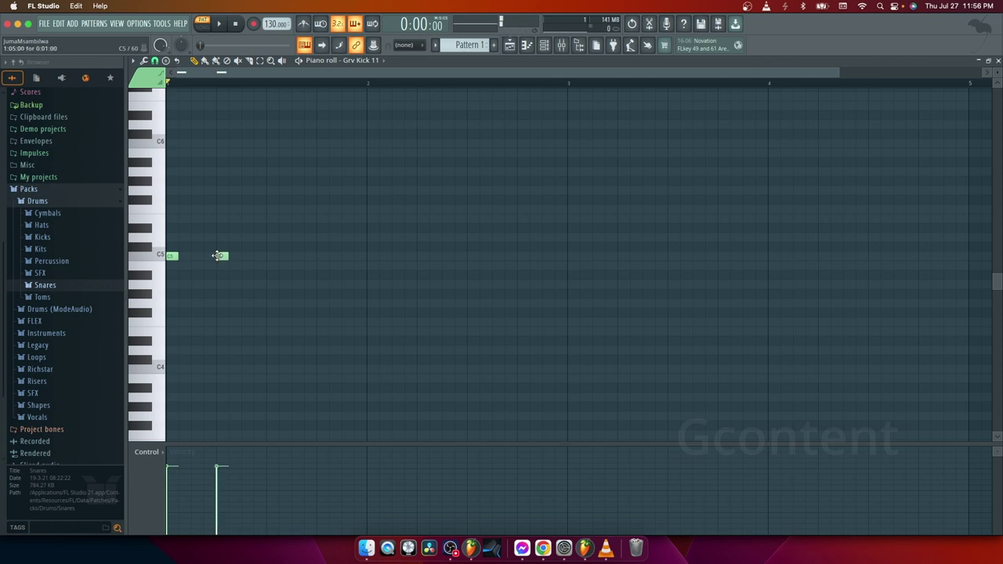
click(271, 256)
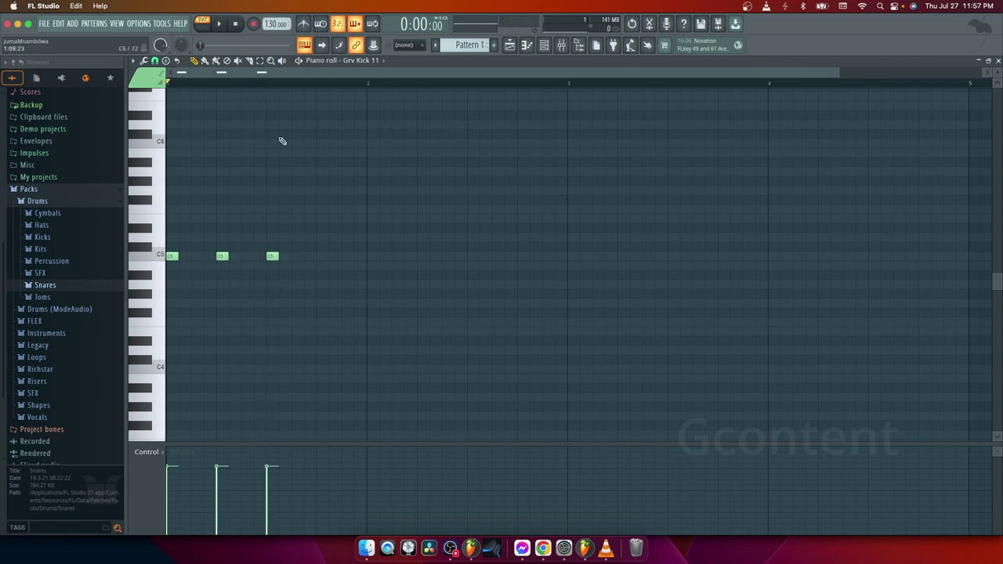
click(321, 257)
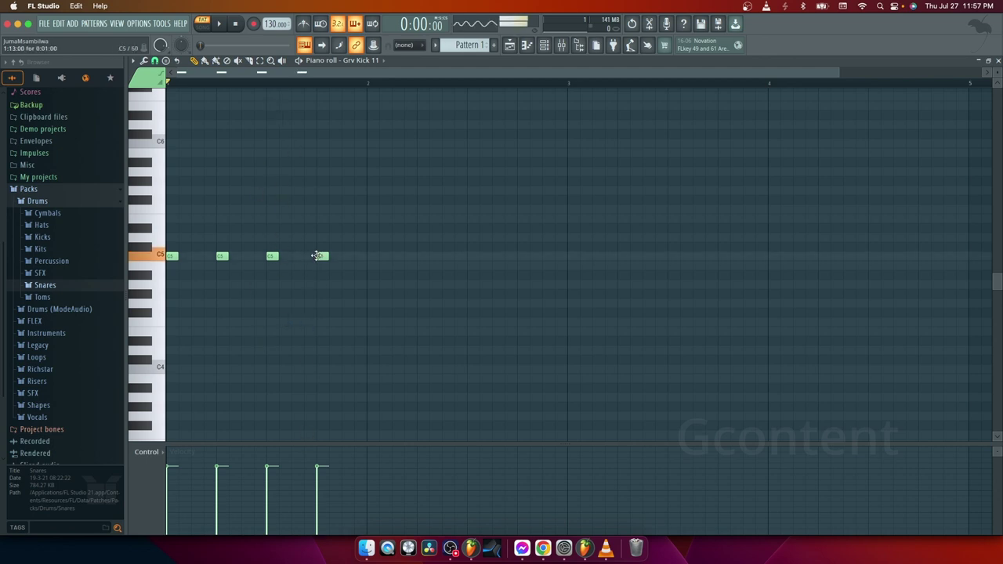
click(370, 257)
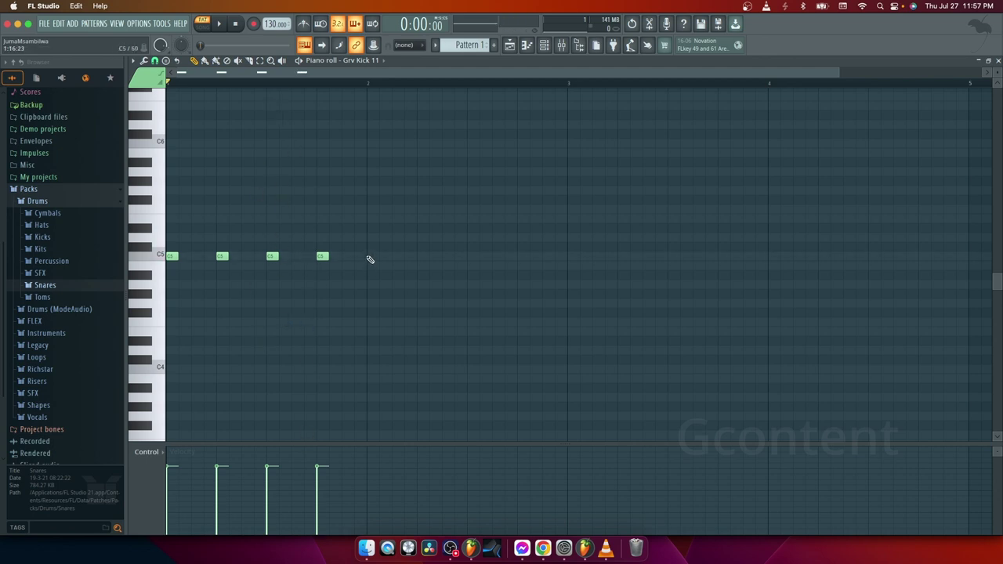
click(421, 259)
click(471, 259)
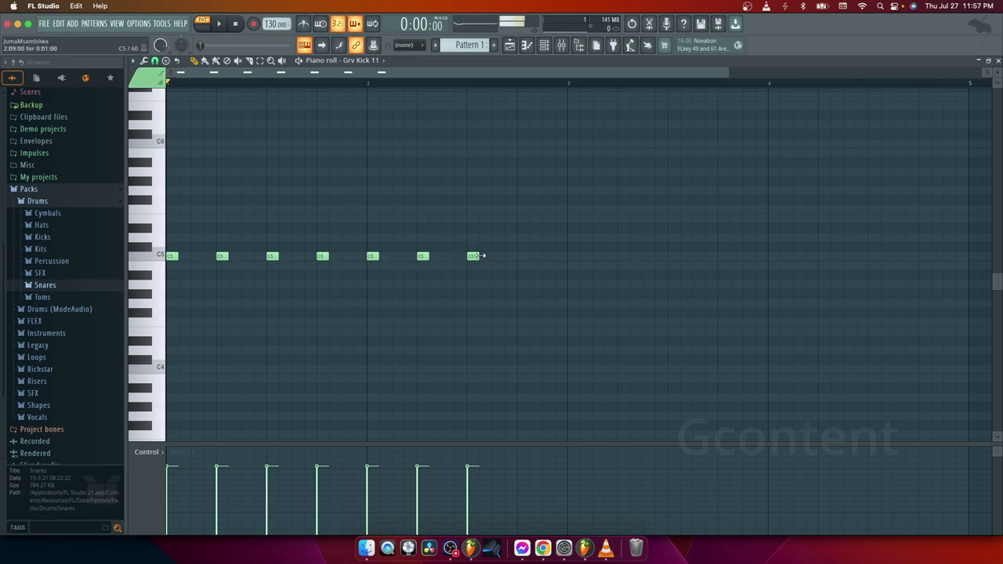
click(521, 259)
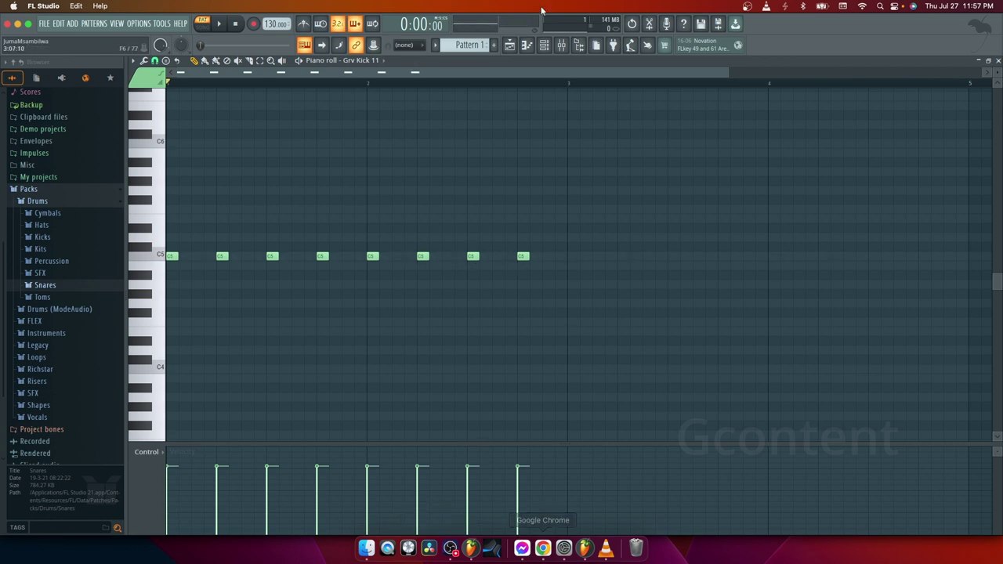
Play back the two-bar kick pattern, viewing it in the channel rack and piano roll, and stop playback.
key(F6)
click(219, 24)
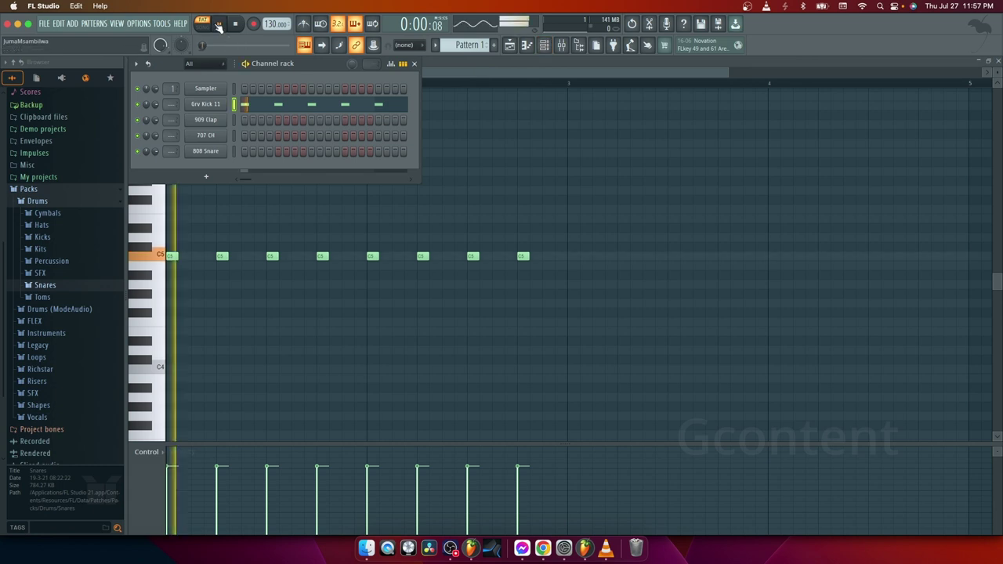
key(F6)
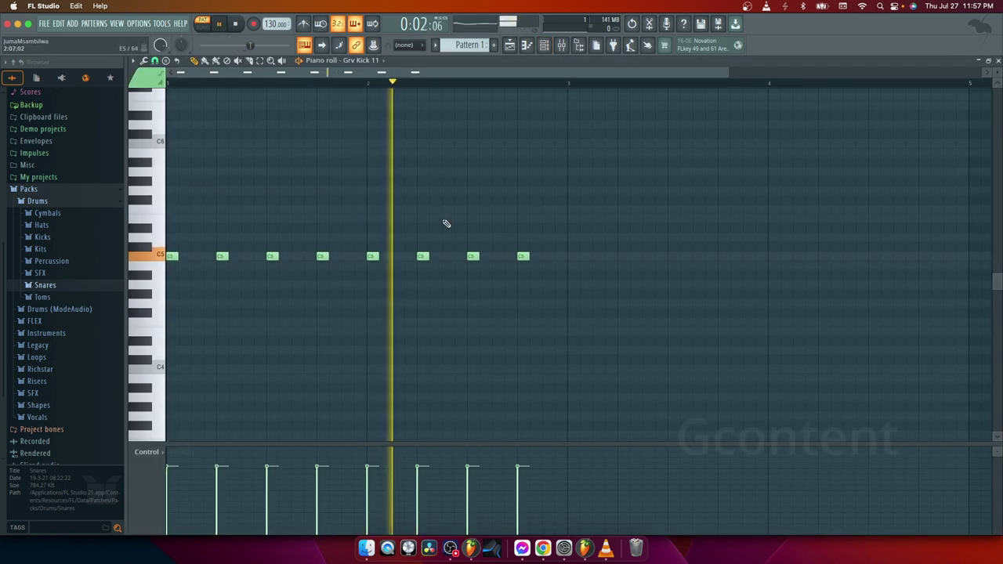
click(236, 25)
Erase the kick notes from the piano roll and start playback with the metronome on.
drag(548, 267, 225, 263)
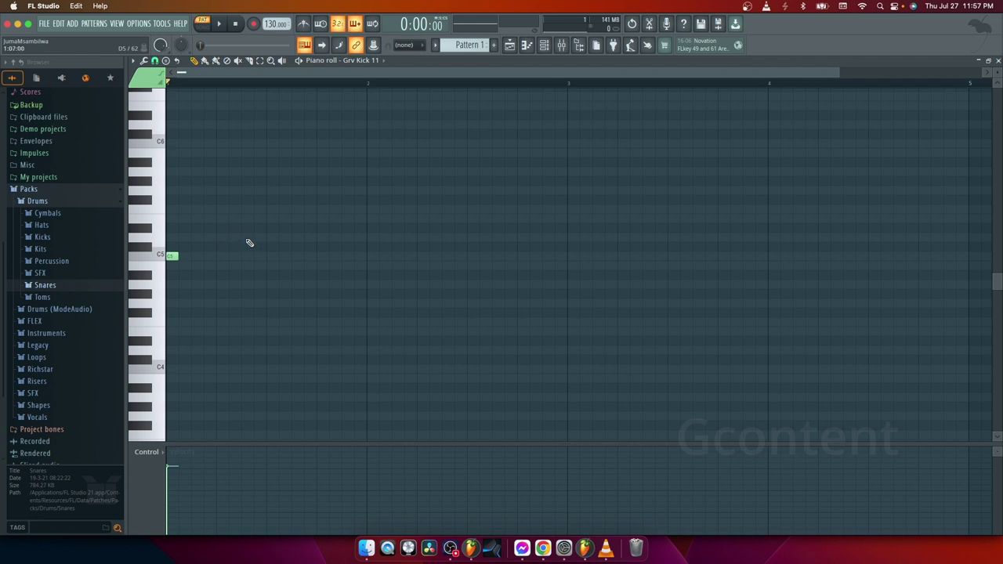
click(303, 26)
click(221, 25)
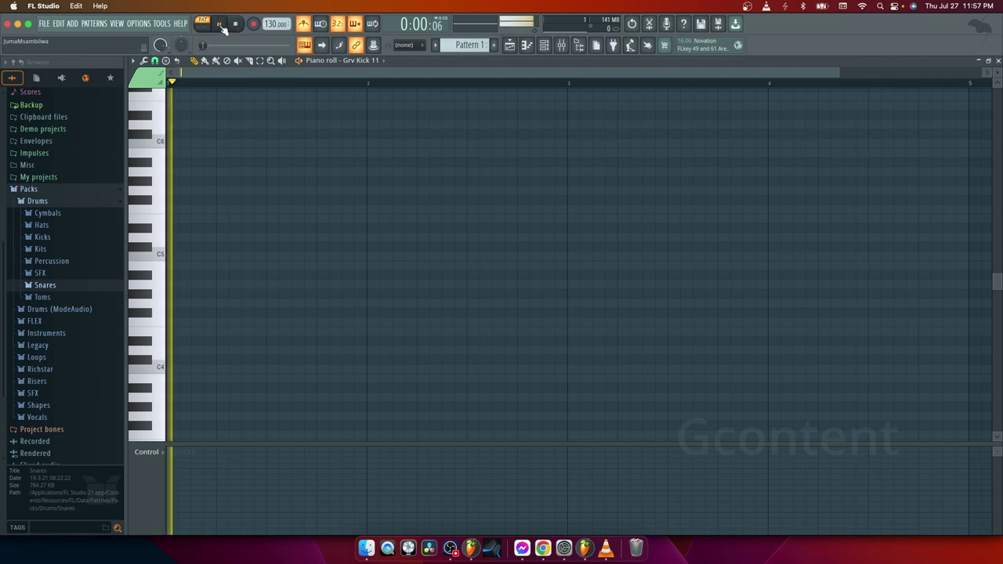
Place C5 kick notes on the first two beats of bar 1, removing the stray C#5 note.
click(174, 256)
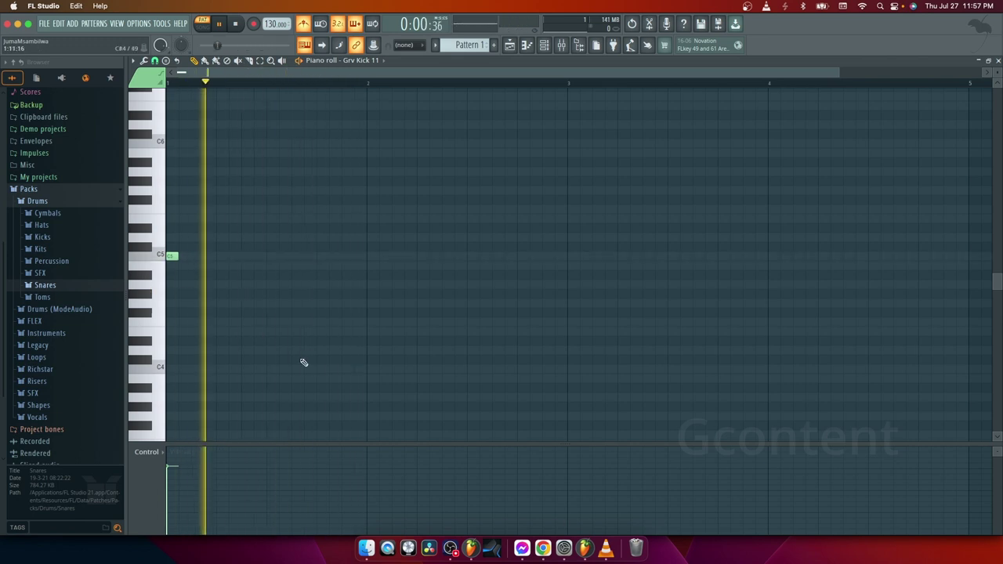
click(208, 248)
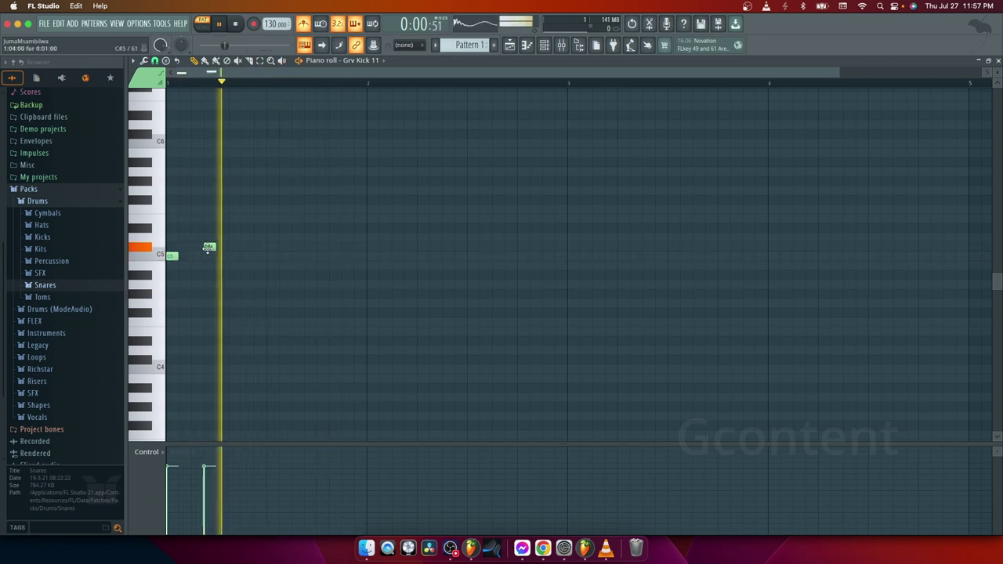
right_click(208, 247)
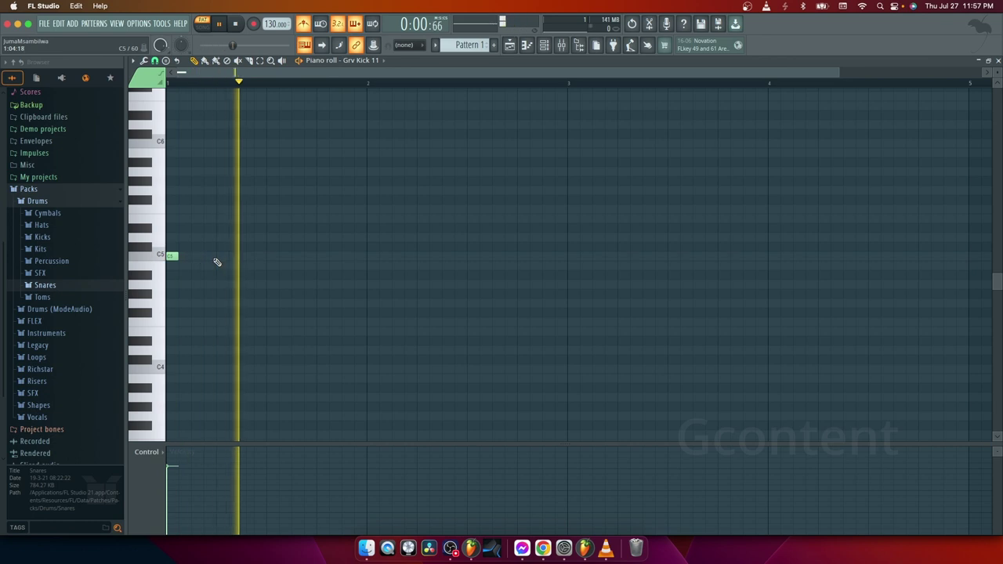
click(217, 255)
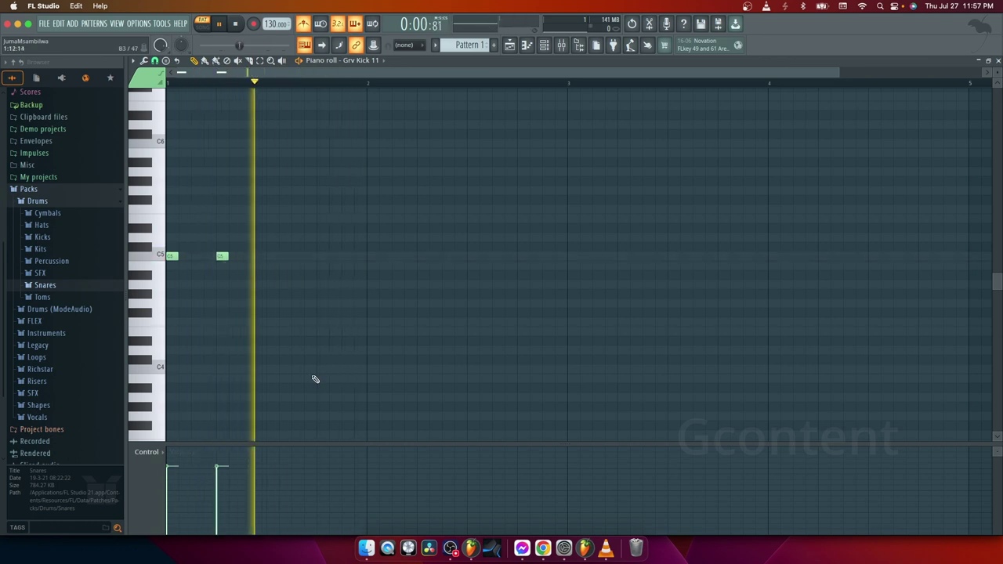
click(246, 257)
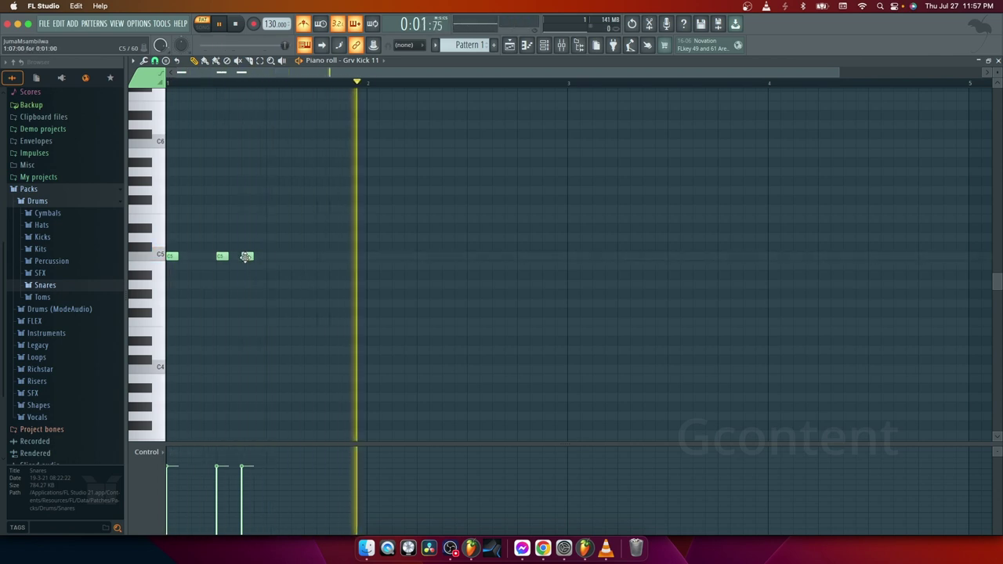
drag(246, 257, 233, 257)
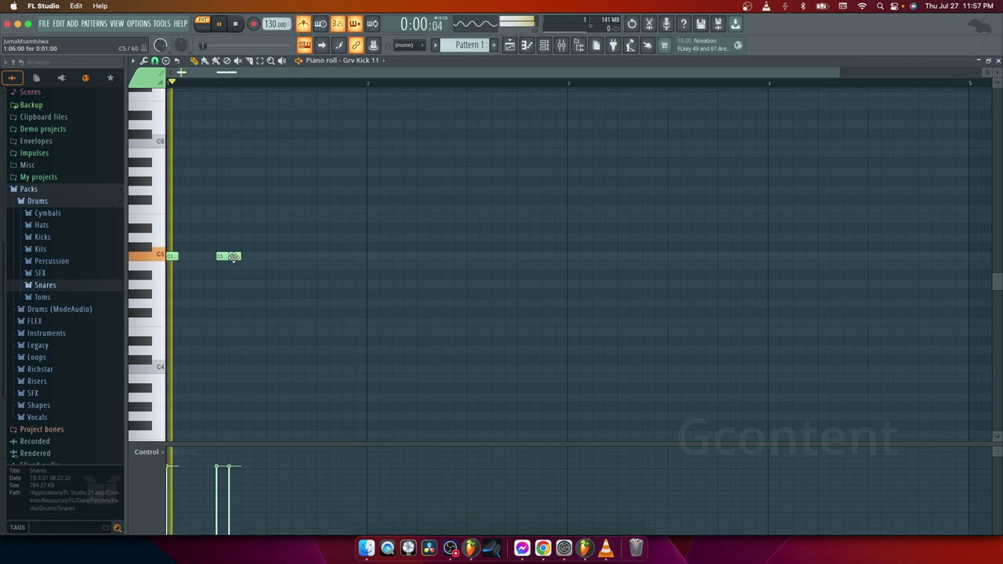
right_click(232, 257)
Add C5 kick notes on beats 3 and 4 of bar 1 and on all four beats of bar 2.
click(267, 255)
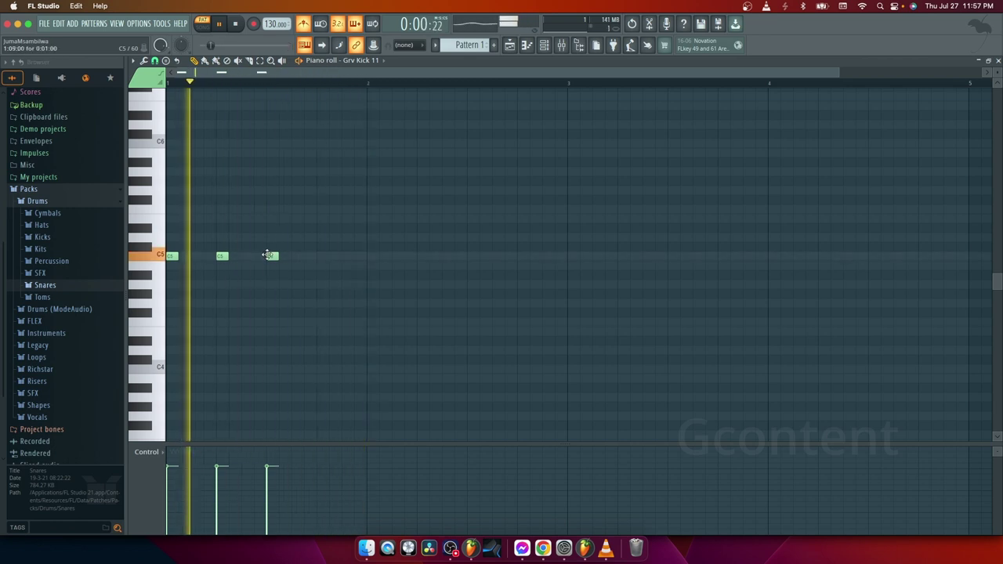
click(322, 256)
click(372, 256)
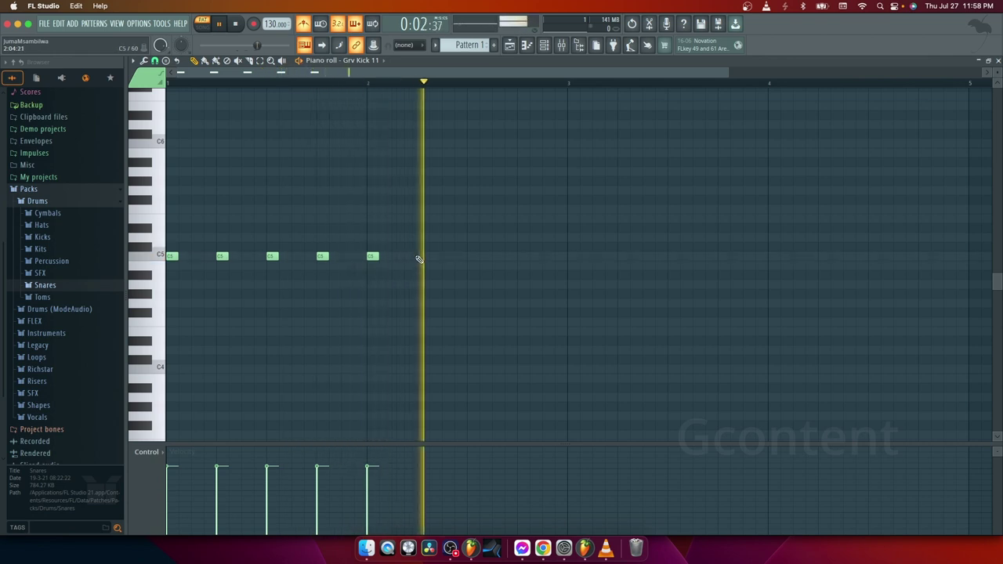
click(420, 257)
click(472, 256)
click(516, 255)
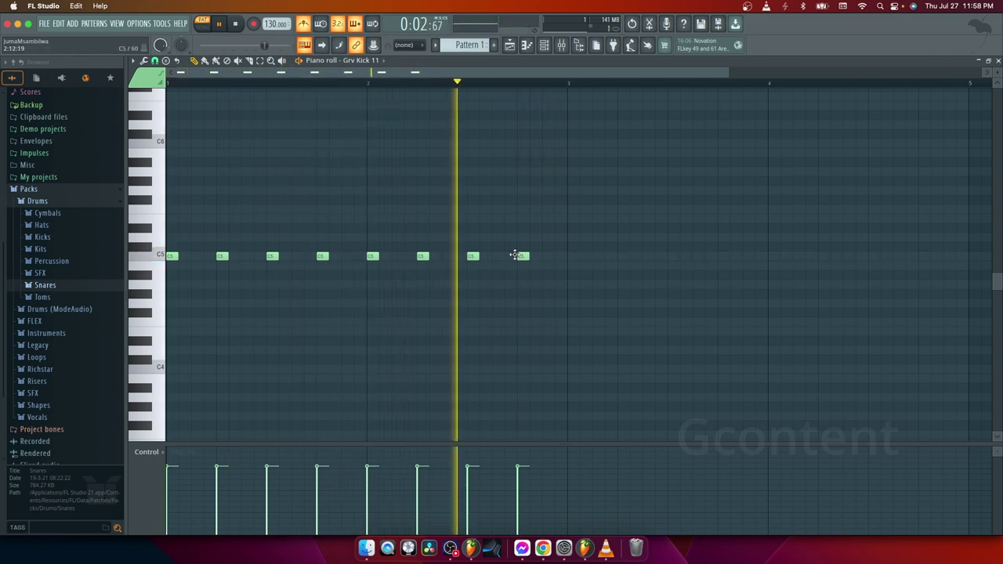
Show the channel rack over the piano roll, turn off the metronome, and stop after replaying the kick pattern.
click(544, 46)
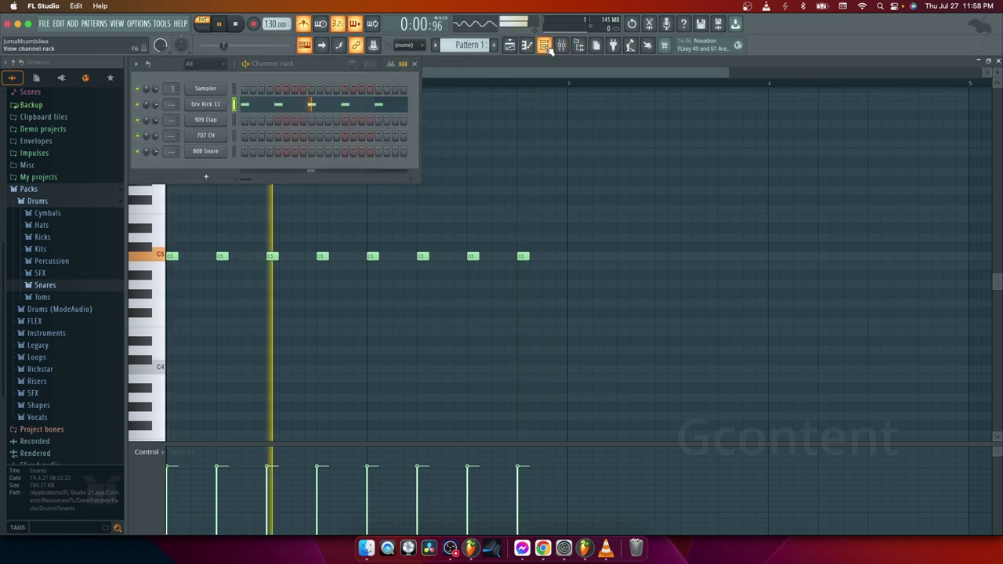
click(305, 26)
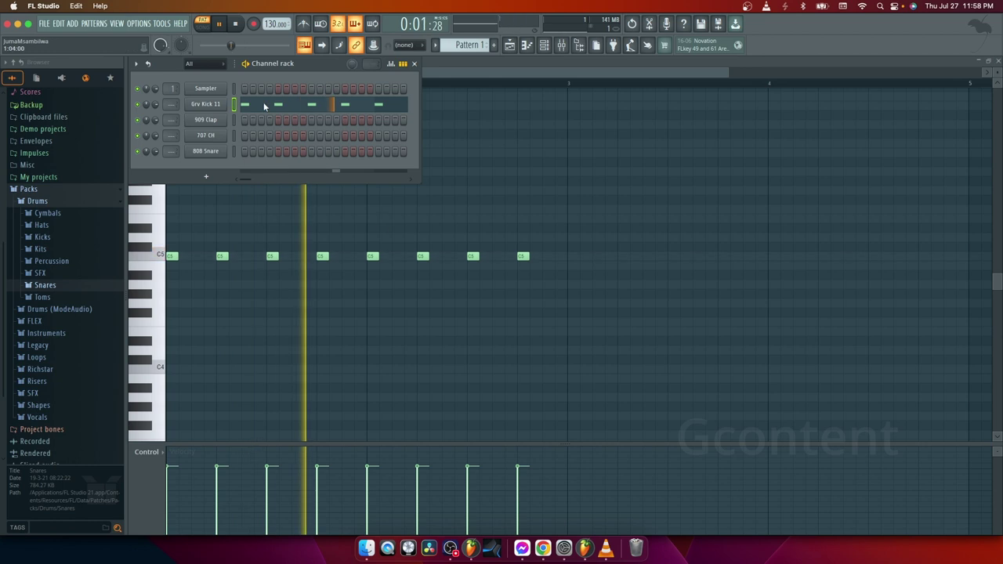
click(240, 27)
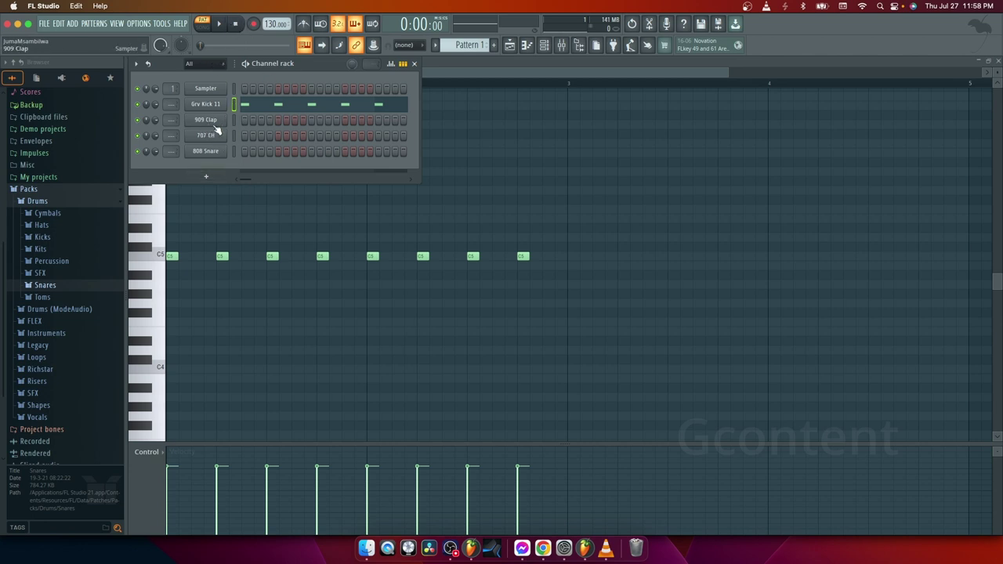
click(219, 24)
click(235, 23)
Open the piano roll of the 909 Clap channel.
right_click(207, 121)
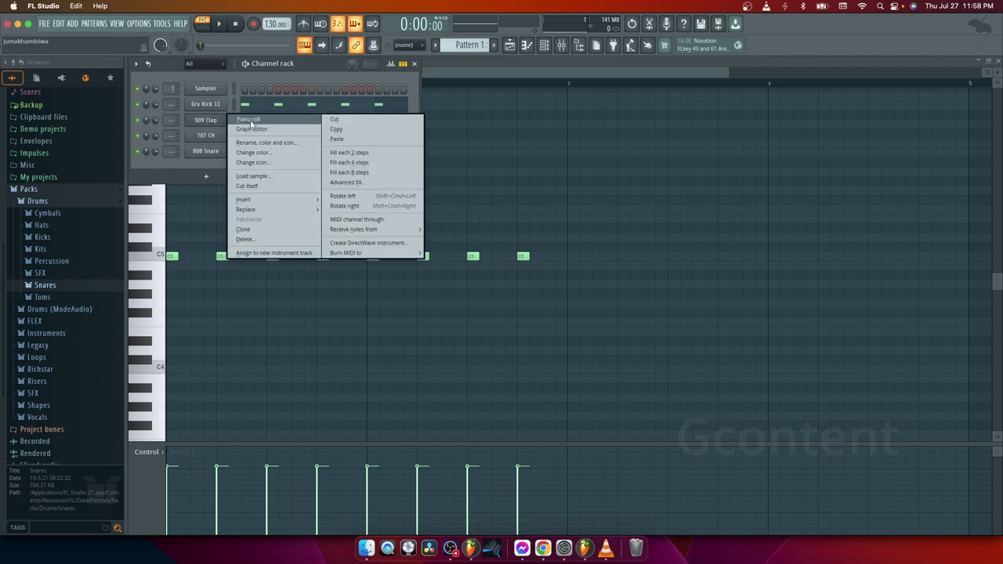
click(252, 120)
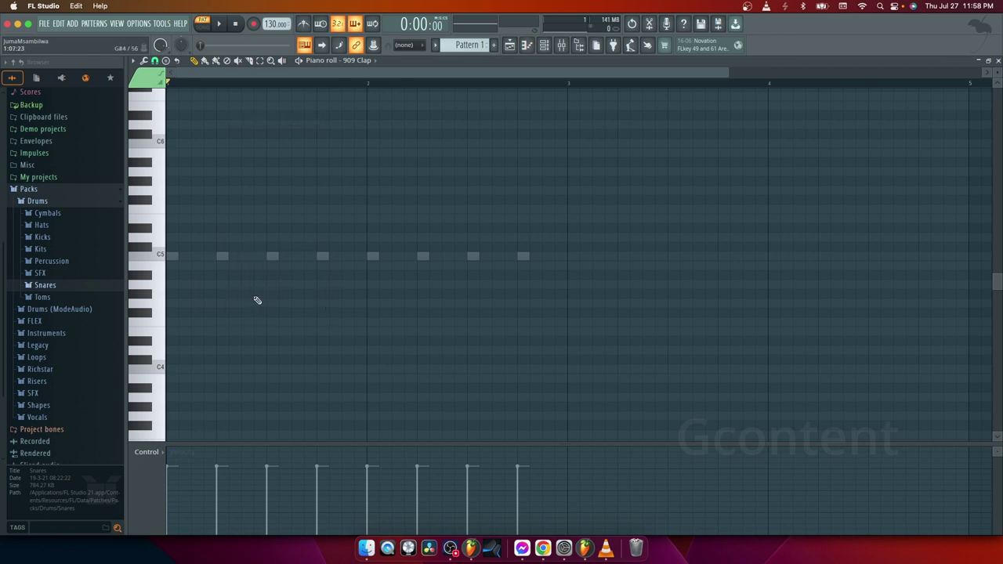
scroll(268, 296, up, 3)
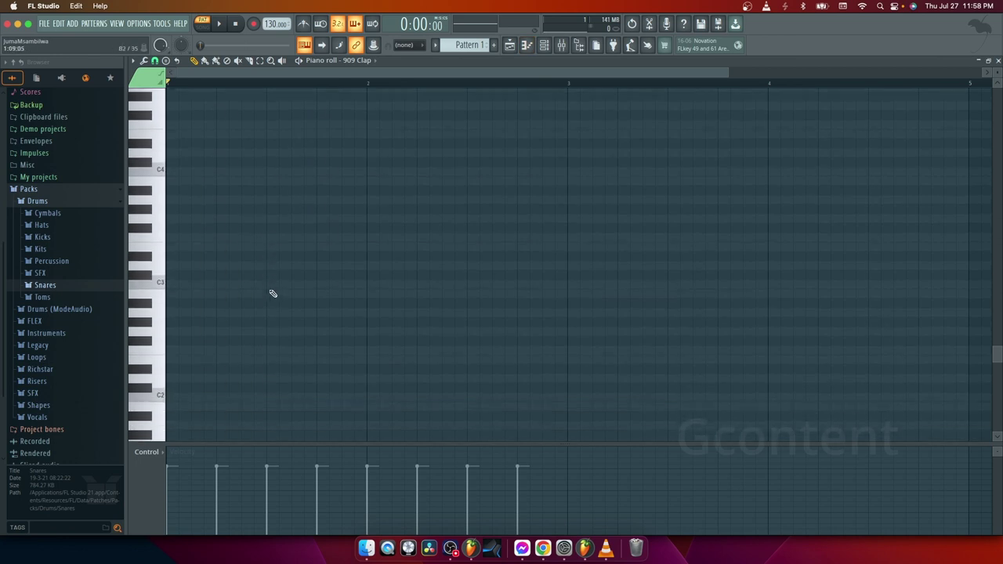
Place a C5 clap note on beat 2 of bar 1, playing the pattern to find the spot.
scroll(235, 337, down, 5)
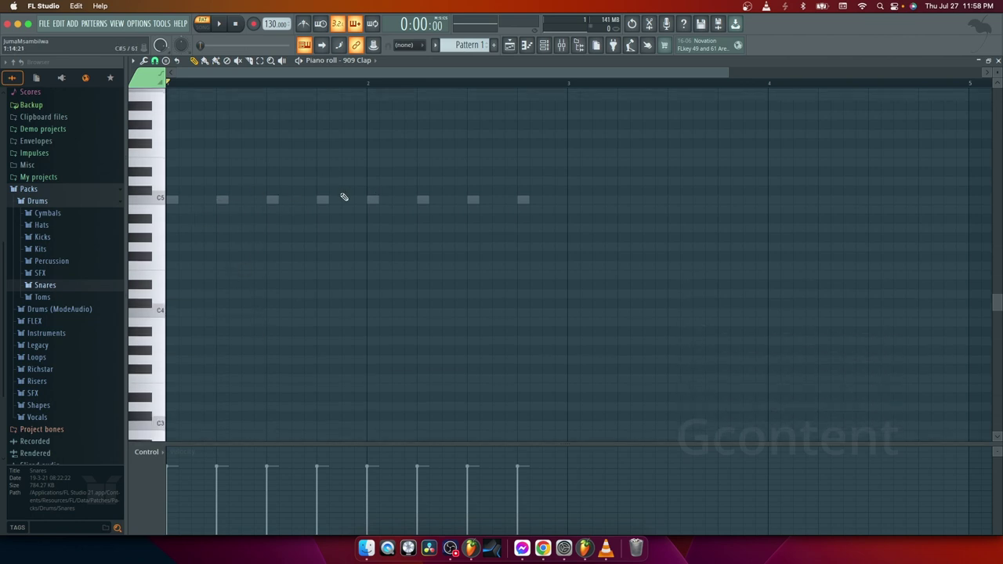
click(221, 24)
click(226, 26)
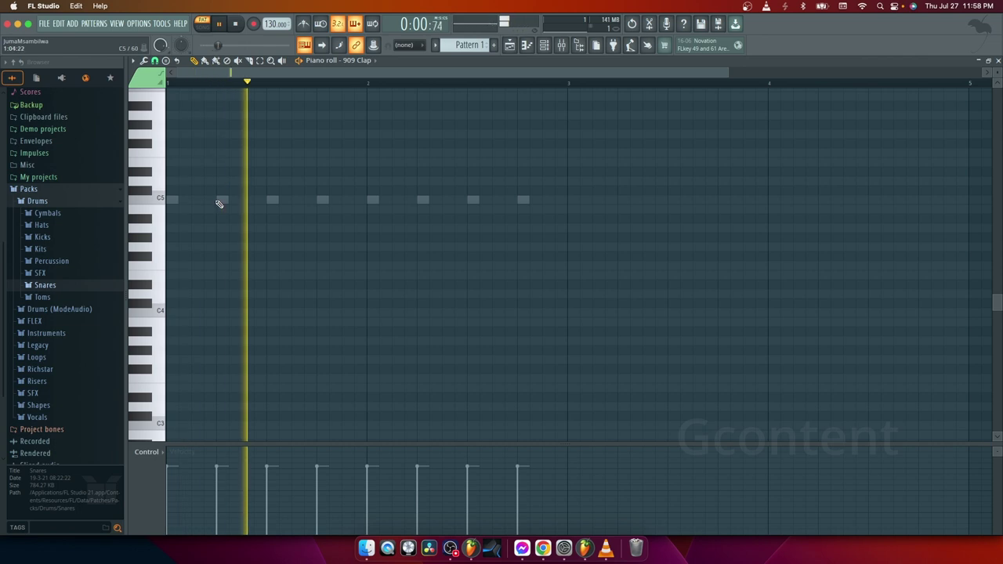
click(235, 24)
click(220, 24)
click(234, 24)
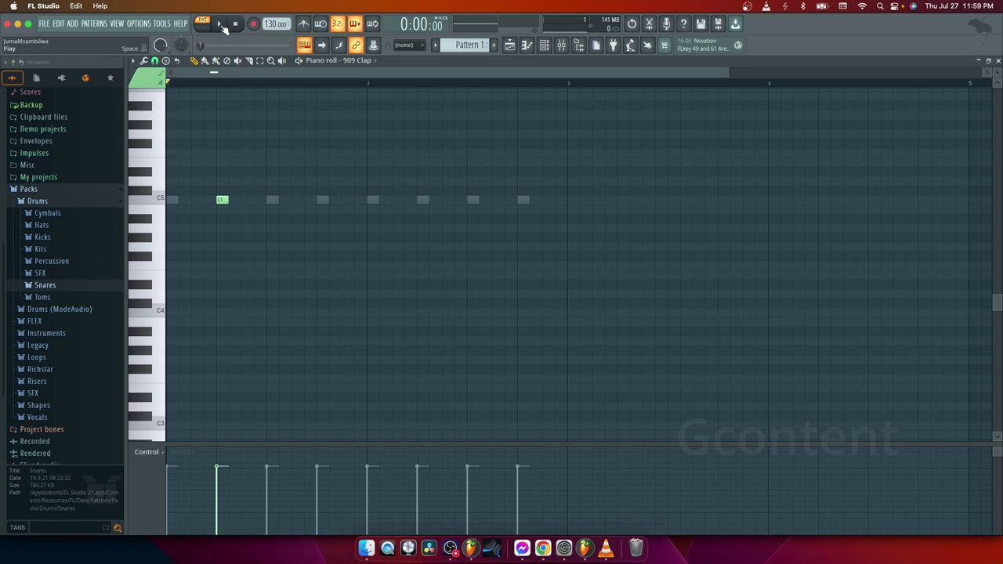
Add C5 clap notes on beat 4 of bar 1 and beats 2 and 4 of bar 2 during playback.
click(220, 24)
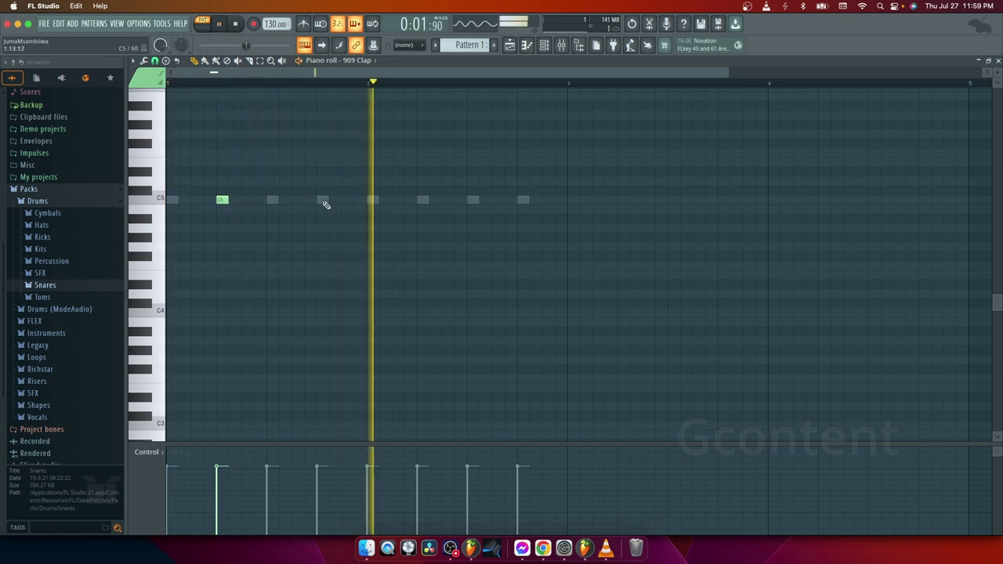
click(322, 200)
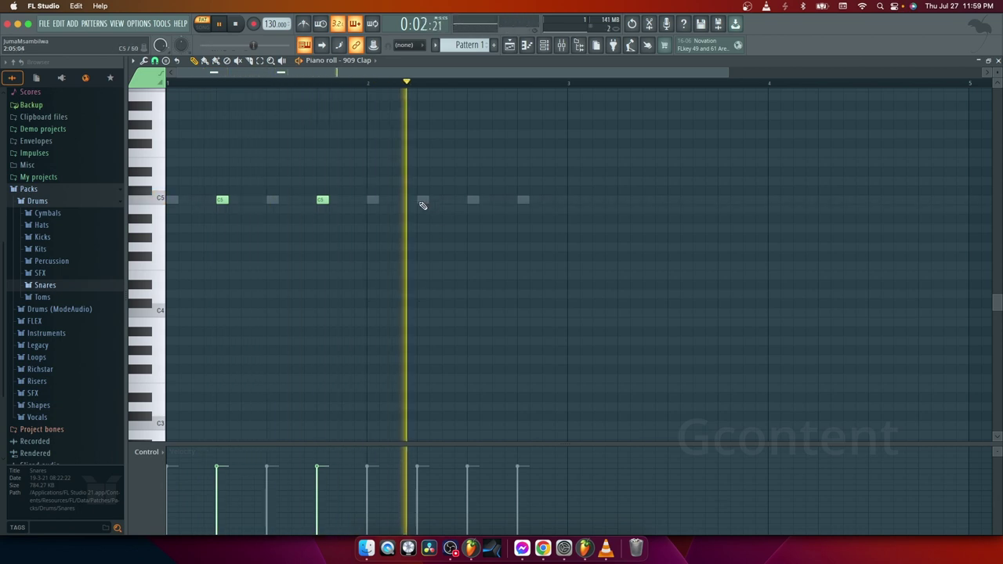
click(422, 201)
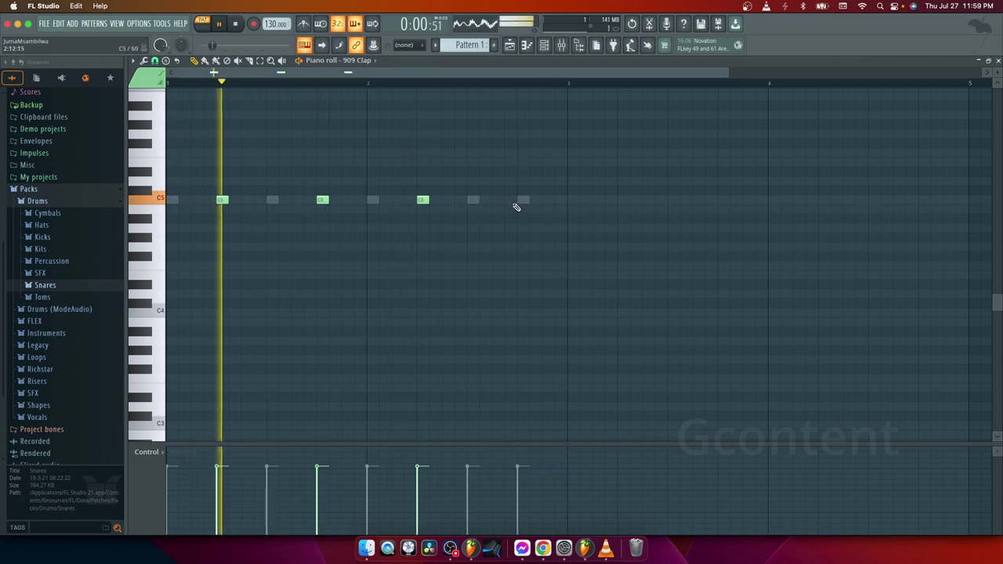
click(522, 200)
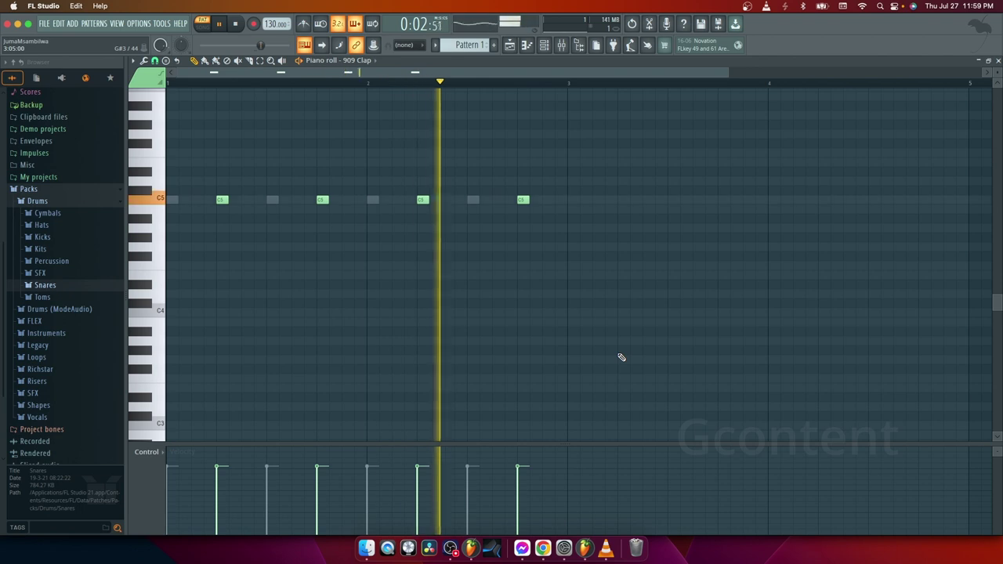
Show the channel rack over the piano roll and replay the kick and clap pattern, stopping it at the end.
click(546, 49)
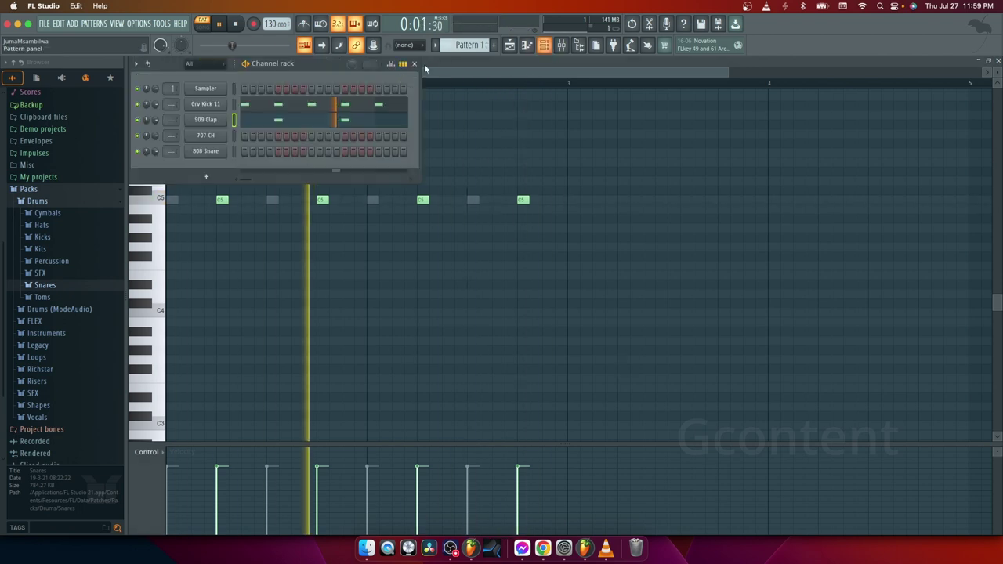
click(237, 25)
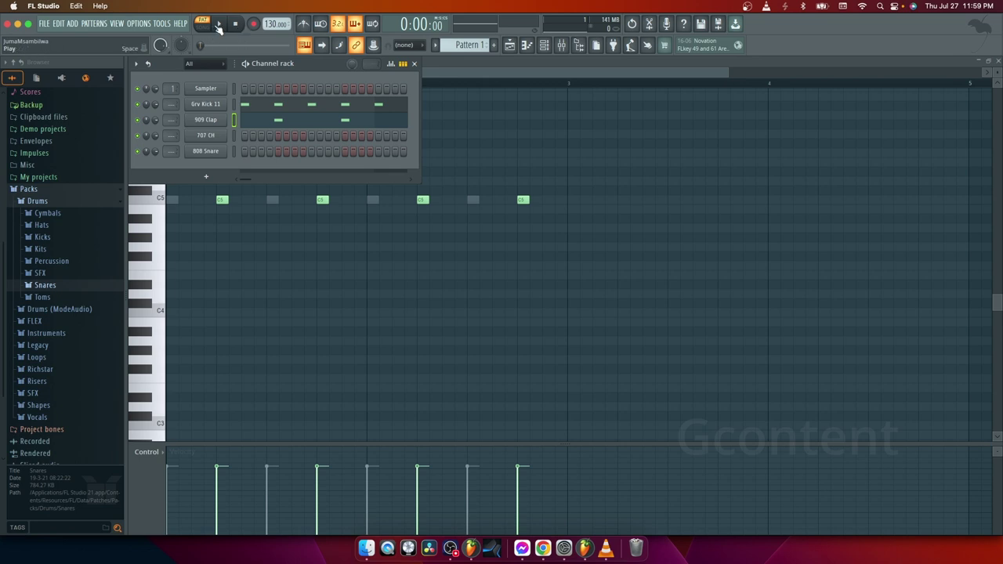
click(220, 24)
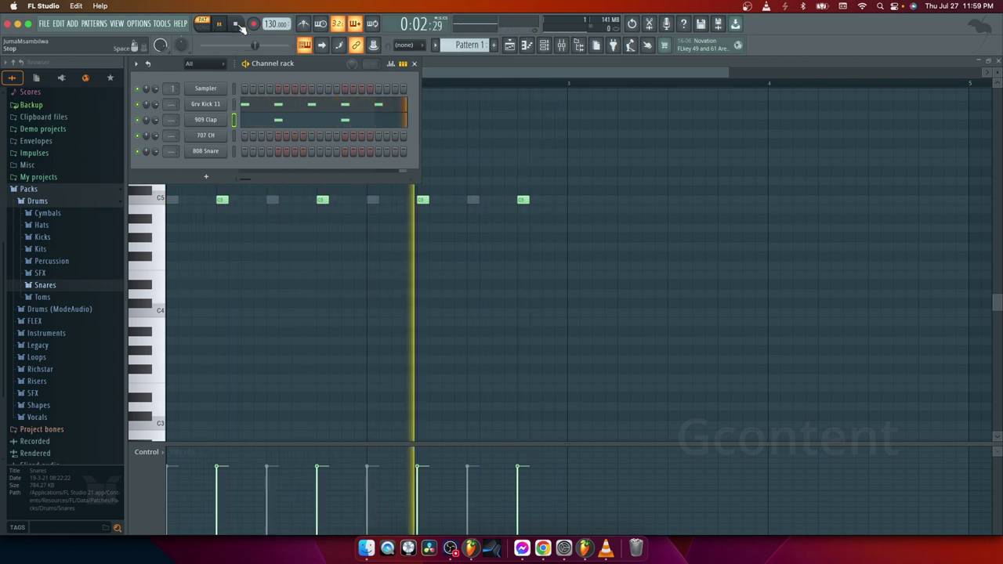
click(236, 24)
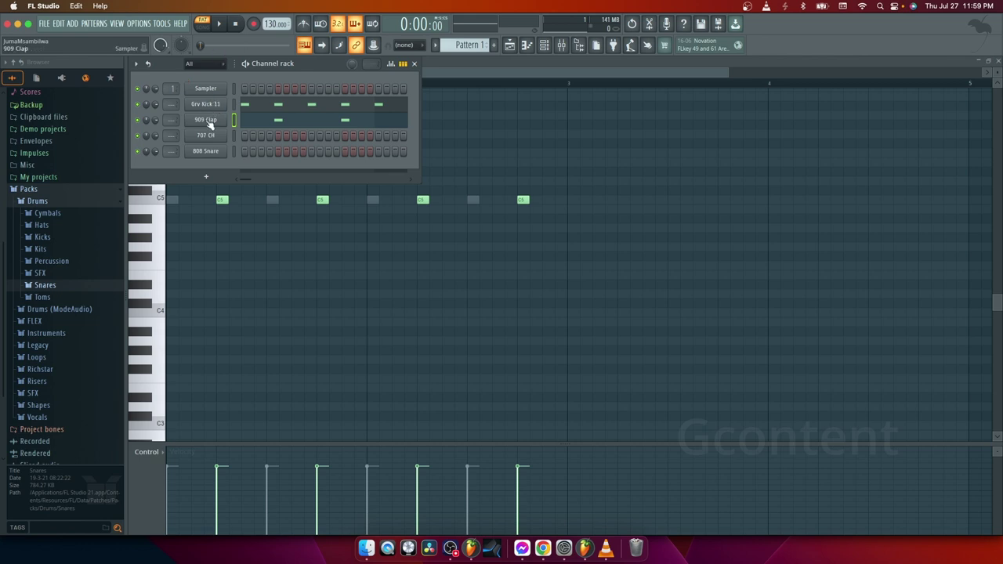
click(221, 25)
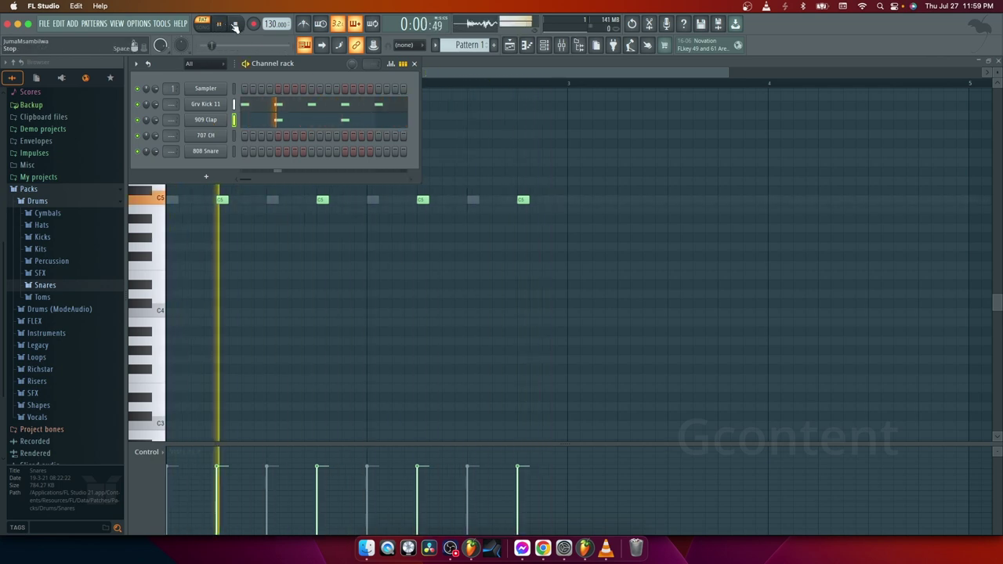
click(235, 25)
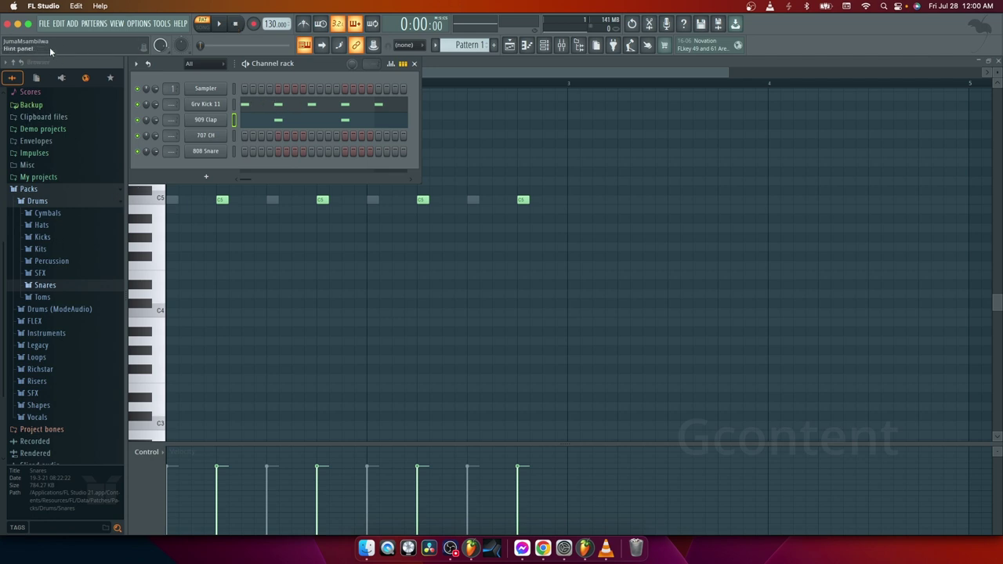
click(61, 24)
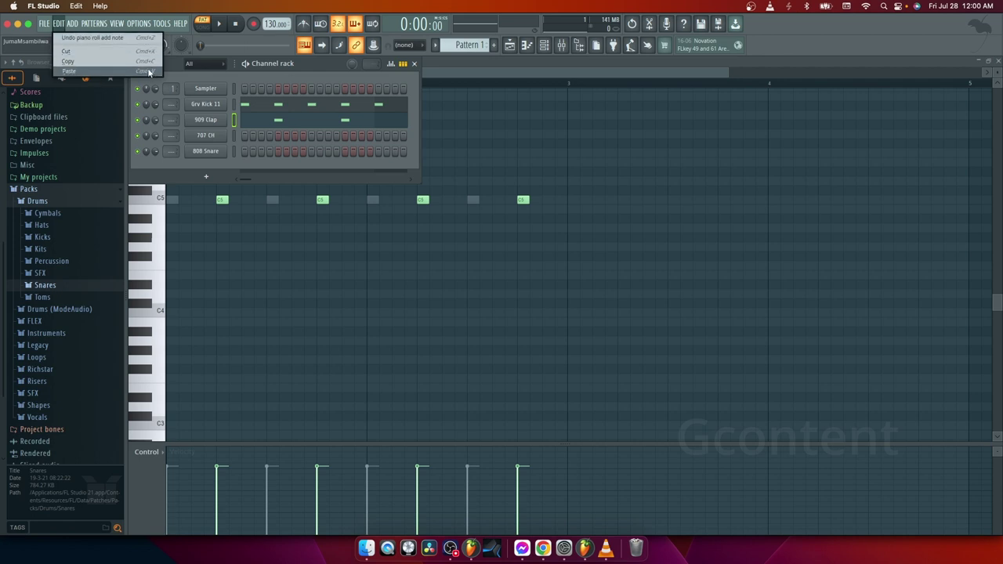
click(320, 80)
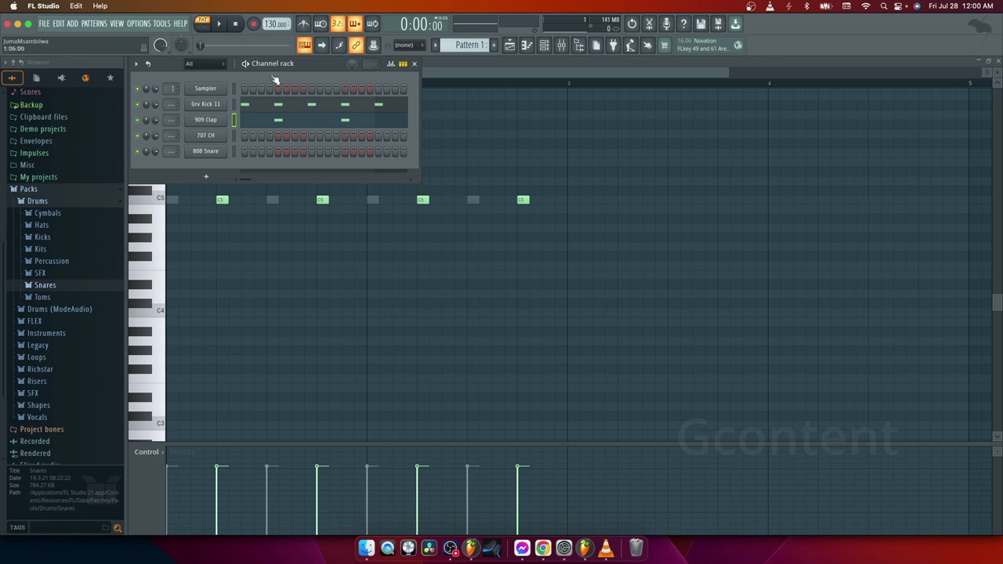
Open the piano roll of the 707 CH channel and replay the pattern to hear where the hats belong.
click(218, 24)
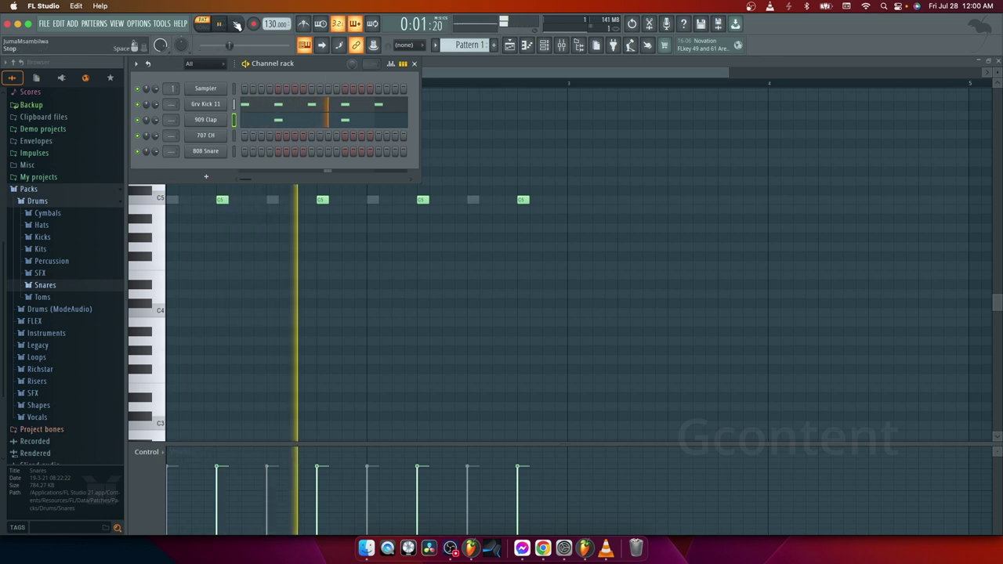
click(237, 23)
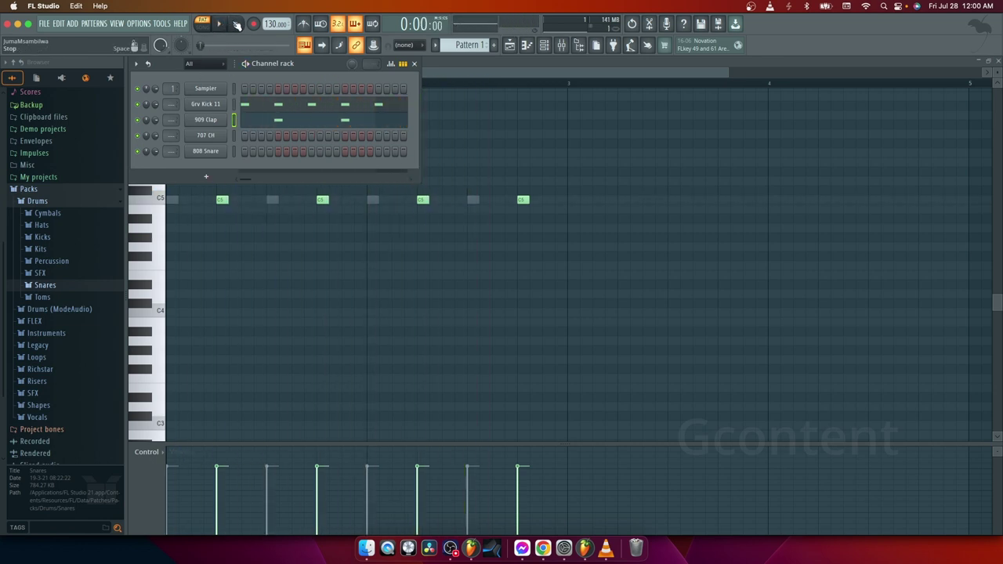
right_click(209, 138)
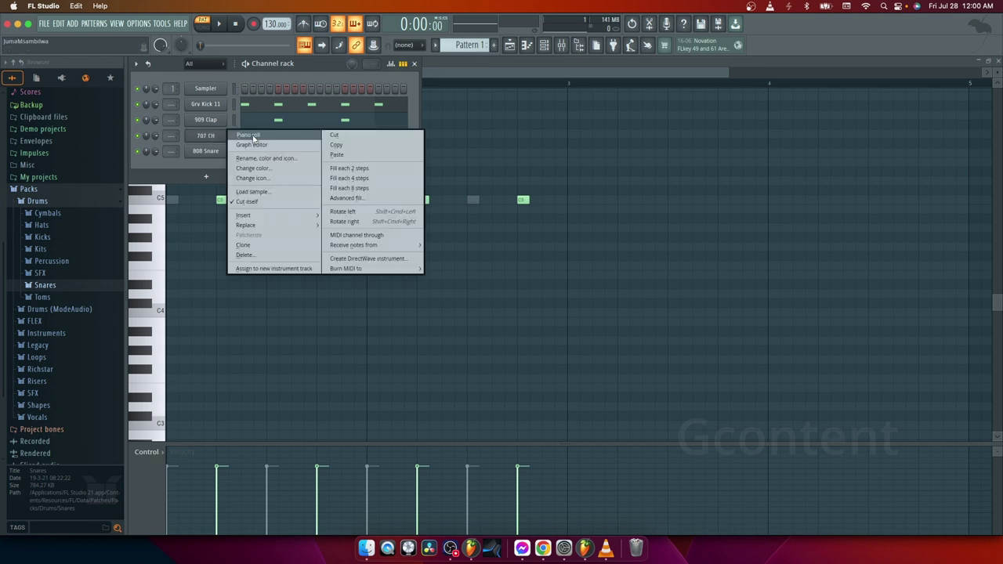
click(255, 137)
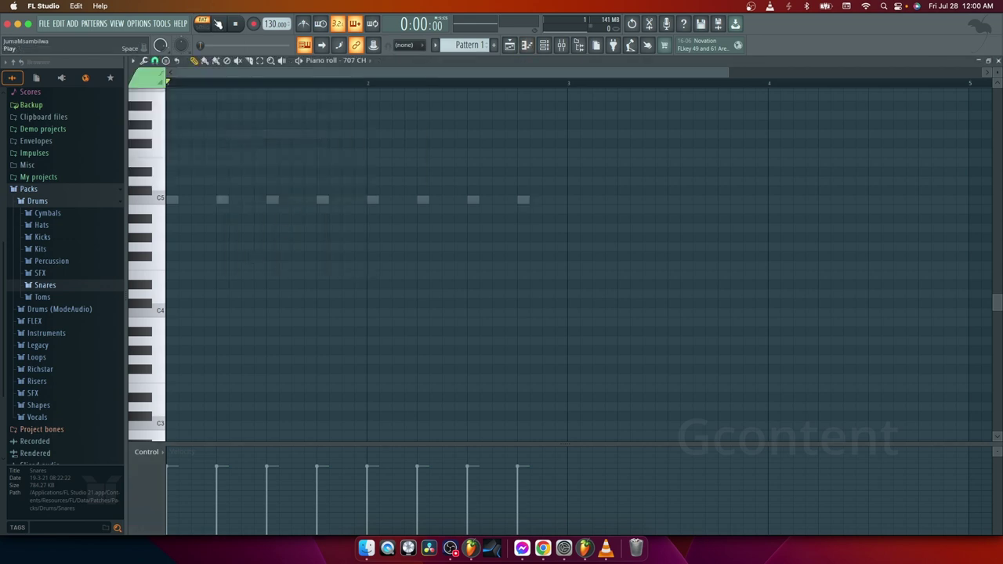
key(space)
click(236, 24)
key(space)
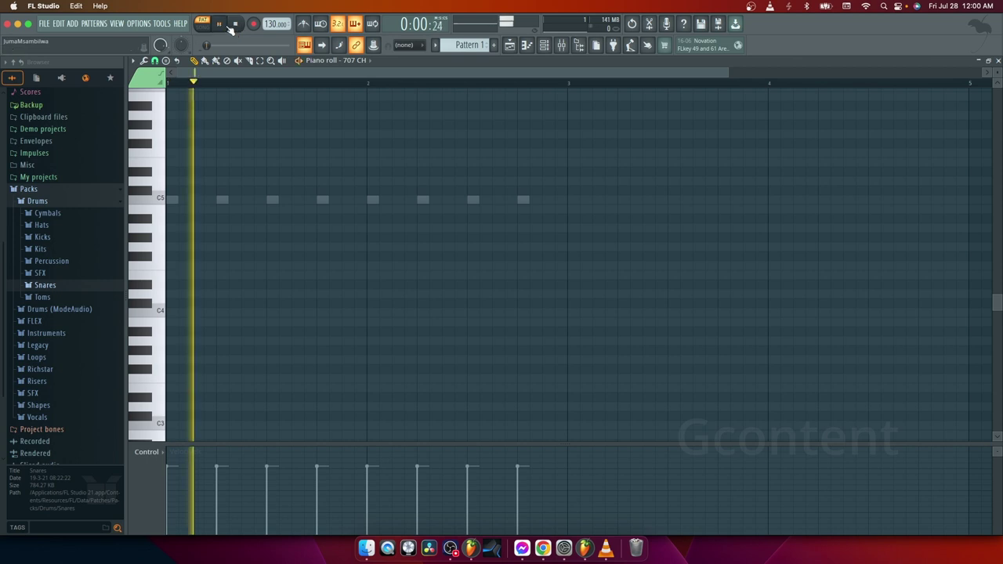
key(space)
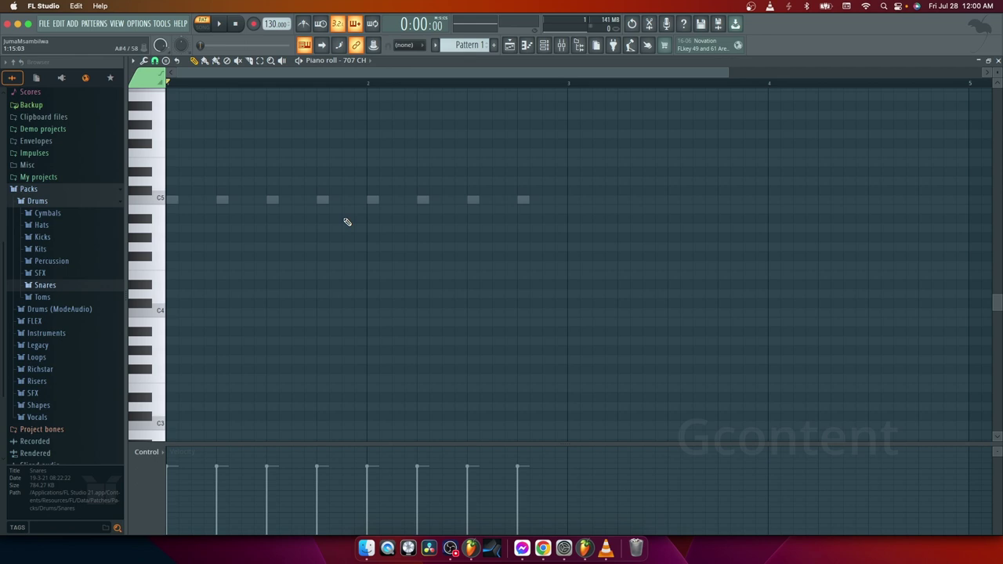
Place C5 hat notes midway after beats 1 and 2 of bar 1, playing the pattern after each one.
click(196, 201)
key(space)
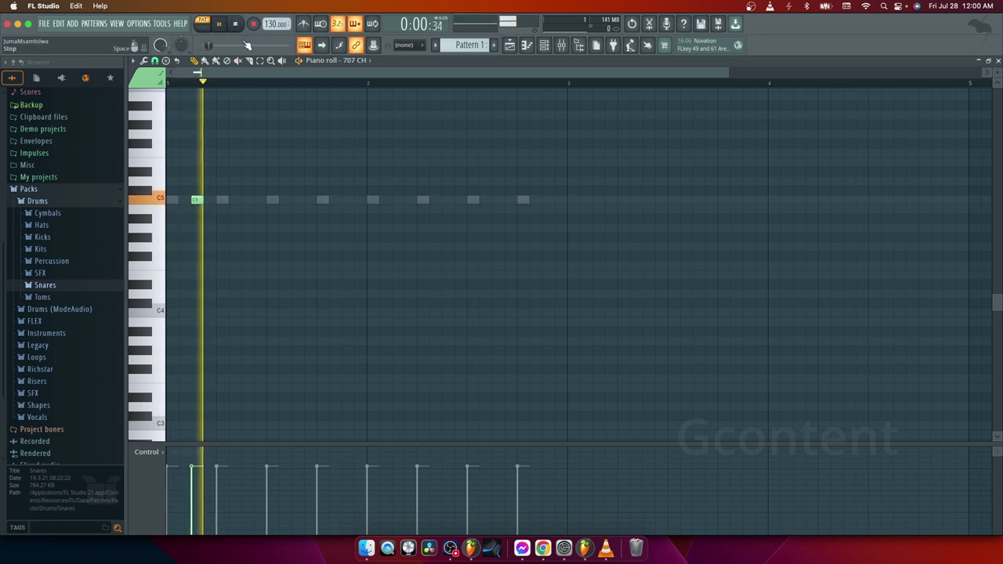
key(space)
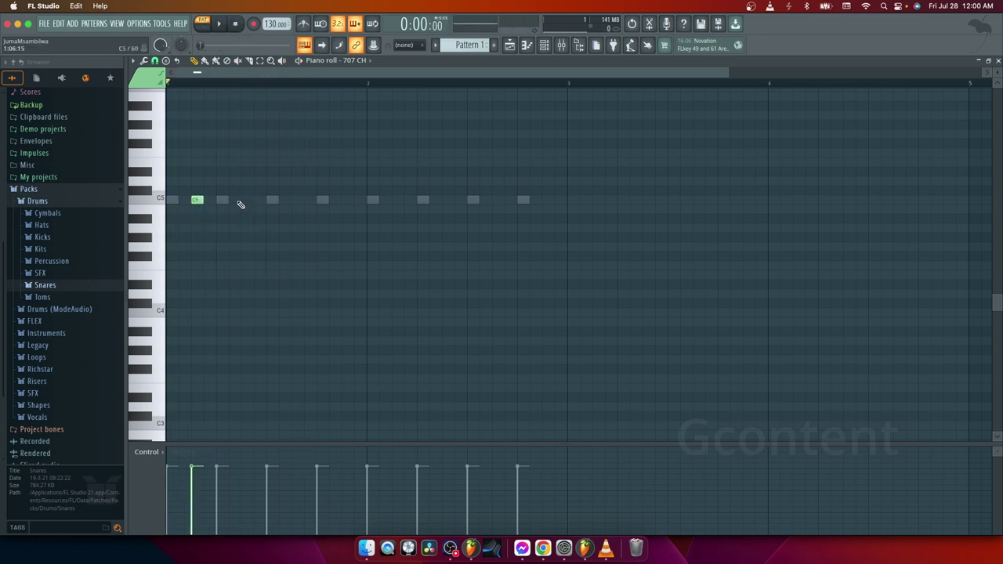
click(247, 201)
key(space)
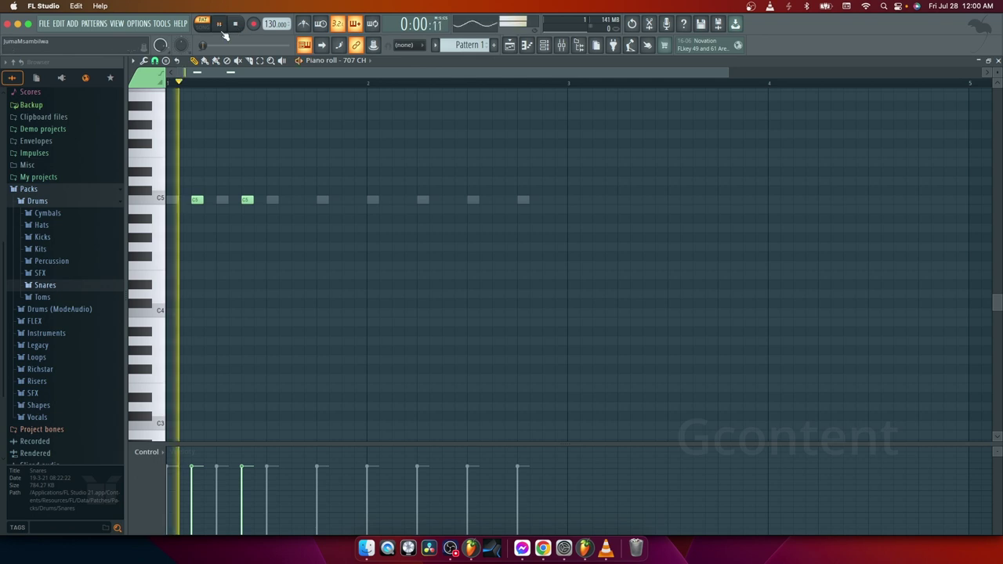
click(237, 23)
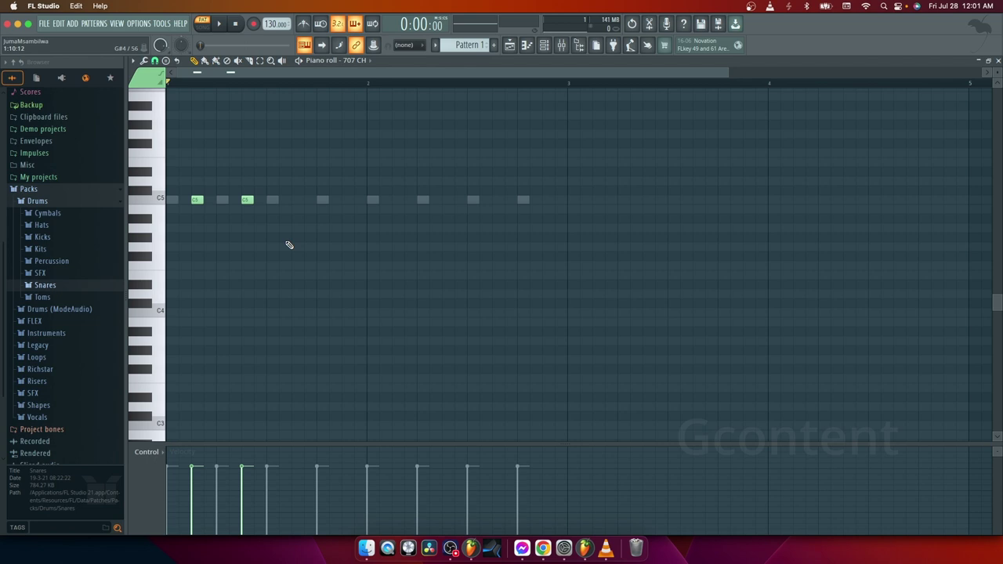
Add C5 hat notes on the off-beats after beats 3 and 4 of bar 1.
scroll(295, 202, right, 1)
click(294, 199)
right_click(296, 201)
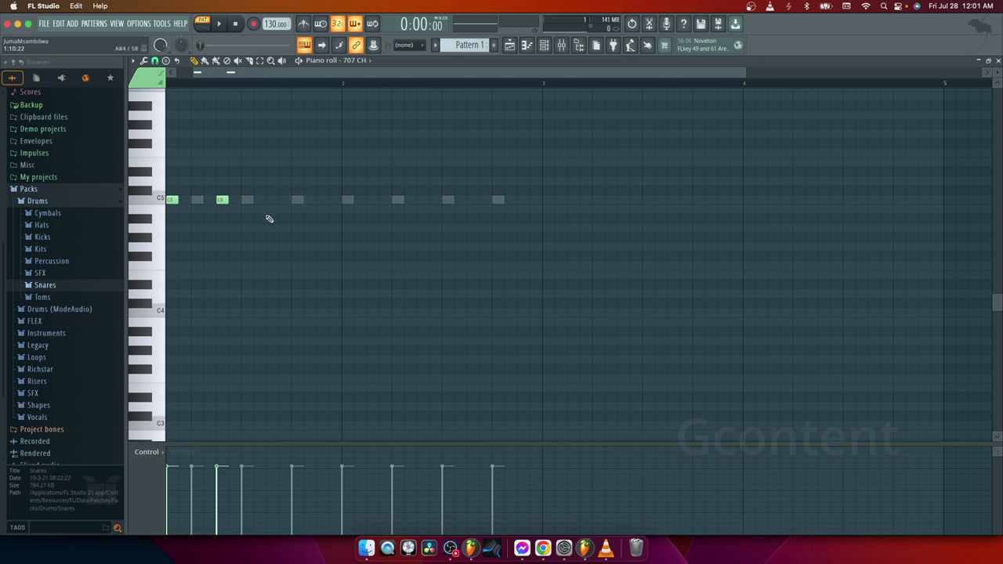
scroll(290, 219, left, 1)
click(297, 200)
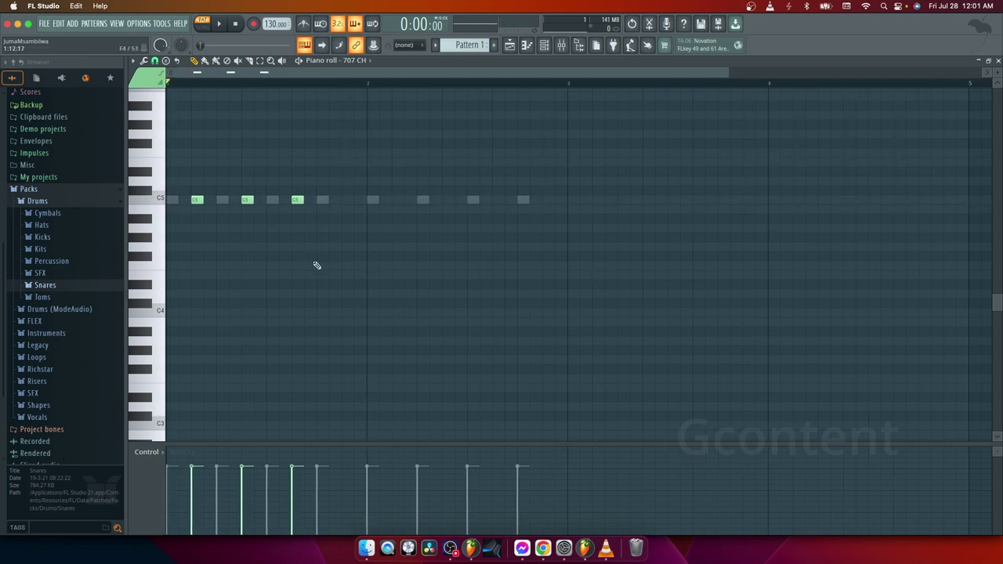
click(346, 201)
Add C5 hat notes on all four off-beats of bar 2 while the pattern plays.
key(space)
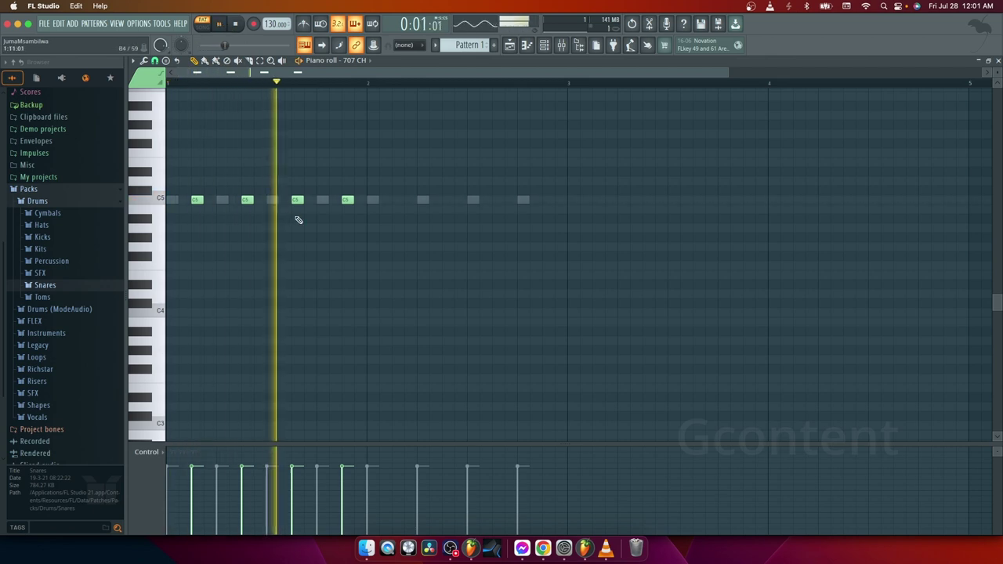
click(397, 201)
click(448, 200)
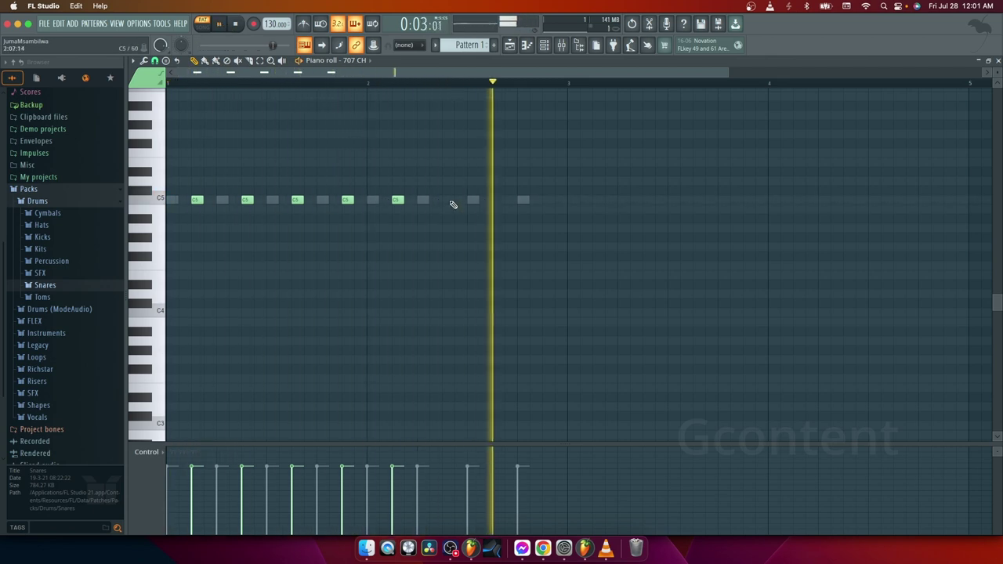
click(497, 200)
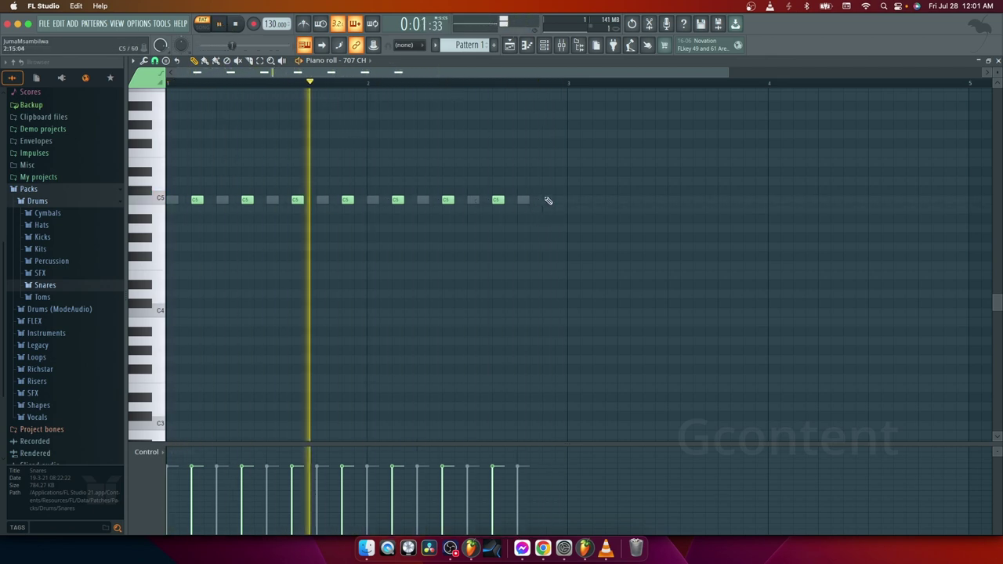
click(547, 200)
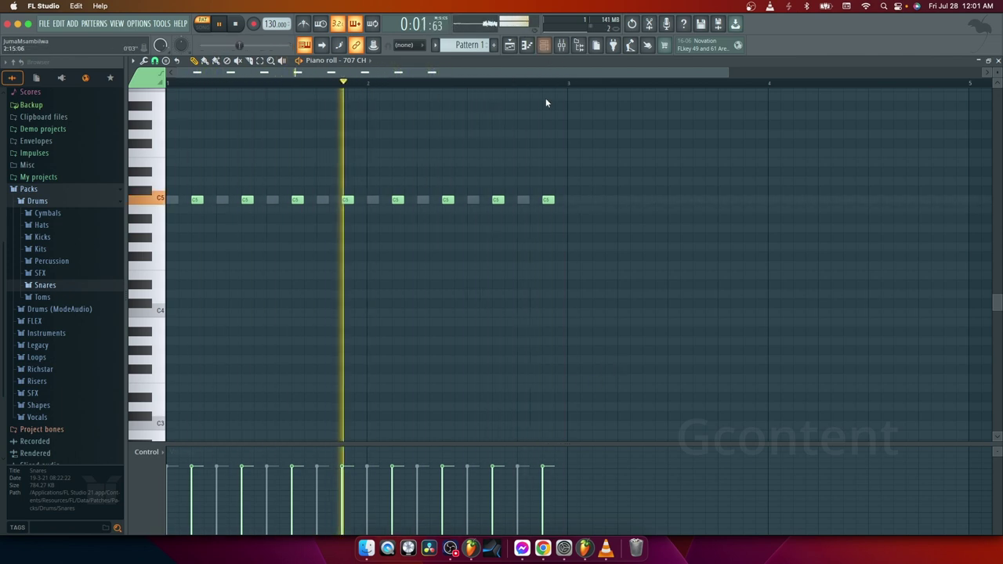
right_click(551, 201)
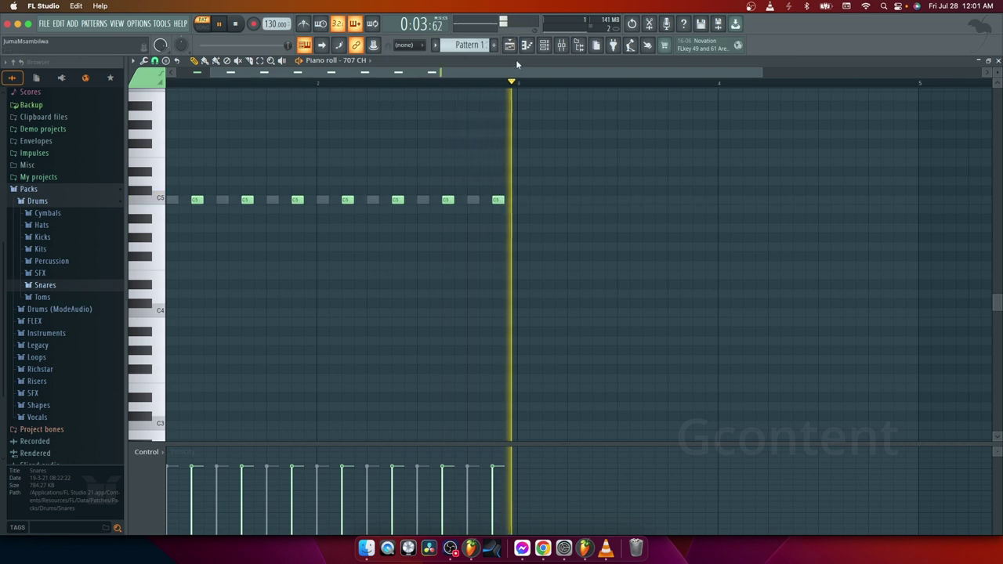
Show the channel rack and replay the pattern with the 707 CH channel muted.
click(544, 46)
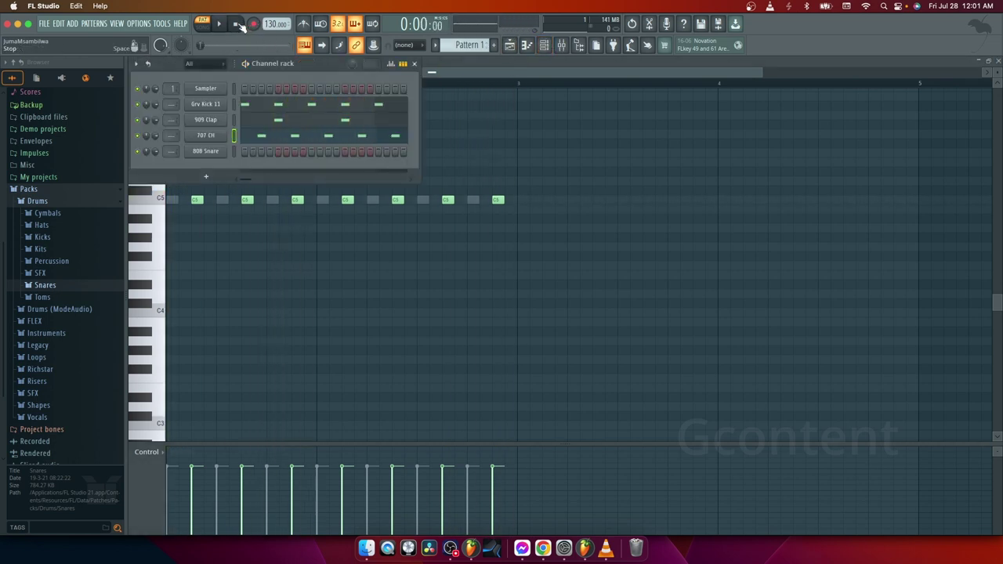
key(space)
right_click(208, 153)
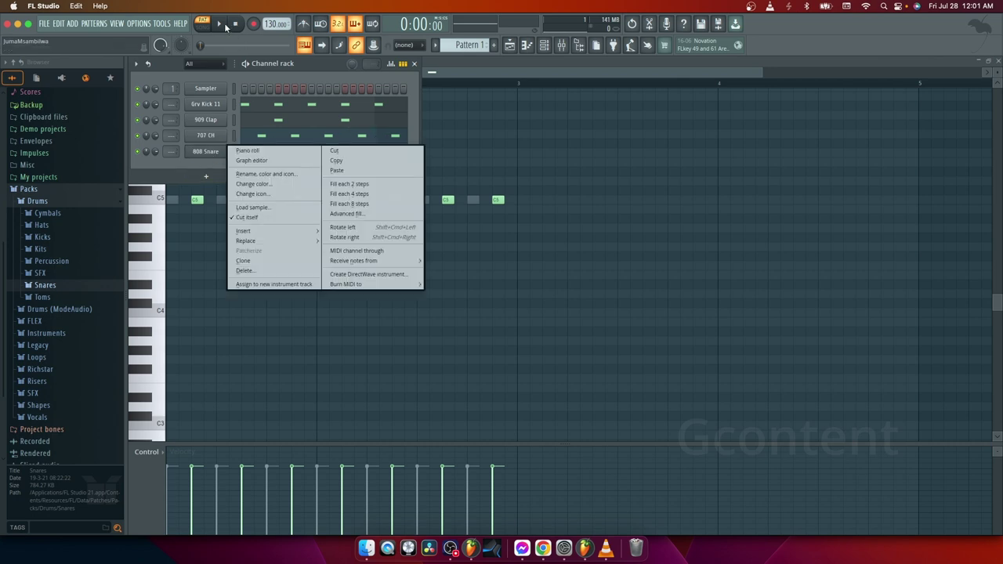
click(234, 25)
click(221, 25)
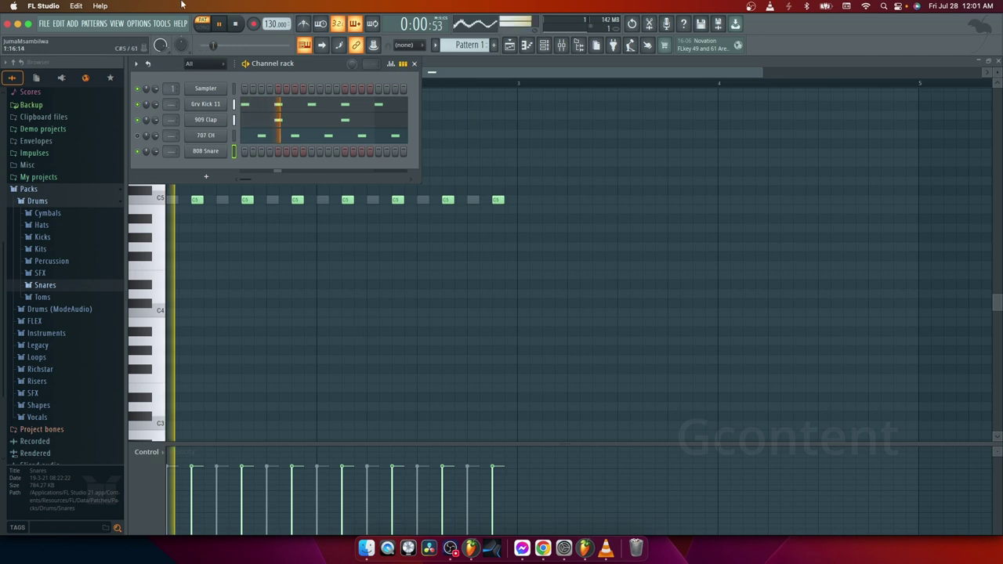
Play the pattern with the 707 CH channel muted, and once more with it unmuted.
click(236, 25)
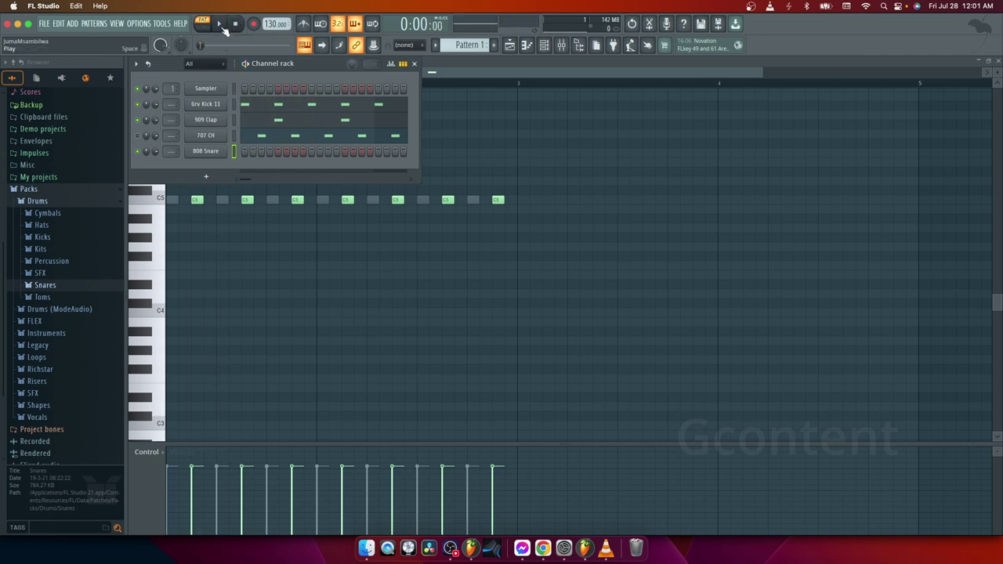
click(222, 25)
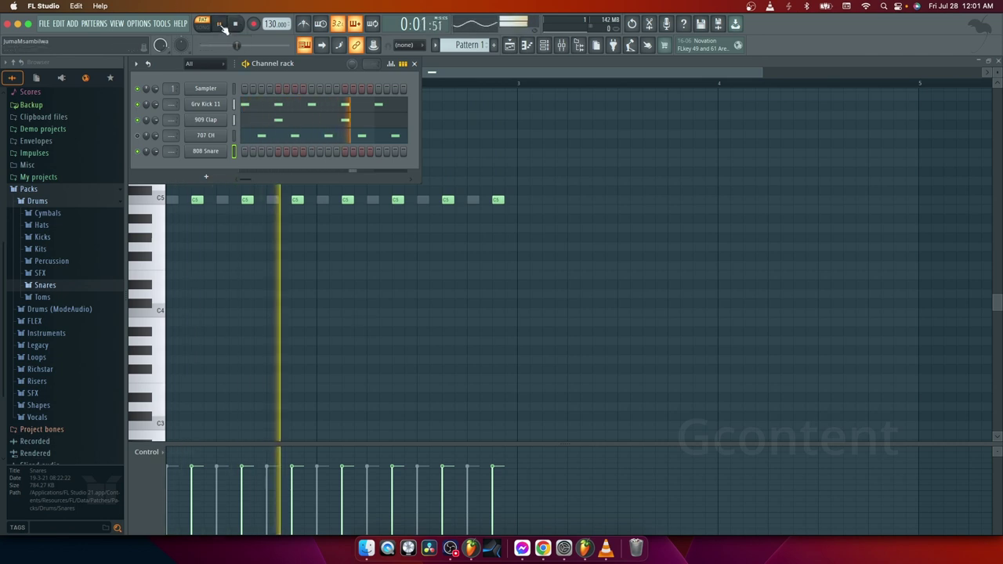
click(235, 25)
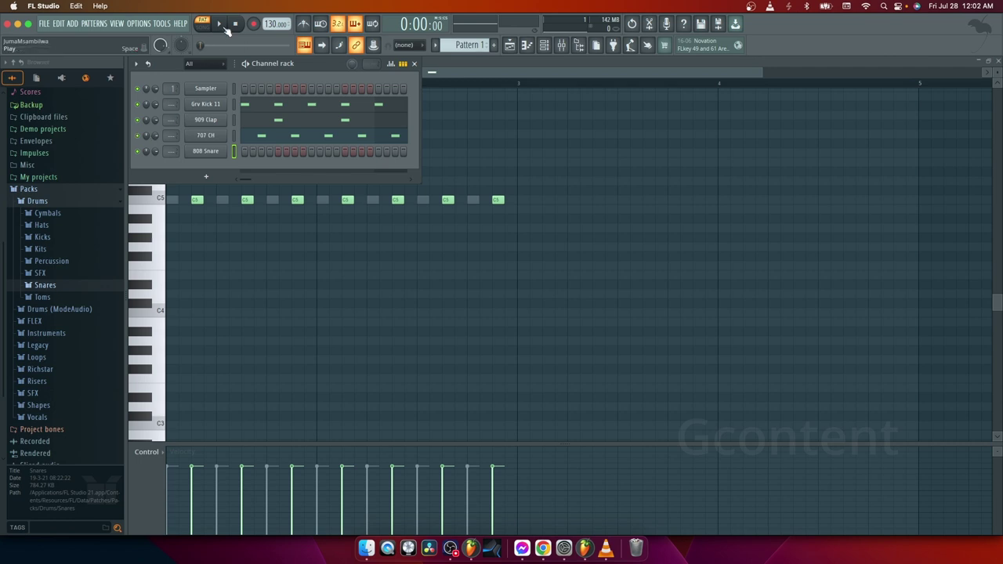
click(225, 26)
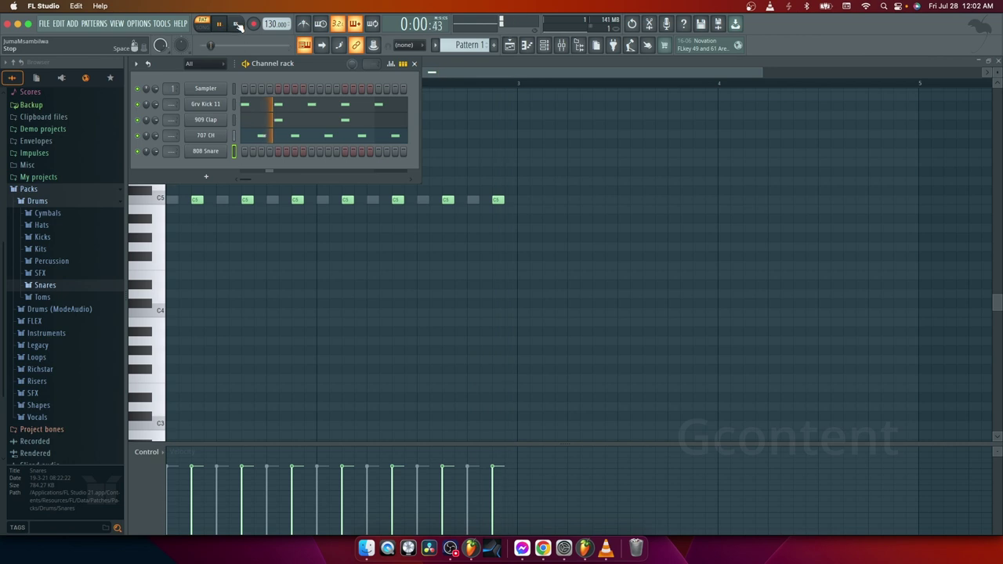
click(236, 24)
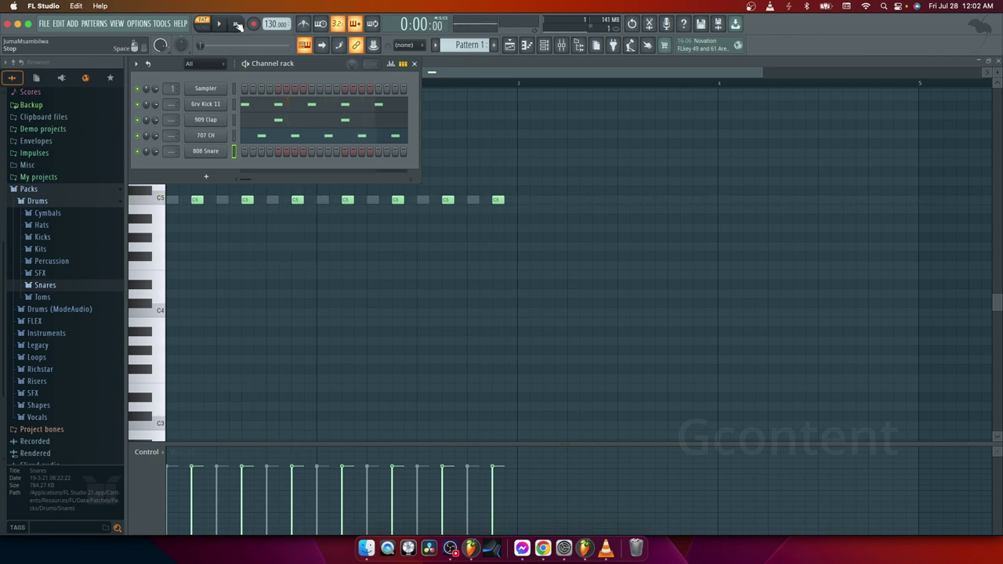
Open the piano roll of the 808 Snare channel, showing the C5 row from bar 1 and a wider range of bars.
right_click(210, 153)
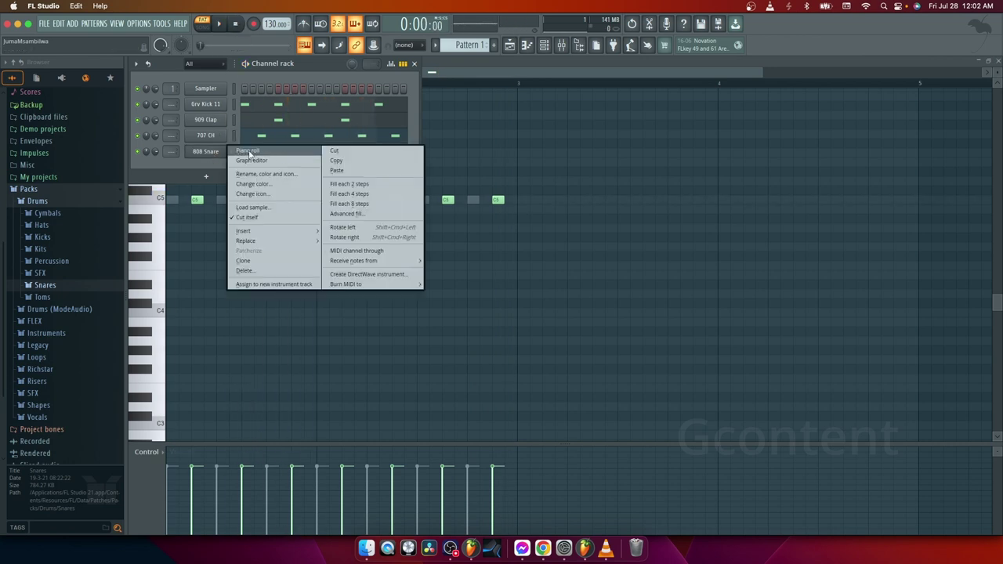
click(264, 153)
scroll(344, 304, up, 5)
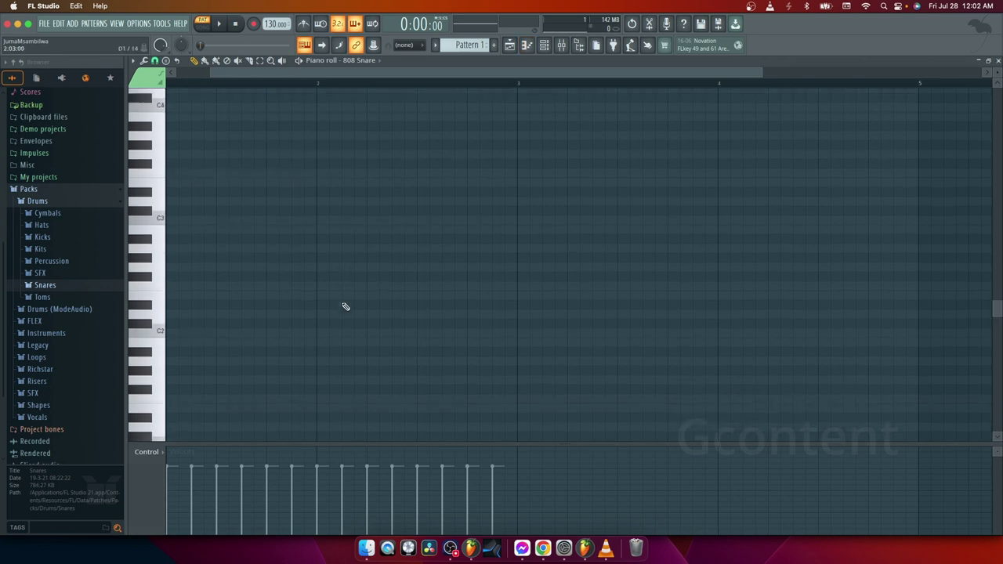
drag(415, 74, 374, 73)
scroll(302, 238, down, 6)
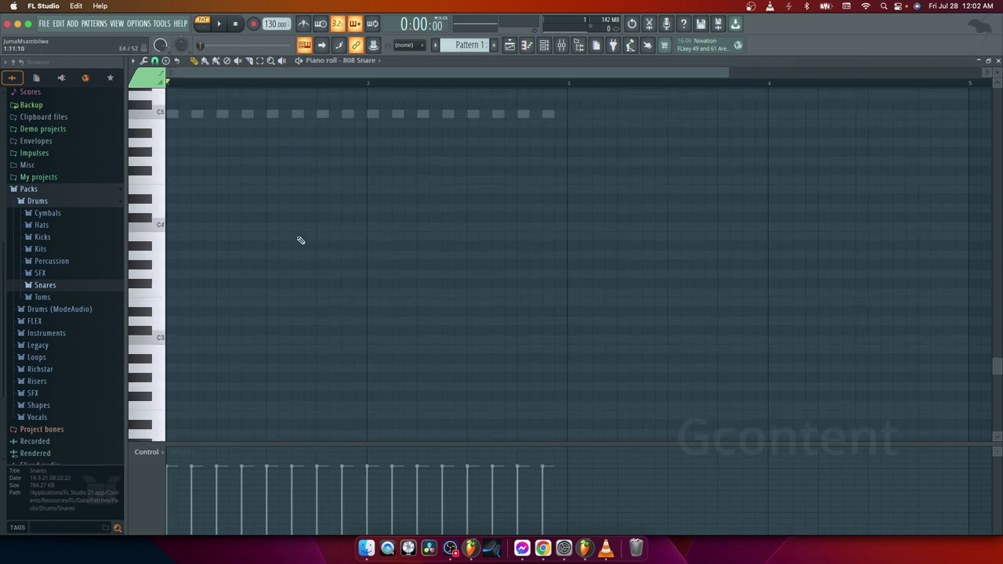
scroll(304, 239, up, 3)
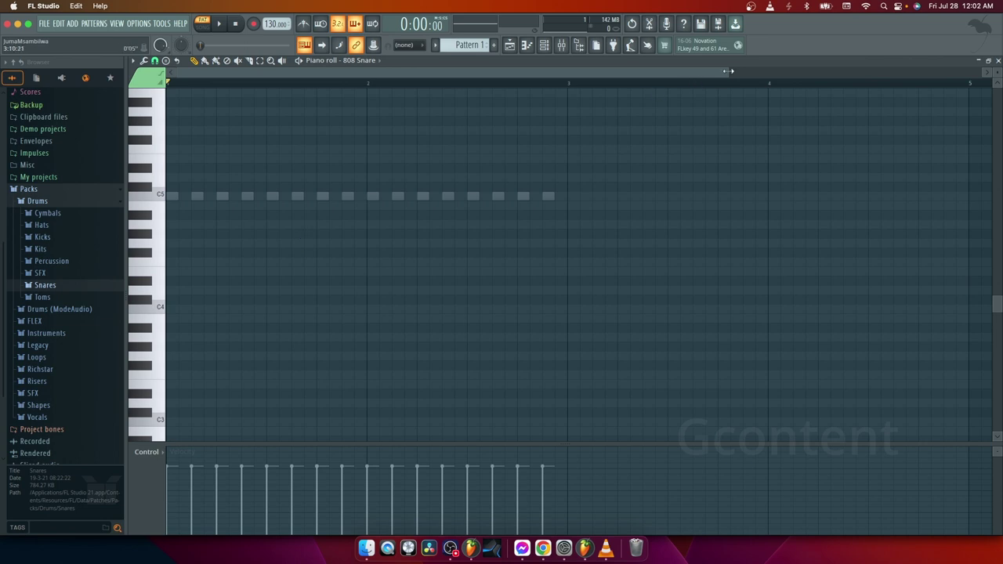
drag(728, 71, 979, 71)
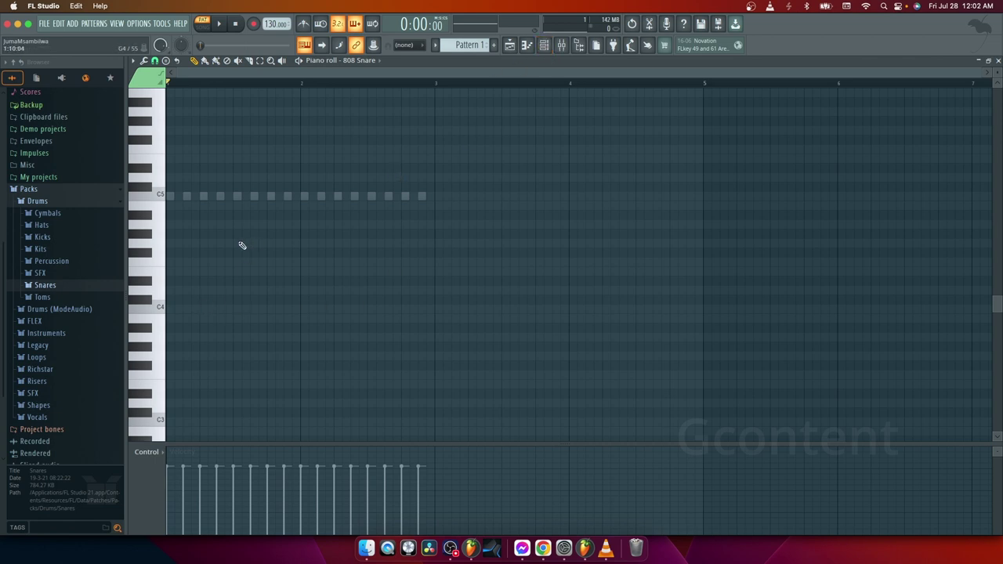
Try a single C5 snare note on step 4 and on step 3 of bar 1, playing the pattern, and remove it.
click(195, 196)
key(space)
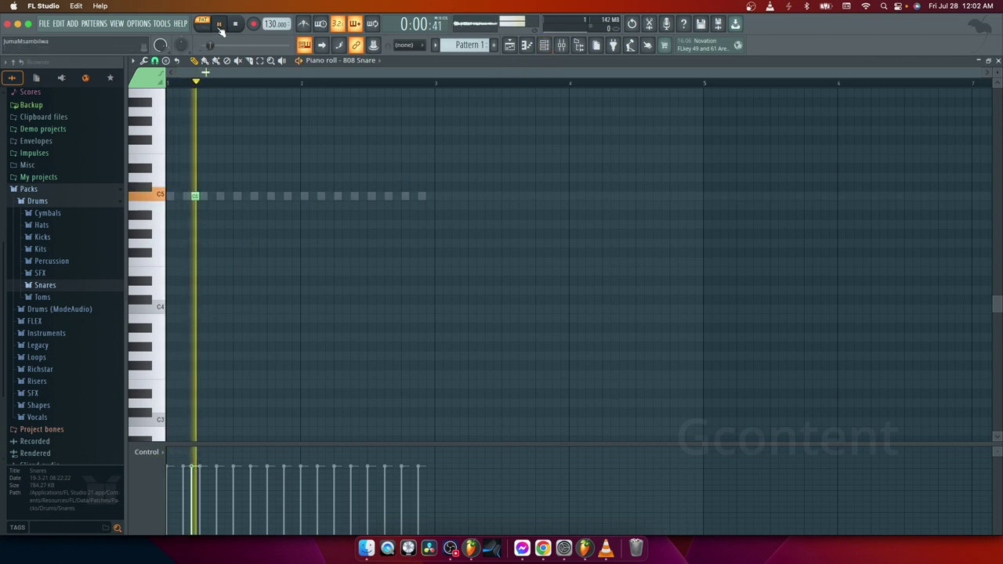
drag(197, 196, 188, 196)
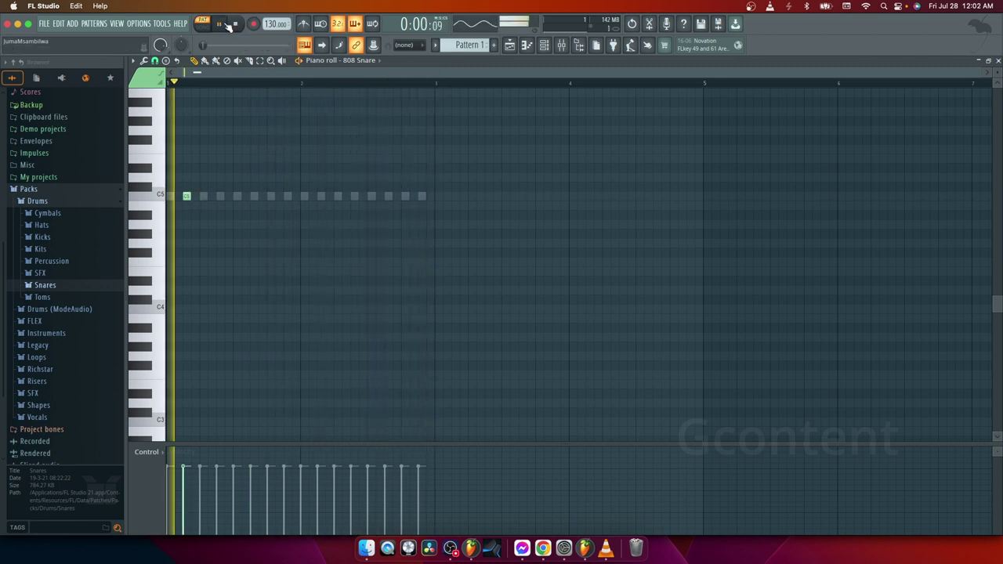
right_click(187, 197)
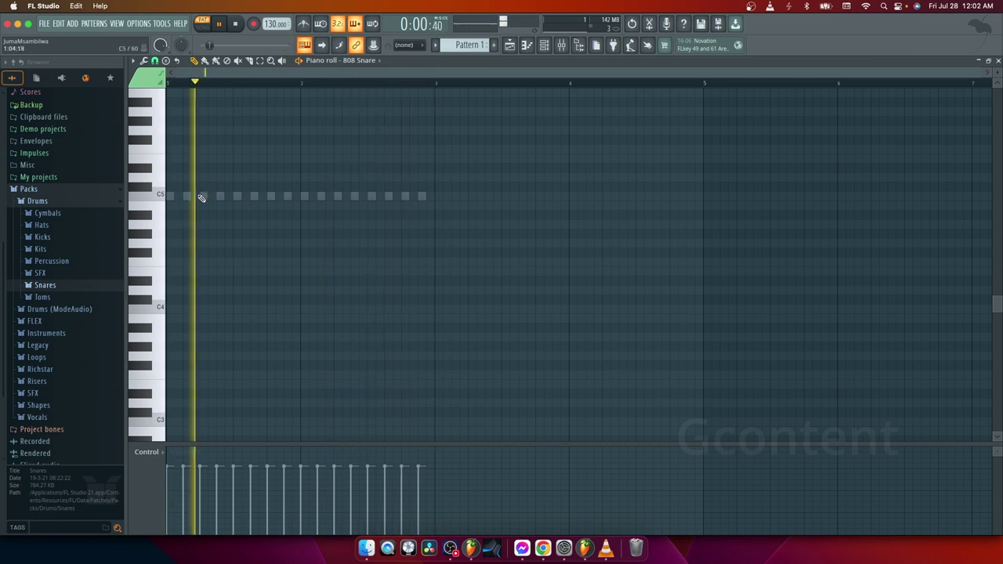
click(196, 197)
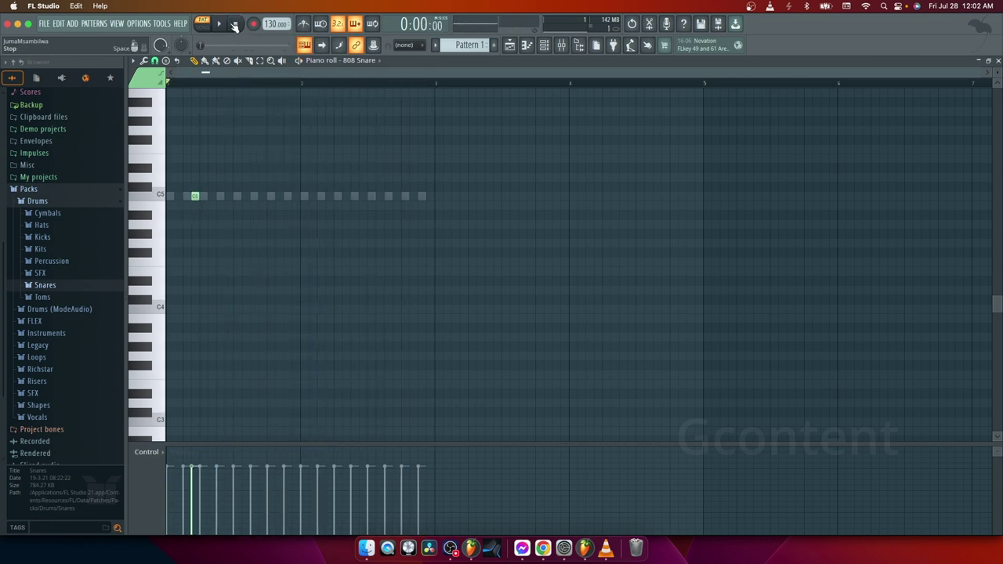
right_click(195, 197)
Try C5 snare notes on steps 3 and 7 of bar 1, replay the pattern, and delete both.
click(186, 198)
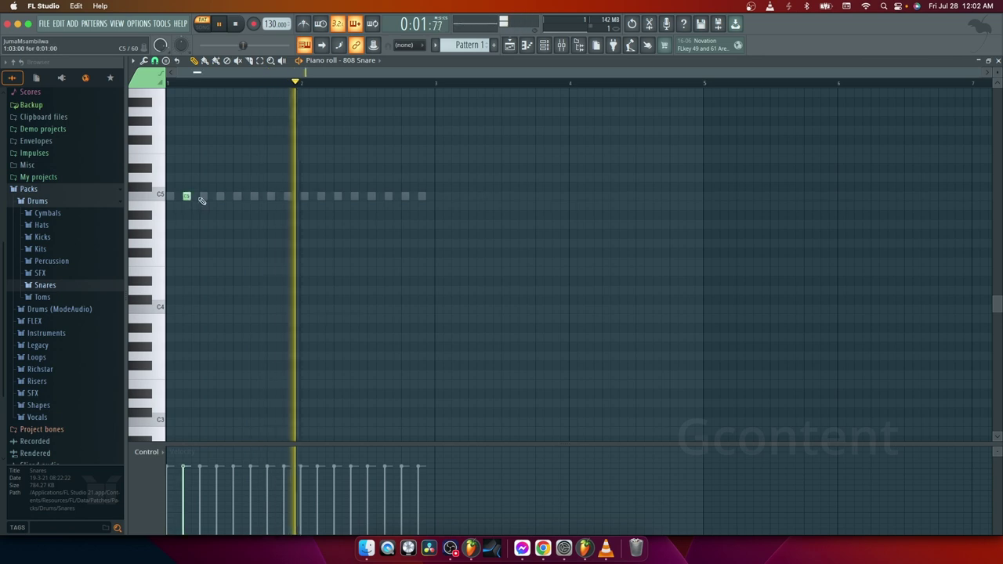
click(219, 197)
click(235, 24)
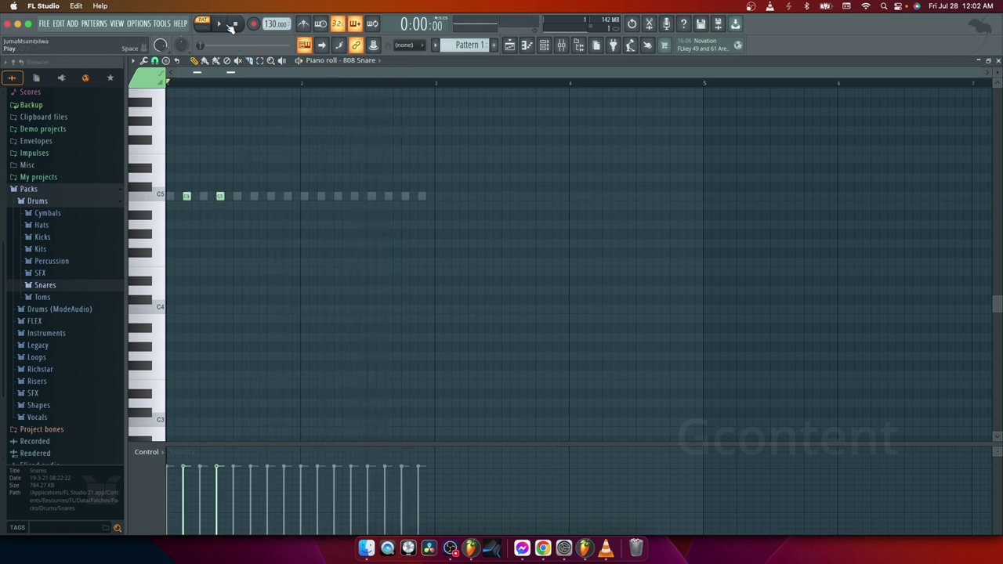
click(221, 24)
right_click(220, 196)
right_click(187, 197)
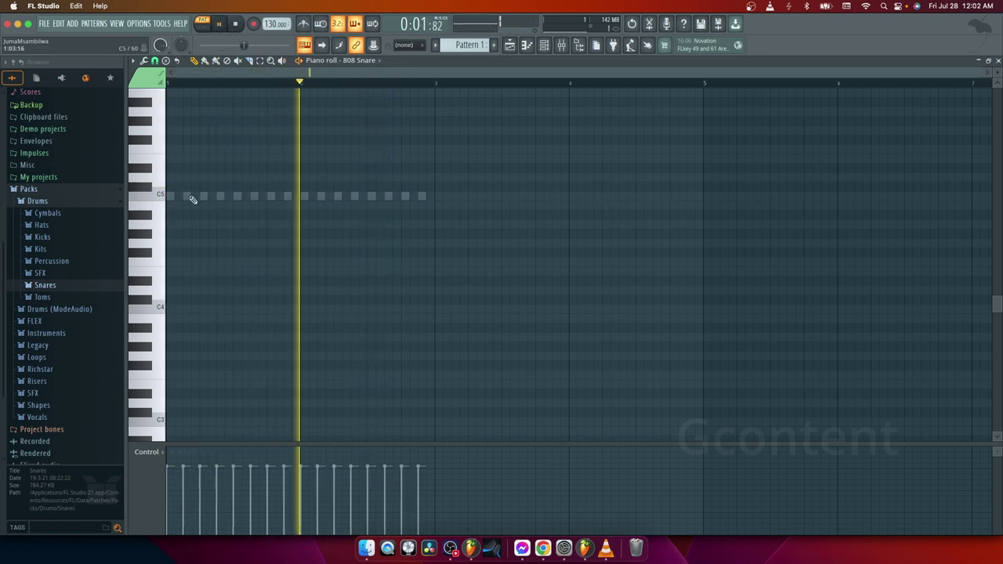
Try a C5 snare note on step 4, replace it with notes on steps 3 and 8 of bar 1, and delete both.
click(193, 196)
right_click(195, 197)
click(187, 197)
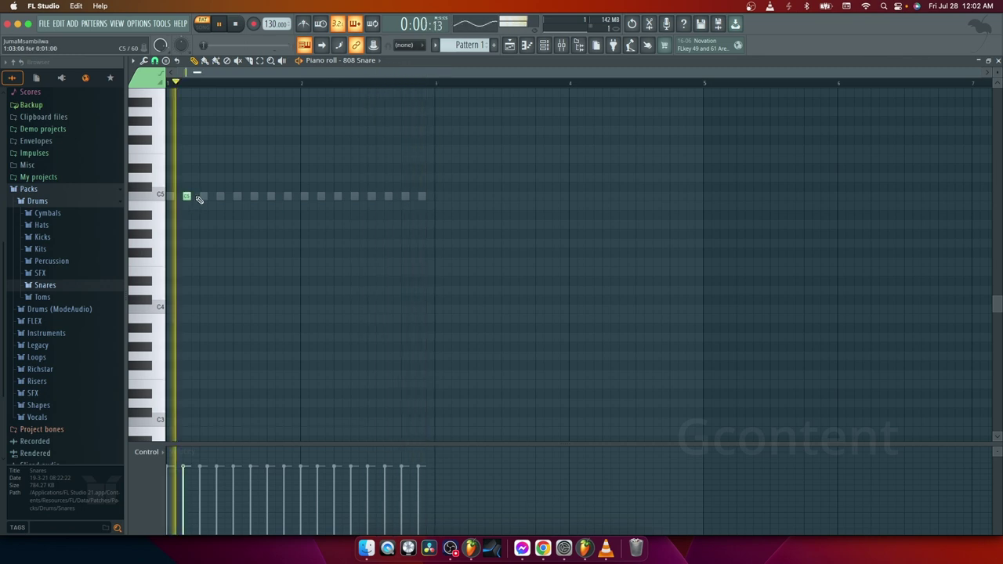
click(228, 196)
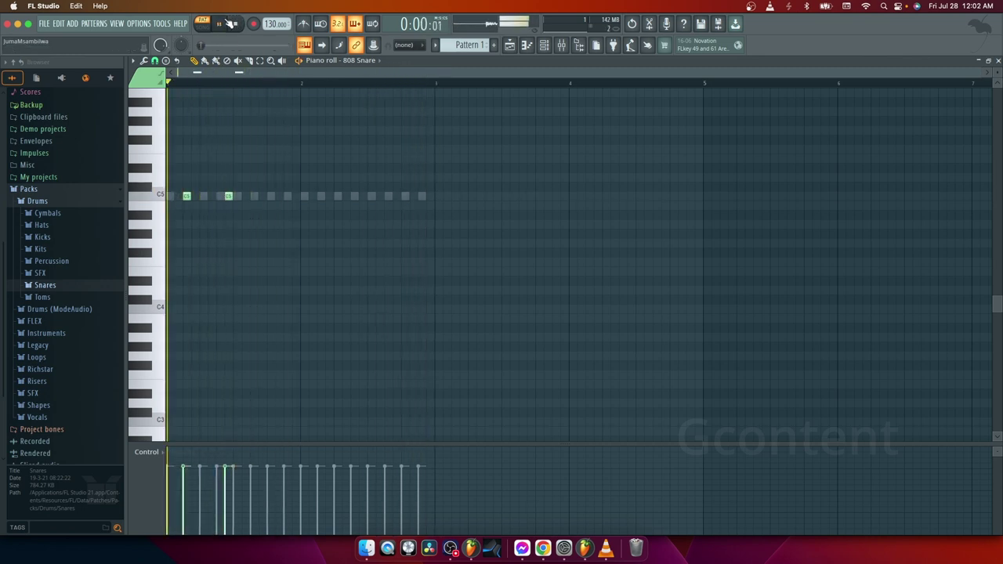
right_click(228, 196)
right_click(187, 196)
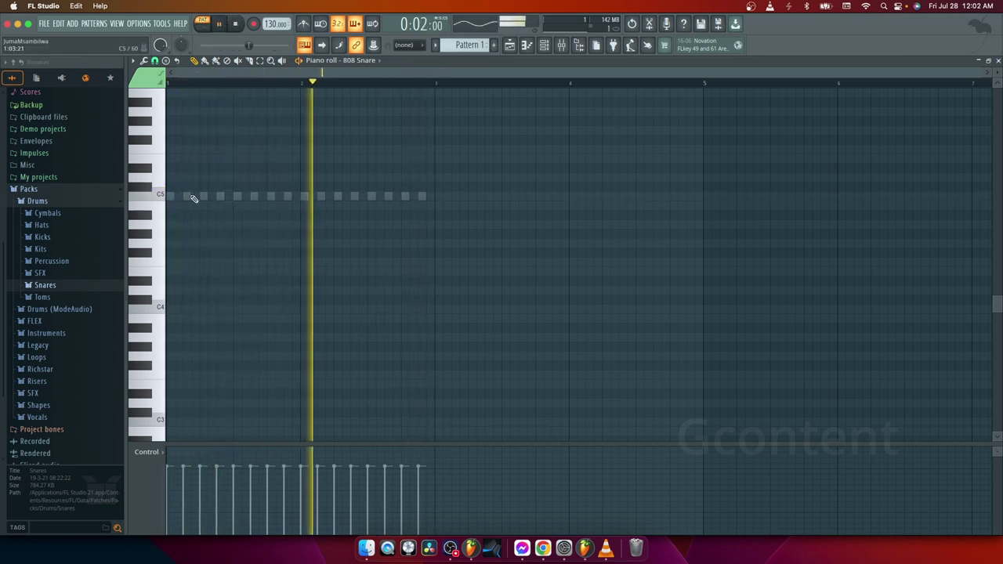
Audition a lone C5 snare note on step 4 and another on step 7 of bar 1, deleting each after playback.
click(194, 198)
click(236, 26)
click(221, 25)
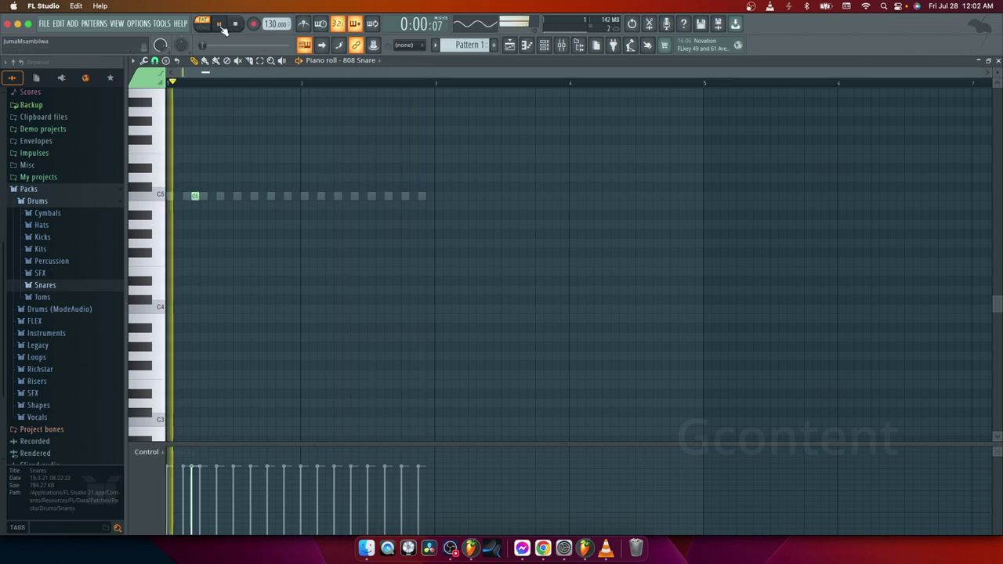
click(236, 26)
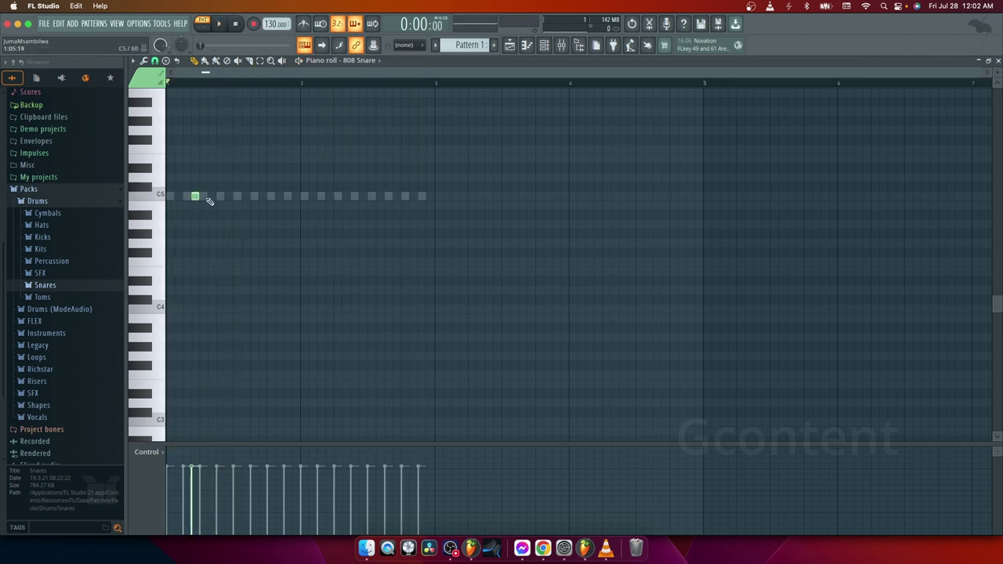
right_click(196, 196)
click(218, 197)
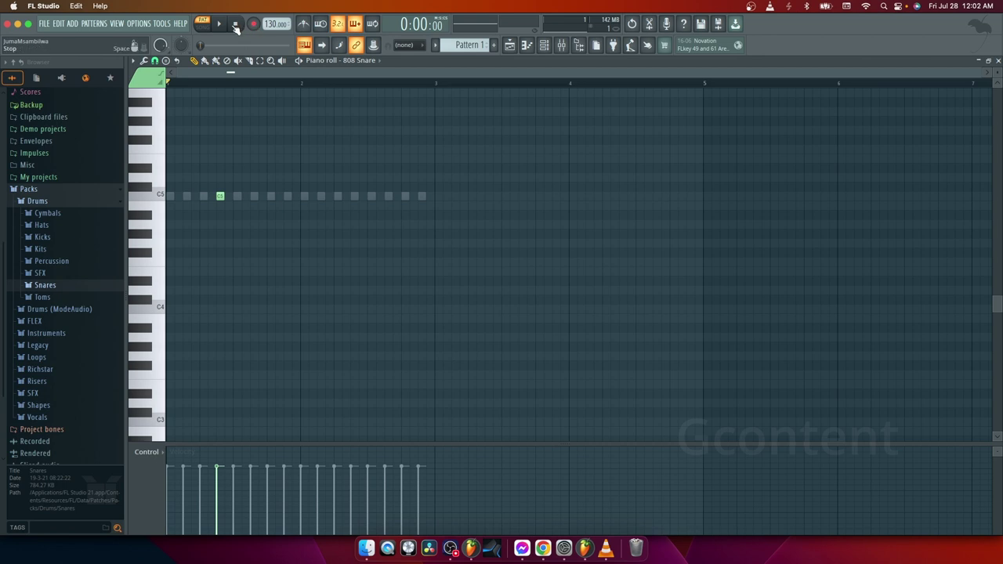
click(220, 25)
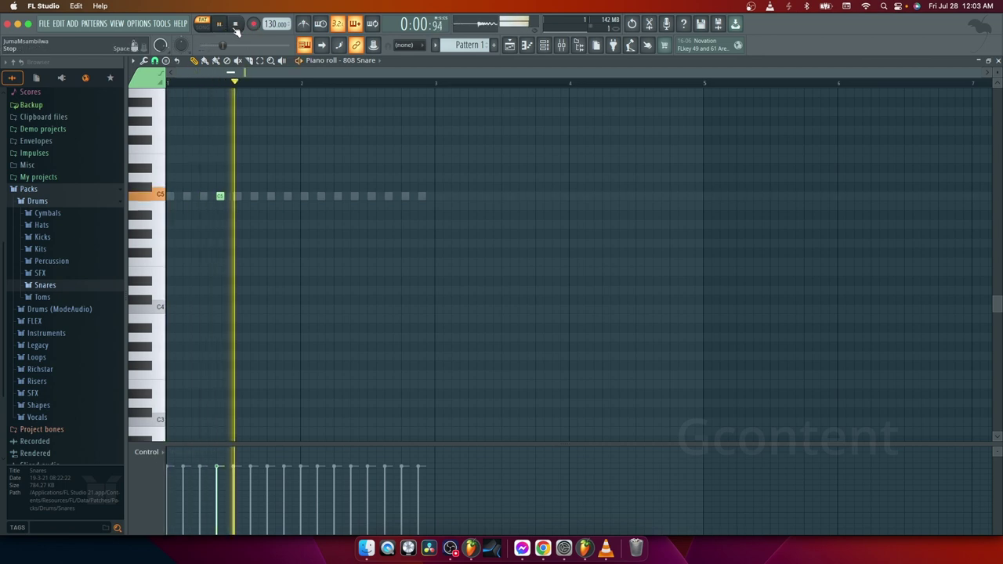
key(space)
right_click(220, 197)
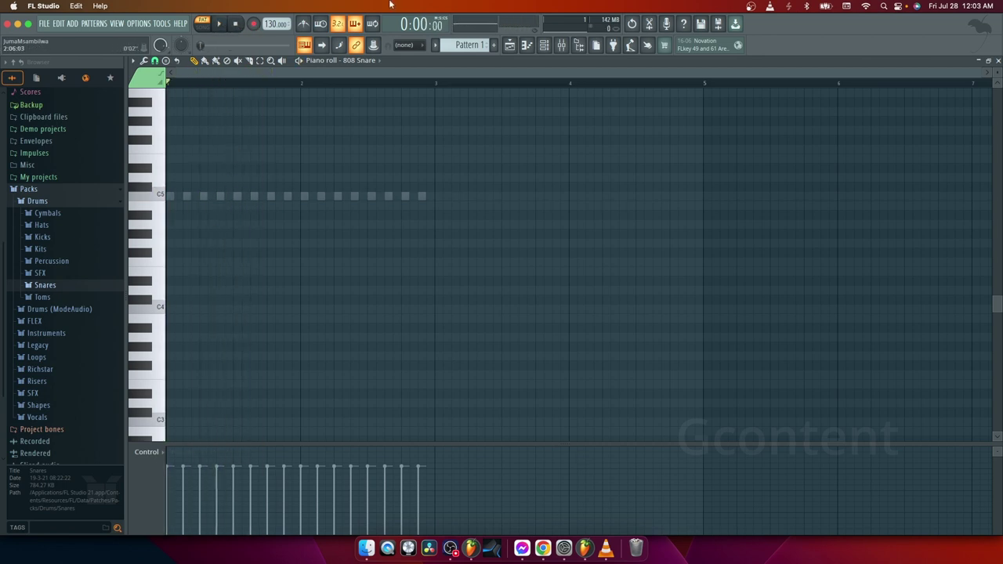
click(543, 46)
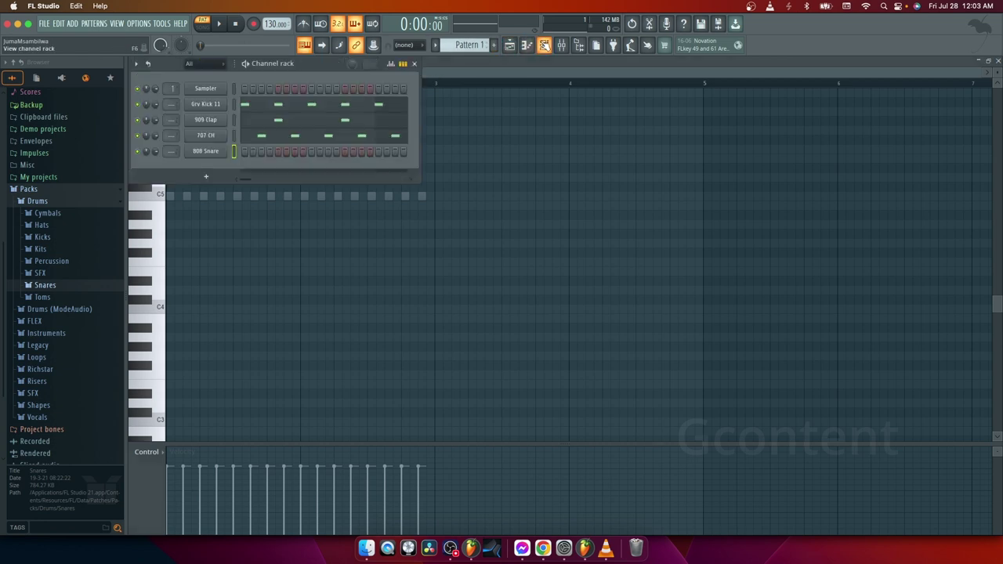
right_click(212, 156)
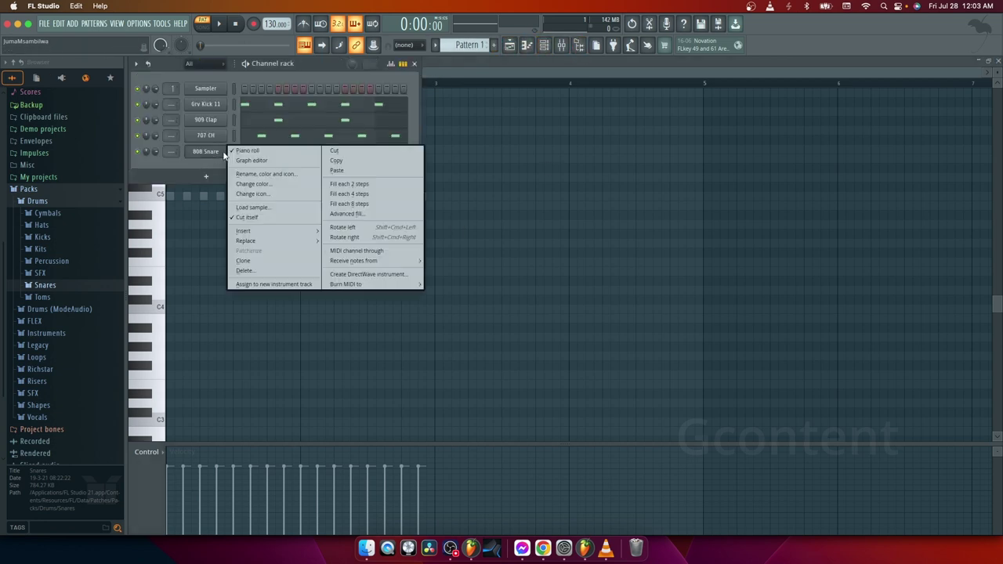
click(247, 150)
right_click(215, 158)
click(249, 150)
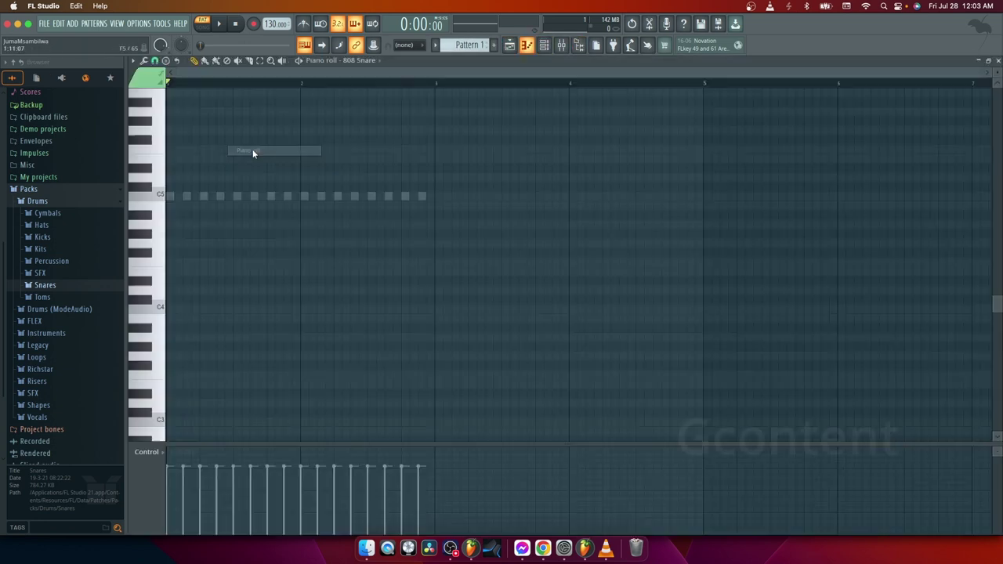
Audition a lone C5 snare note on step 5 and another on step 3 of bar 1 during playback, deleting each.
click(202, 196)
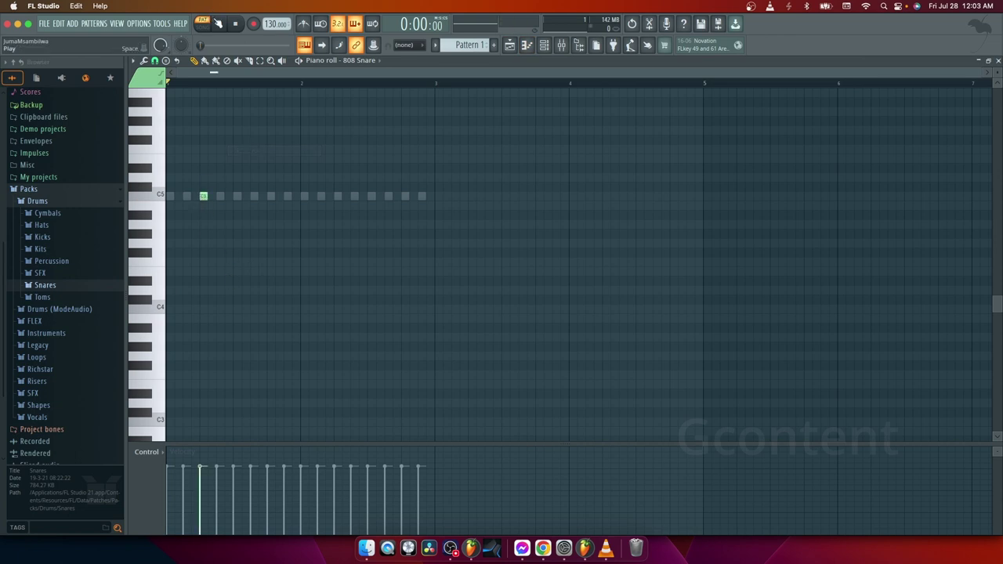
key(space)
right_click(202, 197)
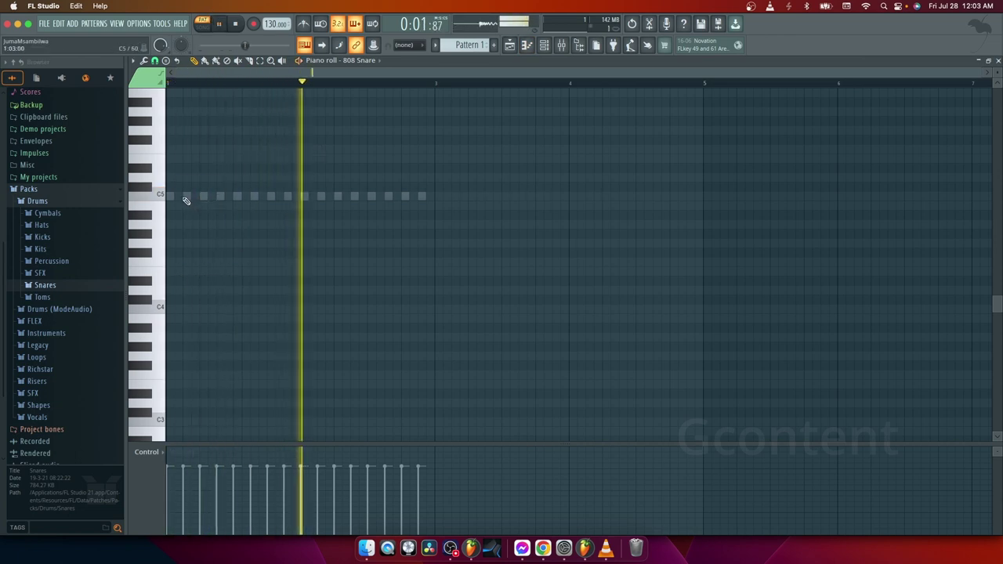
click(187, 197)
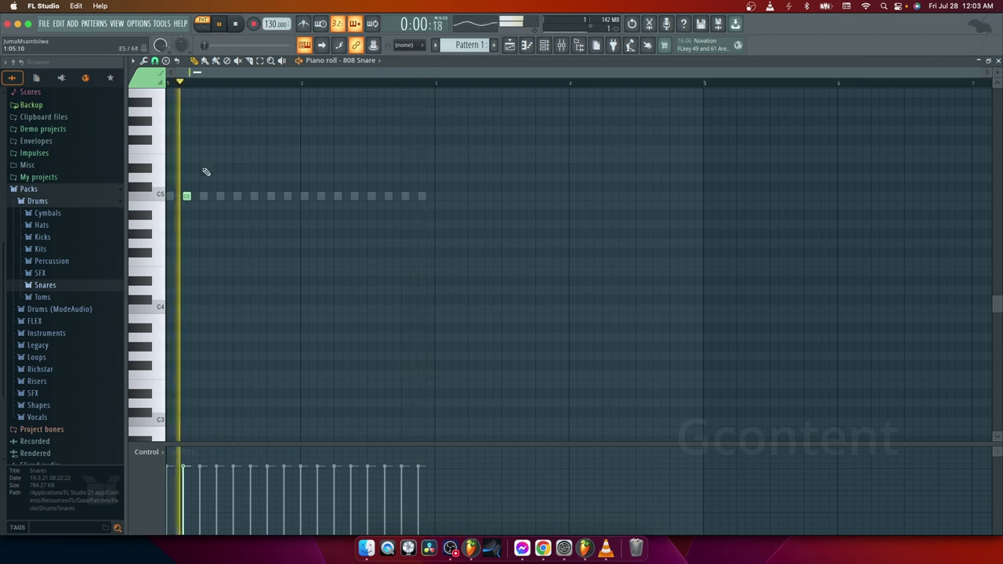
right_click(187, 198)
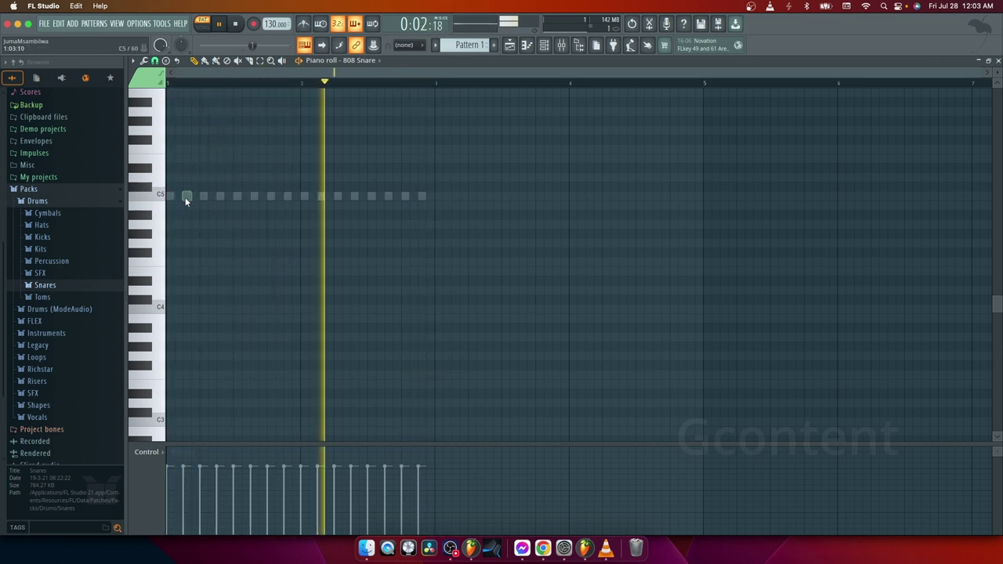
Place C5 snare notes on steps 3 and 8 of bar 1 while the pattern plays.
click(193, 198)
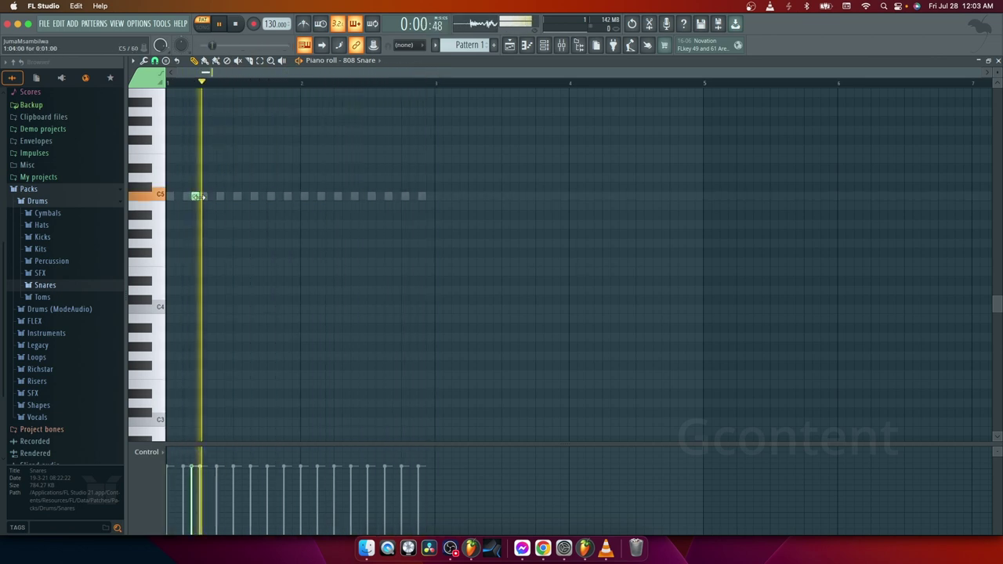
right_click(193, 197)
click(184, 197)
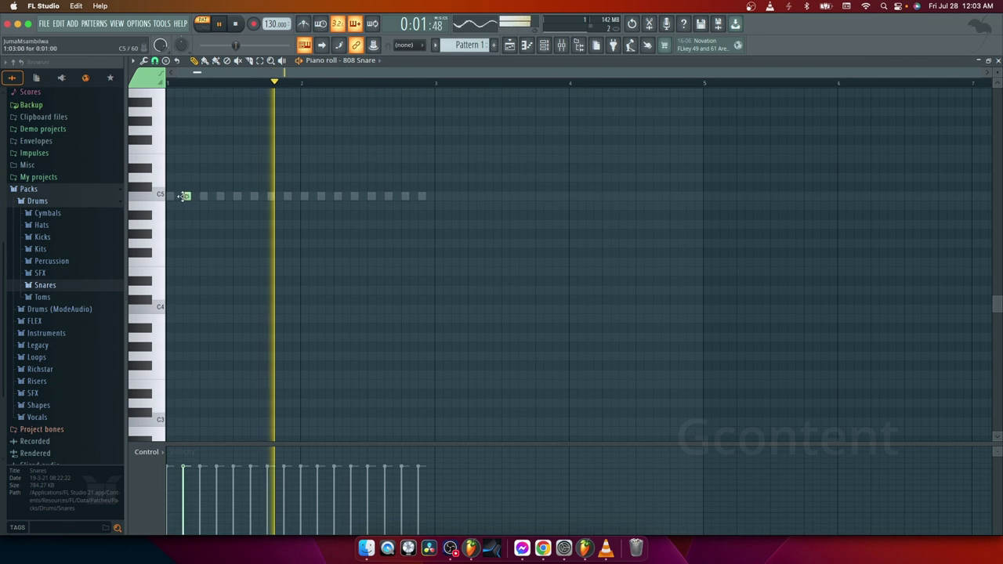
click(225, 196)
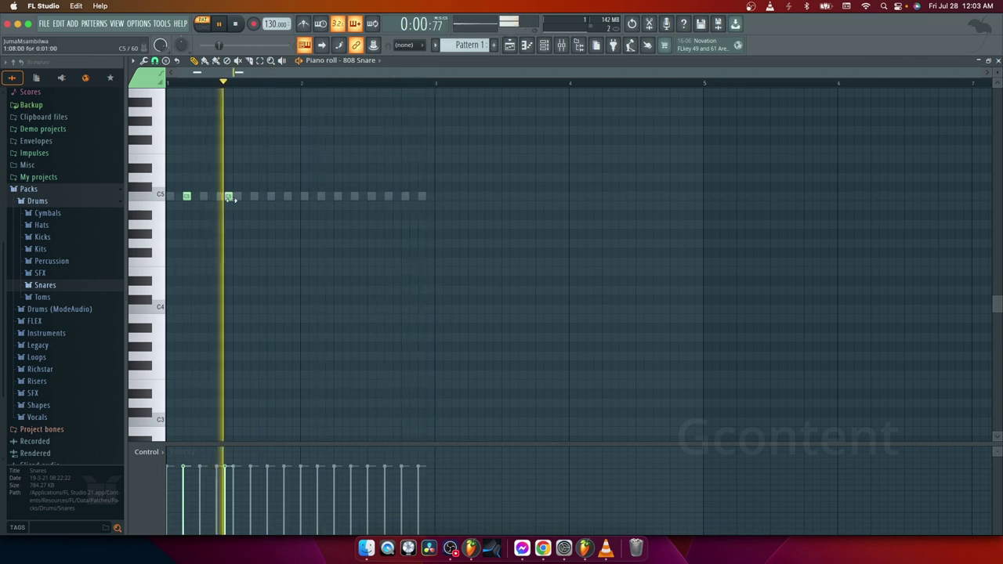
Delete the bar 1 snare notes on steps 8 and 3, audition and delete one on step 7, and stop playback.
right_click(231, 198)
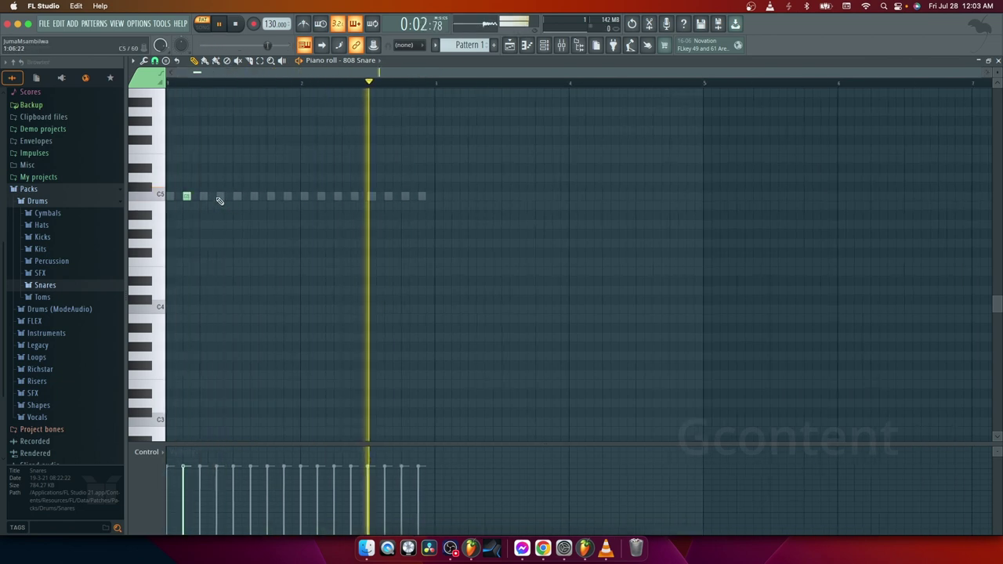
click(219, 198)
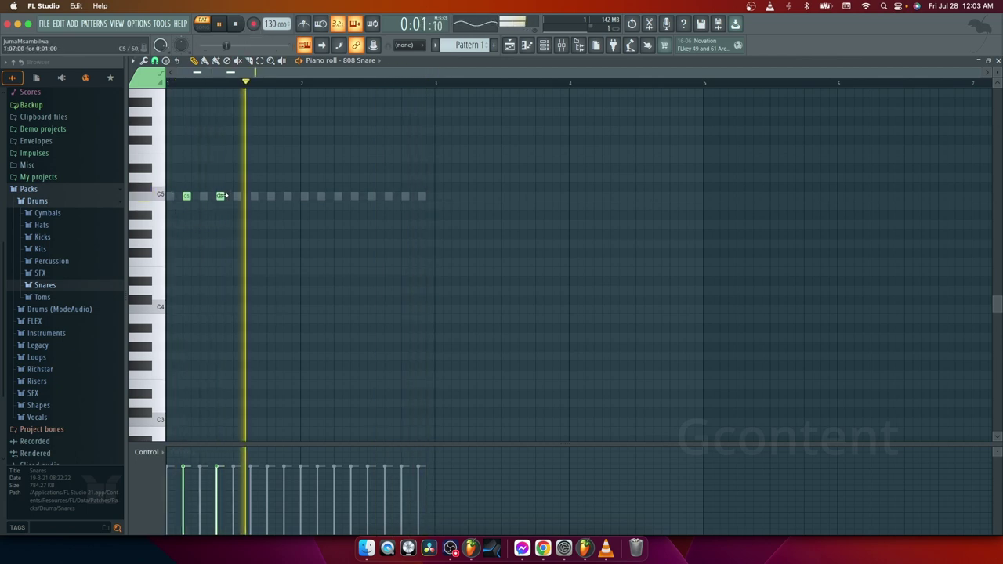
right_click(220, 197)
right_click(188, 196)
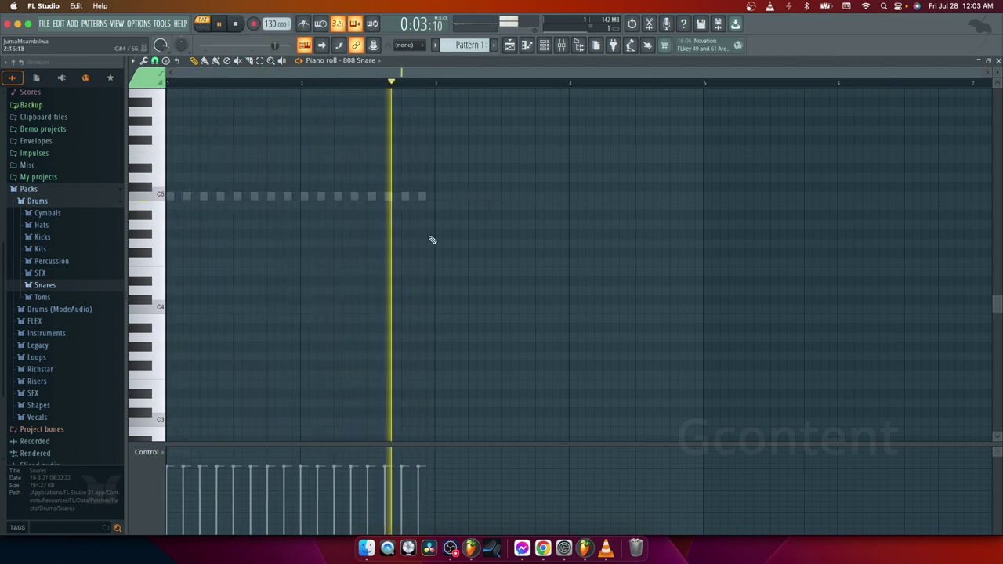
key(space)
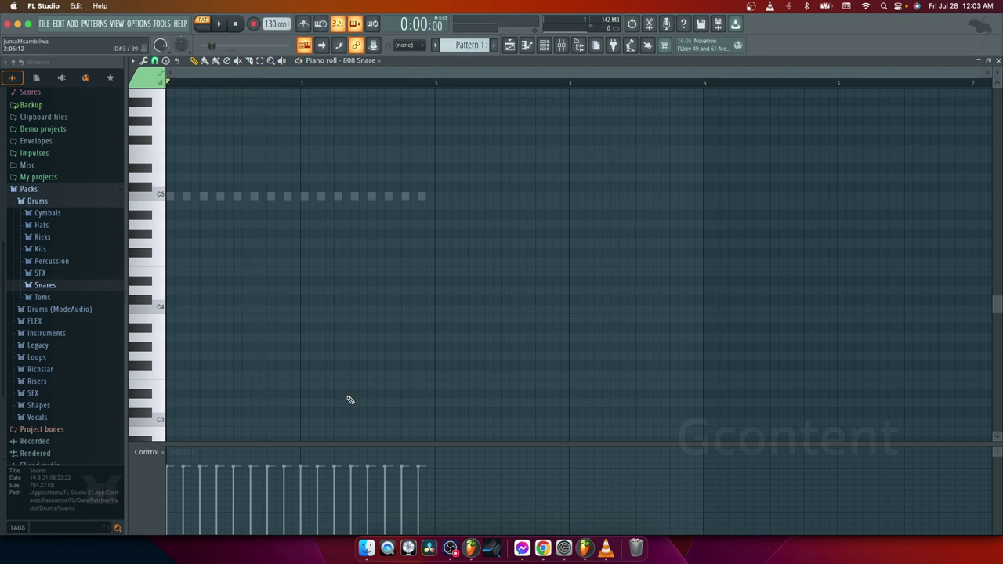
Reopen the 808 Snare piano roll from its channel and place C5 notes on steps 14 and 16 of bar 2.
click(546, 46)
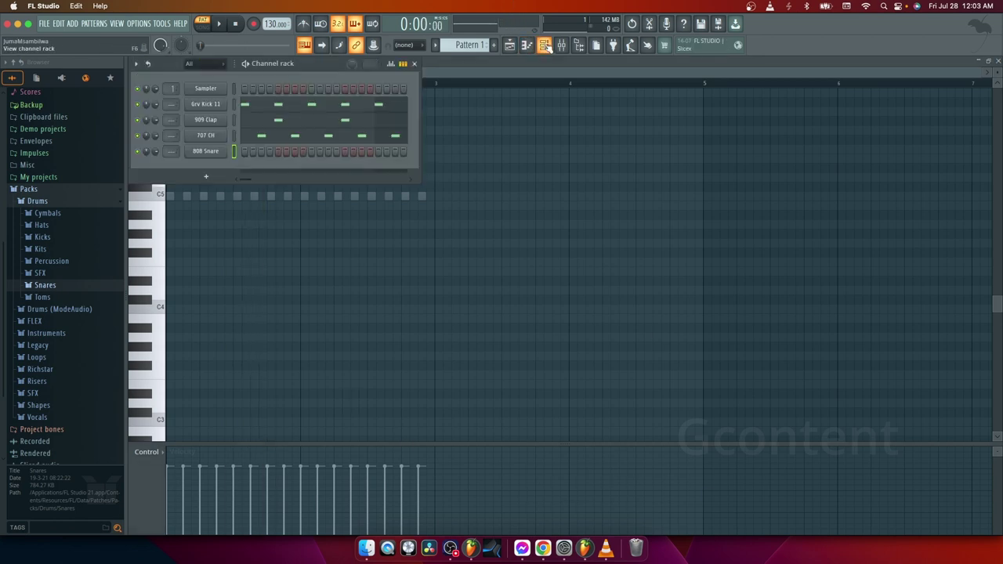
right_click(213, 153)
click(265, 155)
right_click(210, 157)
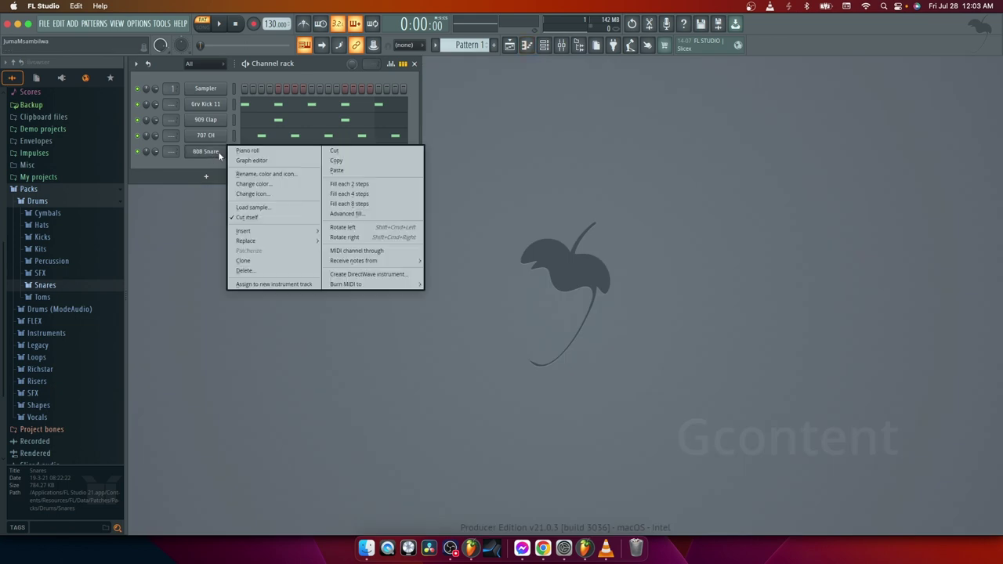
click(239, 152)
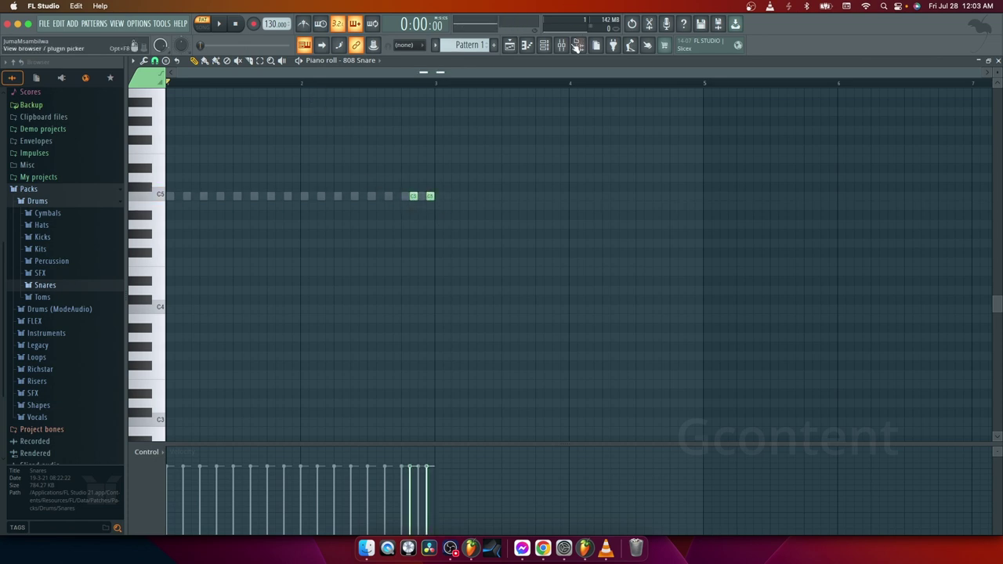
Start pattern playback from the Channel rack view and return to the 808 Snare piano roll.
click(542, 45)
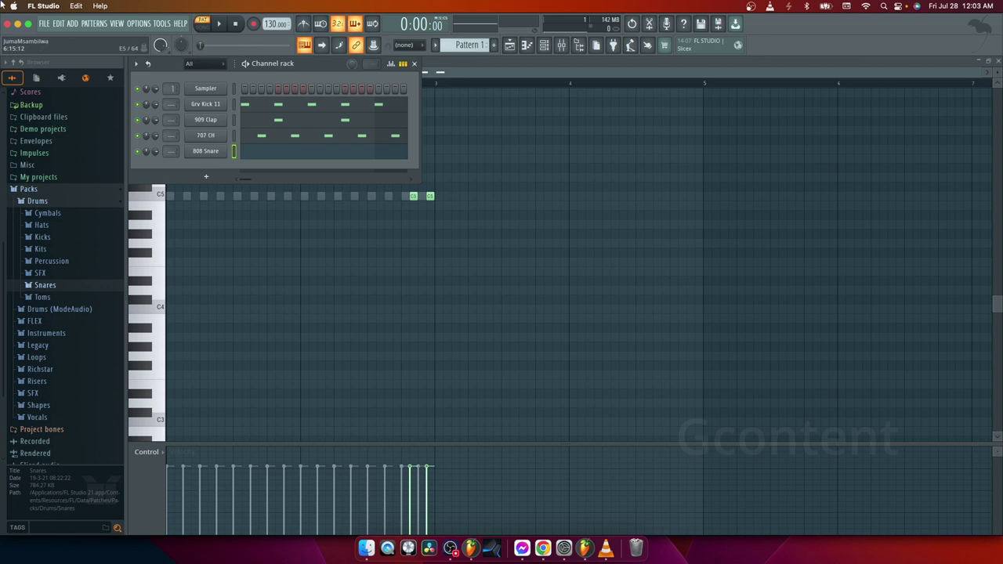
click(221, 25)
click(281, 153)
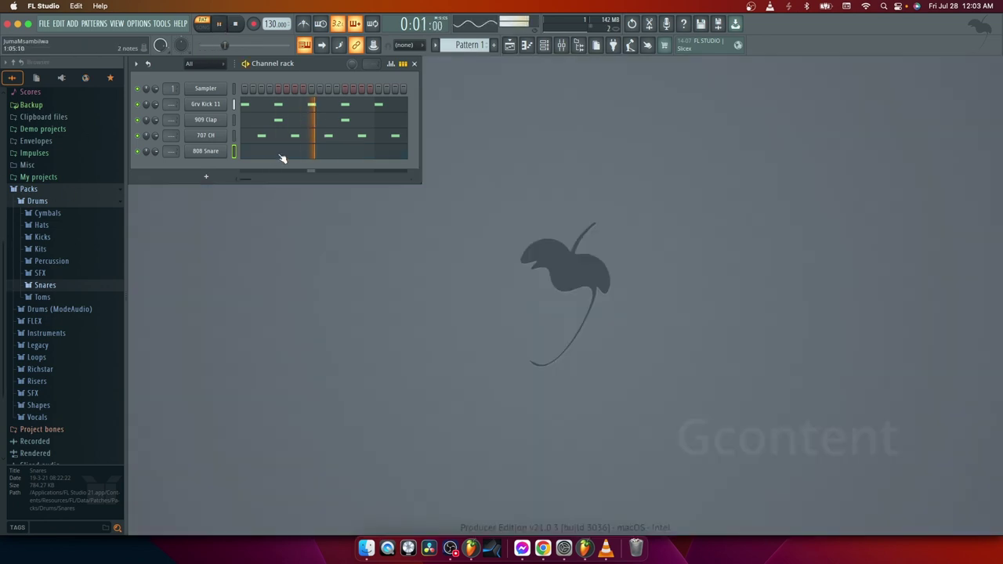
click(282, 154)
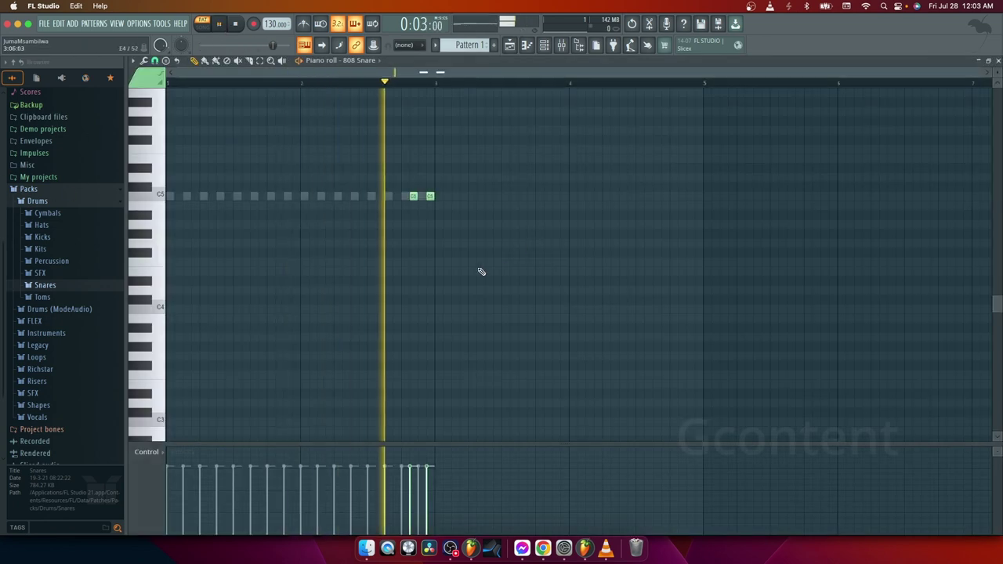
Try the bar 2 step 14 snare note on step 15, replace it on step 14, and delete and re-place the step 16 note.
drag(415, 195, 423, 195)
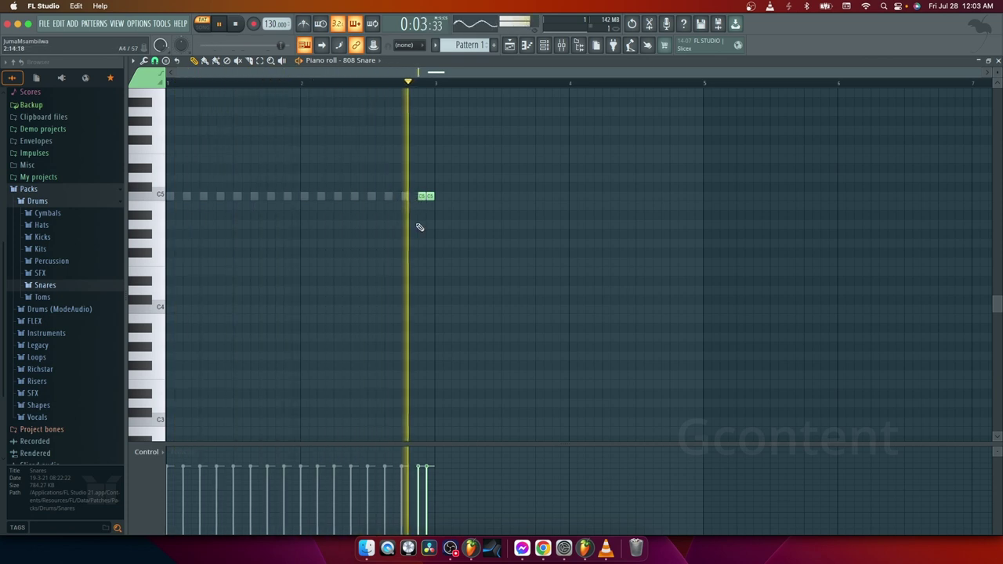
right_click(419, 197)
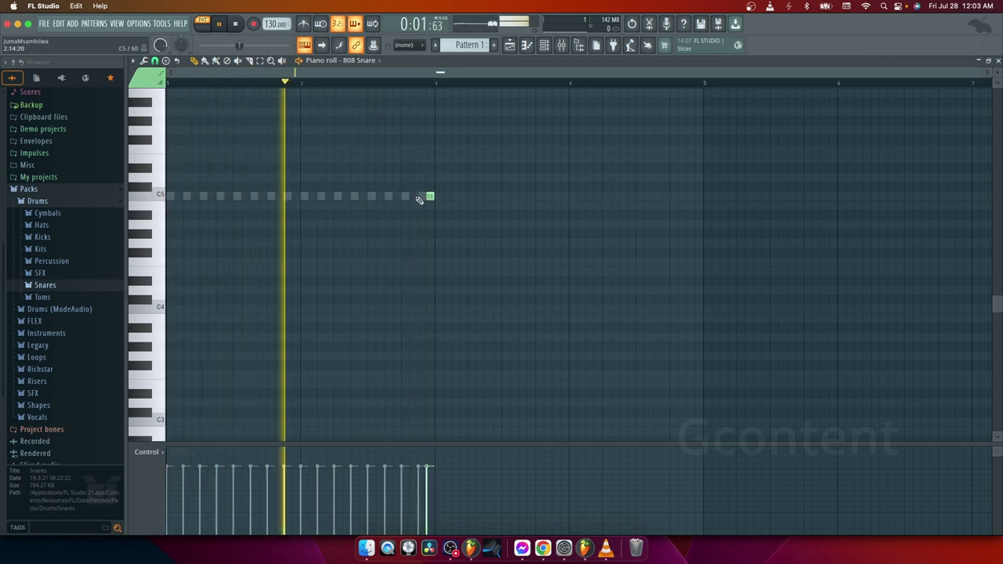
click(411, 197)
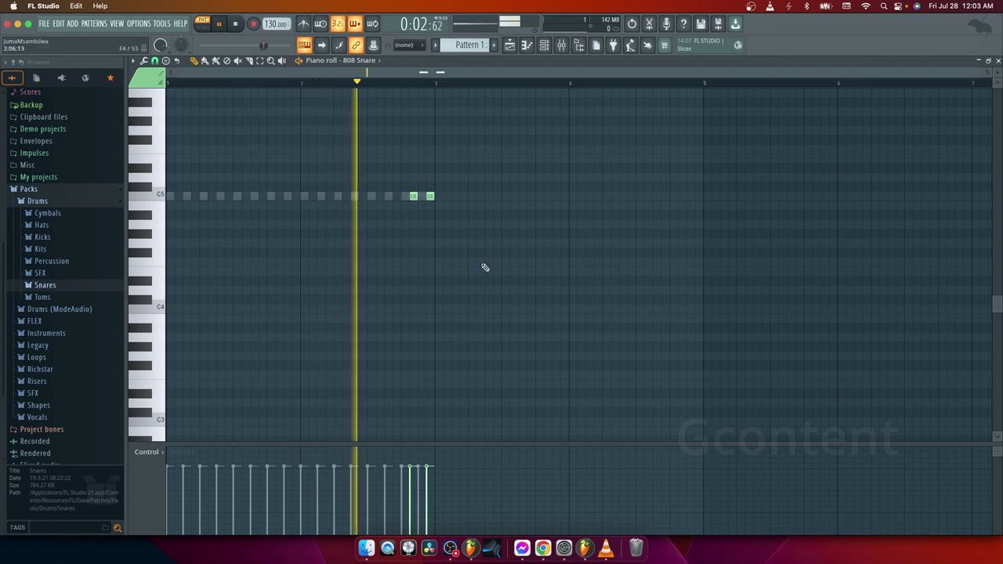
right_click(430, 198)
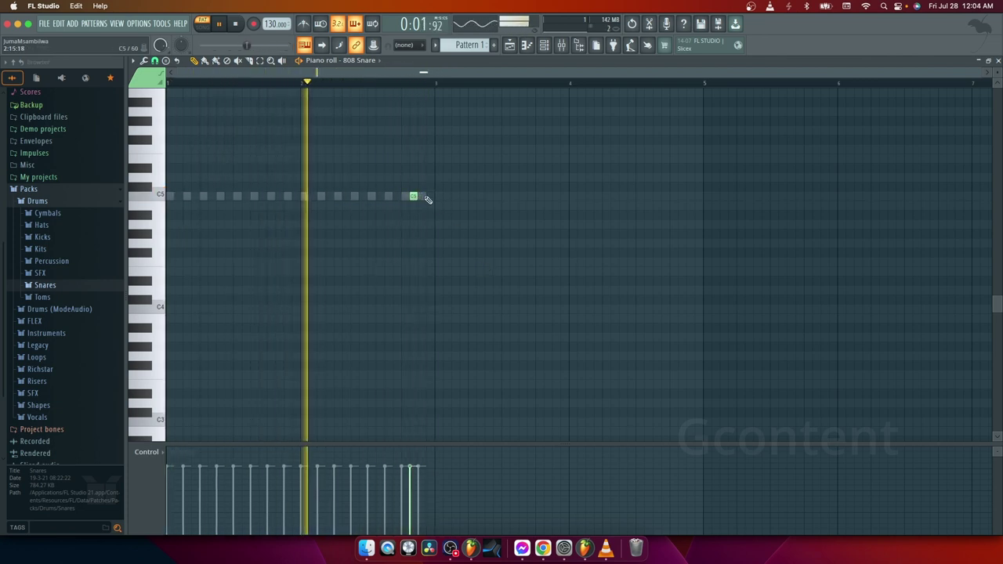
click(428, 196)
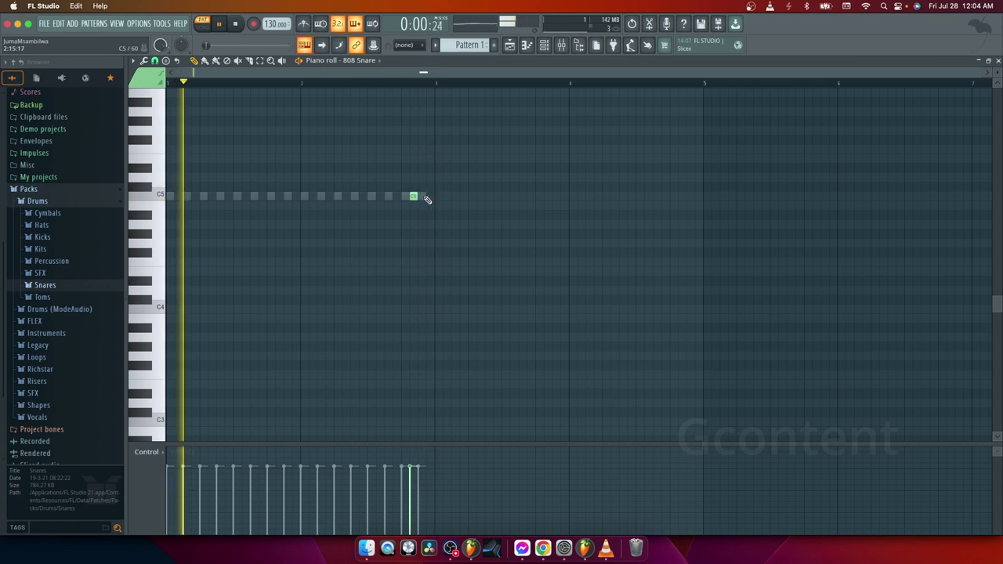
Audition extra C5 snare notes on steps 16, 15 and 7 of bar 1 during playback, deleting them again.
click(296, 197)
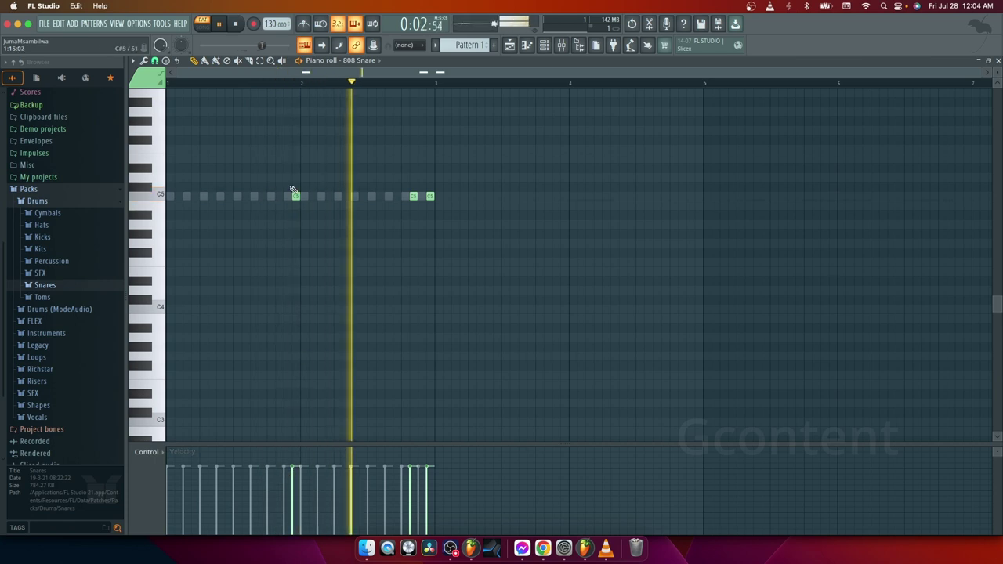
drag(295, 196, 287, 200)
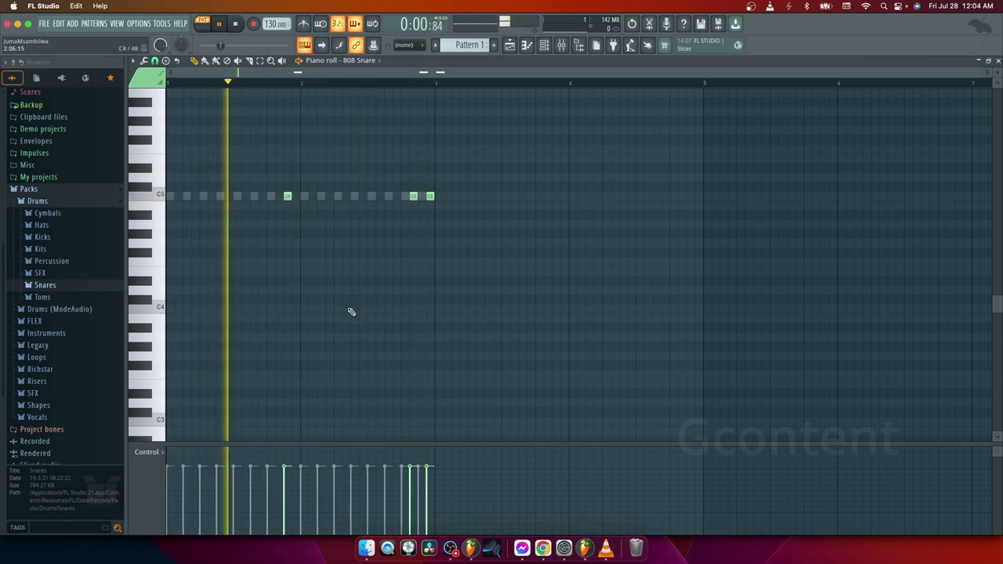
click(220, 196)
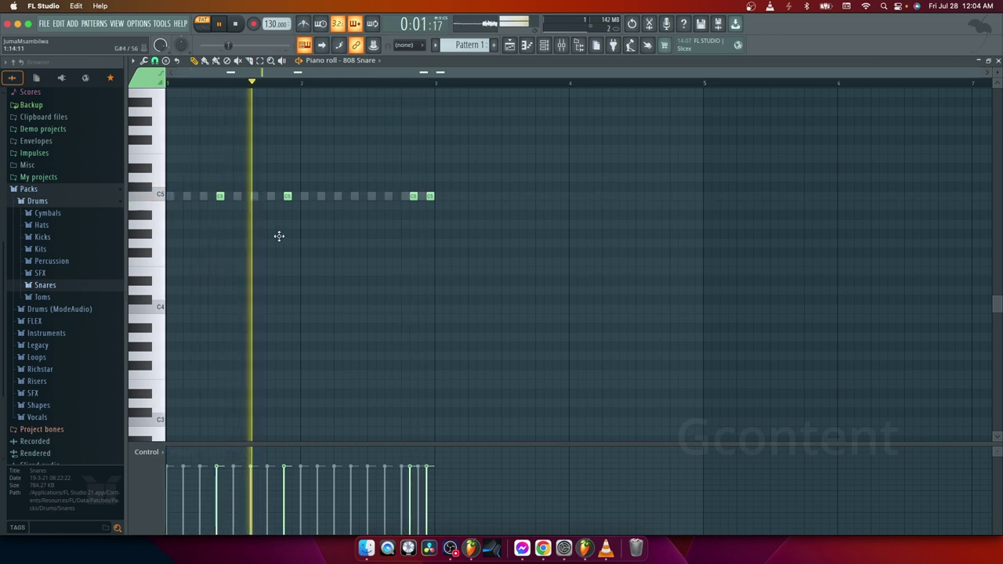
right_click(221, 196)
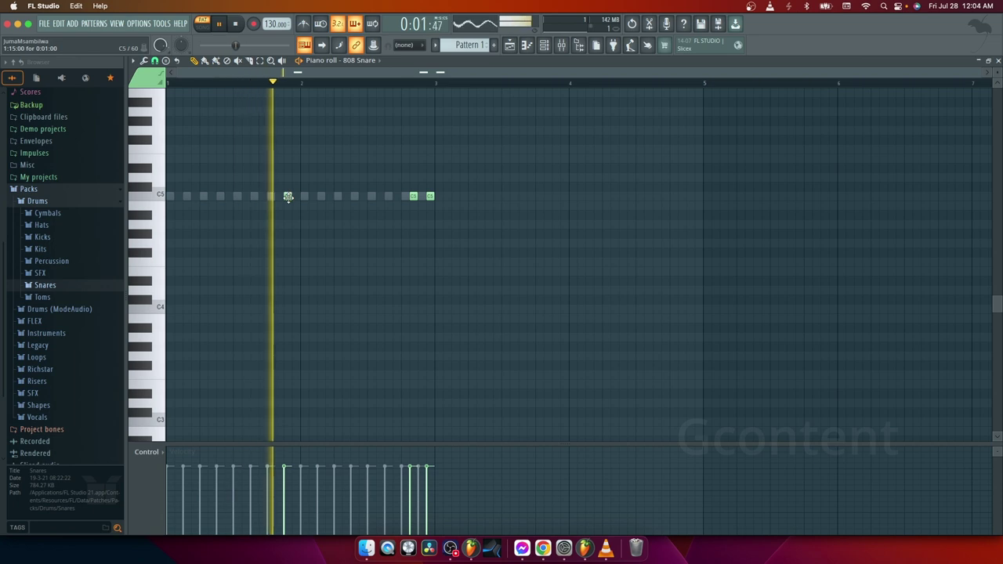
drag(288, 196, 297, 196)
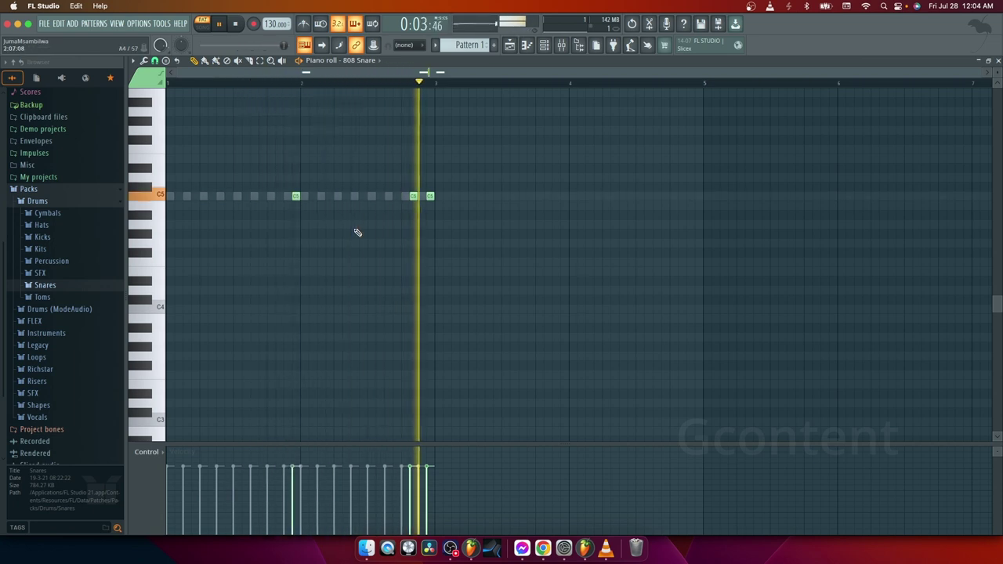
right_click(295, 196)
Add a C5 snare note on step 13 of bar 2 and stop playback with the Channel rack shown.
click(404, 196)
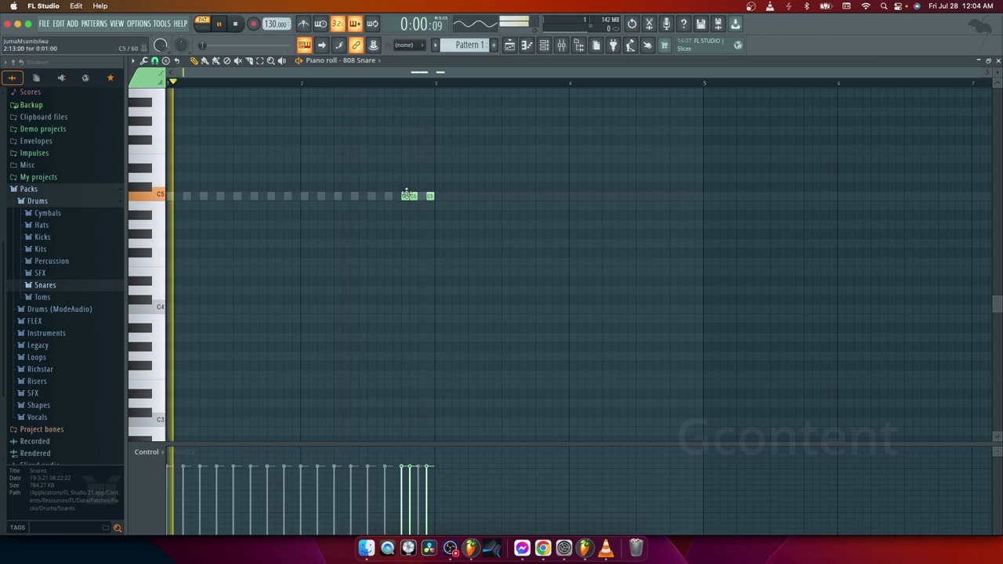
click(544, 45)
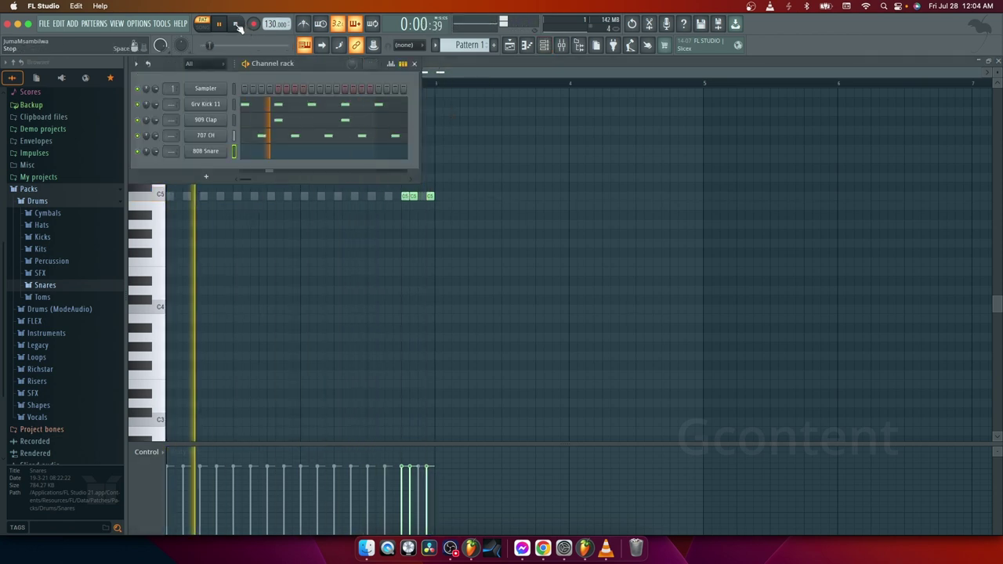
click(235, 24)
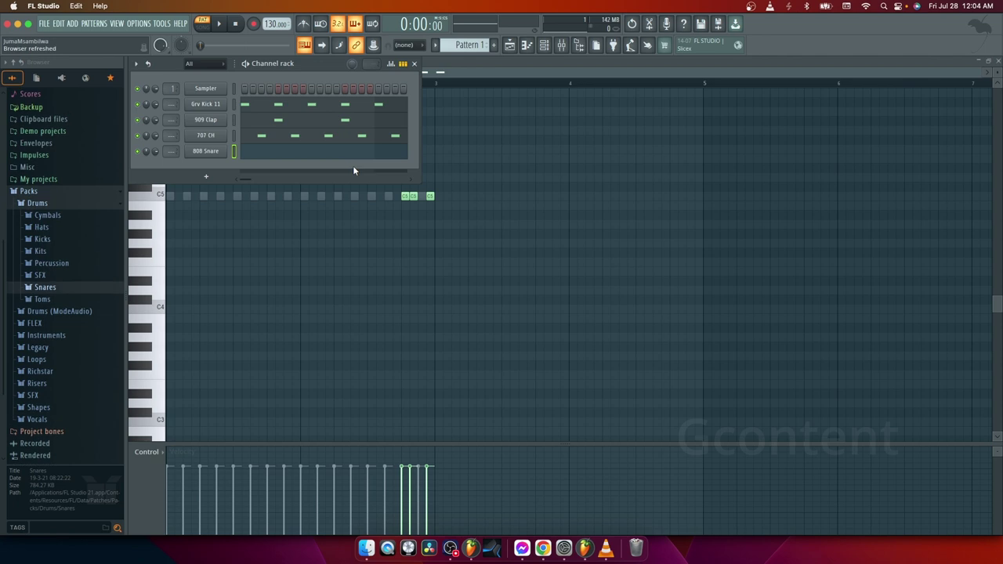
Open the Grv Kick 11 piano roll from the Channel rack and zoom in on the two-bar pattern.
click(279, 105)
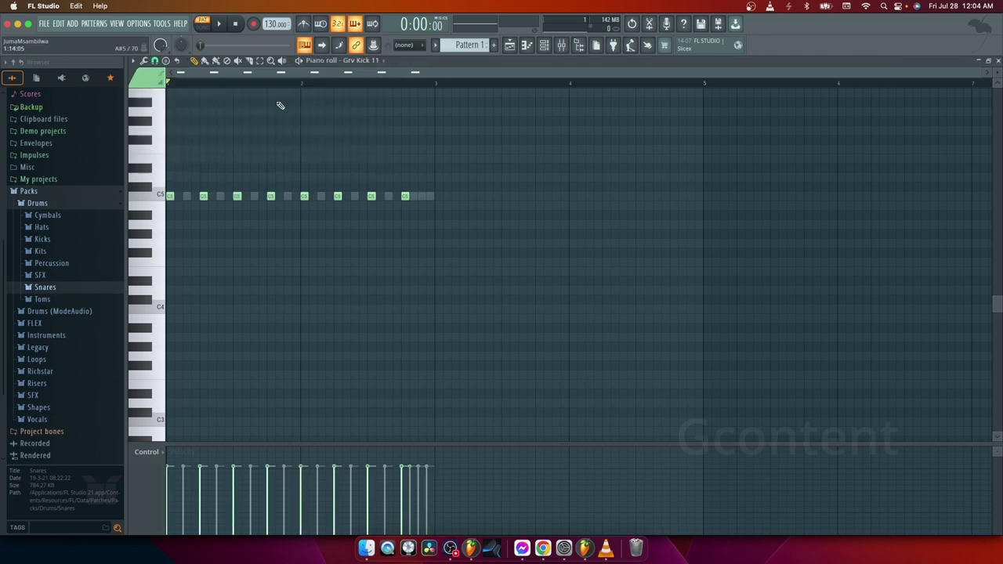
click(544, 46)
click(299, 109)
drag(979, 71, 568, 122)
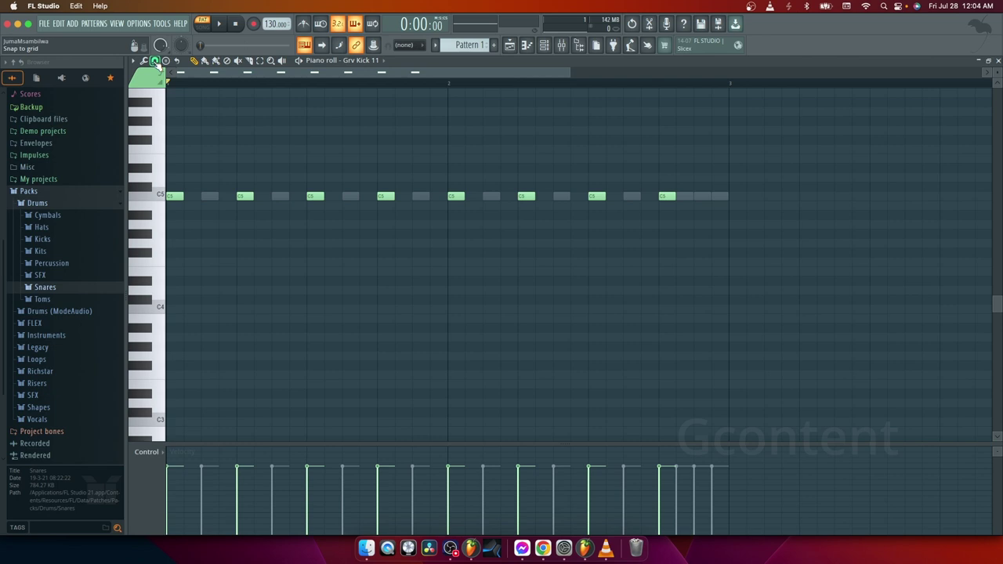
key(Right)
key(Right)
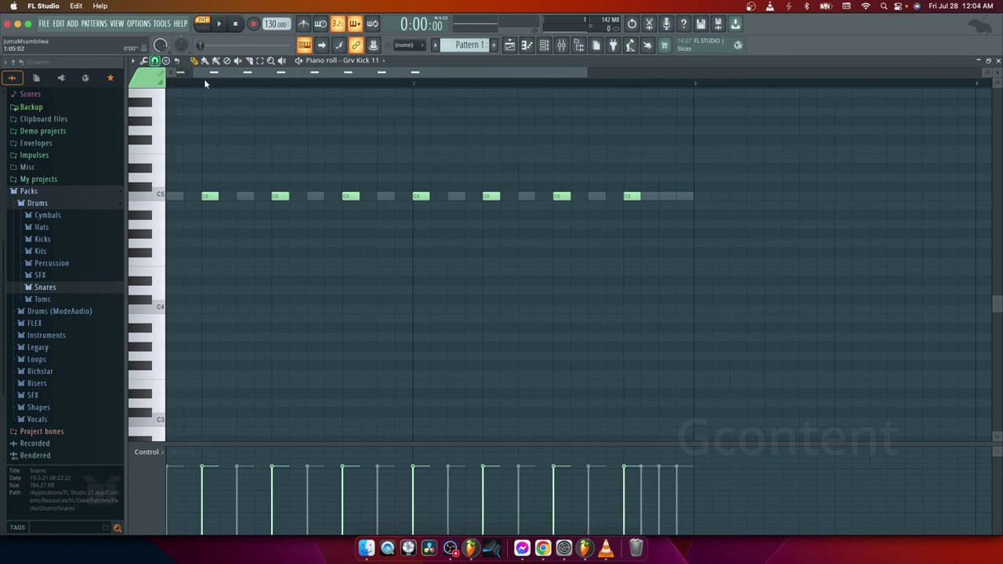
Set the piano roll snap to (none) and move the kick note on step 5 of bar 1 slightly ahead of the grid line.
click(155, 61)
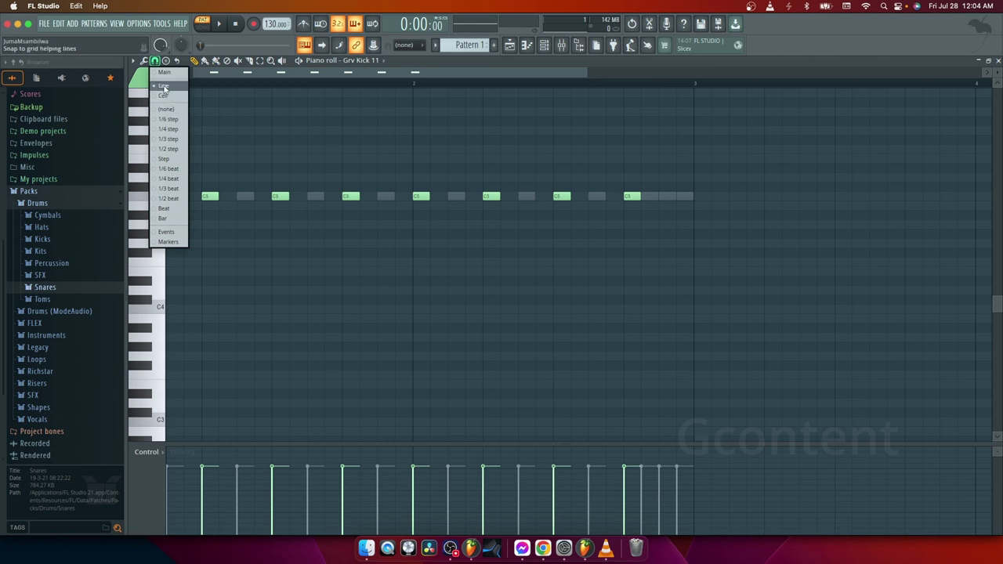
click(163, 110)
scroll(280, 205, left, 2)
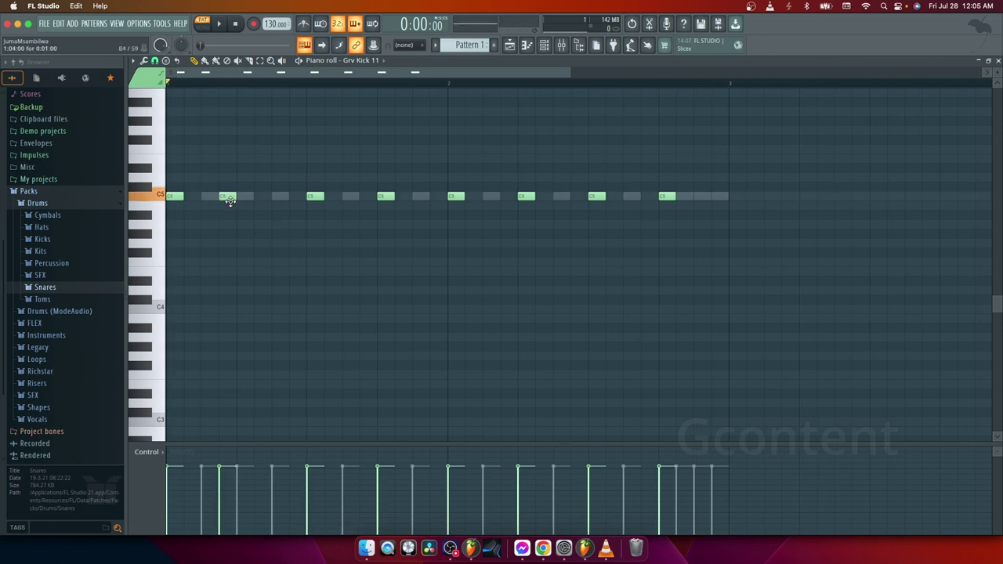
click(155, 61)
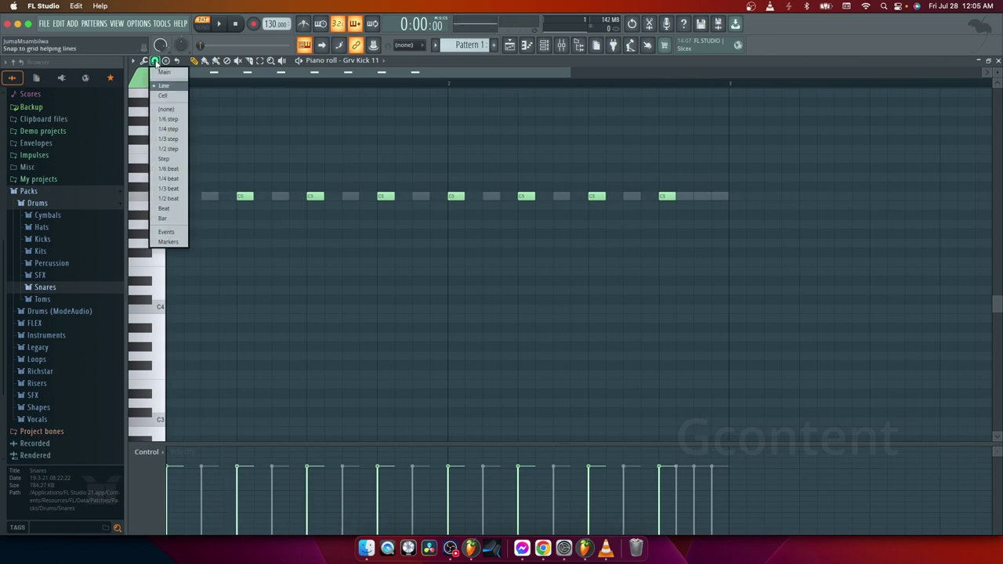
click(163, 110)
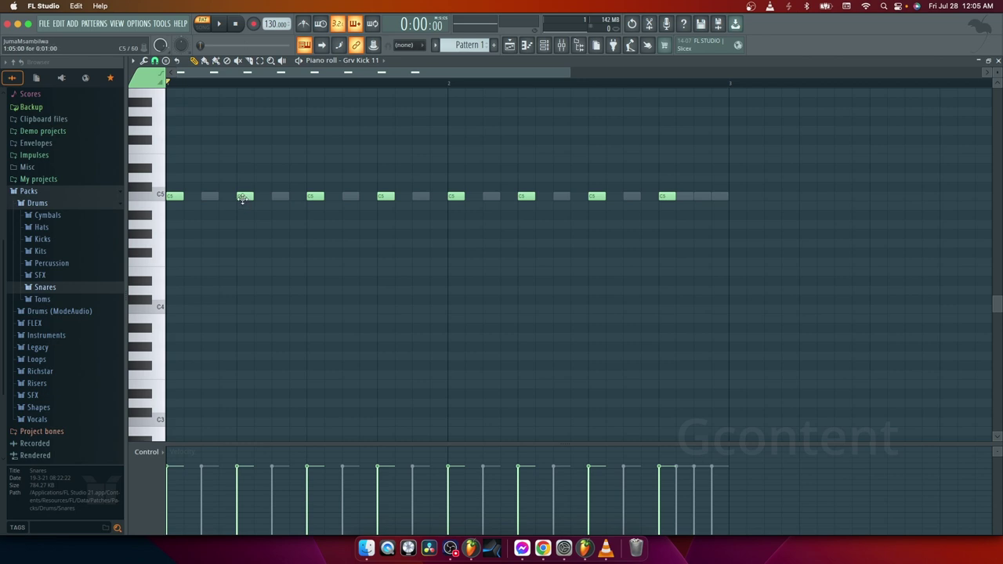
drag(243, 197, 237, 199)
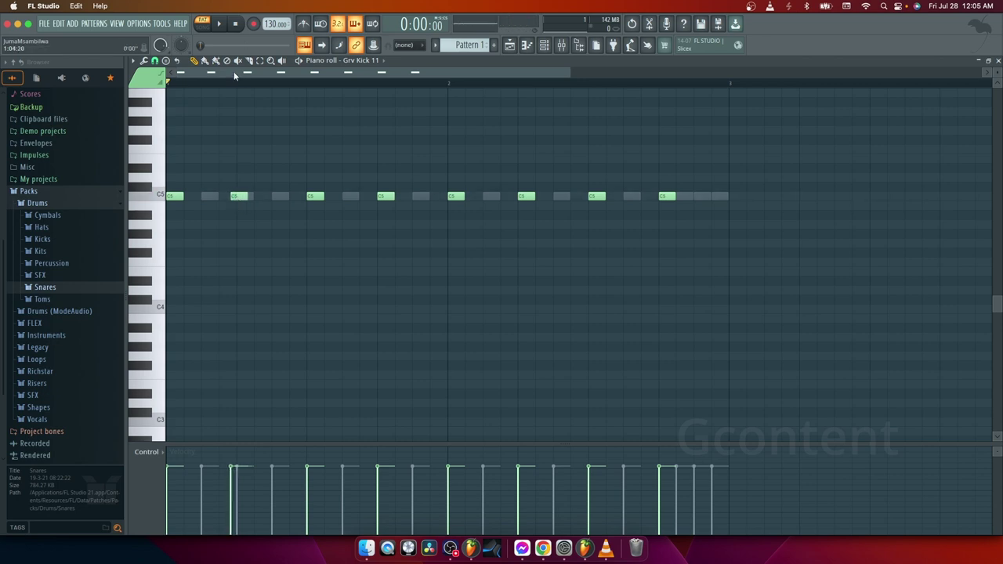
Shift the first kick note of bar 2 ahead of the beat during playback, stop, and undo the last note move.
click(222, 26)
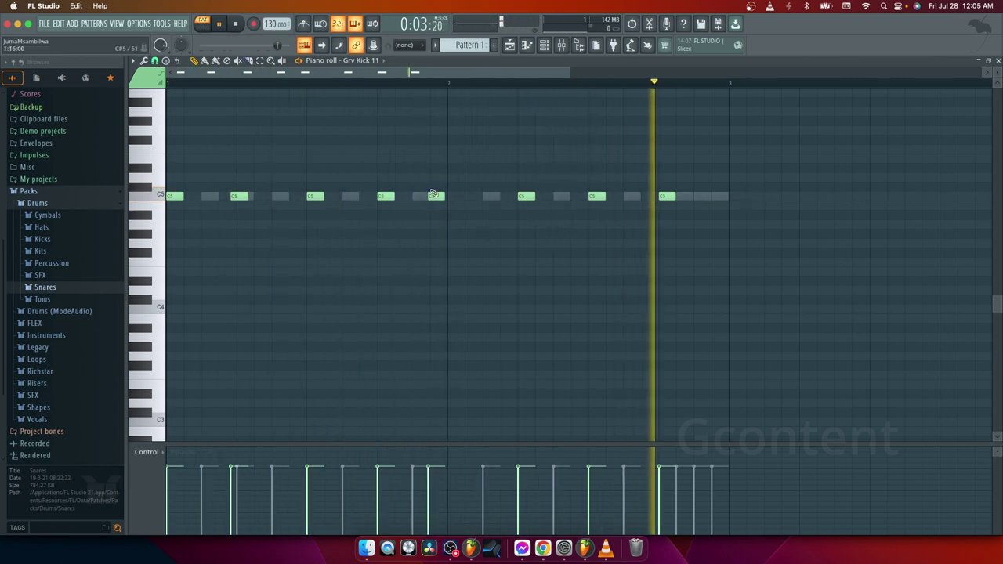
mouse_move(453, 196)
mouse_down()
mouse_move(433, 196)
mouse_move(443, 196)
mouse_up()
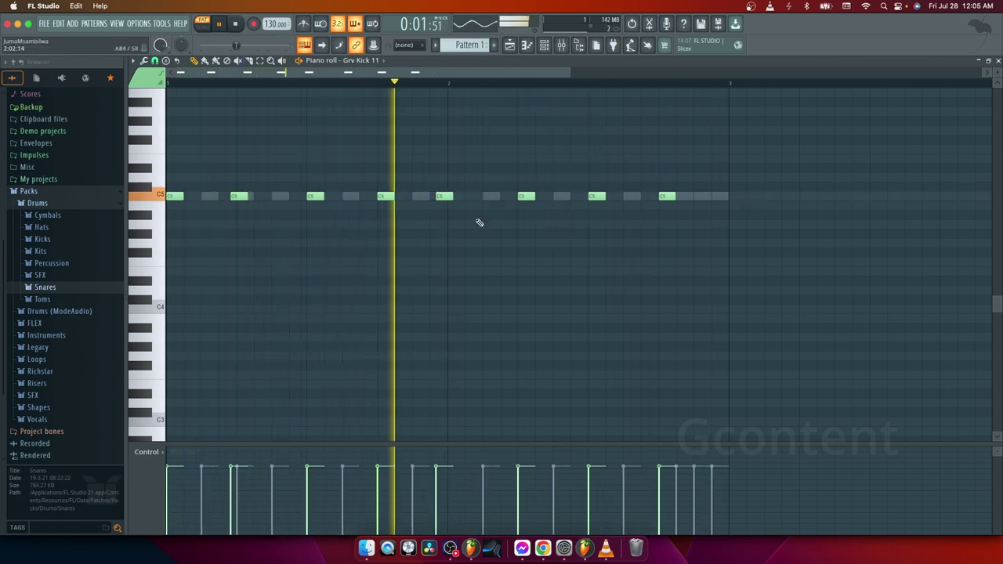
click(240, 25)
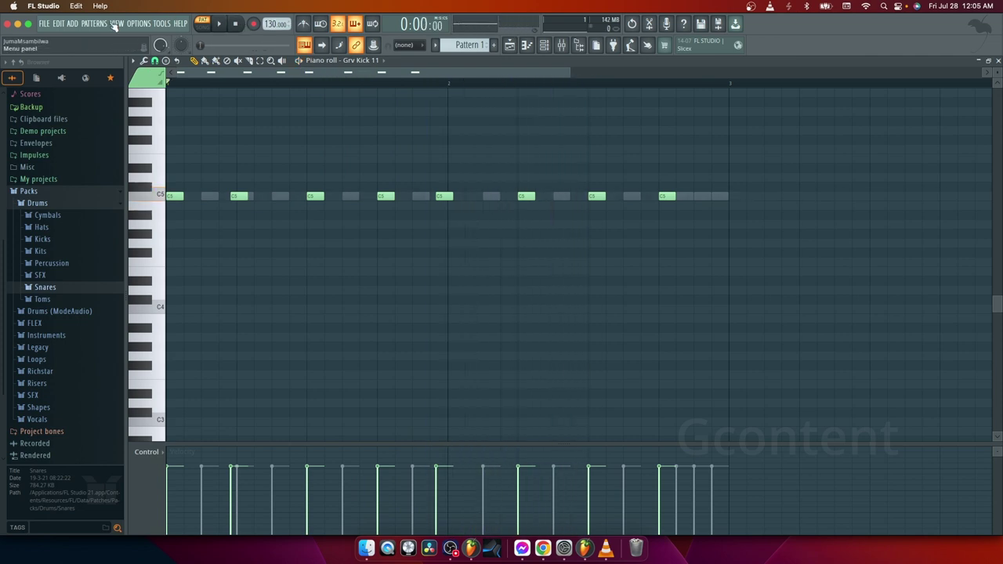
click(59, 23)
click(78, 37)
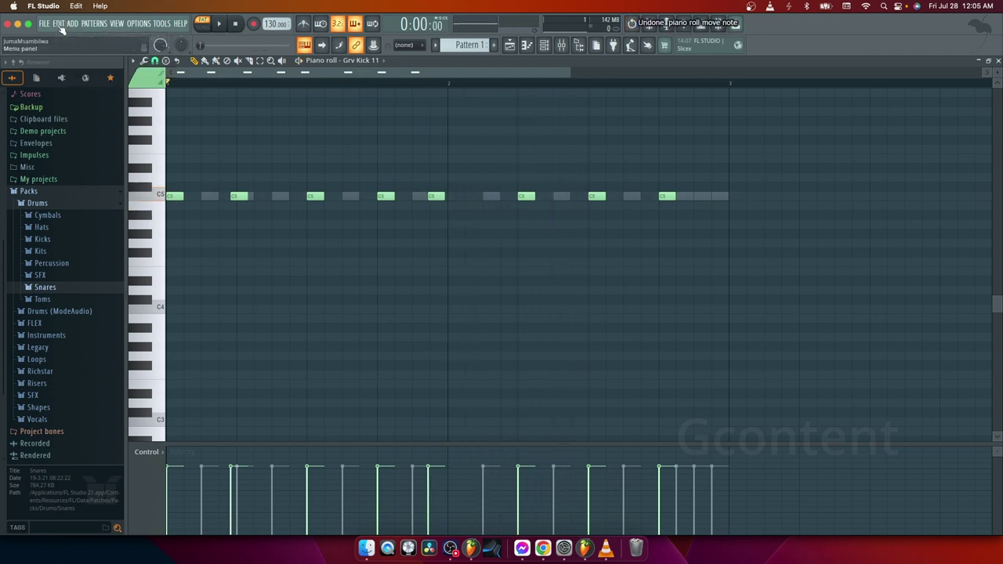
Undo the remaining moves of the bar 2 first kick and the bar 1 step 5 kick, and play back the pattern.
click(59, 24)
click(64, 37)
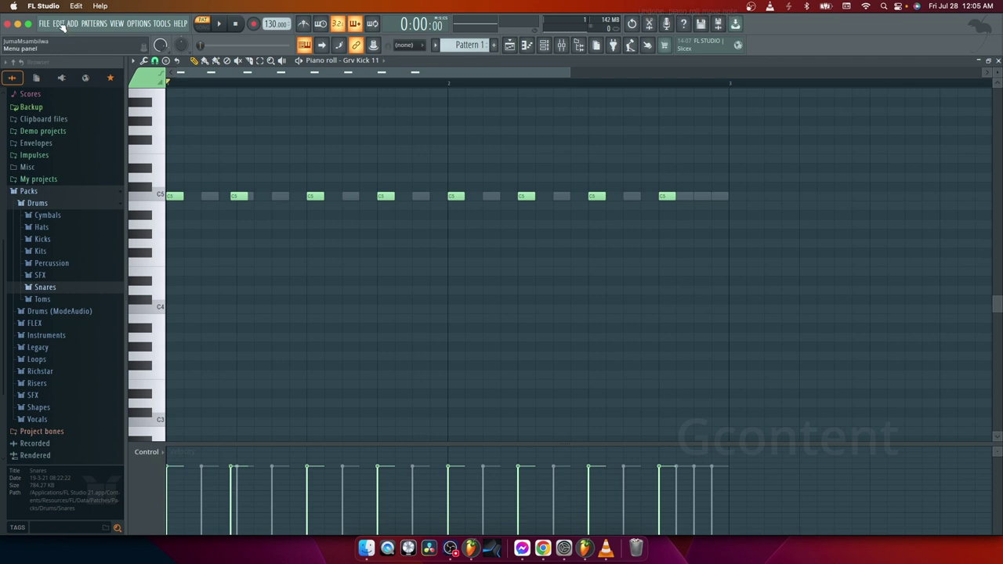
click(61, 25)
click(59, 35)
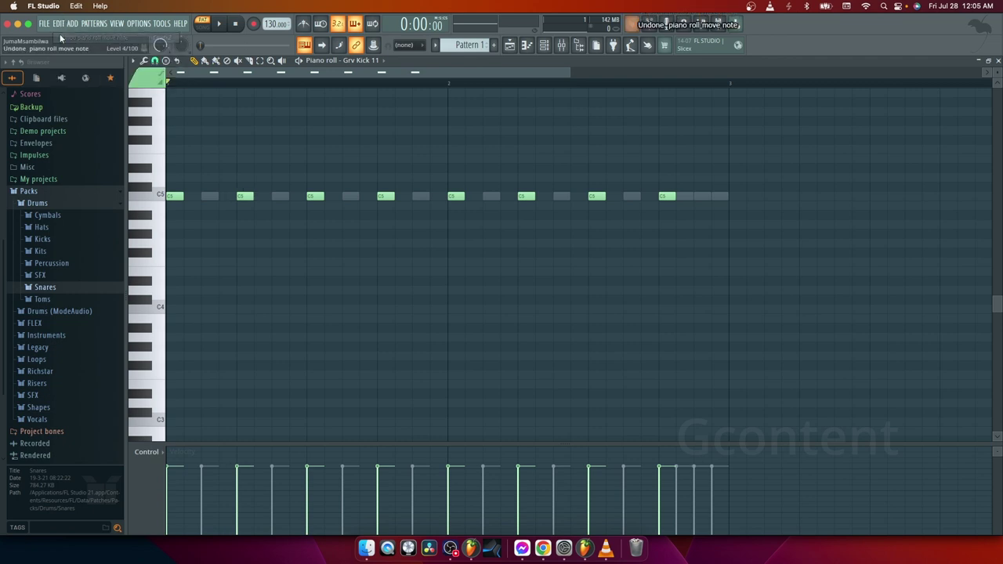
click(219, 23)
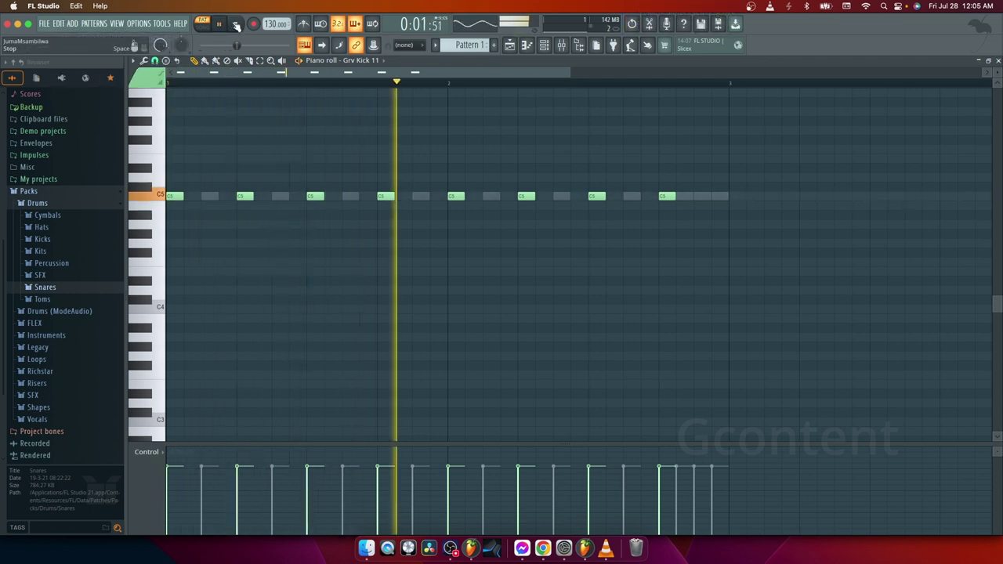
click(237, 25)
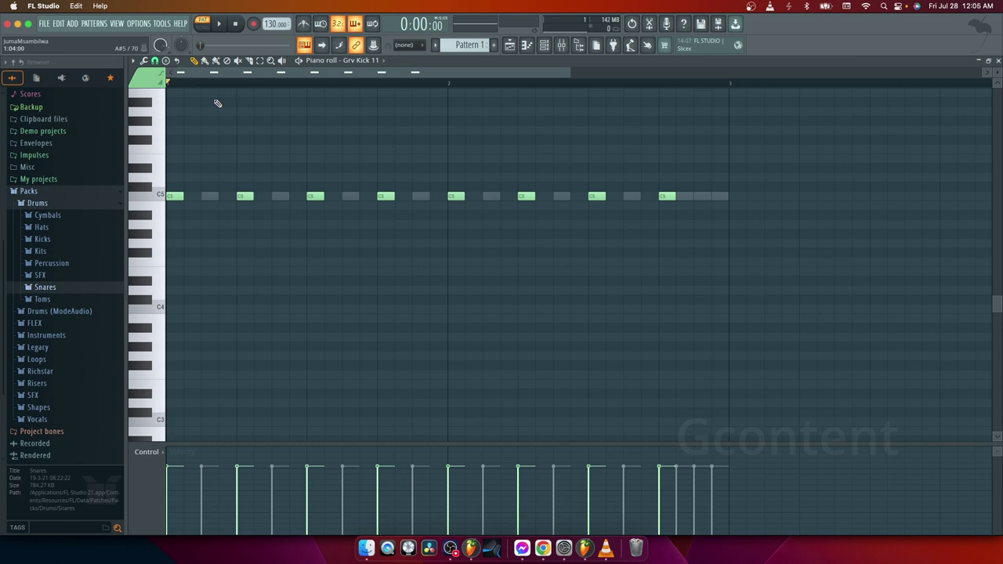
Set the piano roll snap to Line and try a test E5 note on step 6 of bar 1.
click(155, 61)
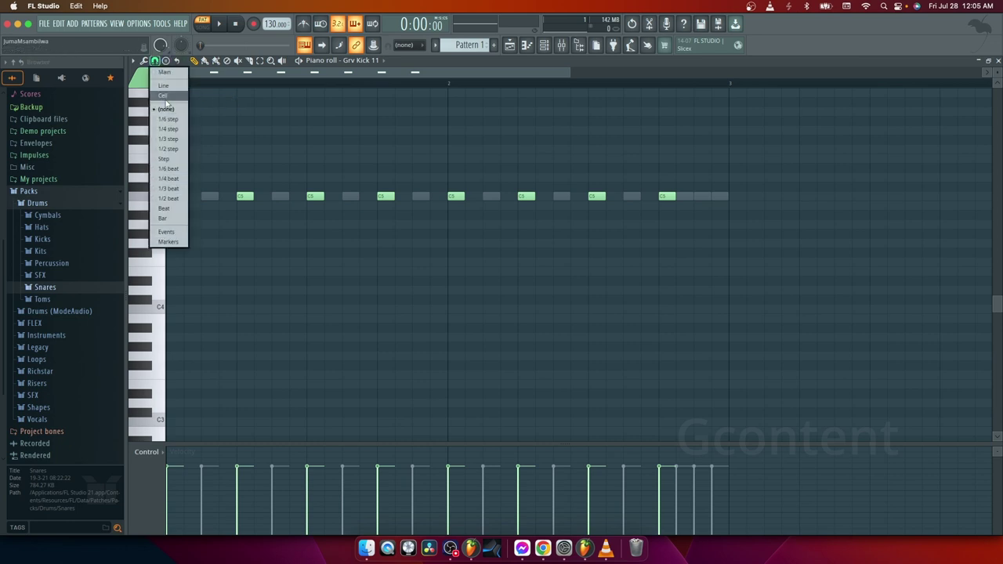
click(164, 87)
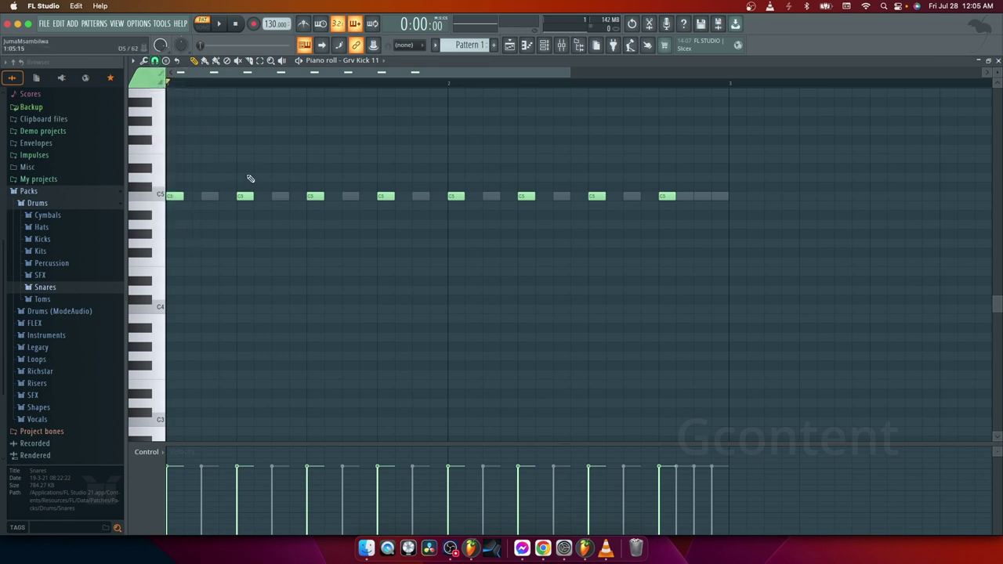
click(232, 159)
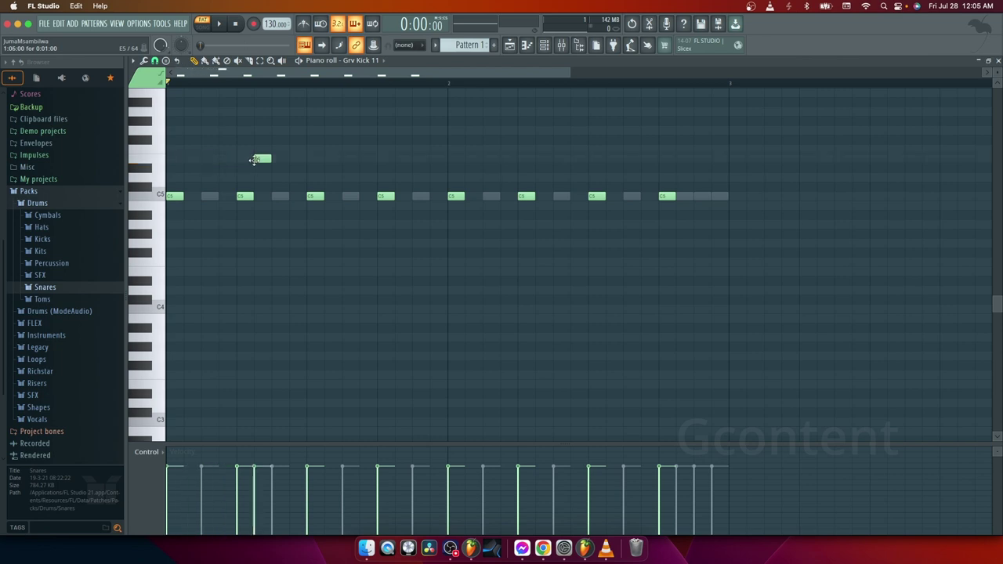
click(222, 24)
click(237, 24)
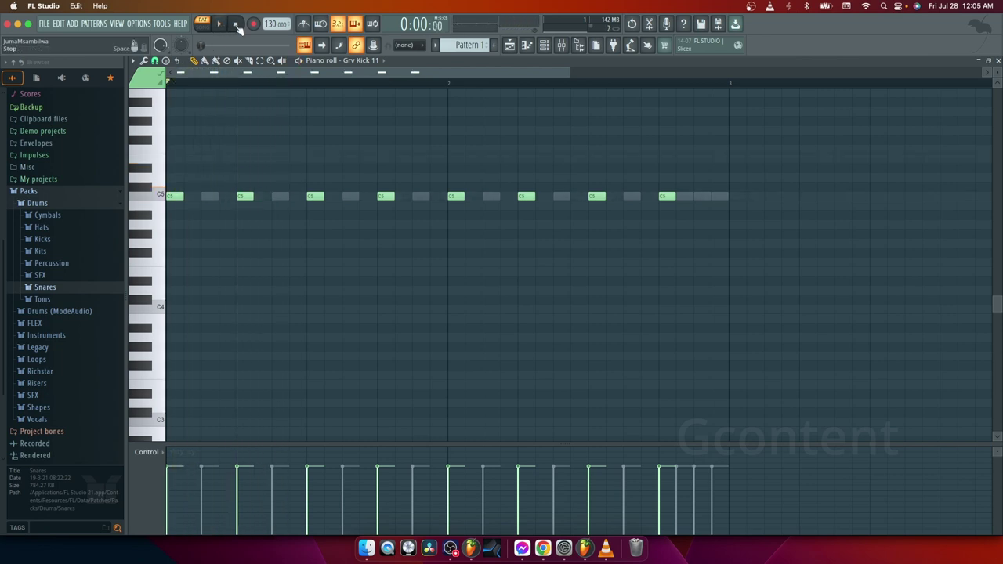
View the 909 Clap and 707 CH notes by opening each channel's piano roll from the Channel rack.
click(544, 45)
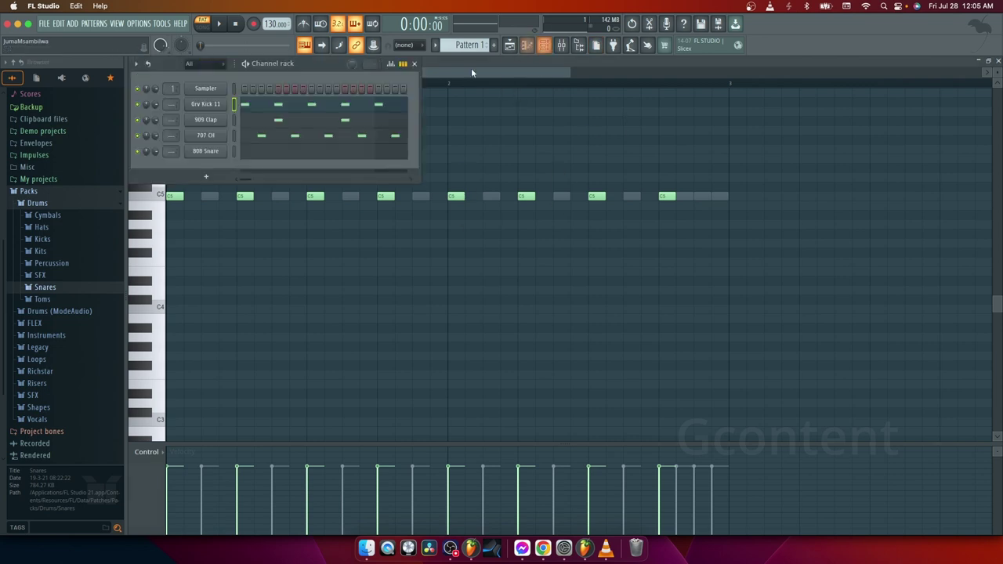
click(273, 123)
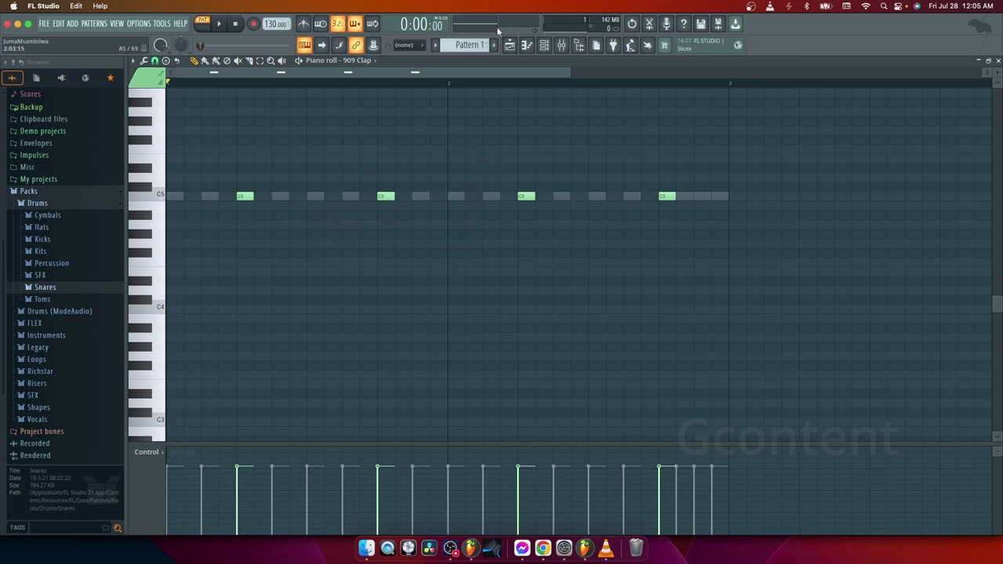
click(543, 46)
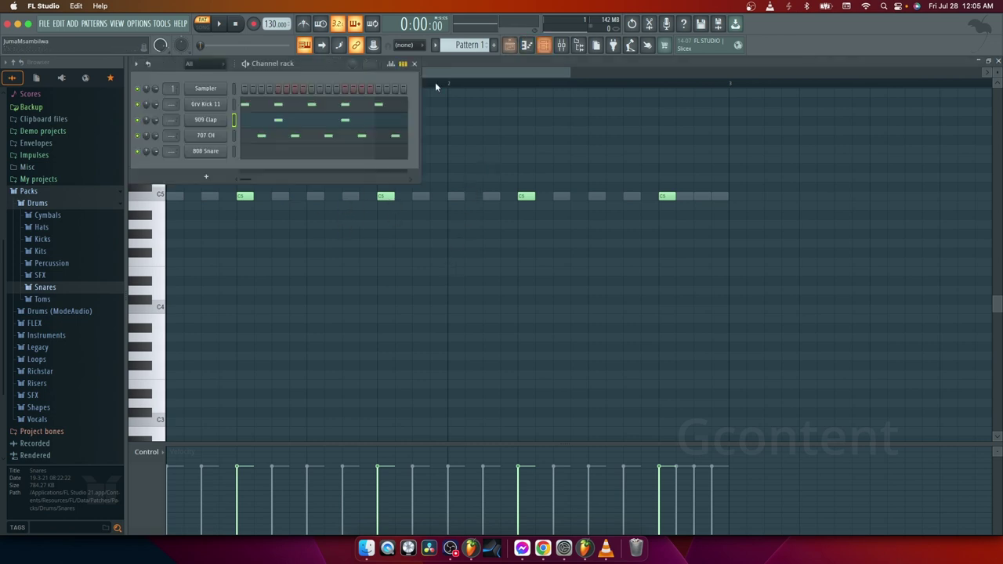
click(260, 138)
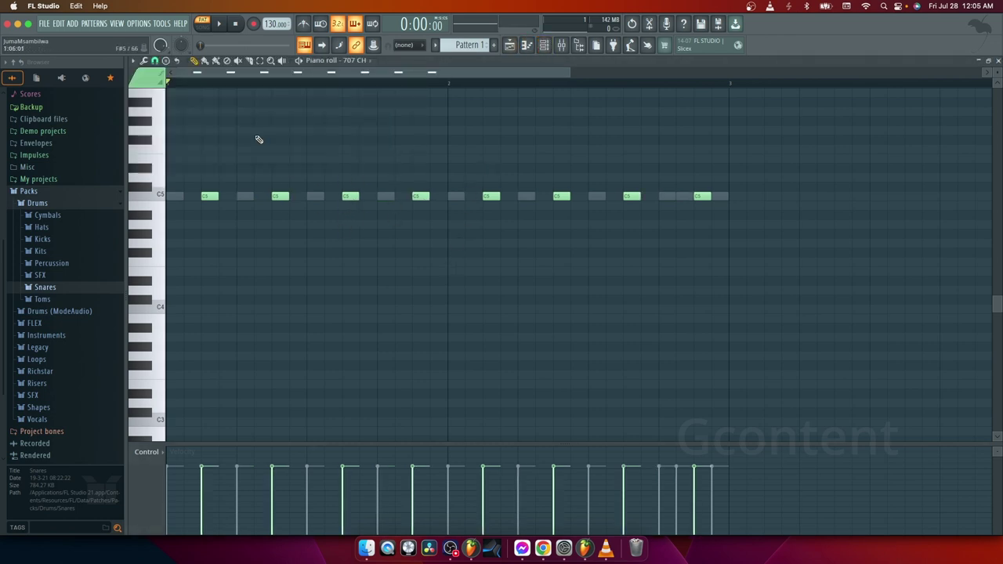
Solo the Grv Kick 11 channel in the Channel rack during playback and replay the kick on its own.
click(218, 24)
key(F6)
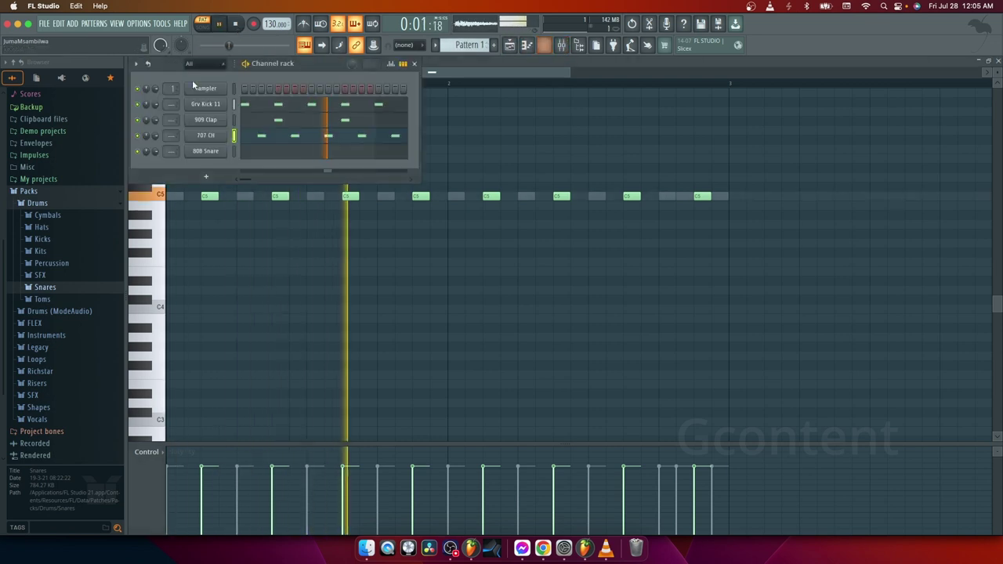
right_click(139, 105)
click(149, 113)
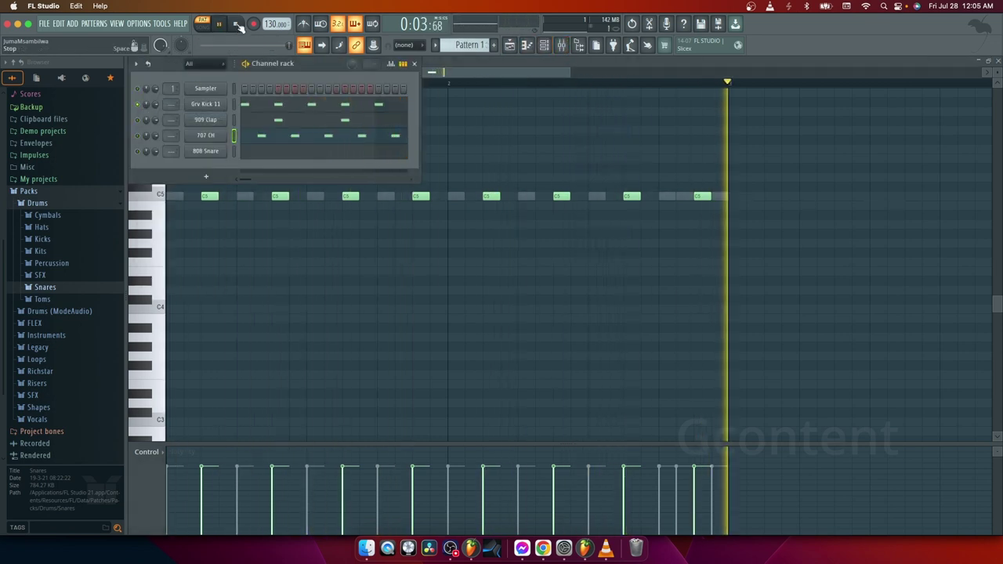
click(236, 25)
click(221, 25)
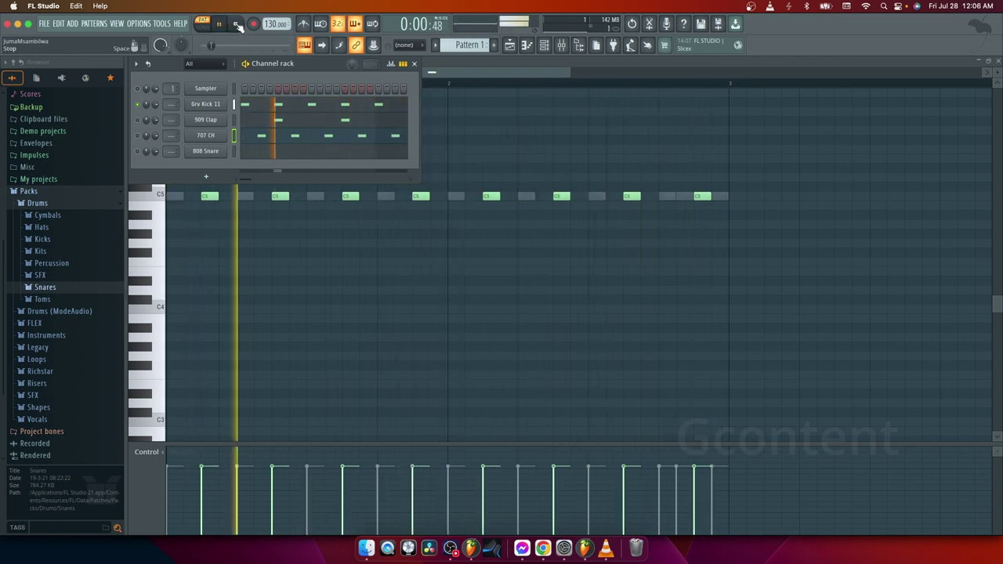
key(space)
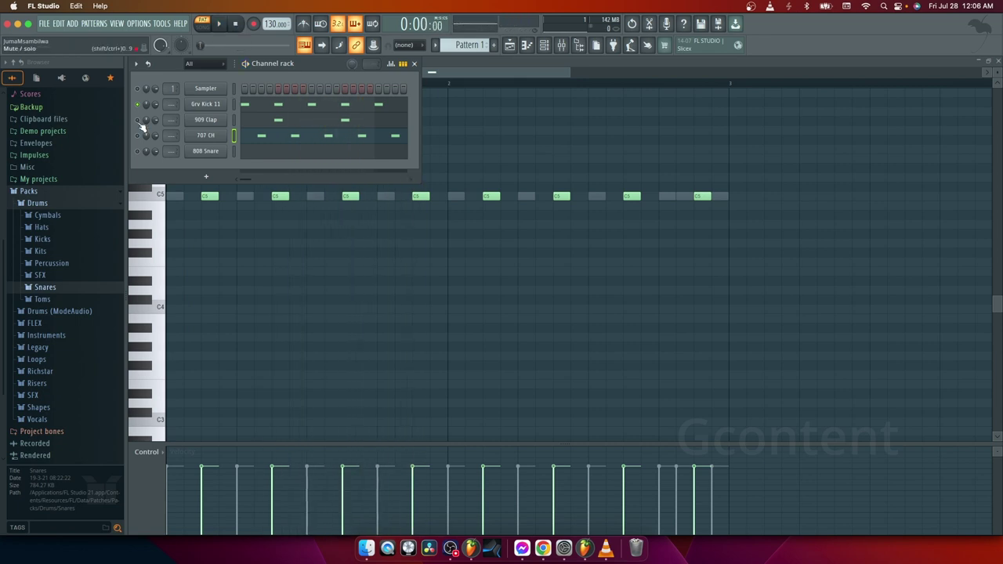
Turn the 909 Clap, 707 CH and 808 Snare channels back on, play the pattern and stop playback.
right_click(139, 124)
right_click(137, 120)
right_click(137, 121)
click(155, 130)
key(space)
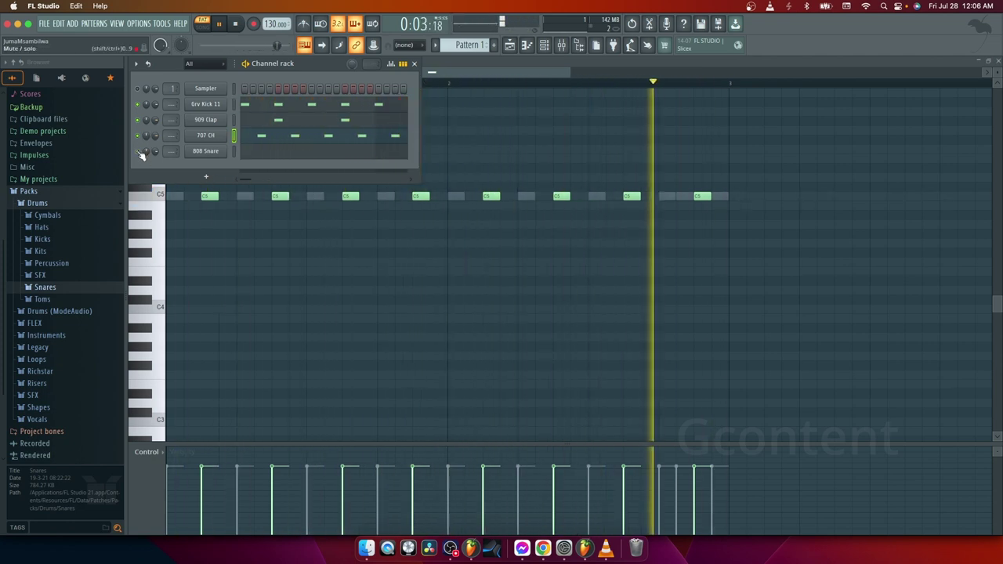
click(239, 24)
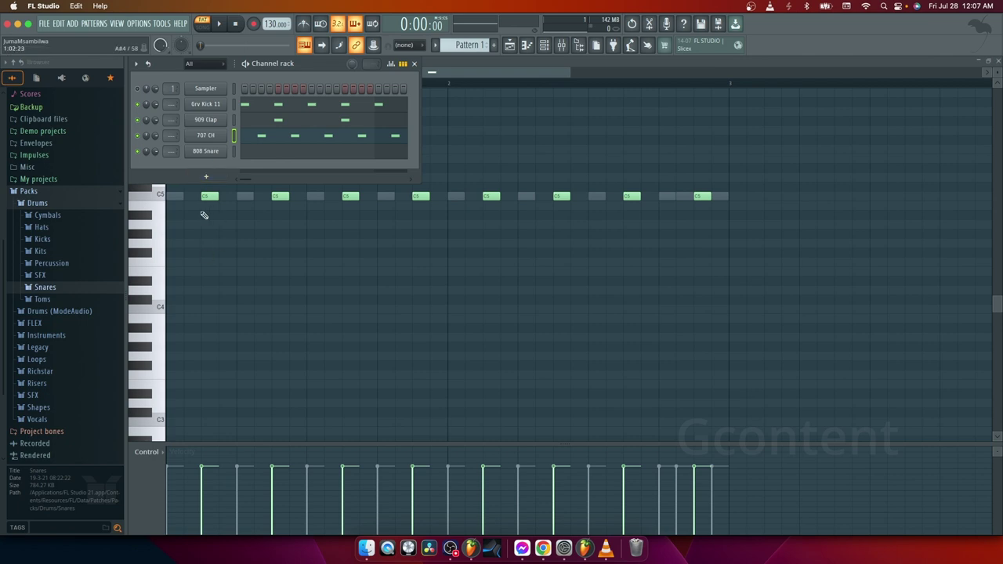
Collapse the Packs folder, add an FL Keys channel to the Channel rack and close its plugin window.
click(47, 193)
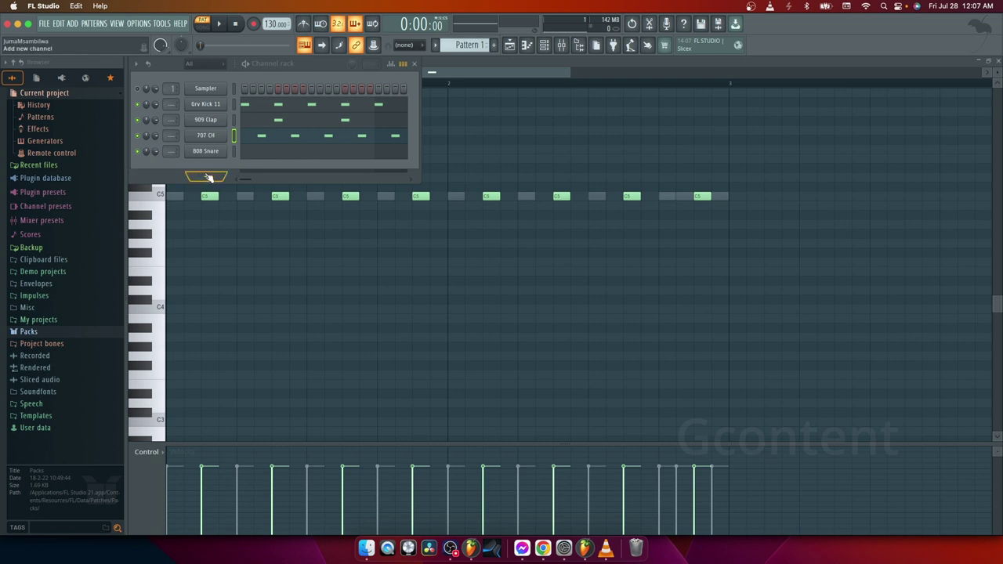
click(209, 177)
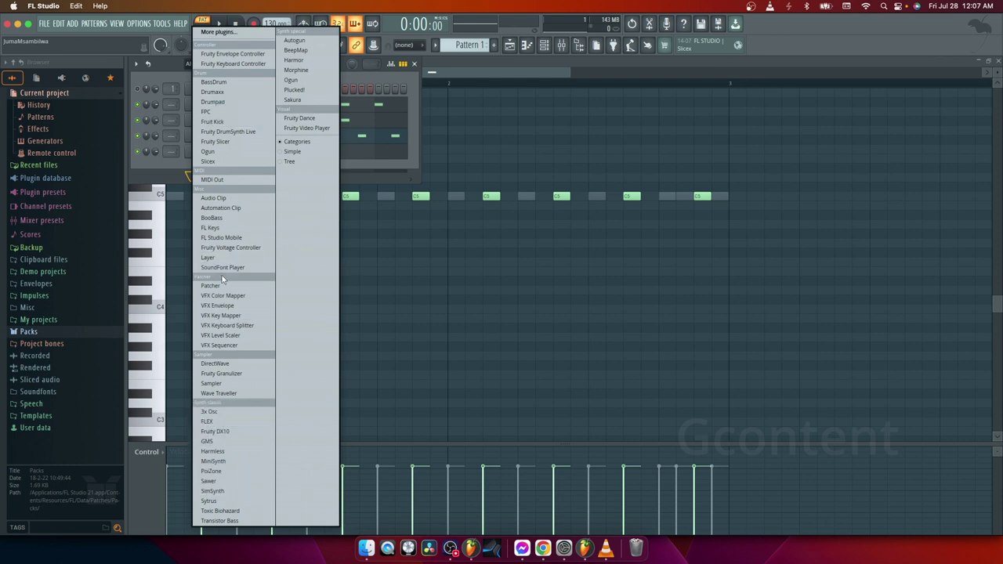
click(222, 228)
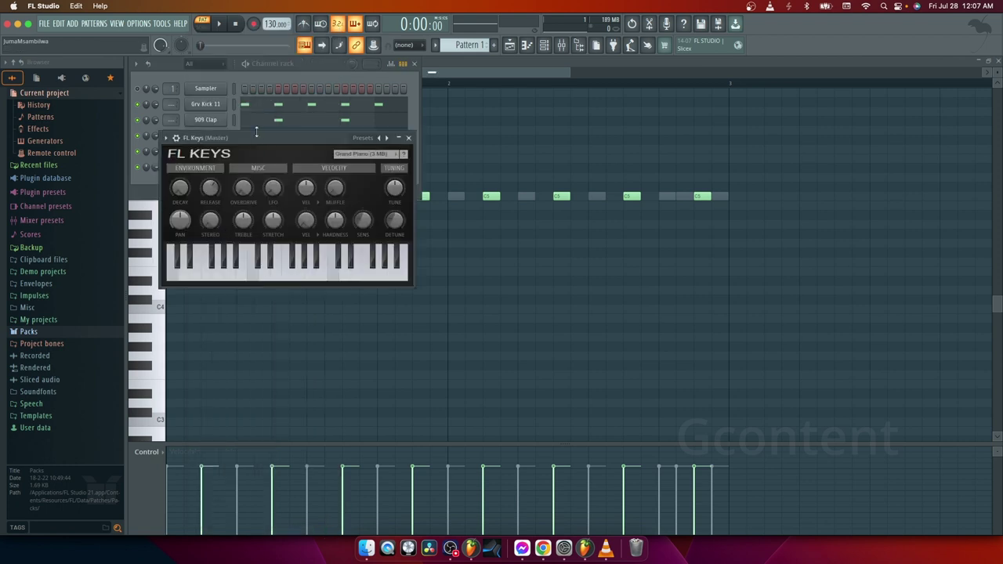
drag(276, 139, 545, 193)
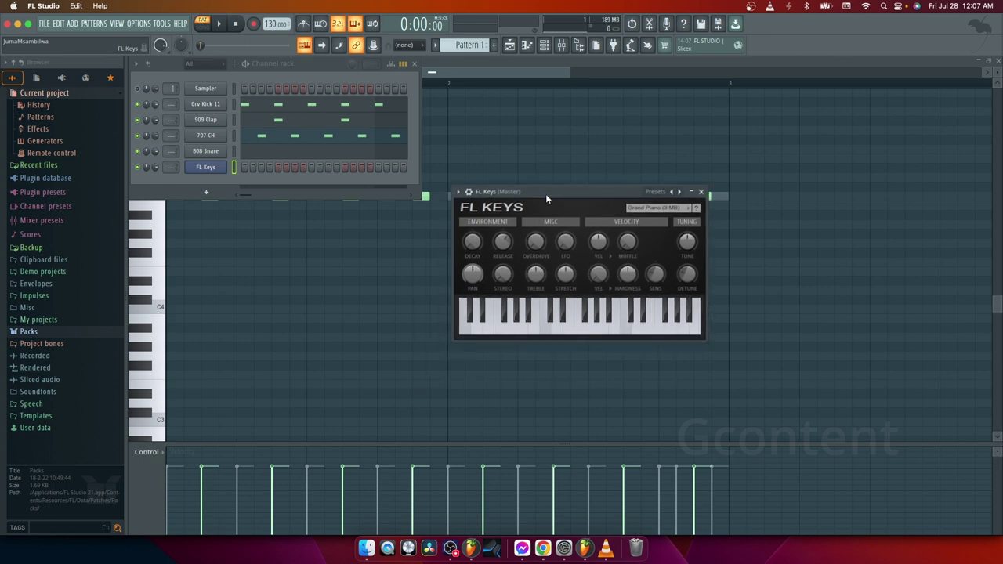
drag(612, 193, 467, 199)
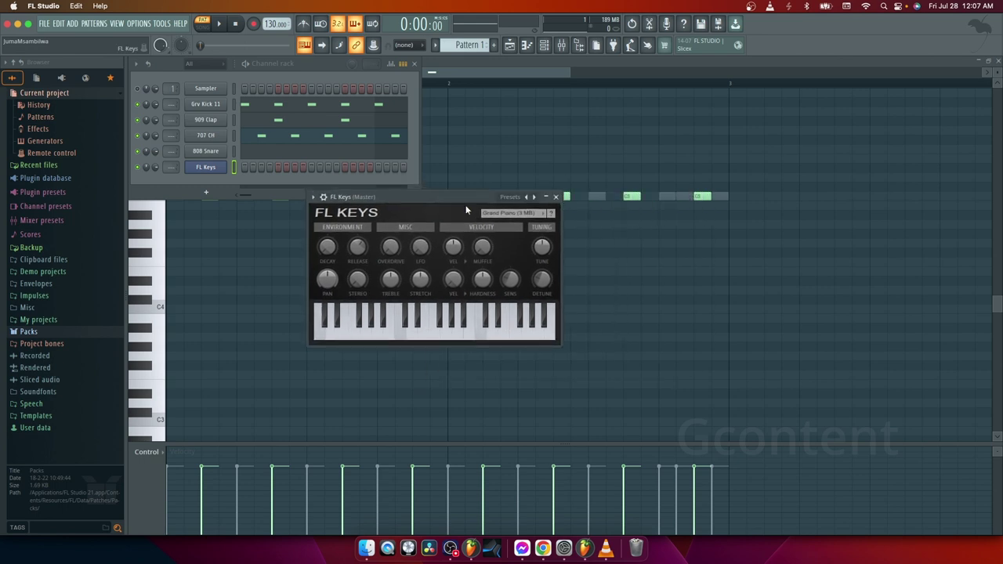
click(555, 196)
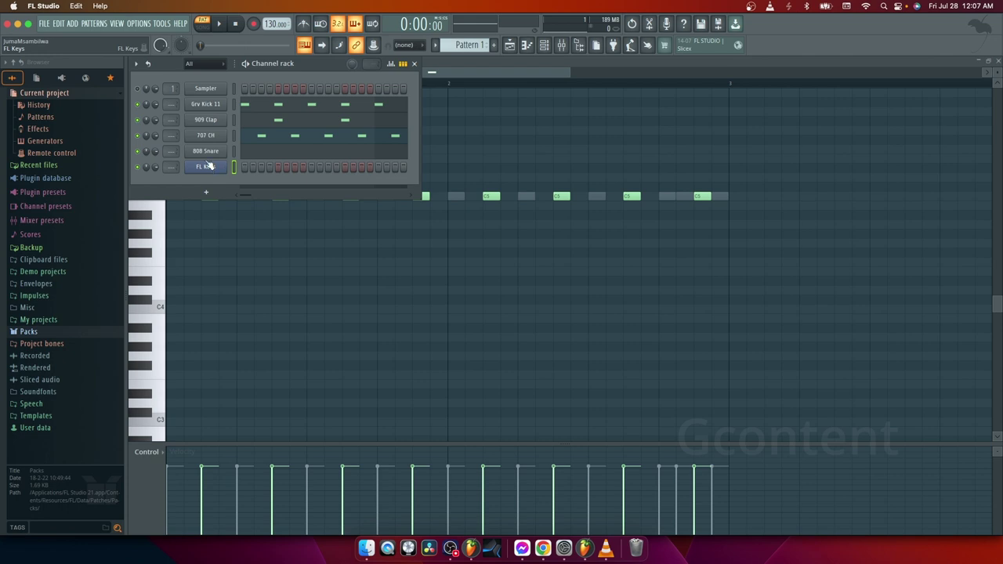
Open the FL Keys piano roll and audition keys on its keyboard, including C5 and C4.
right_click(210, 170)
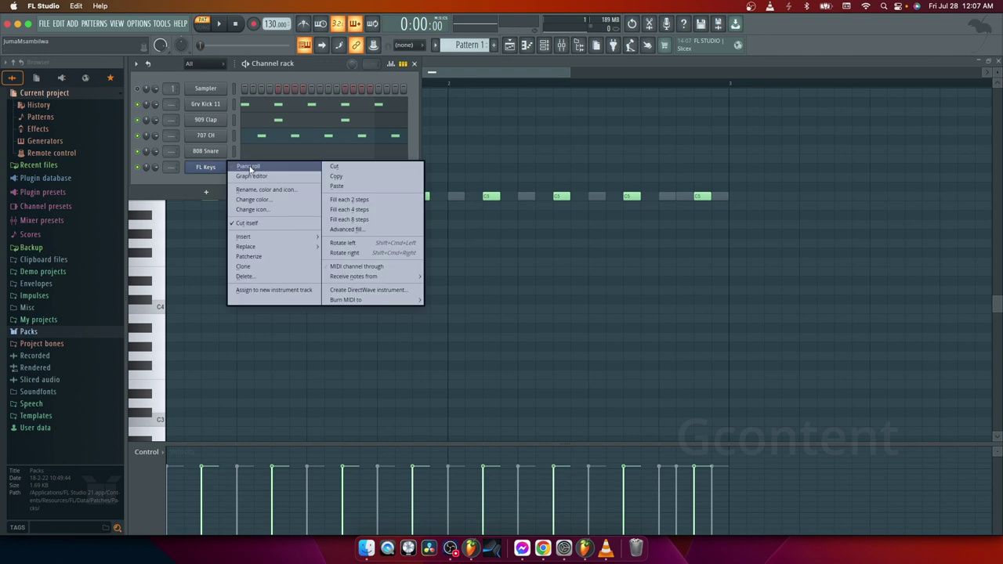
click(249, 165)
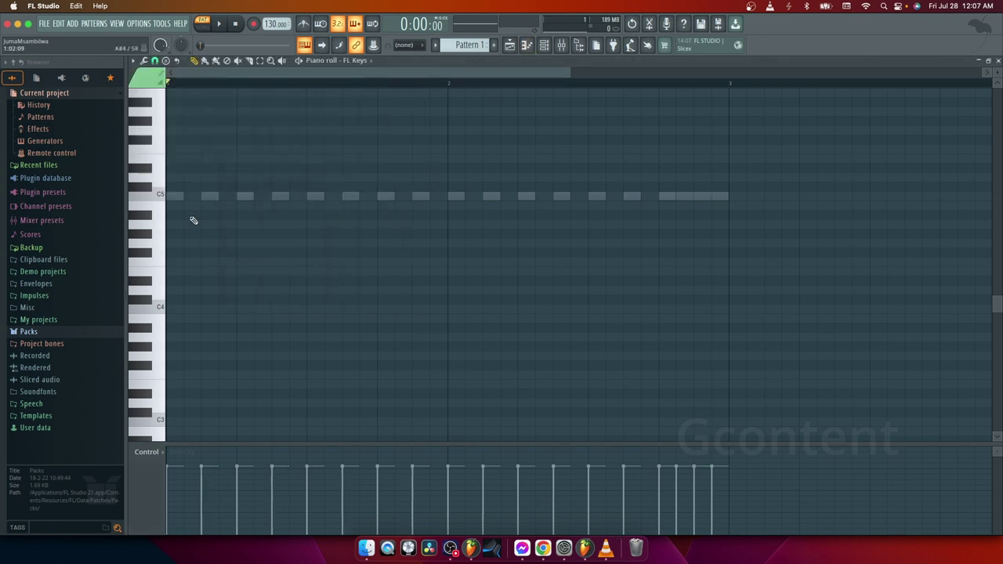
drag(156, 129, 155, 388)
drag(158, 307, 155, 163)
click(156, 193)
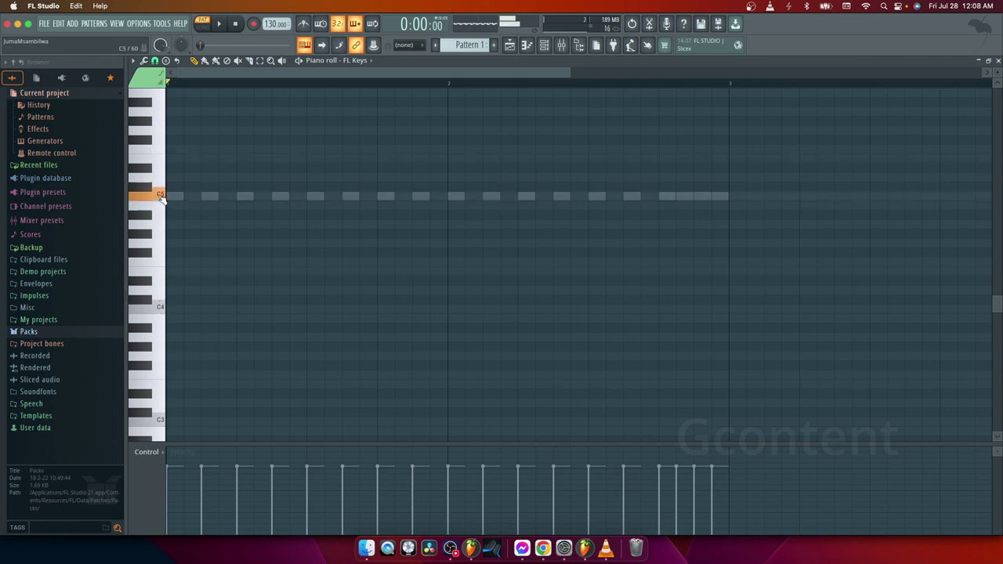
click(161, 307)
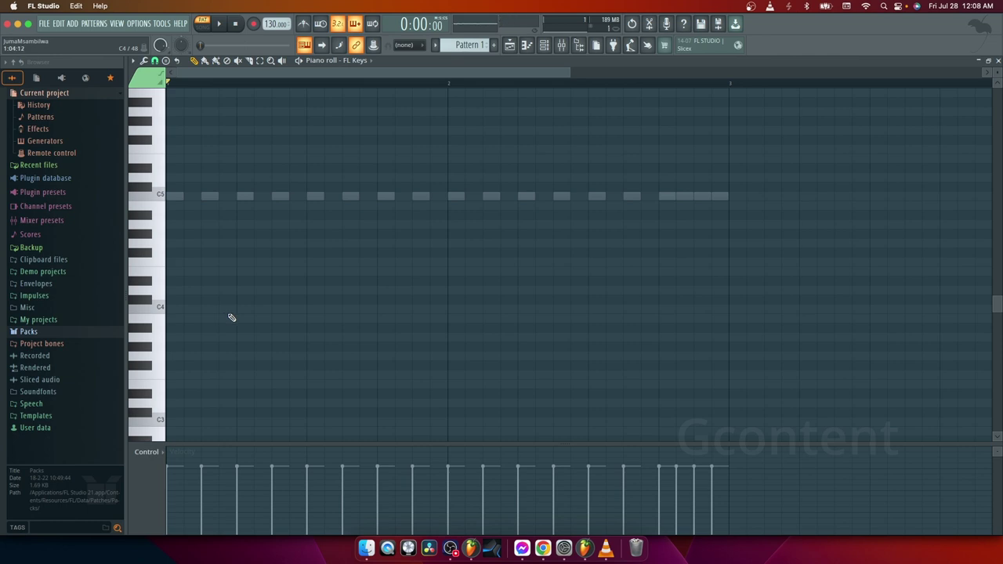
Widen the FL Keys piano roll view to show bars 1 to 6 and reopen the piano roll from the Channel rack.
drag(569, 73, 943, 73)
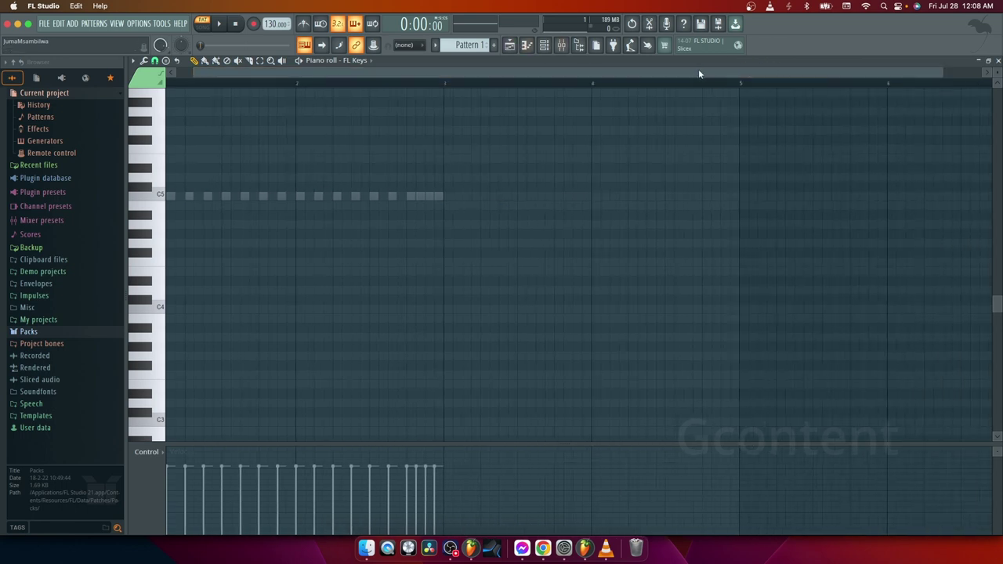
drag(694, 69, 433, 78)
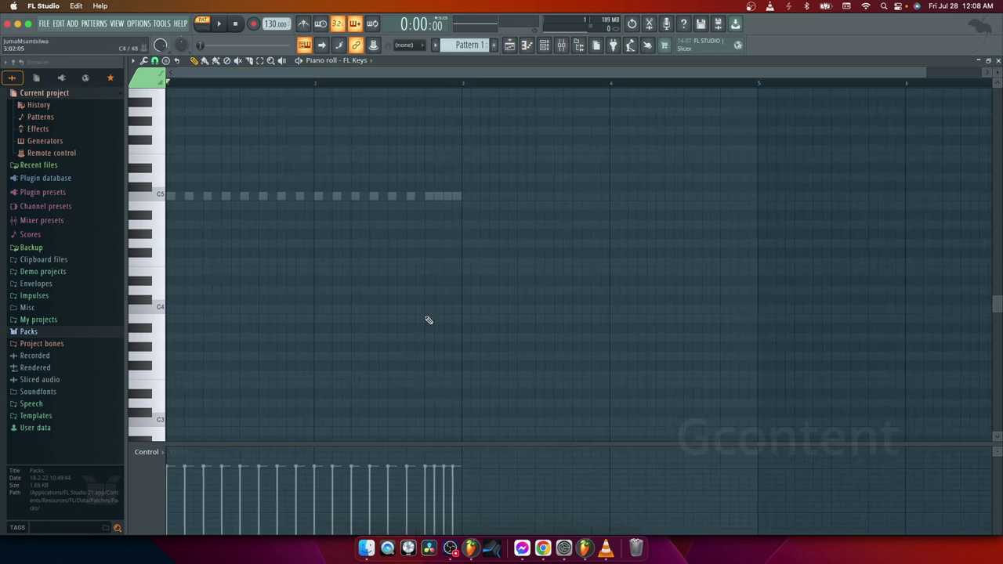
click(547, 45)
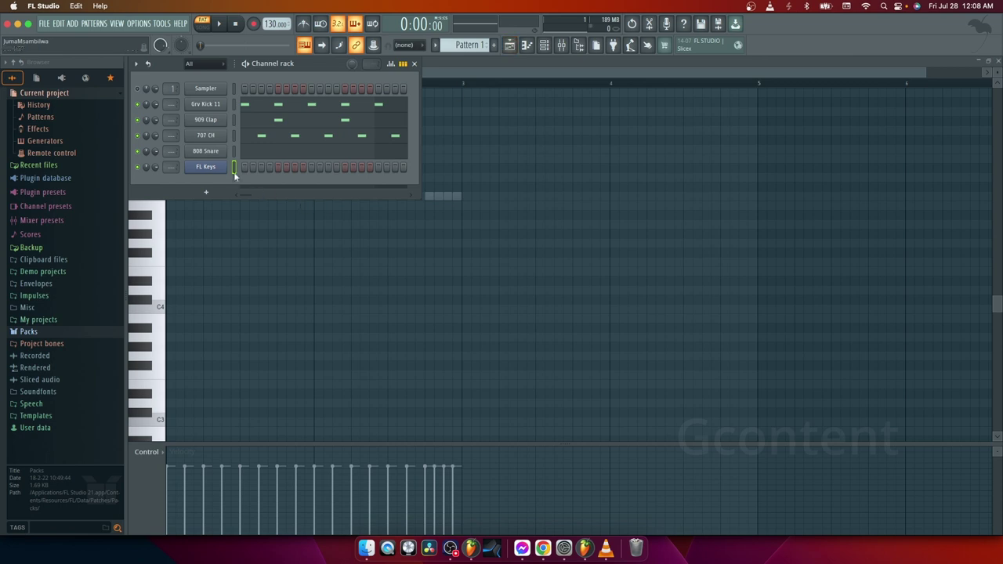
right_click(213, 168)
click(255, 167)
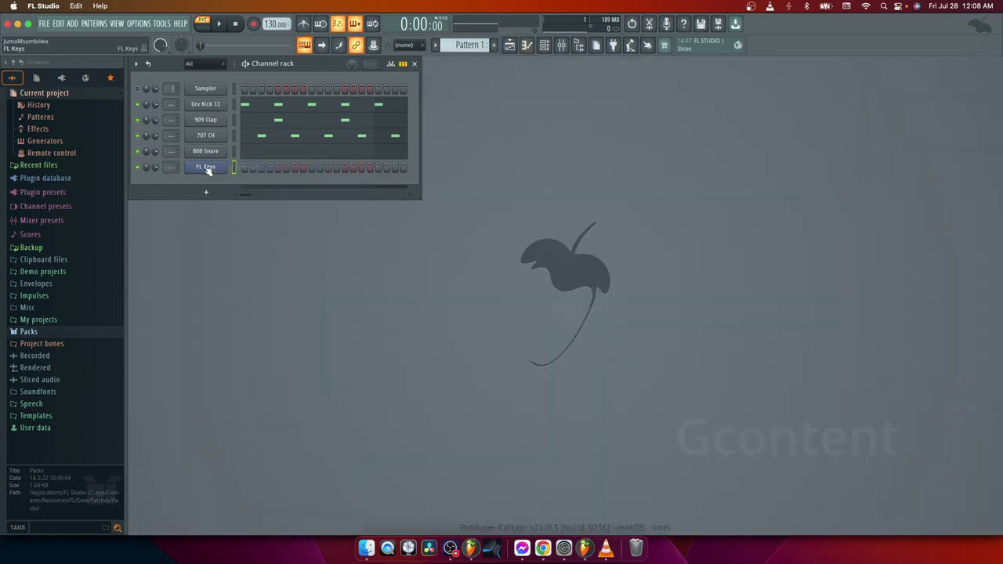
right_click(203, 168)
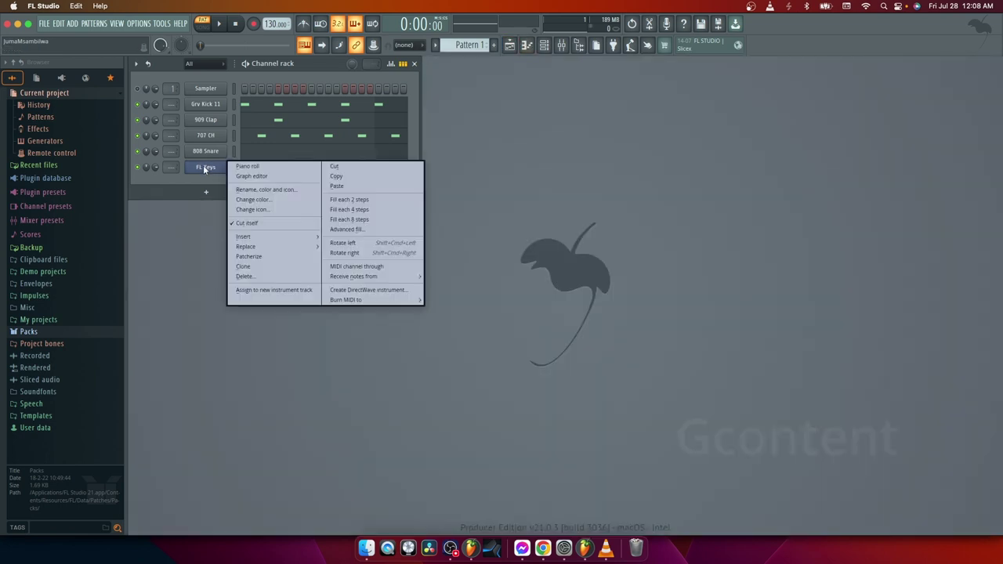
click(255, 167)
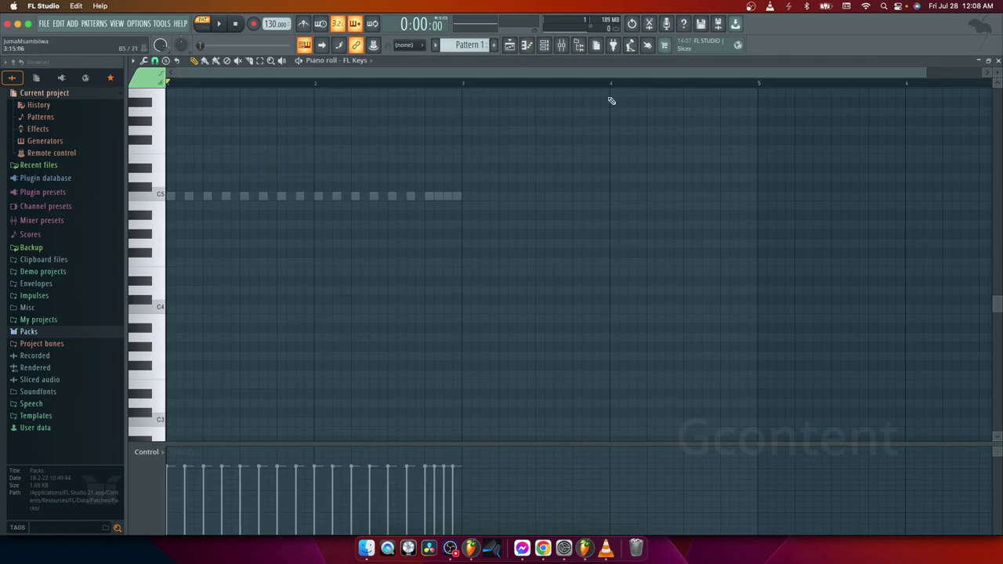
mouse_move(927, 75)
mouse_down()
mouse_move(493, 118)
mouse_move(927, 77)
mouse_up()
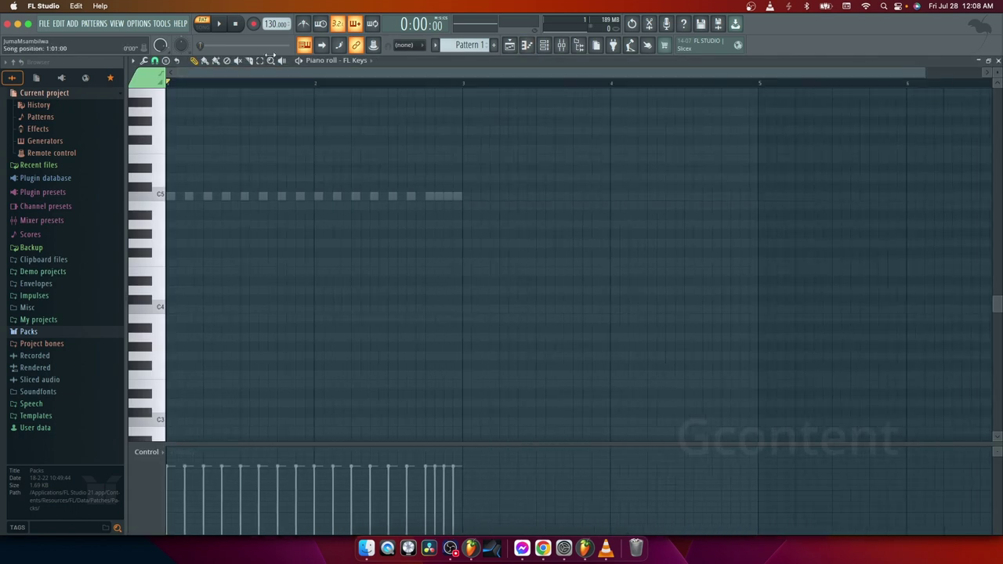
Audition C5 and a neighbouring key on the piano roll keyboard.
click(158, 194)
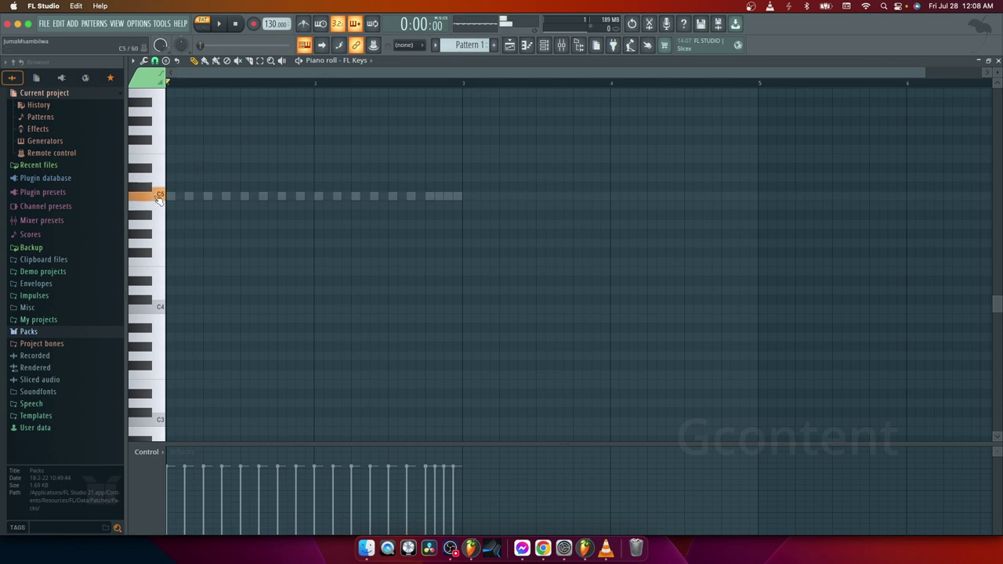
click(158, 194)
click(157, 180)
Draw a half-bar C5 note from the start of bar 1, play the pattern and stop playback.
click(204, 195)
click(204, 195)
drag(204, 195, 236, 200)
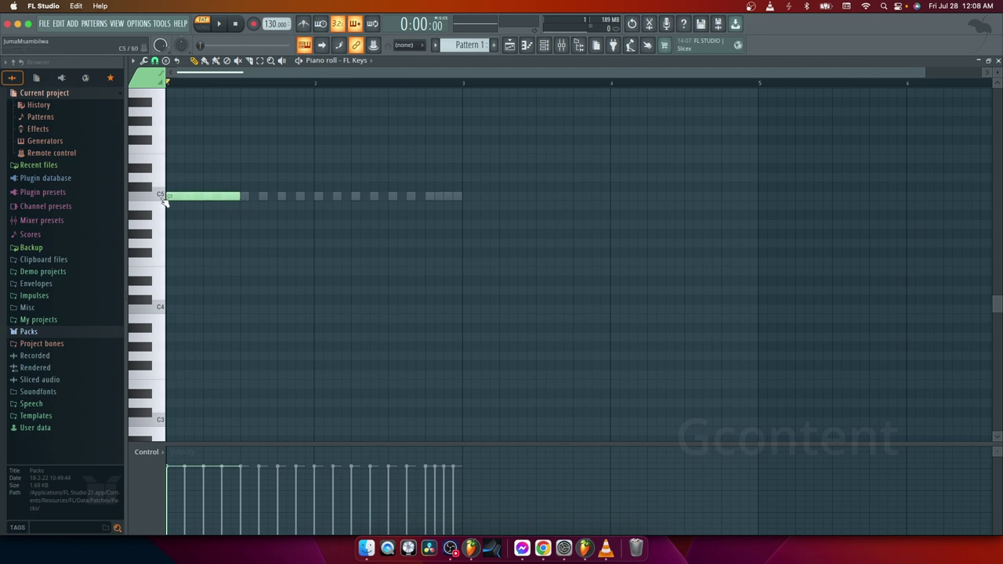
click(220, 24)
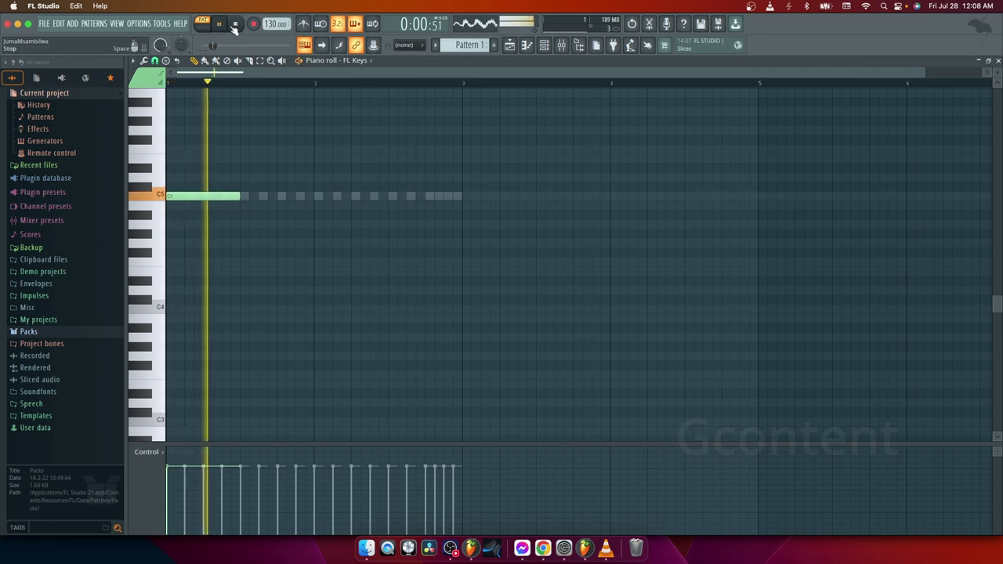
click(236, 24)
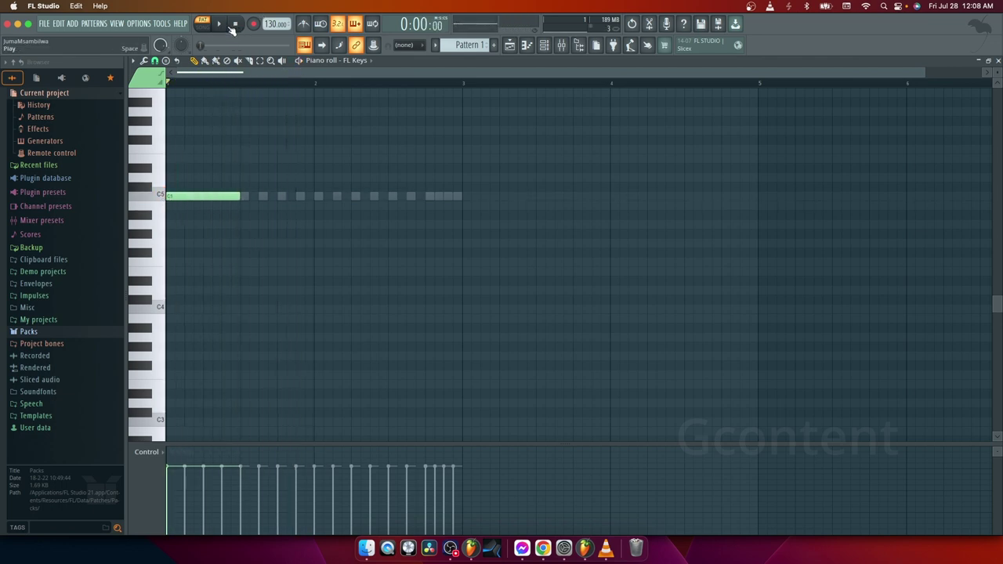
Add a half-bar D#5 note in the second half of bar 1, play the pattern and stop playback.
click(167, 197)
click(151, 171)
click(242, 169)
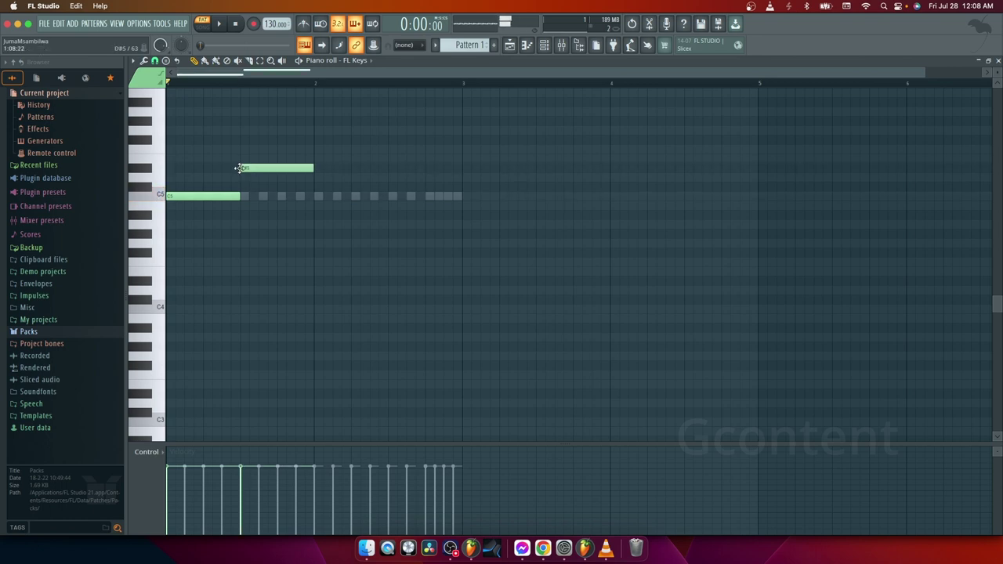
click(230, 23)
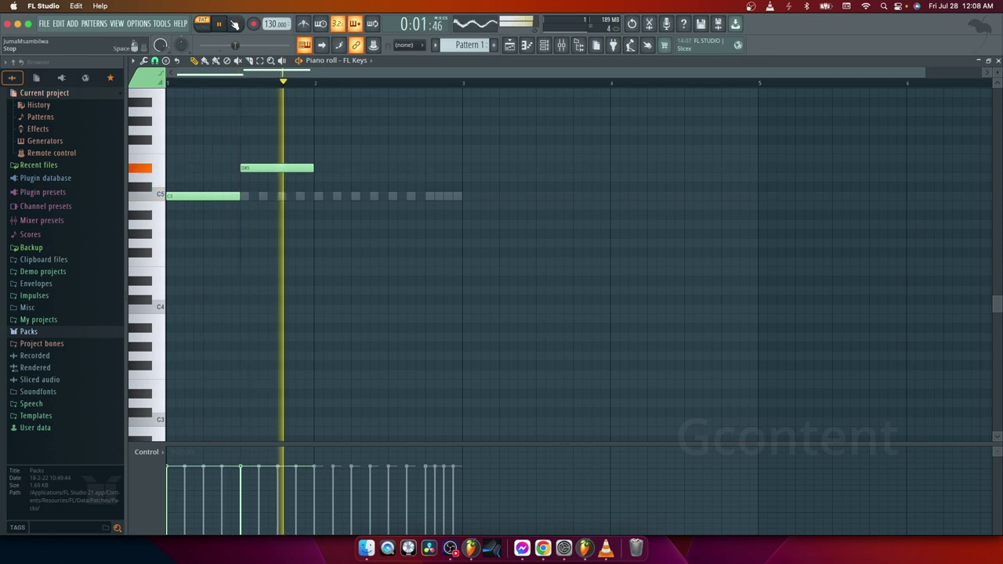
key(space)
Audition the C5 and E5 keys and delete the D#5 note from bar 1.
click(162, 196)
click(164, 162)
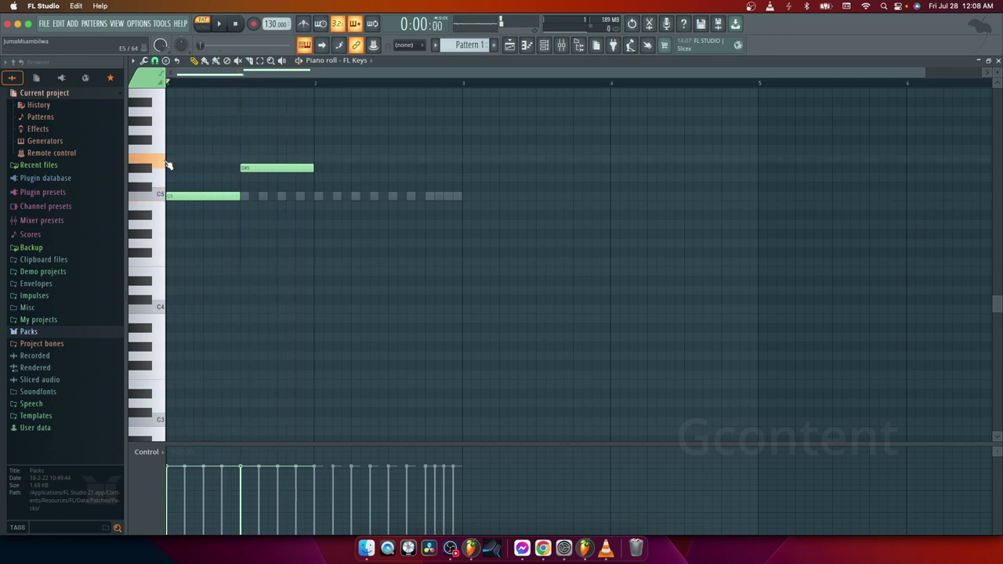
right_click(259, 169)
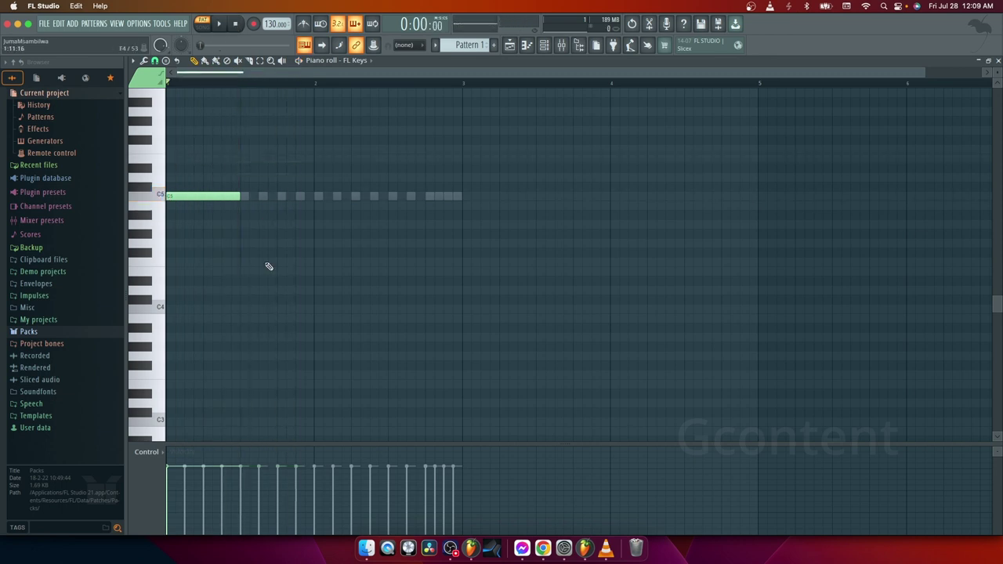
Show the Channel rack over the FL Keys piano roll.
click(543, 49)
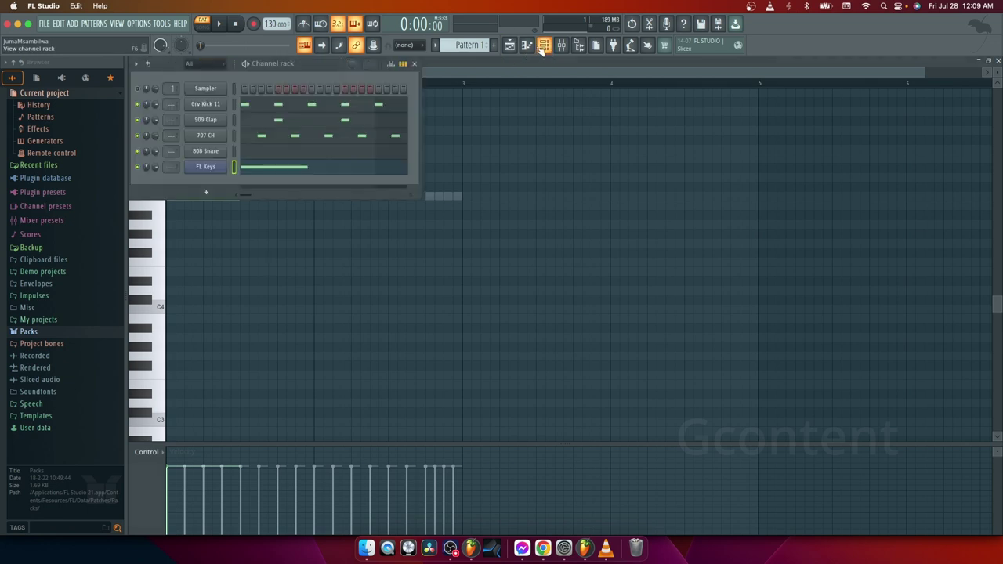
Open the FL Keys channel's note pattern in the piano roll and bring its C5 note into view.
click(291, 168)
click(291, 168)
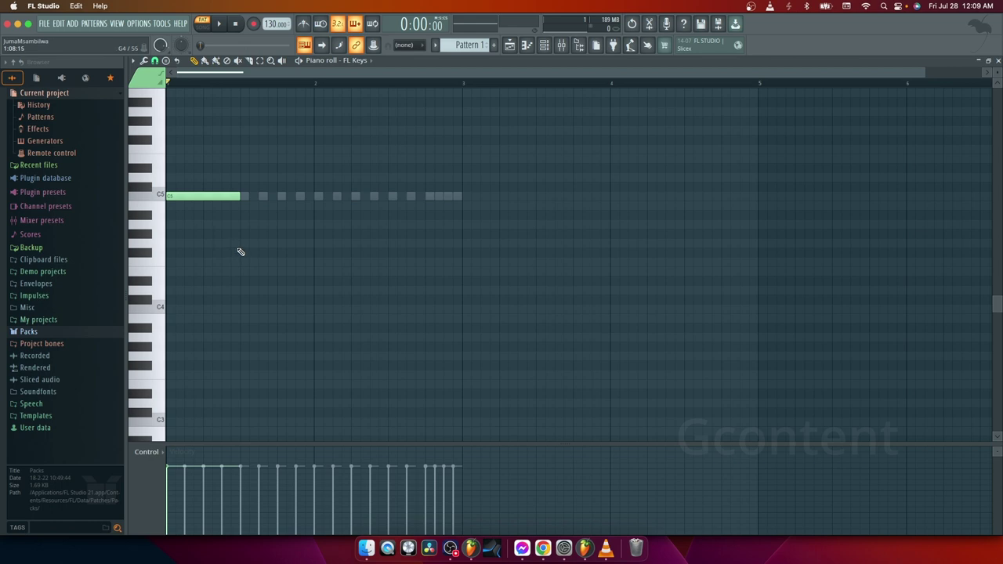
scroll(215, 233, up, 8)
scroll(215, 233, down, 8)
scroll(206, 246, up, 3)
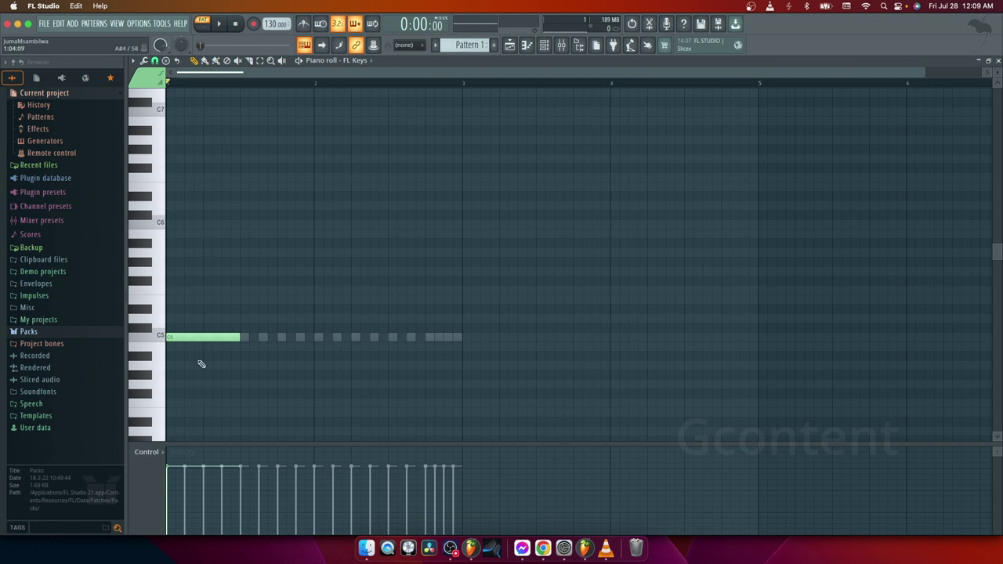
scroll(201, 364, down, 2)
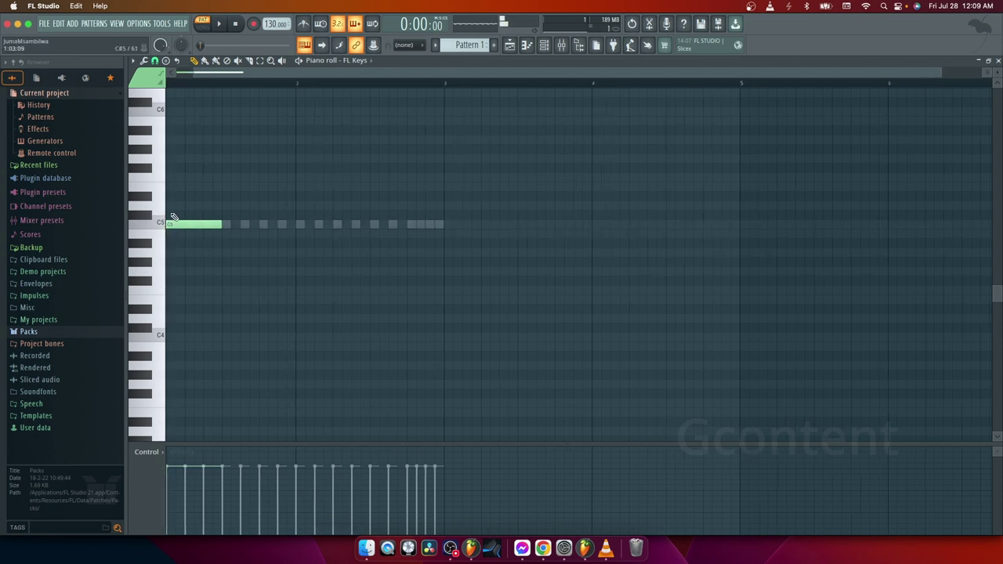
Stack E5 and G5 notes of the same length above the existing C5 note to form the first chord.
click(162, 225)
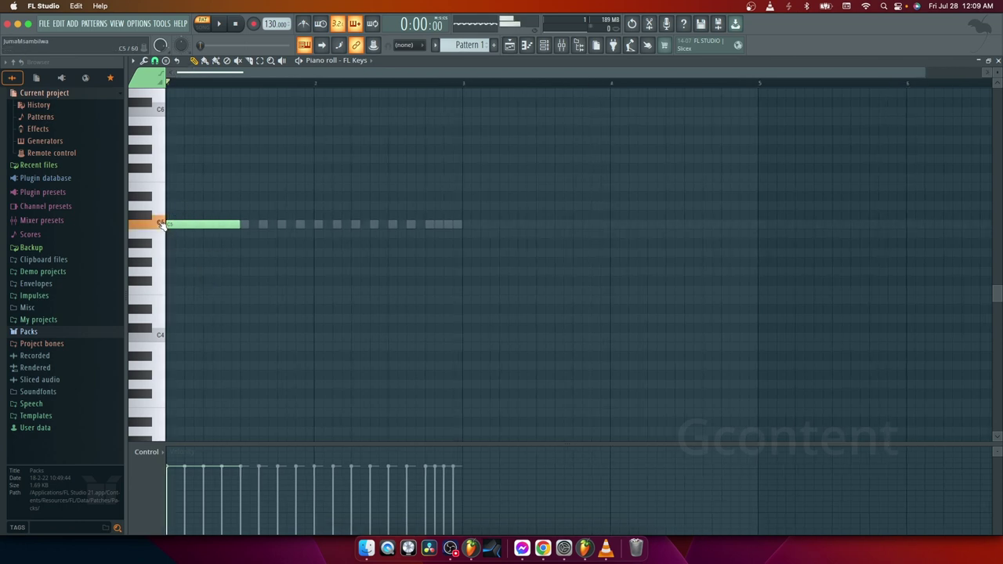
click(181, 196)
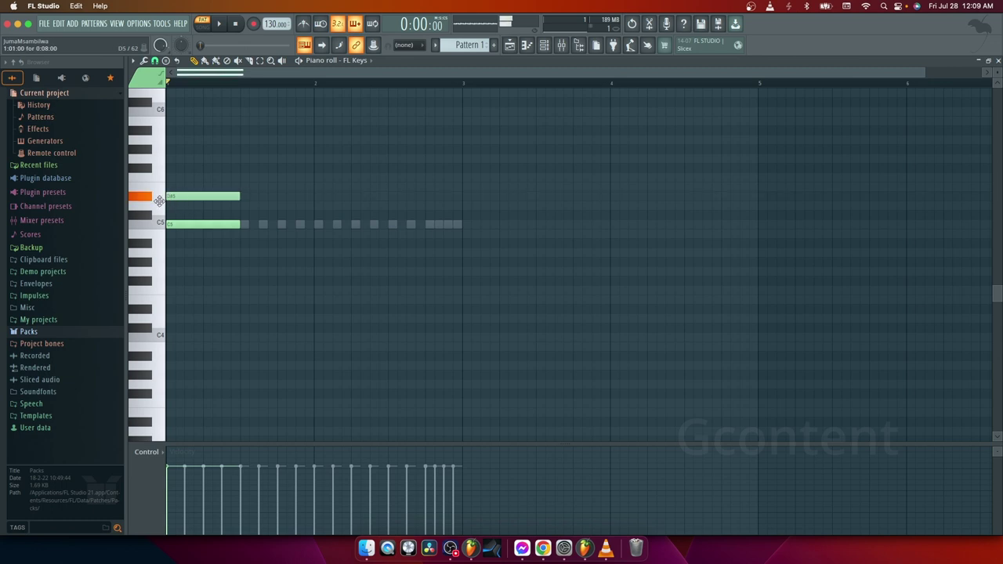
mouse_move(181, 196)
mouse_down()
mouse_move(181, 205)
mouse_move(181, 185)
mouse_up()
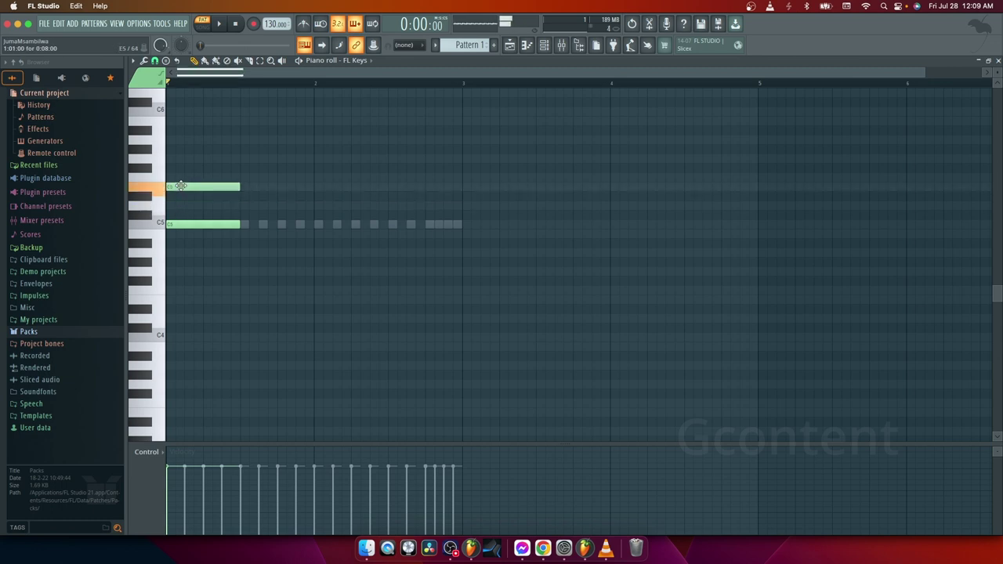
click(193, 160)
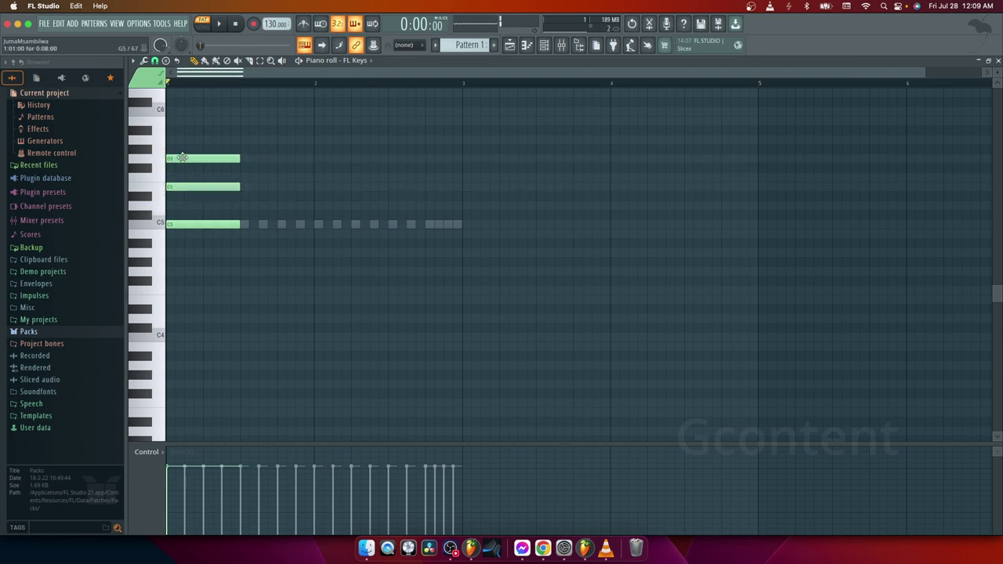
drag(193, 157, 137, 157)
drag(209, 189, 172, 187)
drag(922, 73, 815, 73)
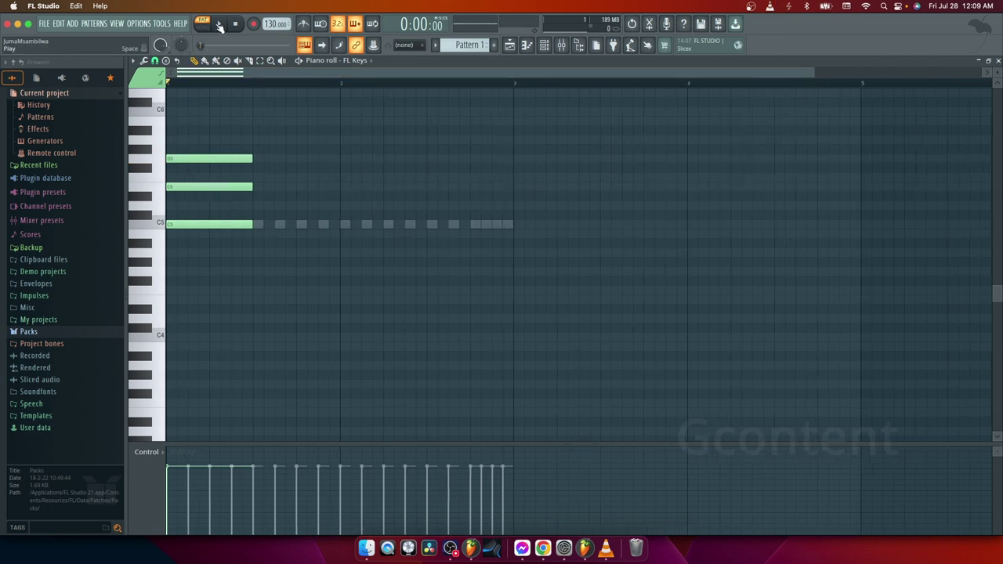
Play the pattern to hear the C5, E5 and G5 chord, and stop playback.
click(217, 25)
click(202, 25)
click(203, 24)
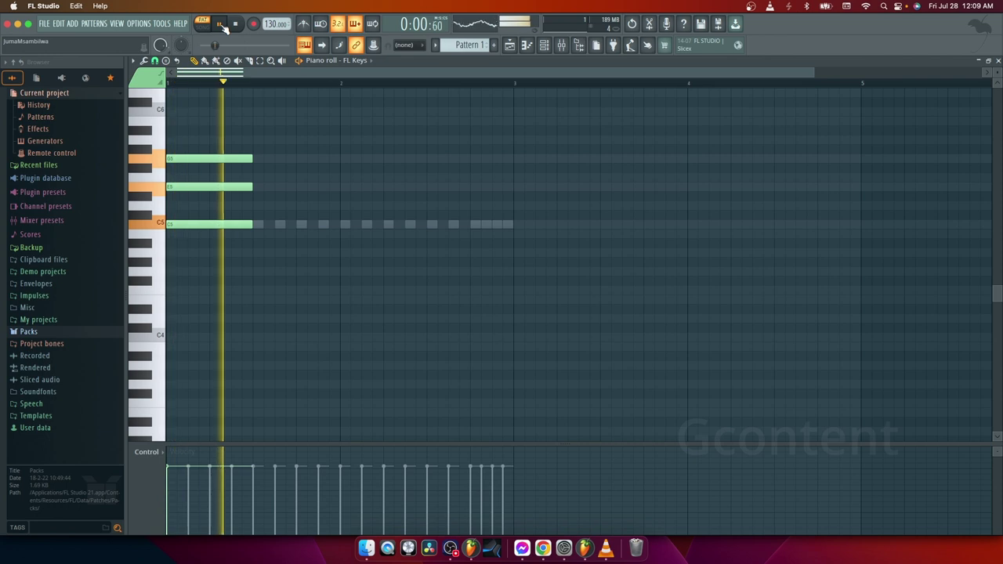
click(236, 24)
Audition the first chord with its top note raised to A5 and to C6, and return that note to G5.
scroll(226, 274, up, 5)
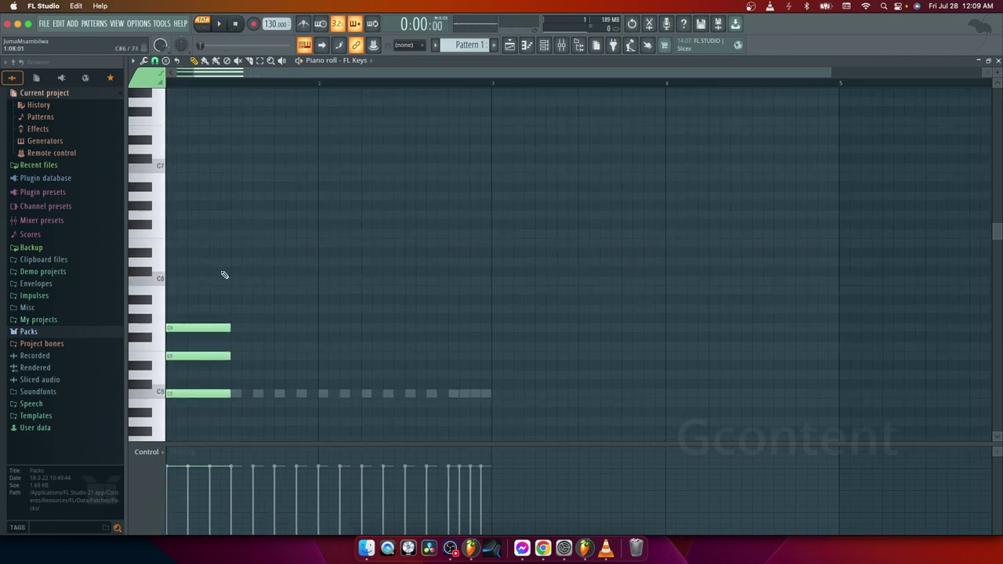
scroll(310, 347, down, 6)
scroll(311, 347, up, 2)
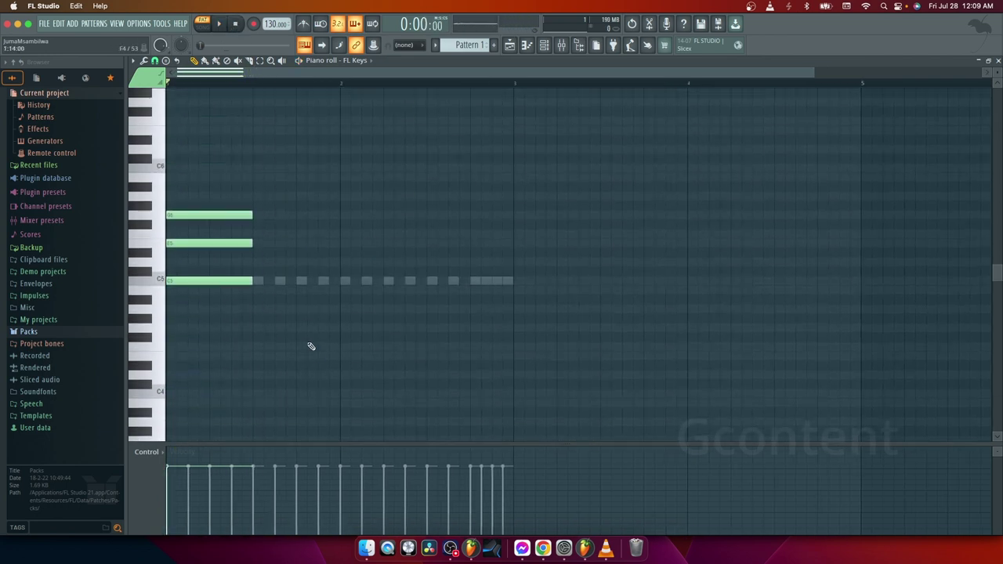
drag(191, 218, 192, 198)
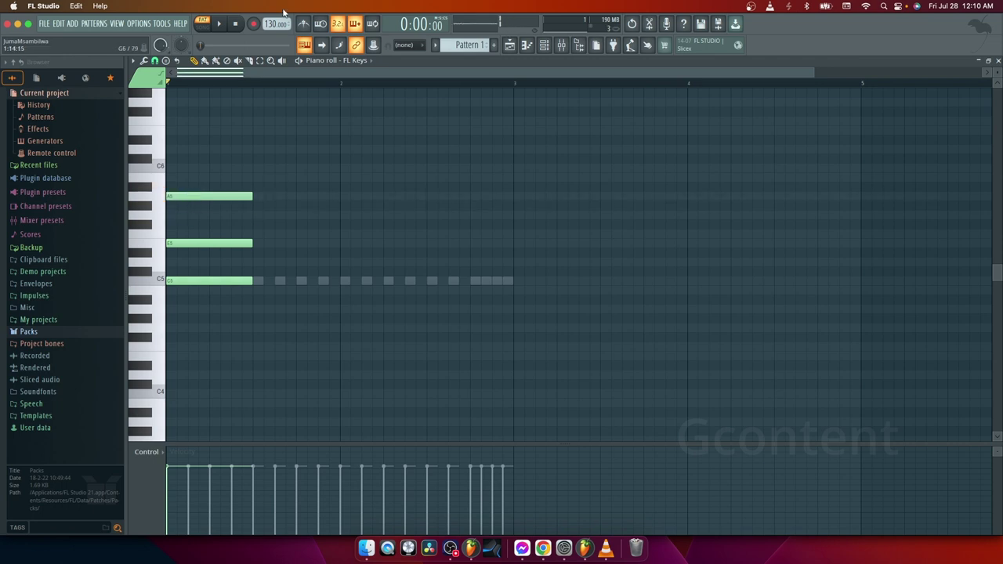
click(237, 24)
drag(184, 197, 202, 164)
click(218, 24)
click(235, 24)
click(219, 23)
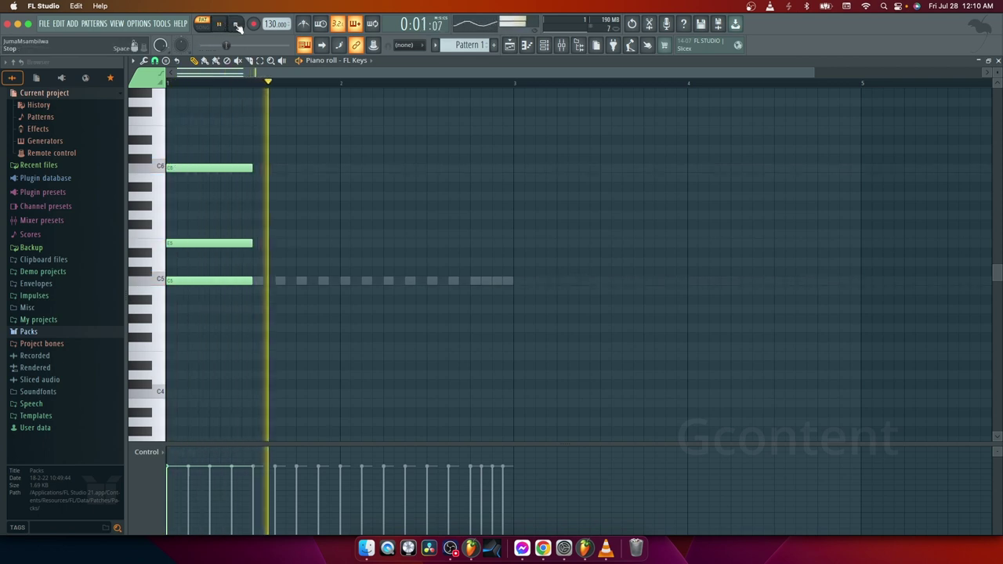
click(237, 24)
drag(193, 168, 188, 217)
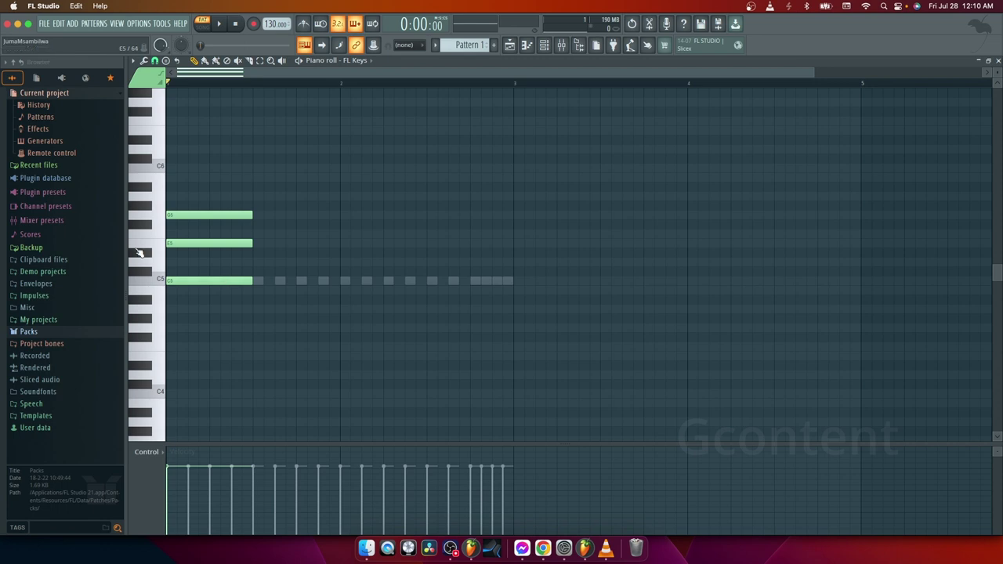
Listen to the first chord again on its own, leaving the second half of bar 1 empty.
click(261, 282)
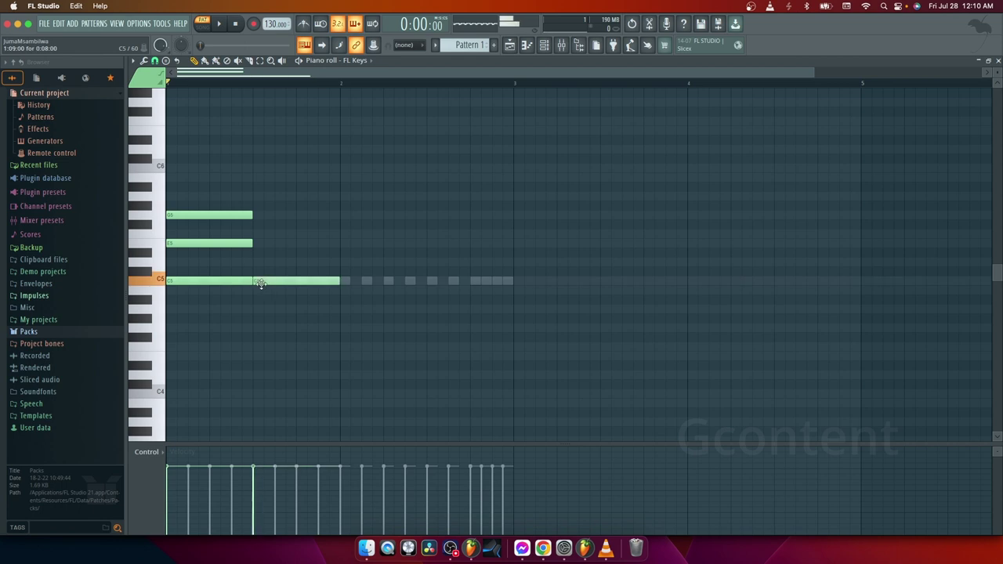
right_click(258, 283)
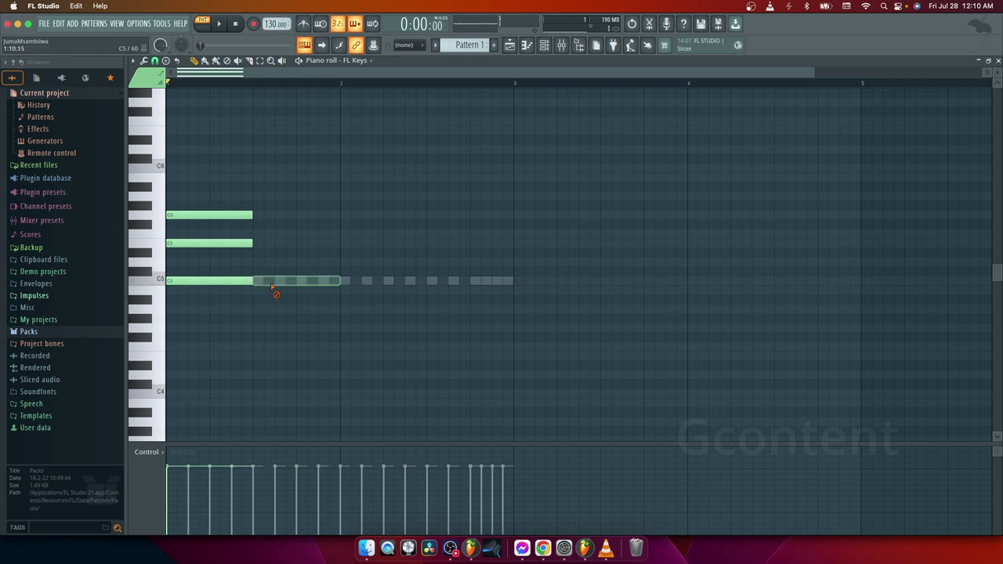
click(221, 27)
key(space)
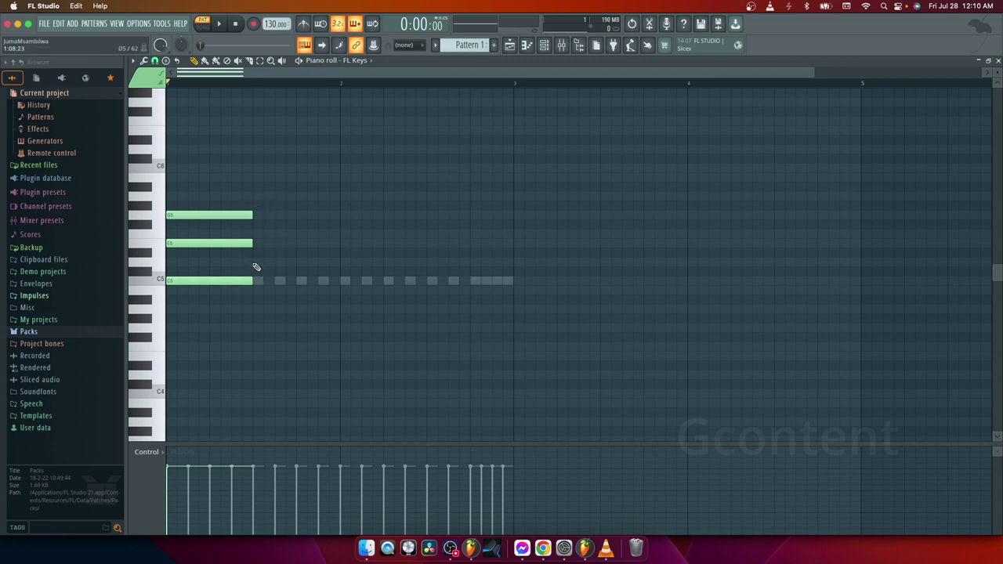
click(219, 24)
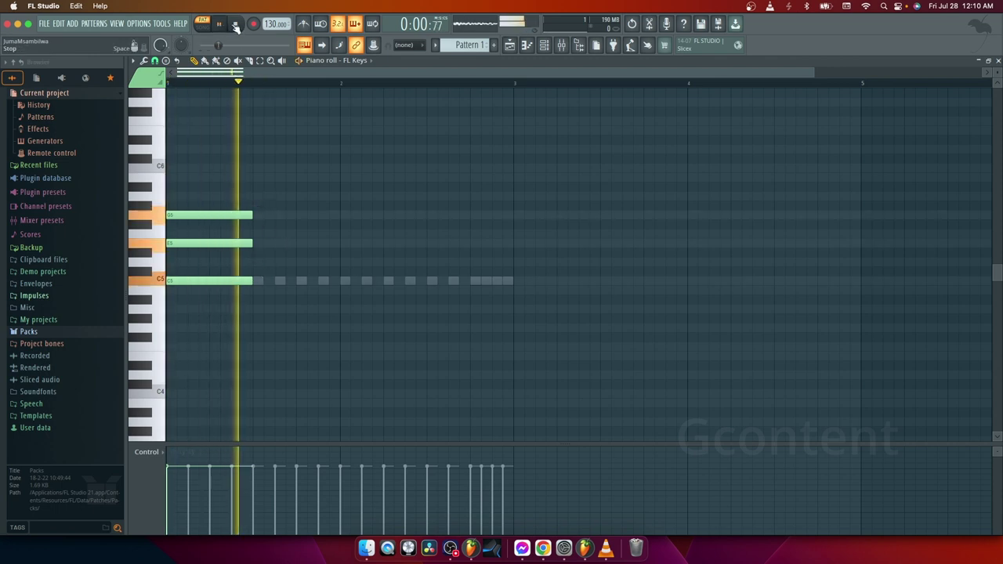
click(235, 24)
Add a D5, F5 and A5 chord in the second half of bar 1 and play back both chords.
click(257, 261)
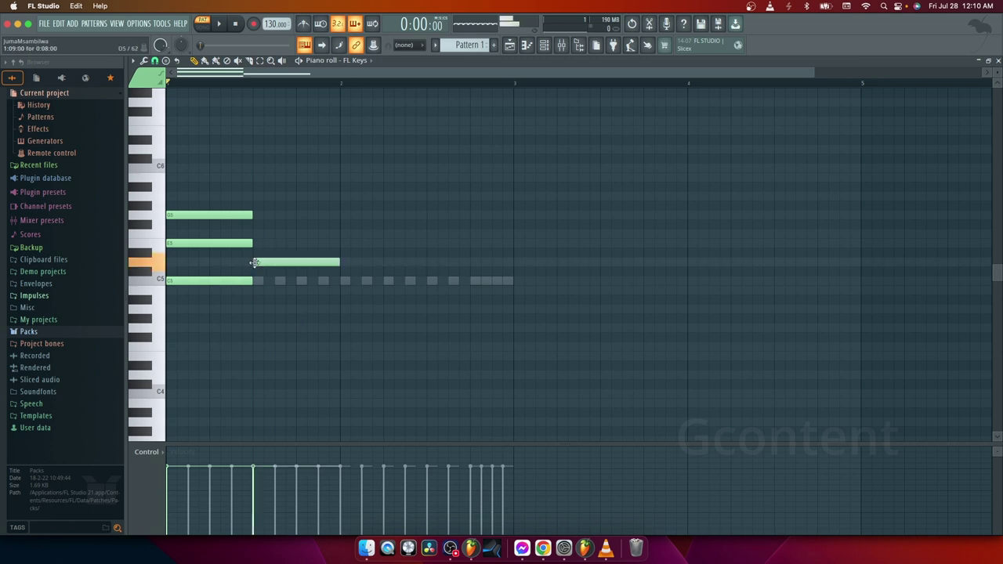
click(255, 233)
click(255, 196)
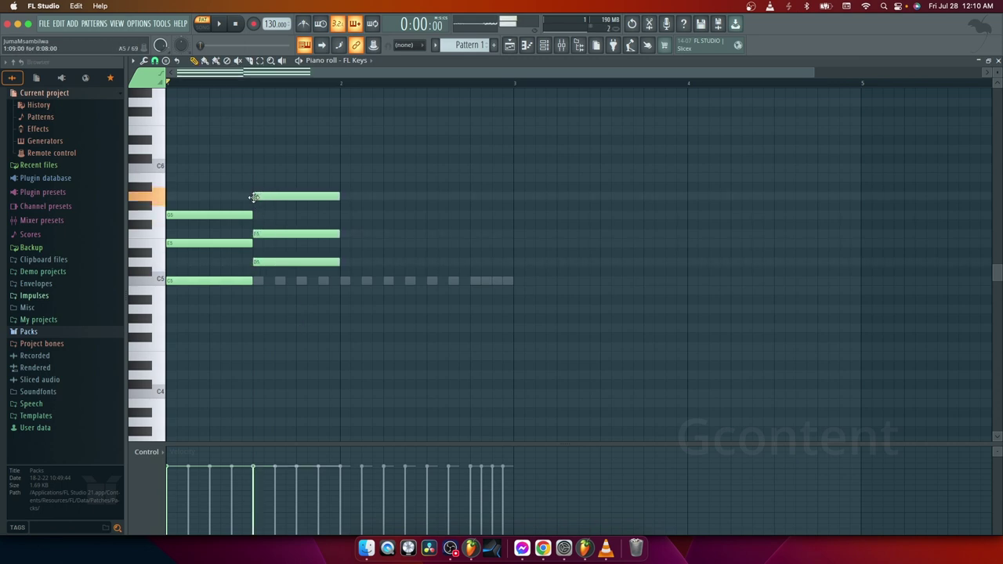
click(222, 24)
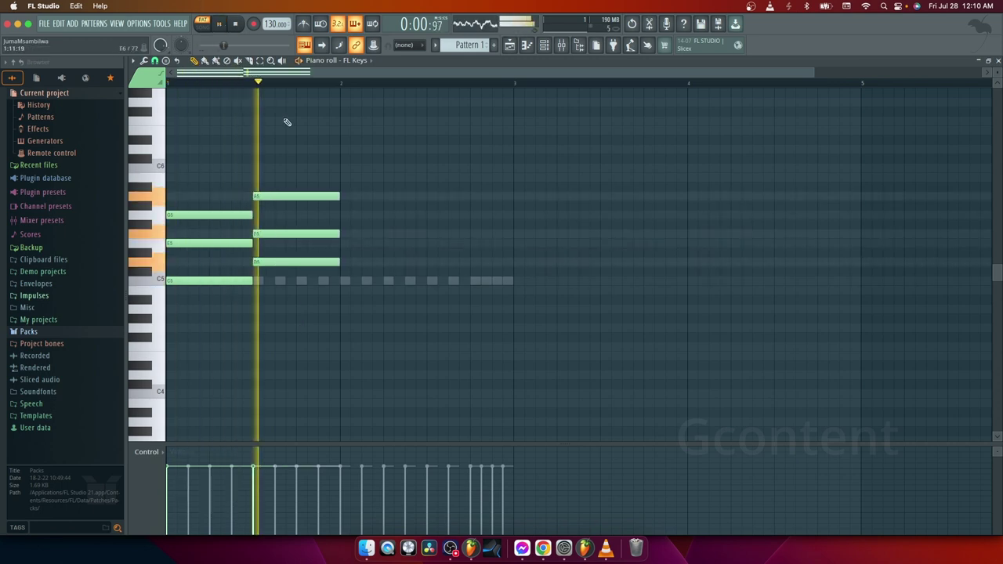
click(236, 25)
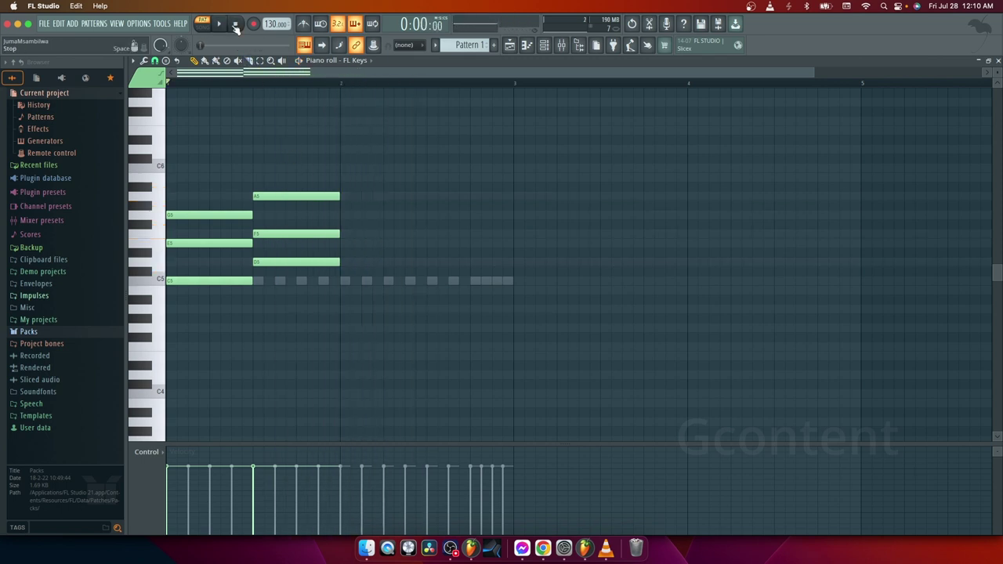
click(222, 24)
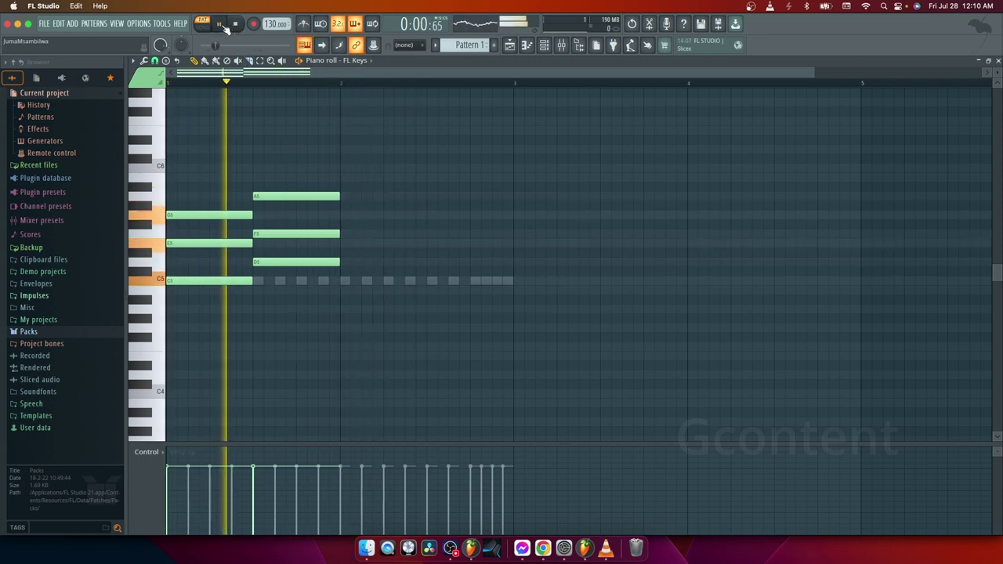
click(235, 24)
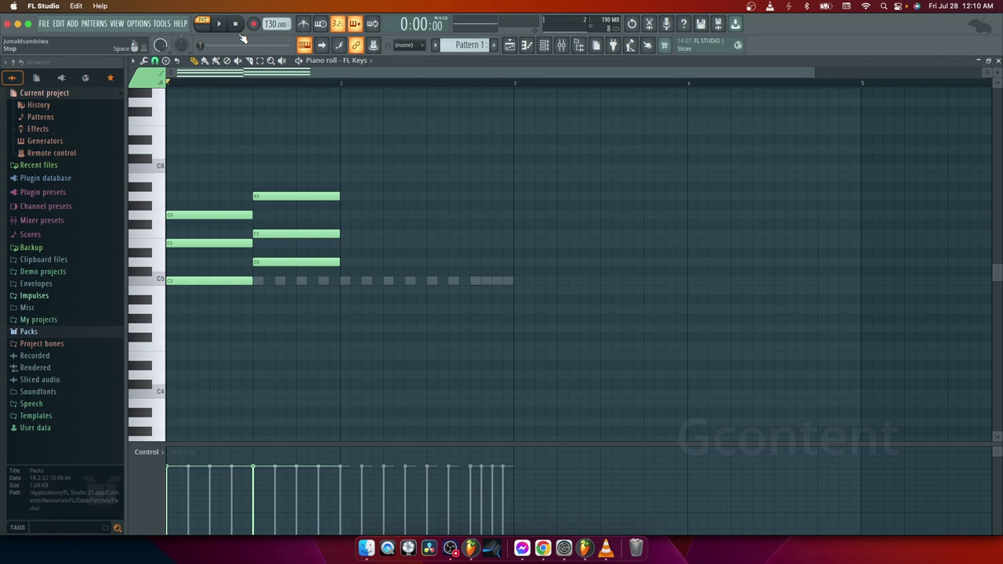
Add a C5, E5 and G5 chord at the start of bar 2, matching the first chord's length.
click(342, 216)
right_click(345, 216)
click(154, 292)
click(157, 283)
click(342, 280)
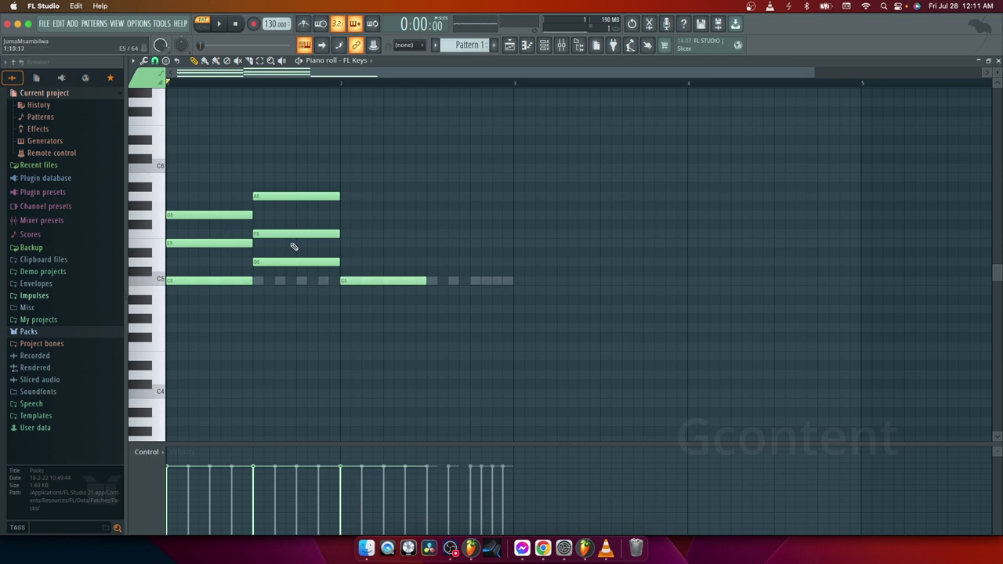
click(345, 242)
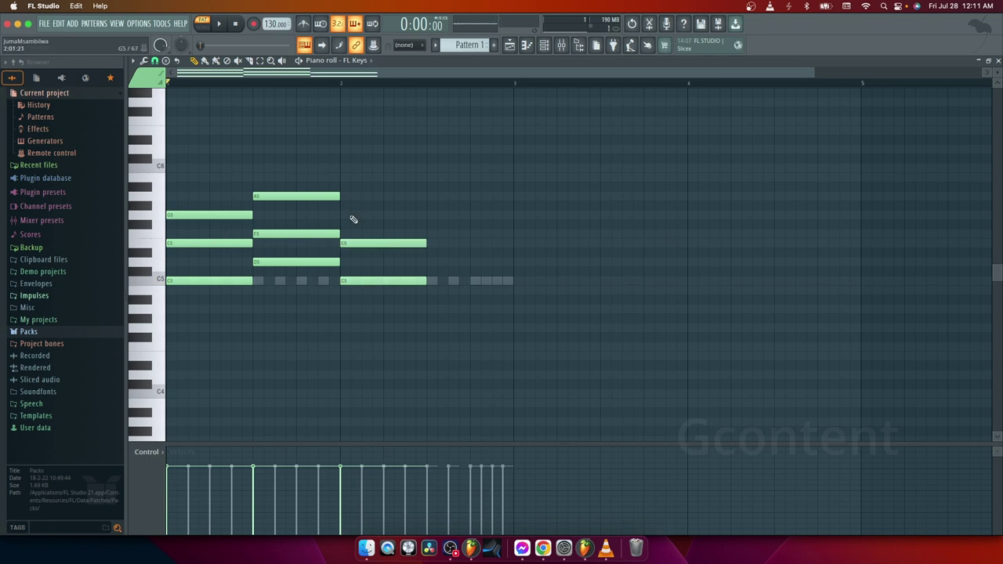
scroll(352, 219, up, 1)
drag(344, 206, 348, 248)
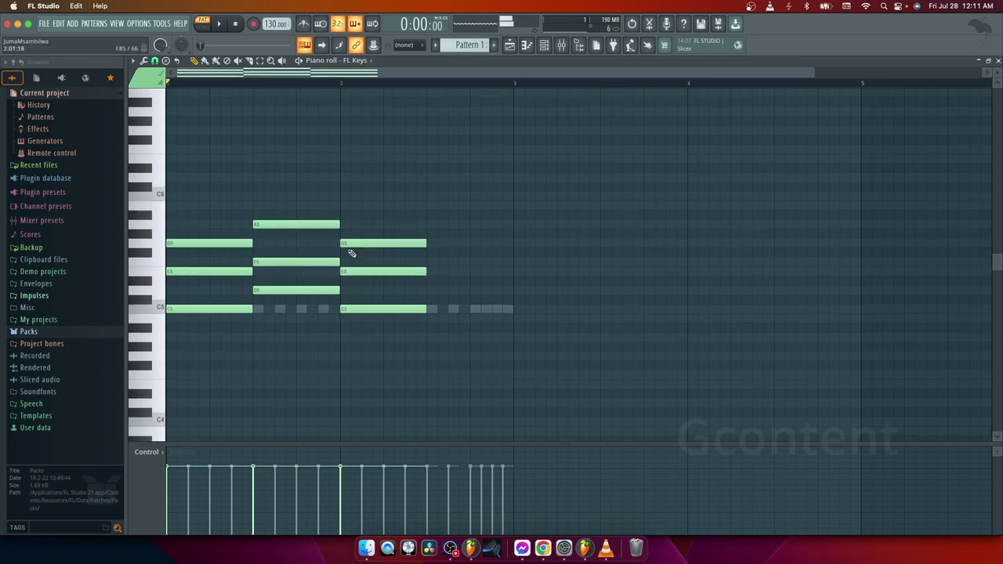
Play the three-chord sequence to hear it, and stop playback.
scroll(391, 266, down, 3)
key(space)
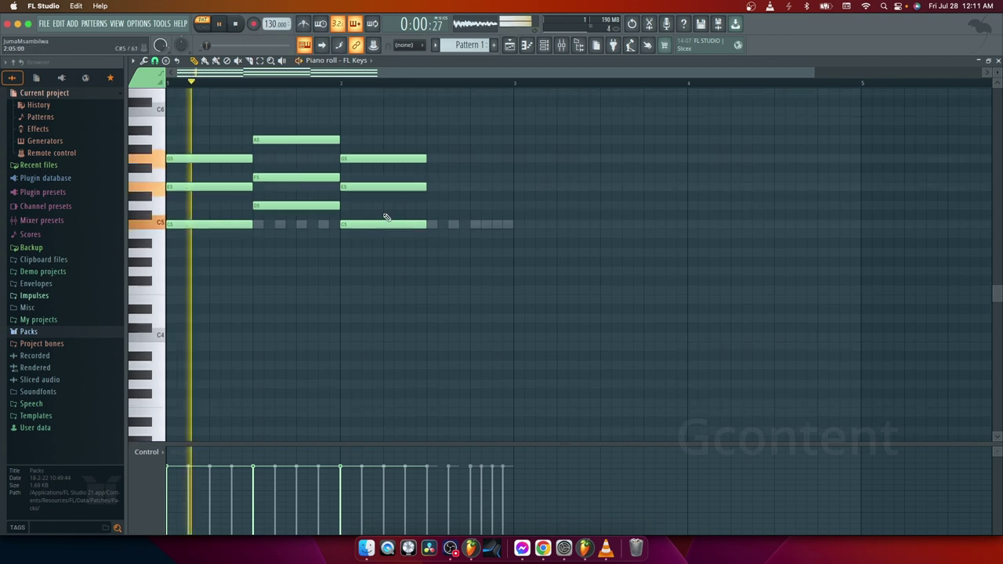
scroll(379, 220, up, 6)
scroll(423, 286, down, 9)
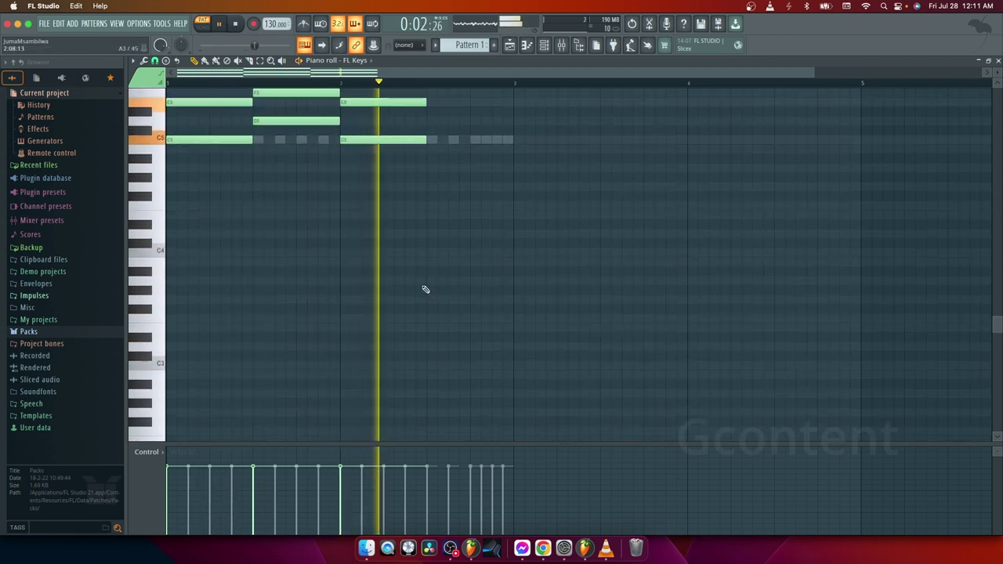
scroll(423, 289, up, 3)
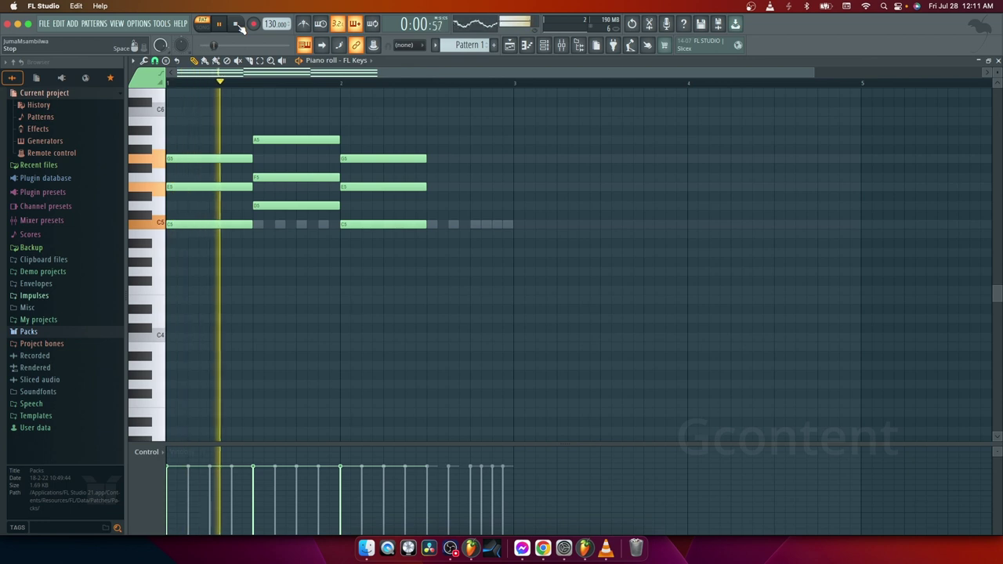
scroll(382, 191, up, 3)
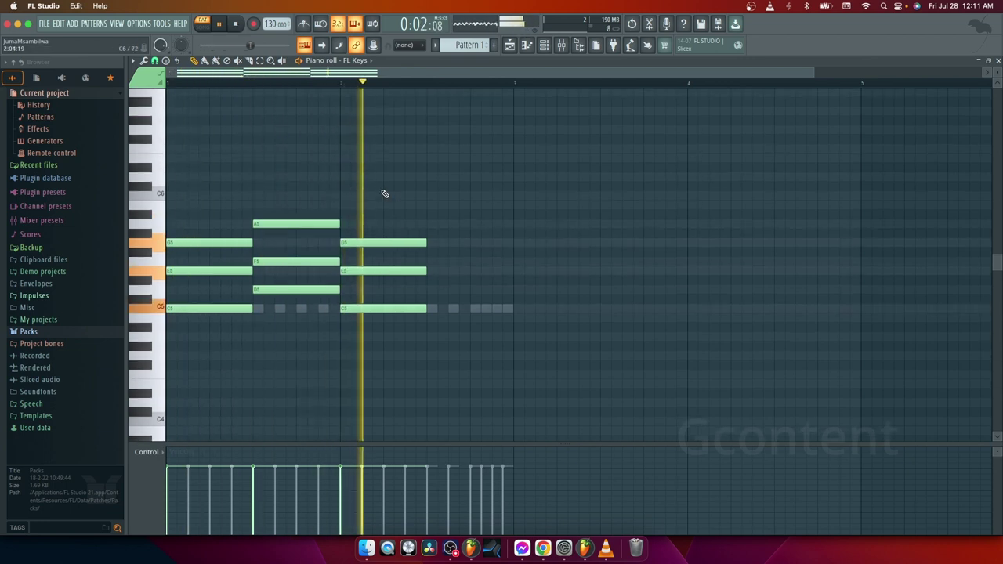
click(237, 24)
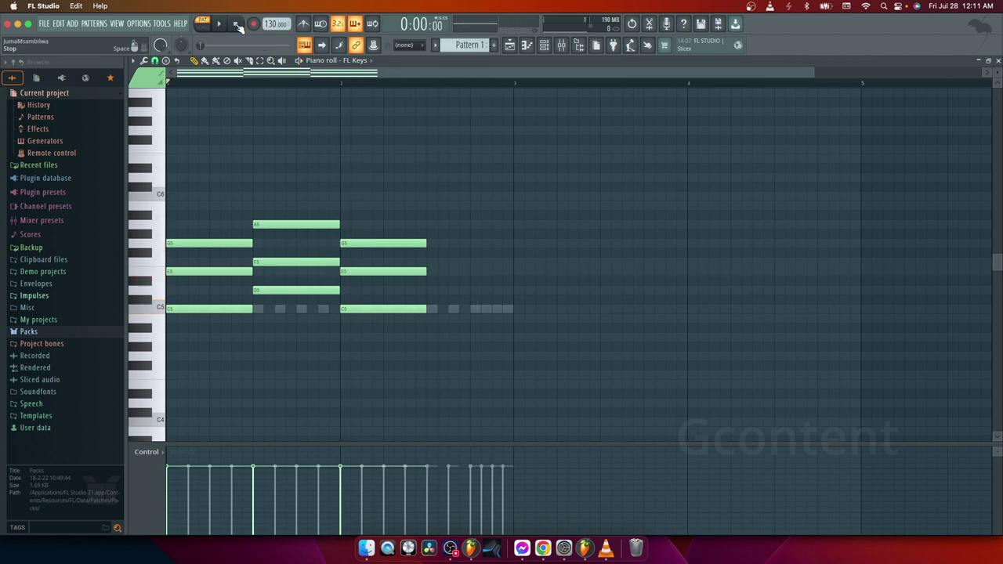
Add an A4, C5 and D5 chord in the second half of bar 2 and play the four-chord progression.
click(164, 341)
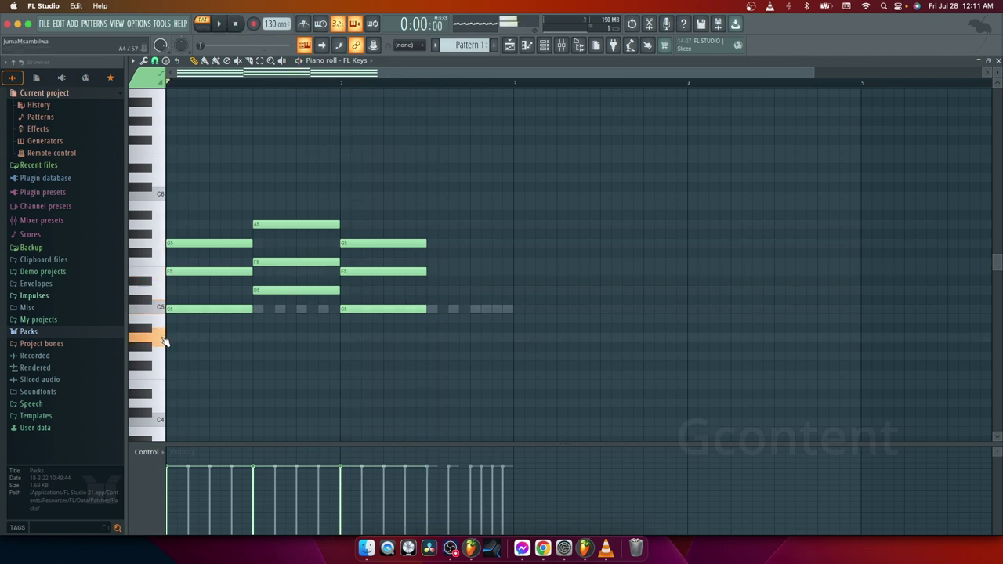
click(432, 338)
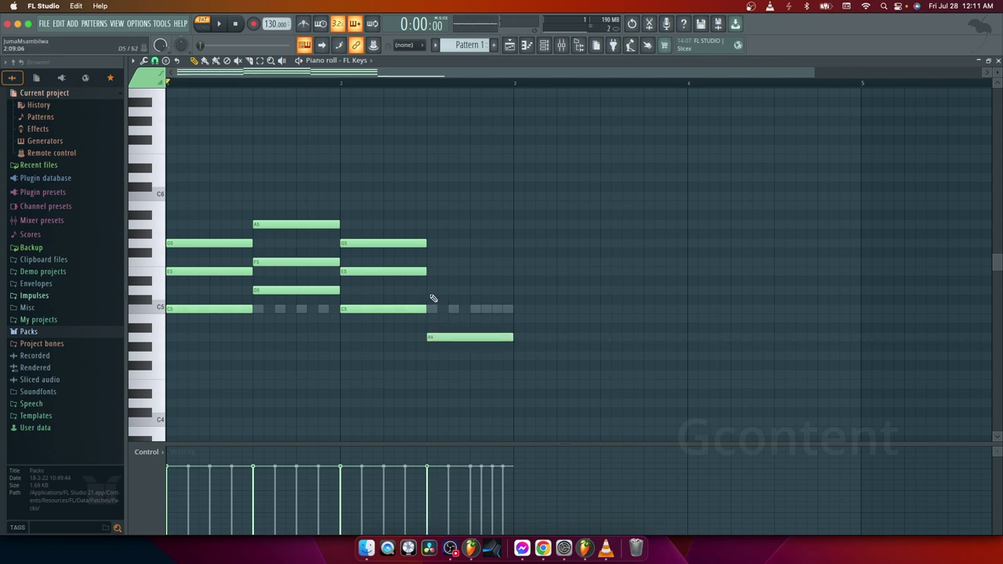
click(431, 310)
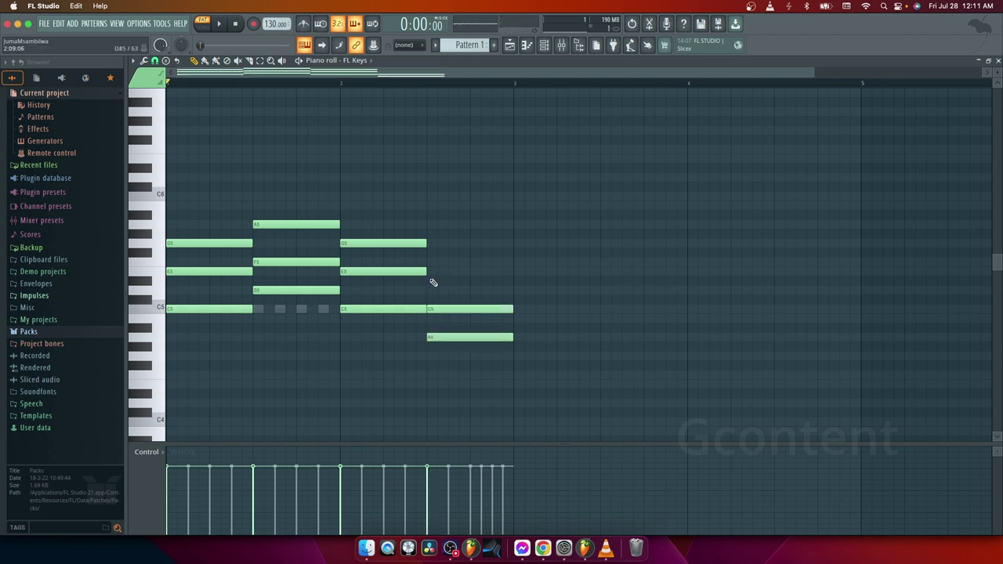
click(431, 290)
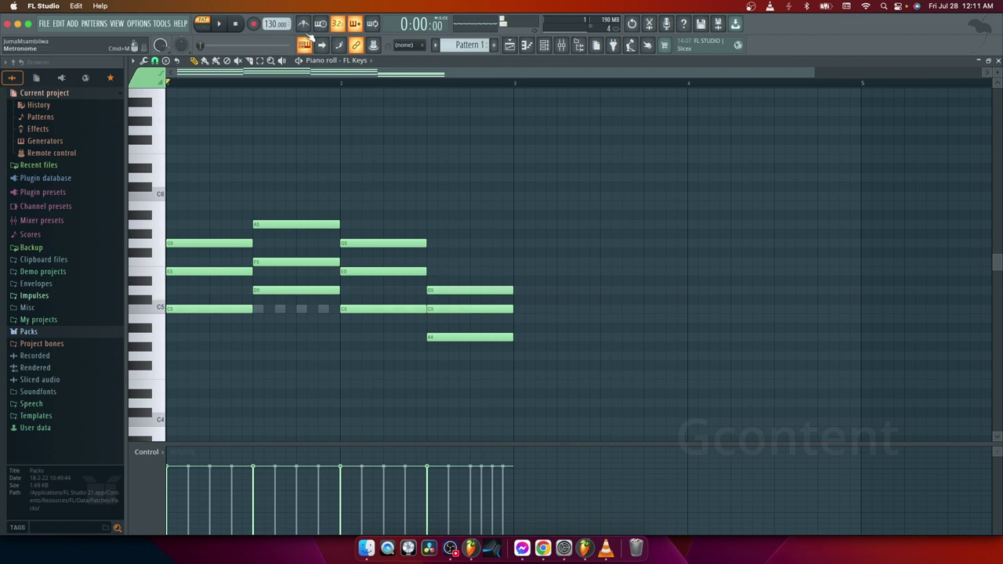
click(219, 24)
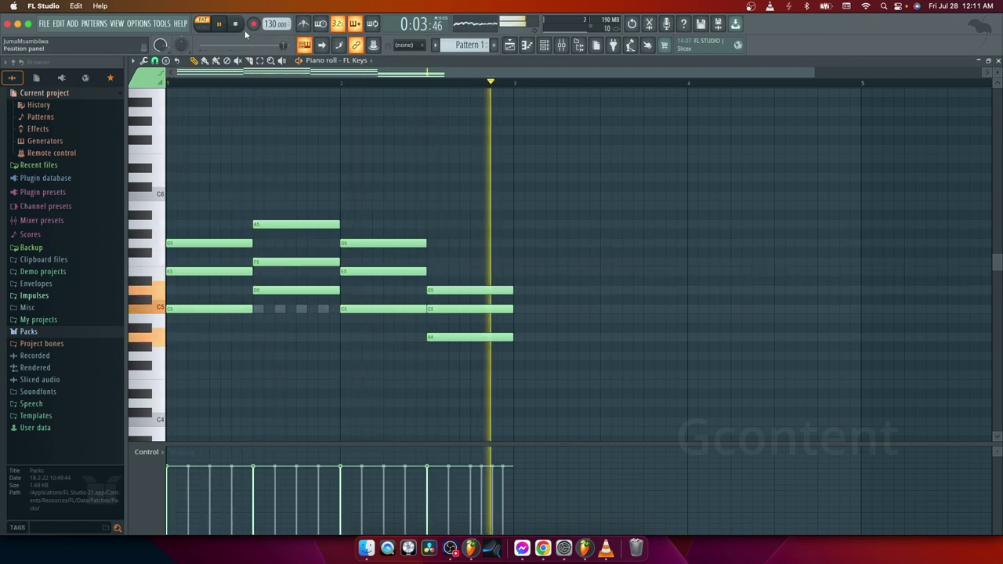
key(space)
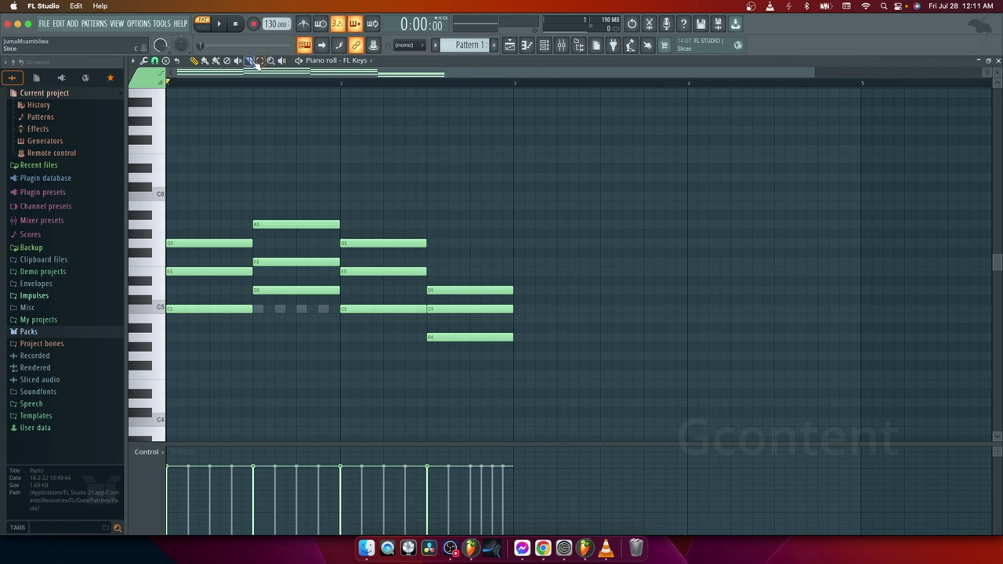
Raise the last chord's top note by semitones to E5, auditioning the chord along the way, and play back the progression.
click(283, 61)
mouse_move(389, 104)
mouse_down()
mouse_move(483, 112)
mouse_move(443, 111)
mouse_up()
click(195, 62)
drag(451, 291, 448, 280)
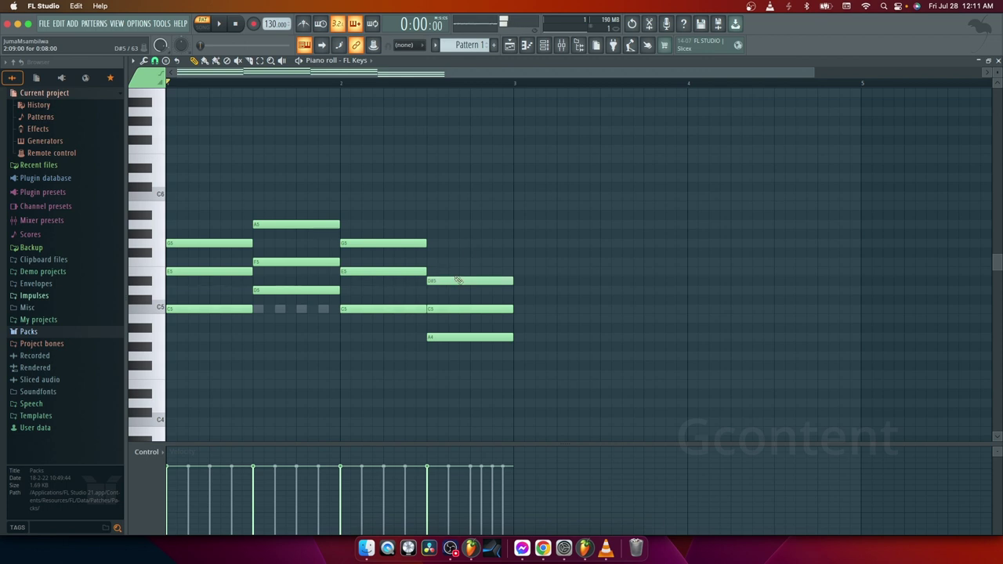
click(251, 61)
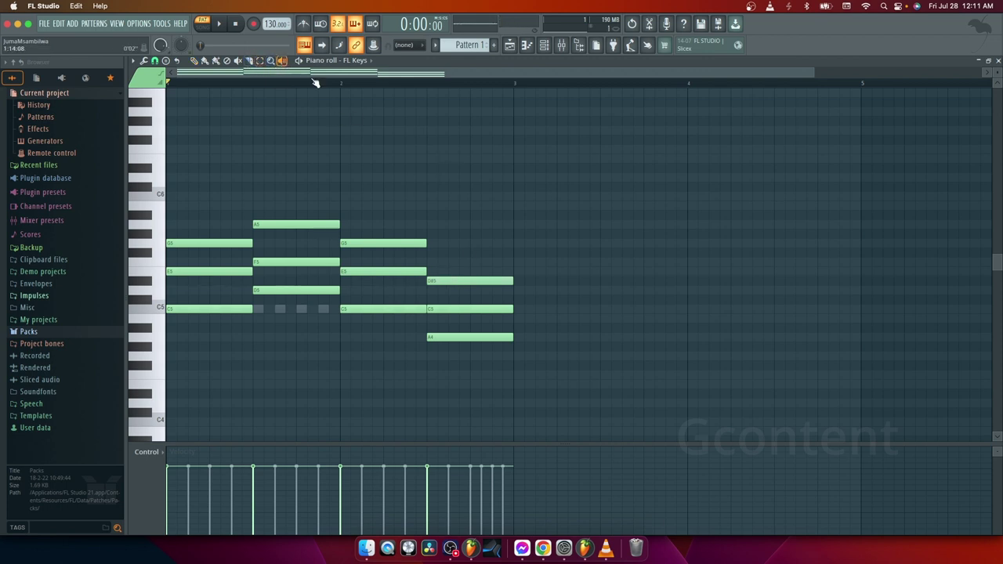
click(460, 159)
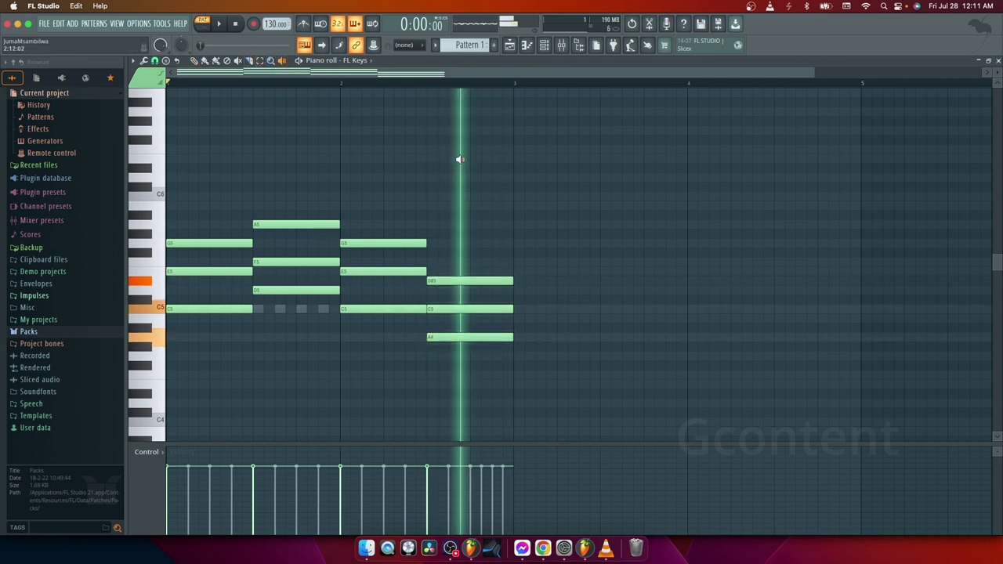
click(195, 61)
drag(435, 280, 436, 271)
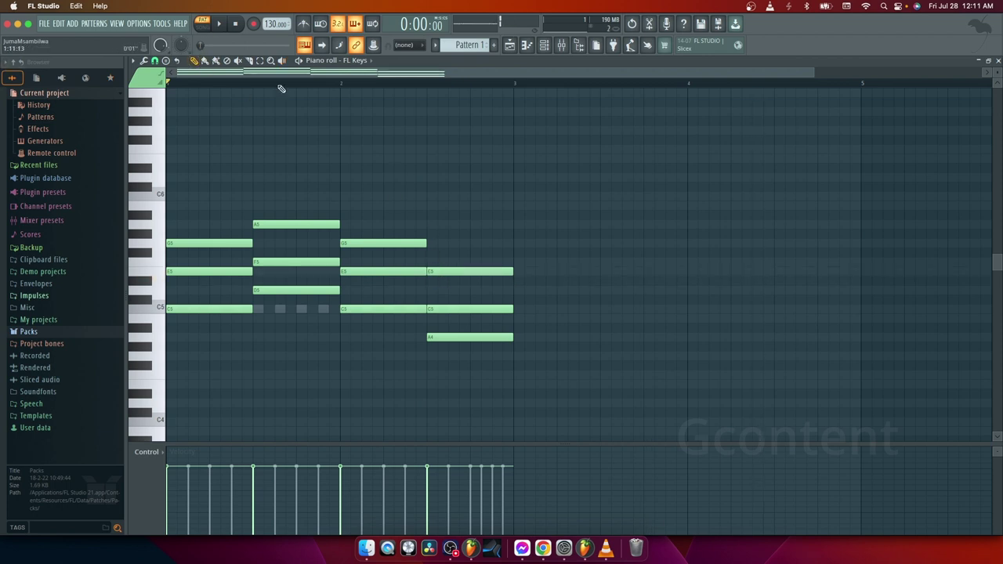
click(220, 24)
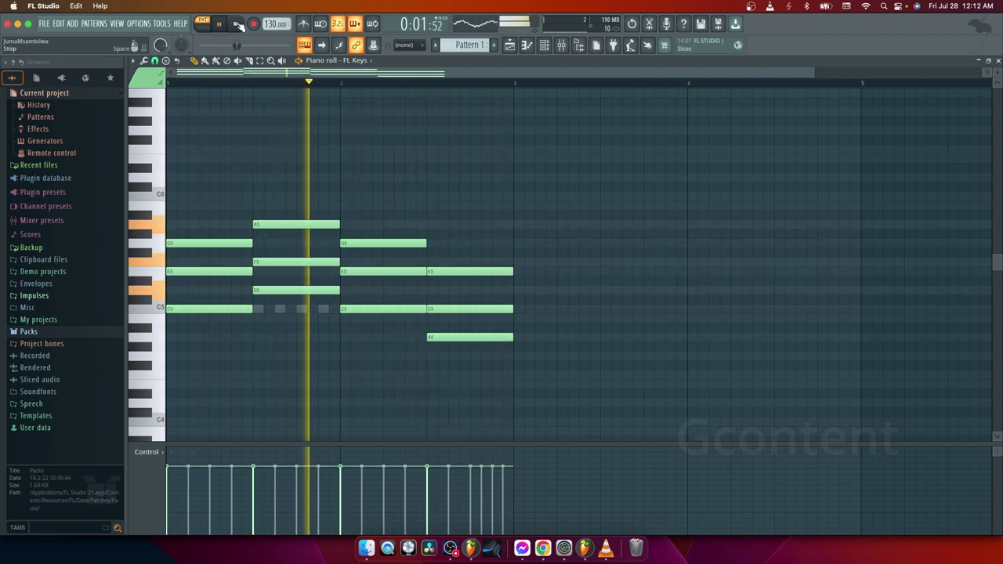
click(239, 24)
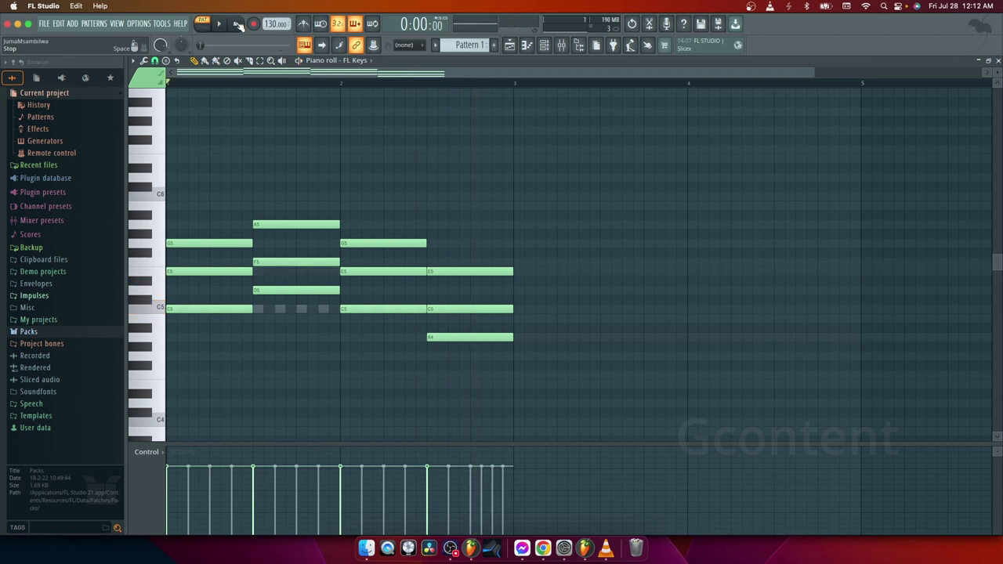
Show the channel rack and reopen the FL Keys notes in the piano roll.
click(544, 45)
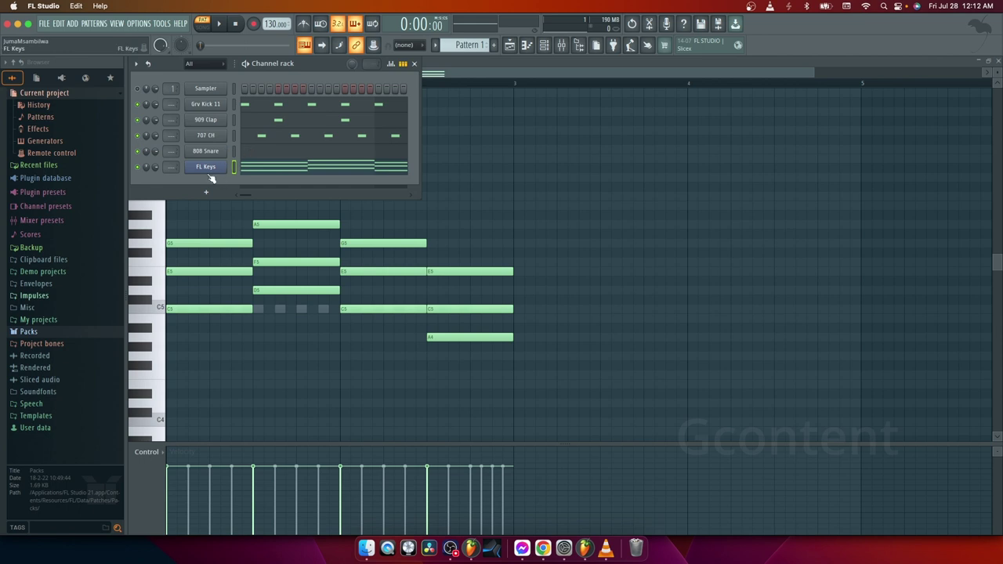
click(249, 171)
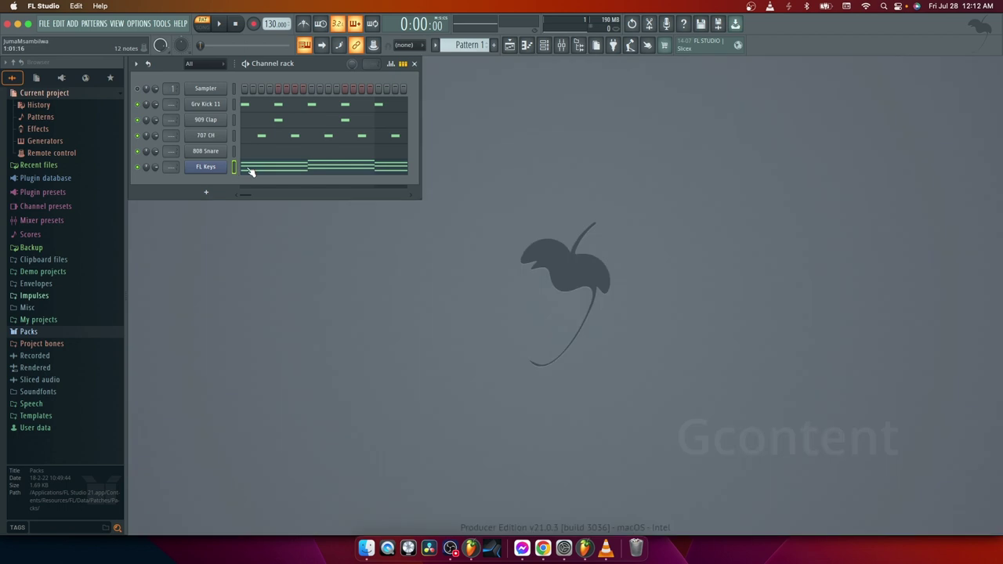
click(260, 172)
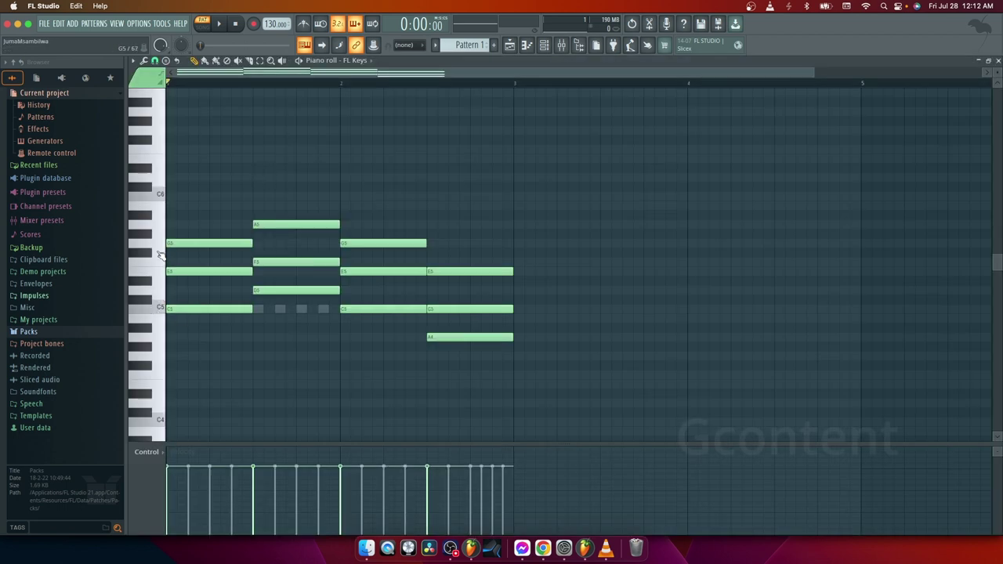
Preview the E5 and G5 keys, play the start of the progression and stop playback.
scroll(164, 250, up, 2)
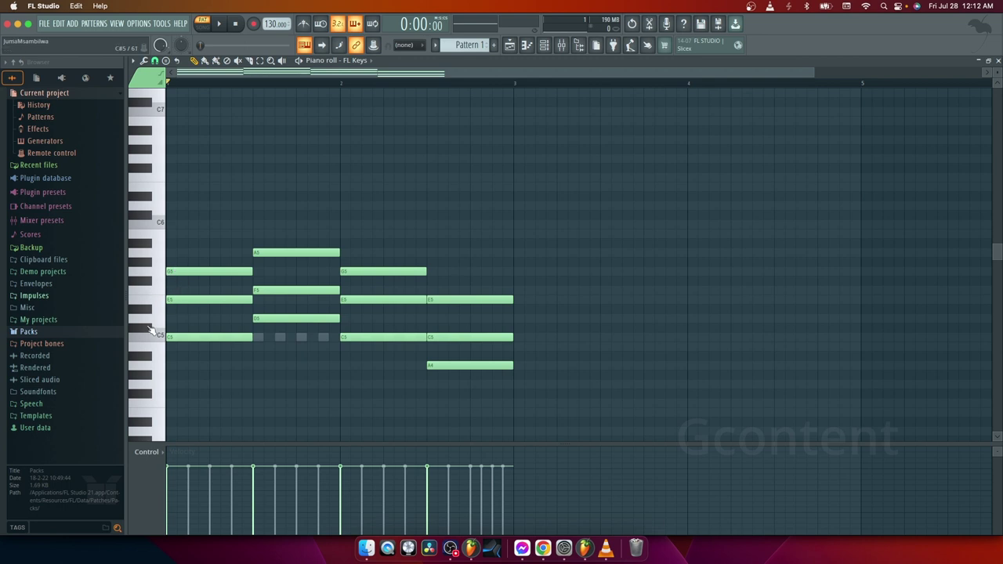
click(162, 302)
click(161, 270)
click(228, 26)
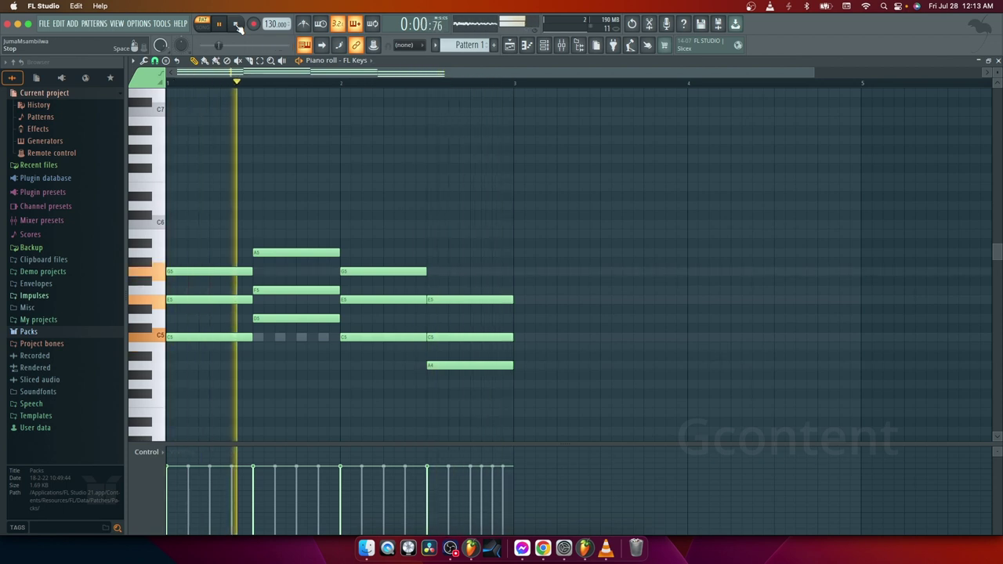
click(236, 24)
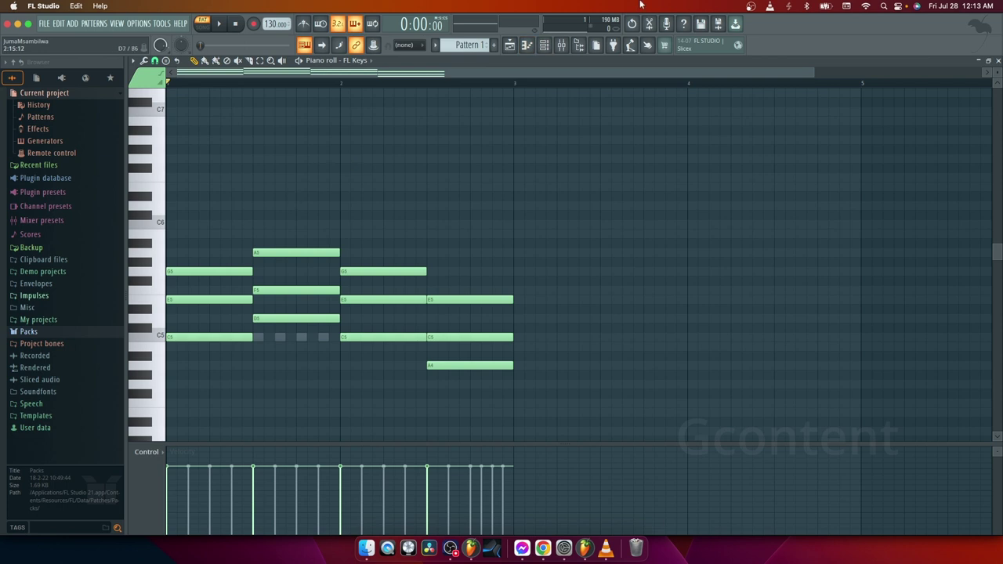
Check the FL Keys channel in the channel rack and return to its piano roll.
click(544, 45)
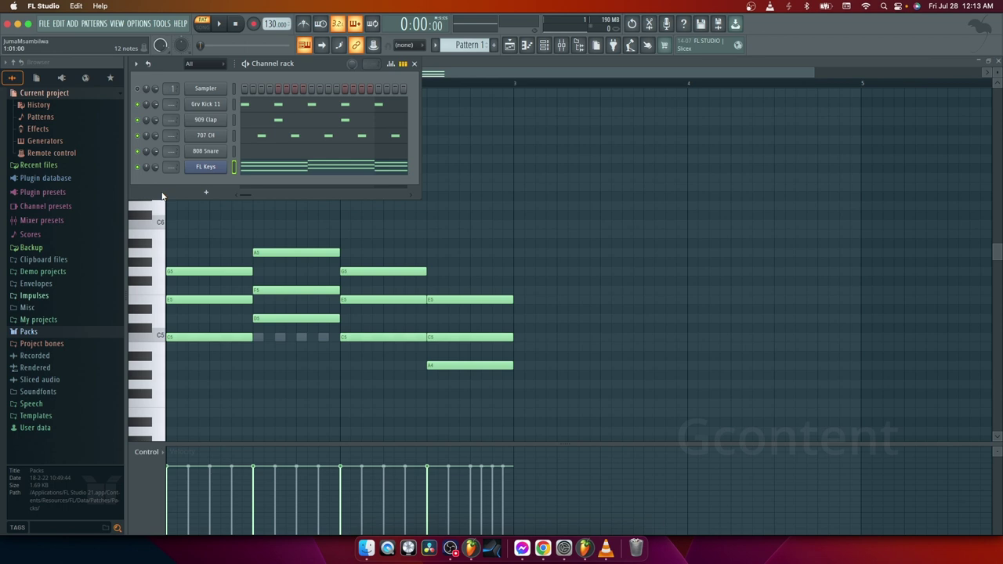
click(205, 167)
click(556, 197)
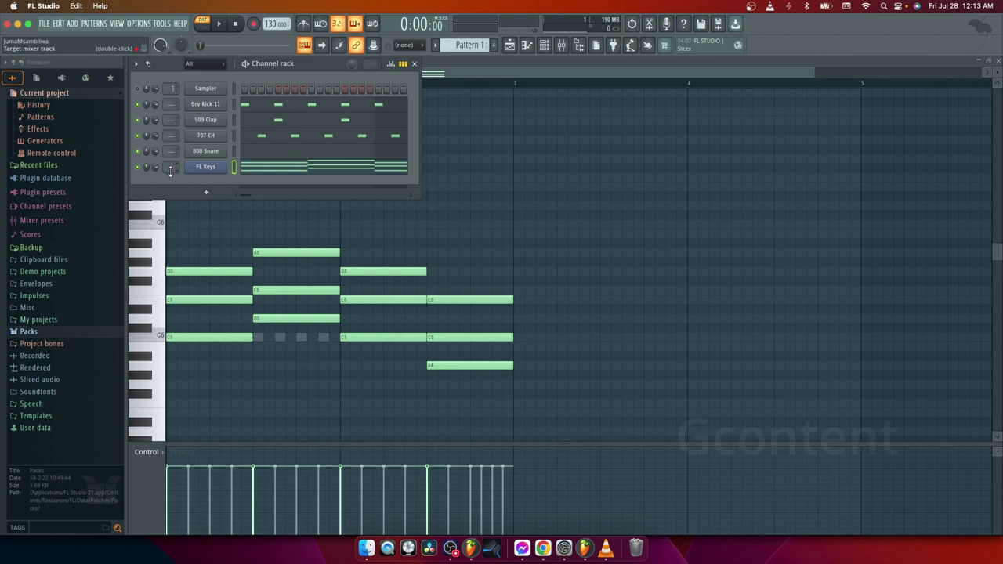
click(262, 166)
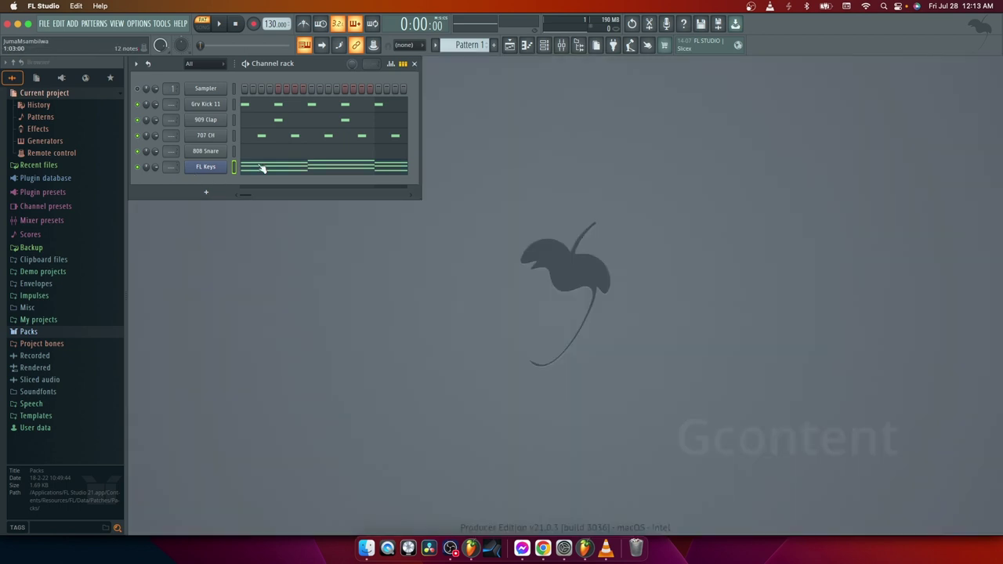
scroll(312, 296, down, 3)
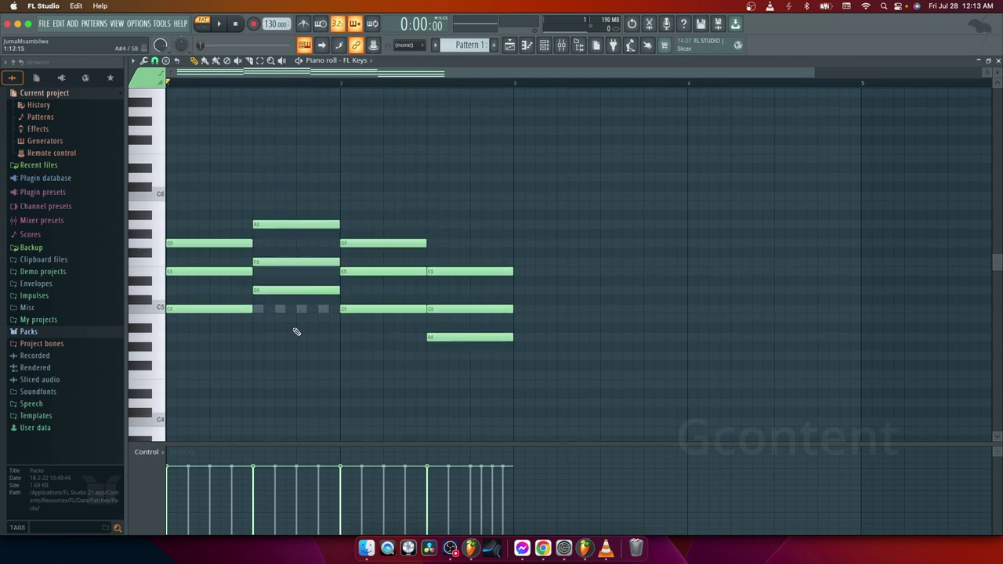
Bring up the channel rack and listen to the drums and chords together, stopping playback at the end.
click(546, 45)
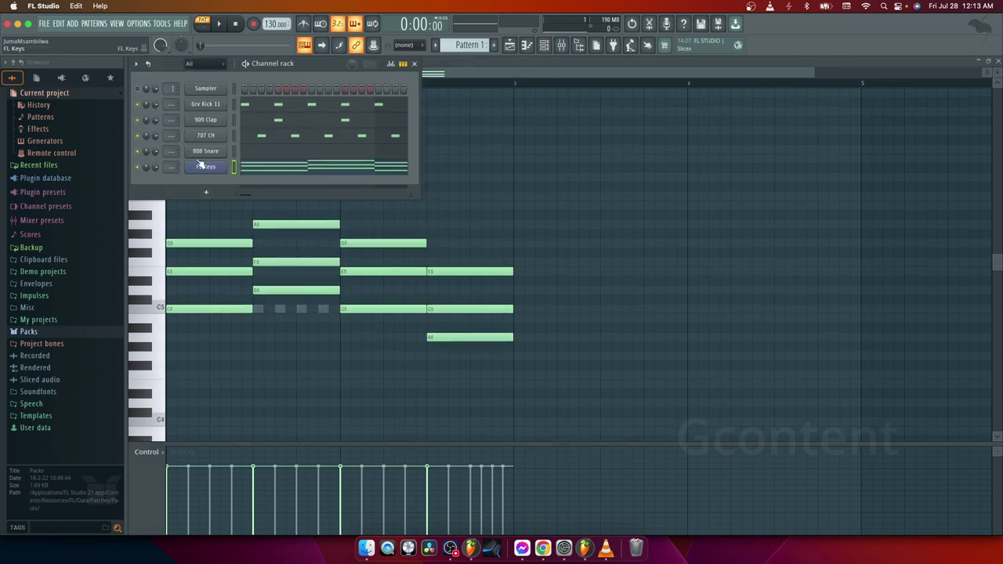
key(space)
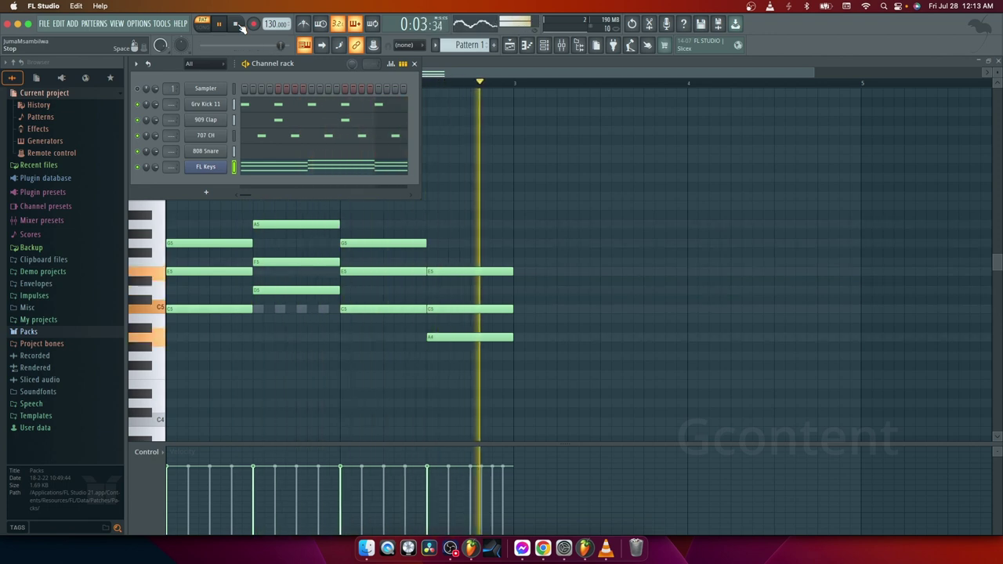
click(240, 25)
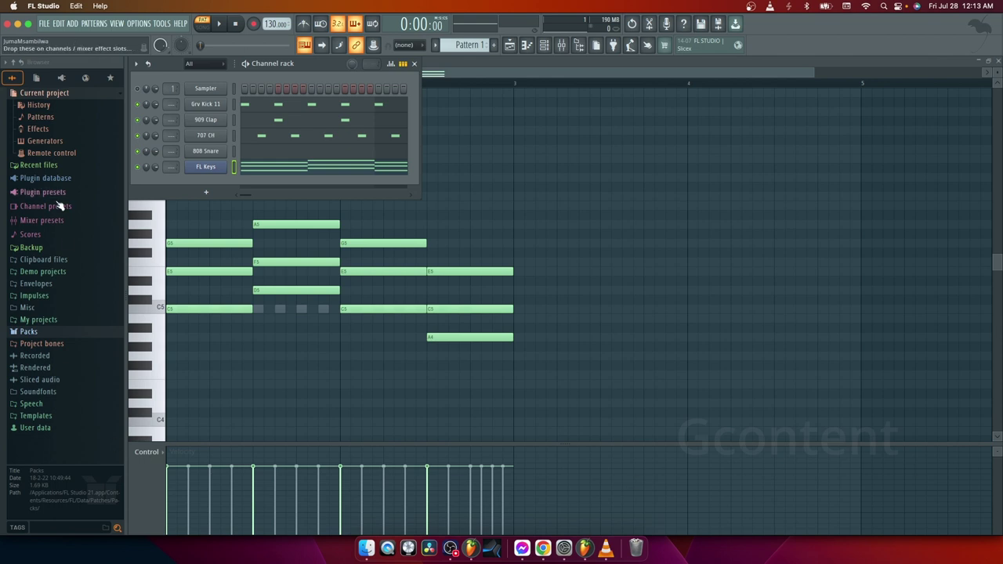
Insert a MIDI Out channel below FL Keys and replace it with a second FL Keys instrument.
click(203, 190)
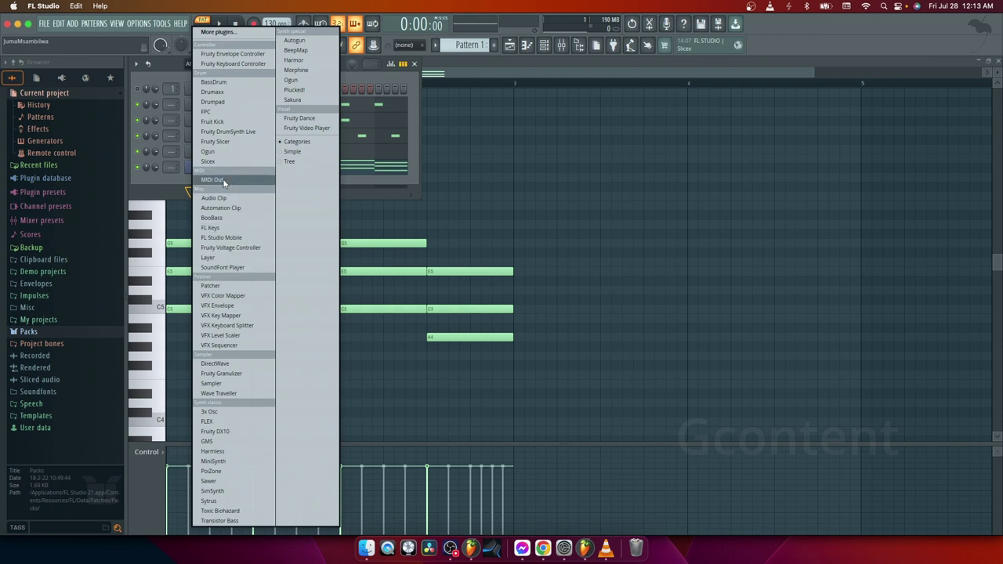
click(223, 228)
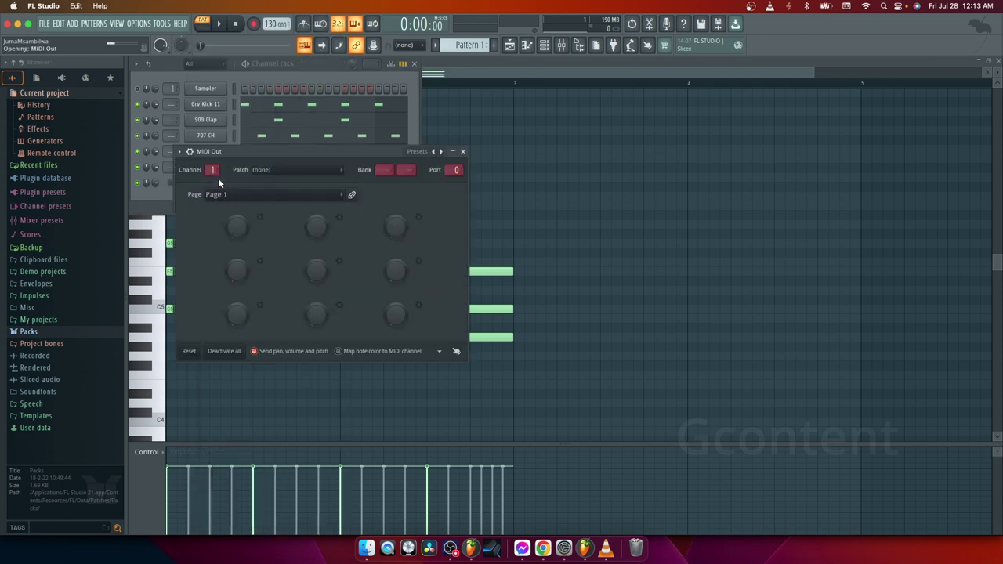
click(461, 154)
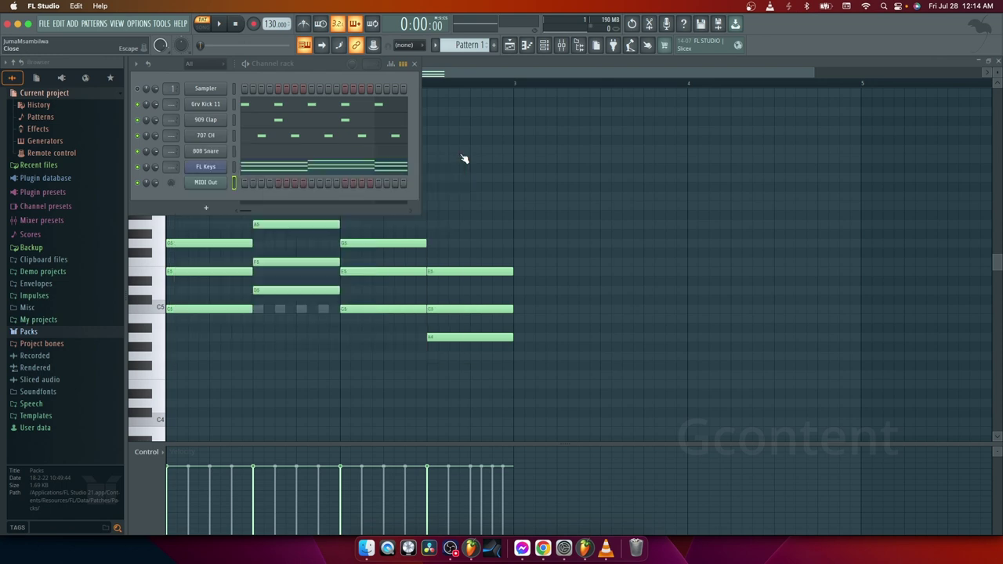
right_click(211, 184)
mouse_move(251, 261)
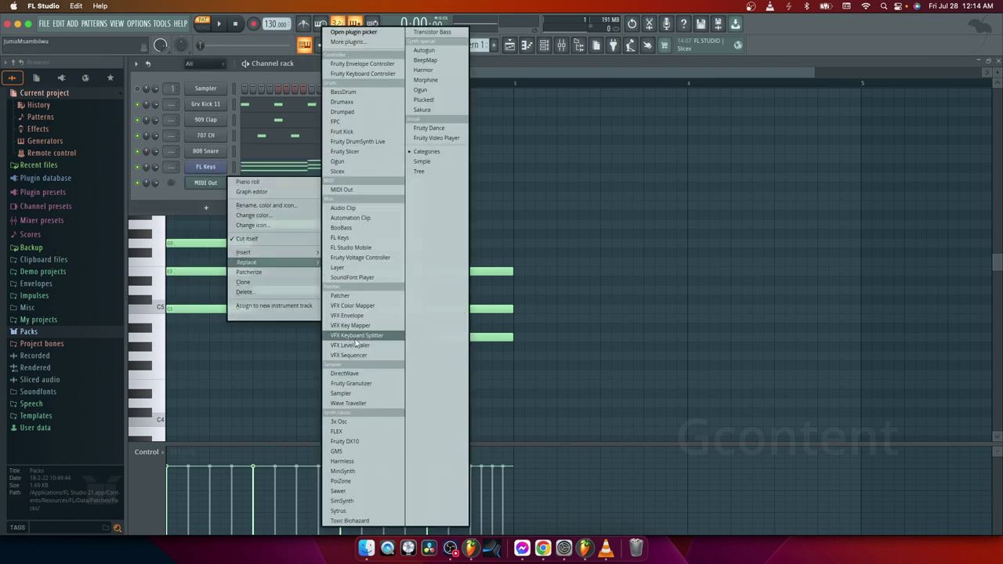
click(353, 238)
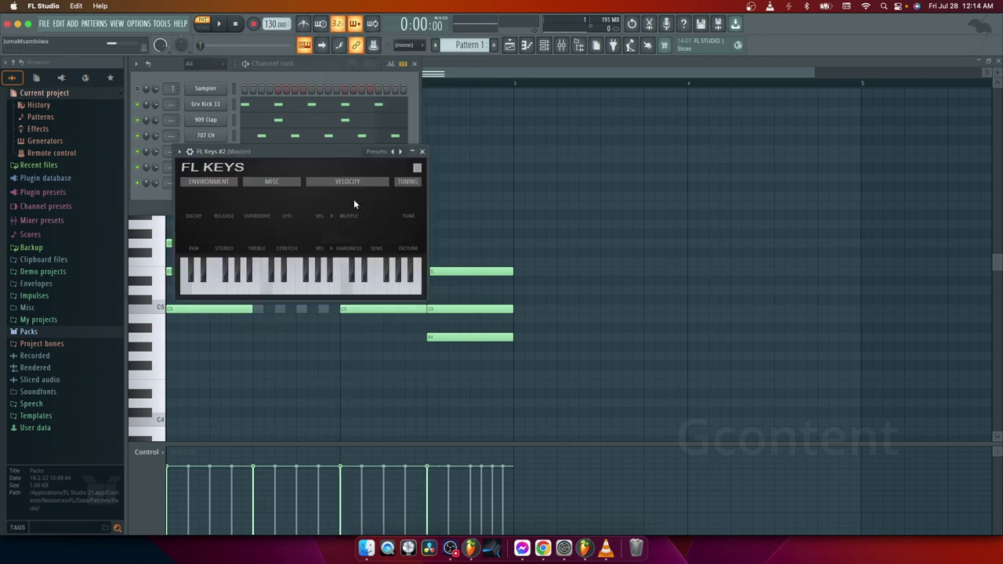
click(423, 152)
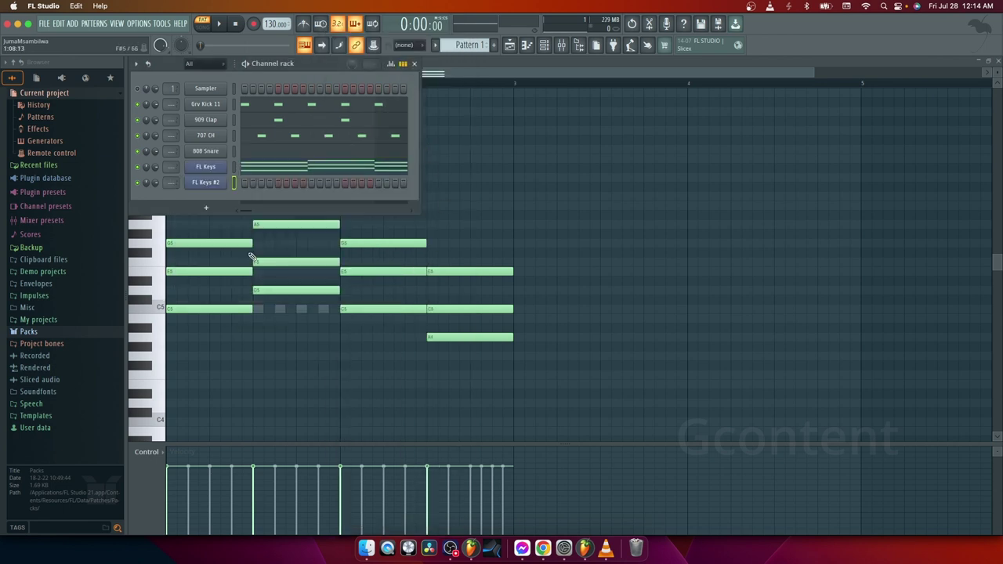
In the FL Keys #2 piano roll, place a C5 note at the start of bar 1 and shorten it to one step.
key(q)
key(q)
right_click(208, 184)
click(253, 181)
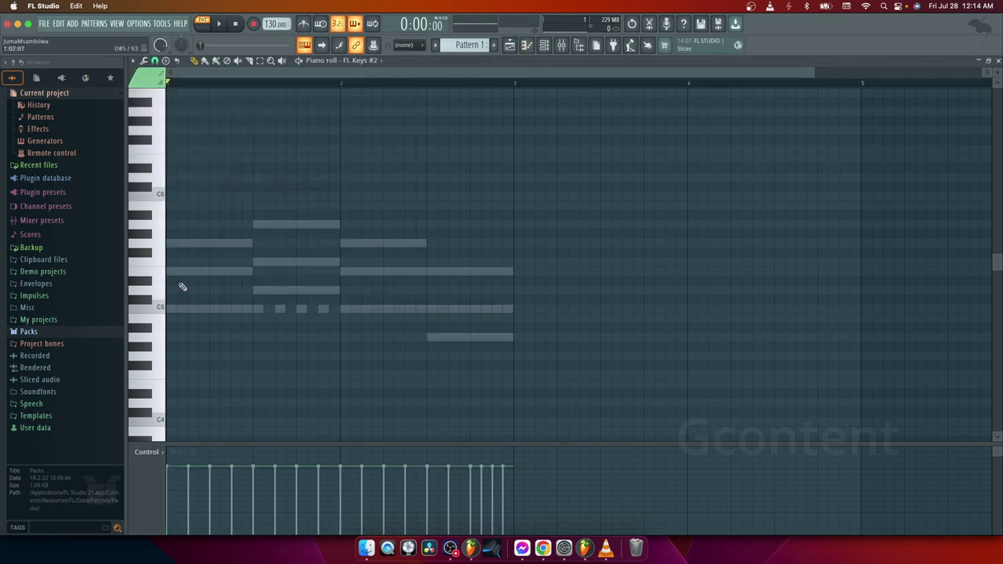
click(159, 308)
click(159, 308)
click(186, 310)
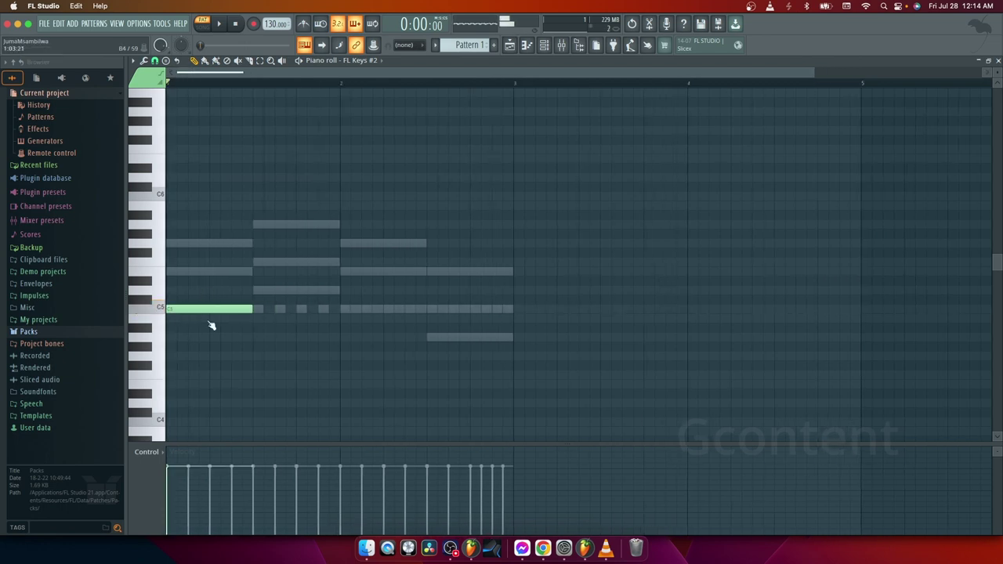
drag(245, 311, 179, 313)
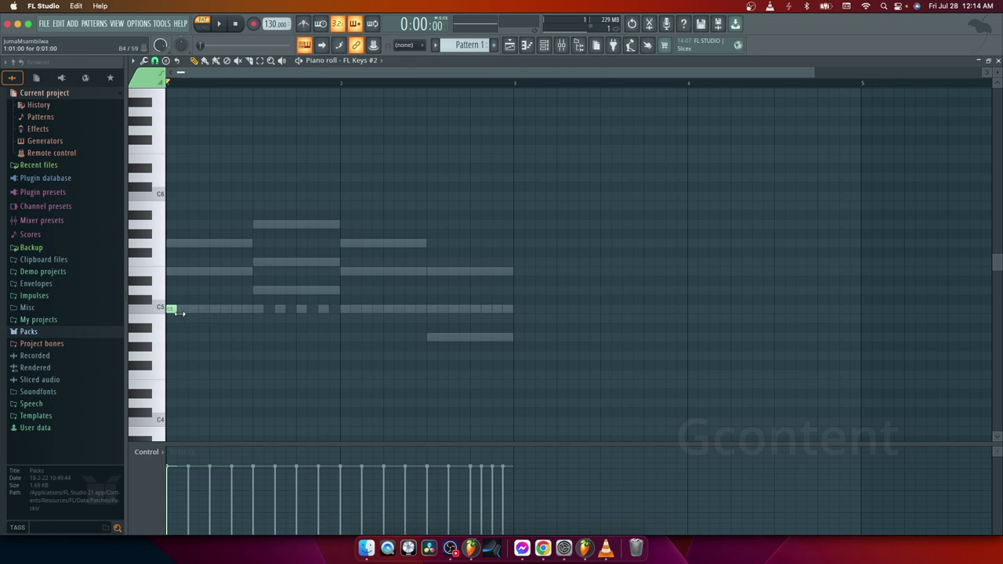
Add four more consecutive one-step C5 notes directly after the first one in bar 1.
click(180, 309)
click(189, 310)
click(202, 310)
click(214, 310)
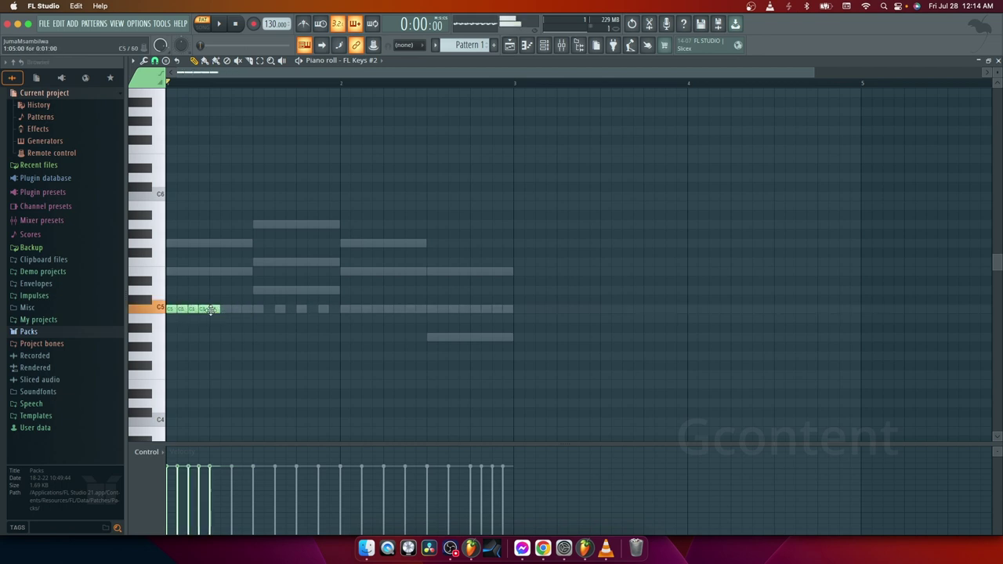
Add three more one-step C5 notes to fill the first half of bar 1, and play the run back.
click(224, 310)
click(237, 309)
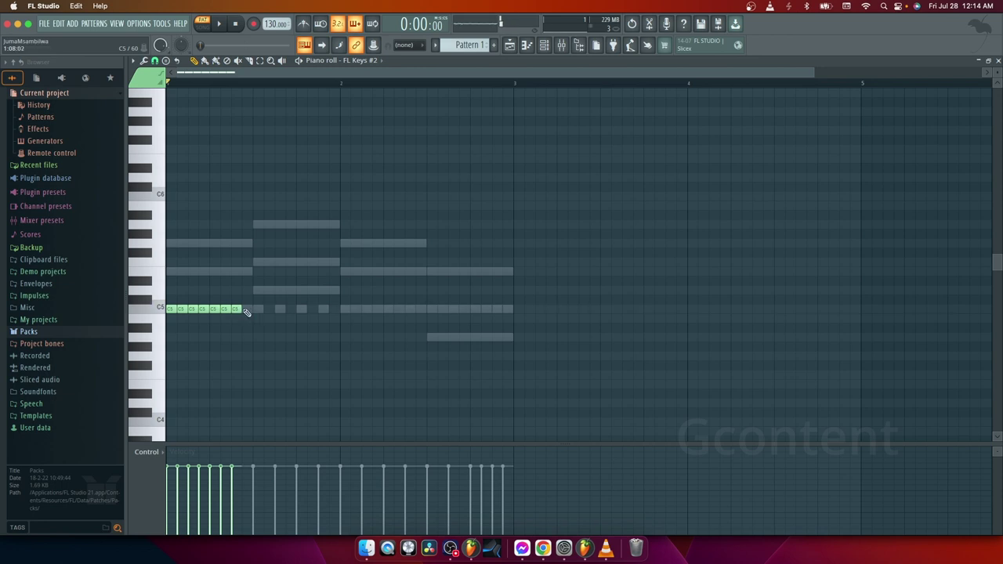
click(247, 310)
click(223, 23)
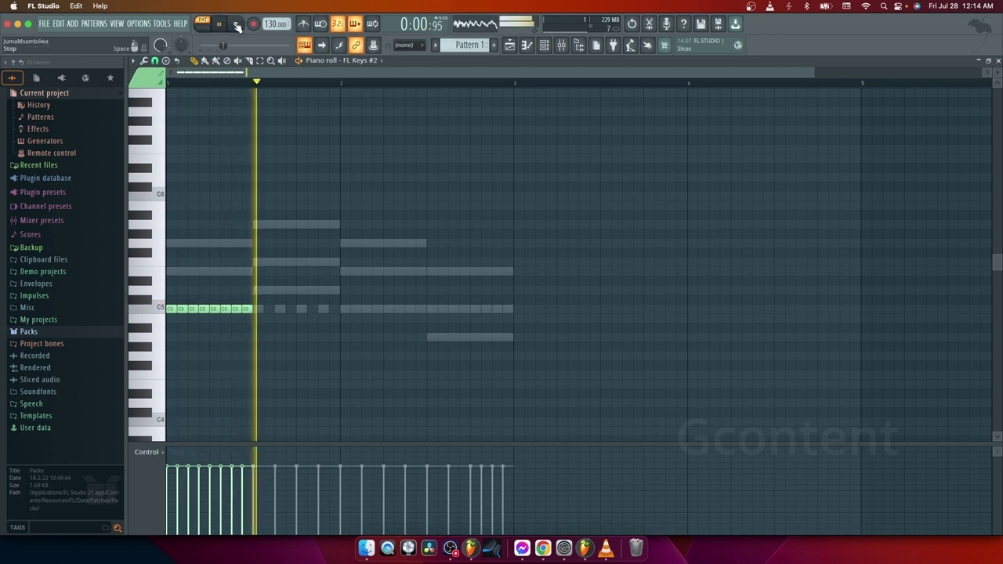
key(space)
Delete all the one-step C5 notes from the first half of bar 1 in the FL Keys #2 piano roll.
right_click(191, 310)
right_click(202, 310)
right_click(214, 310)
right_click(225, 310)
right_click(236, 311)
right_click(247, 310)
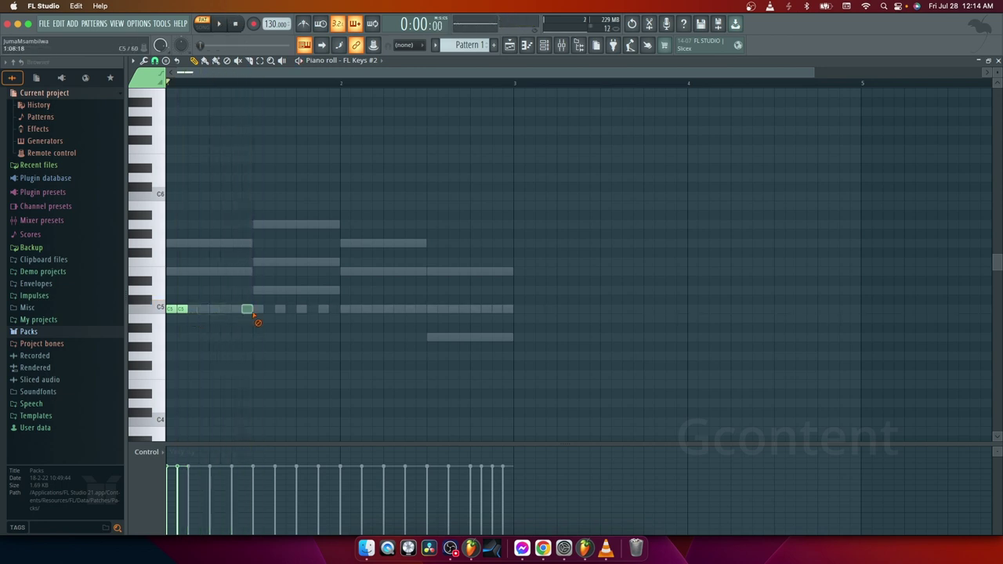
right_click(181, 310)
right_click(171, 310)
Fill the first half of bar 1 with four consecutive C5 notes, each two steps long.
click(171, 310)
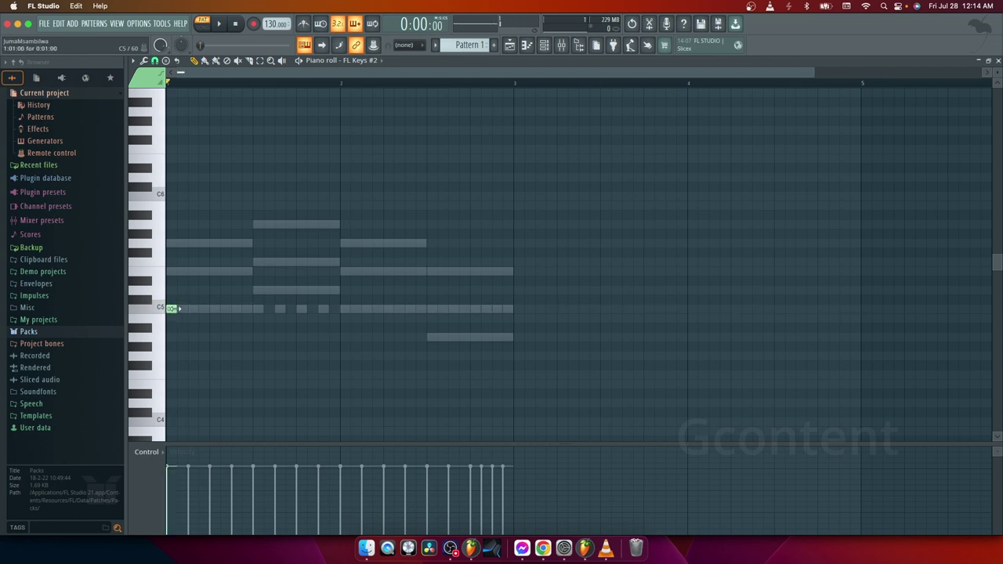
drag(176, 307, 193, 309)
click(196, 311)
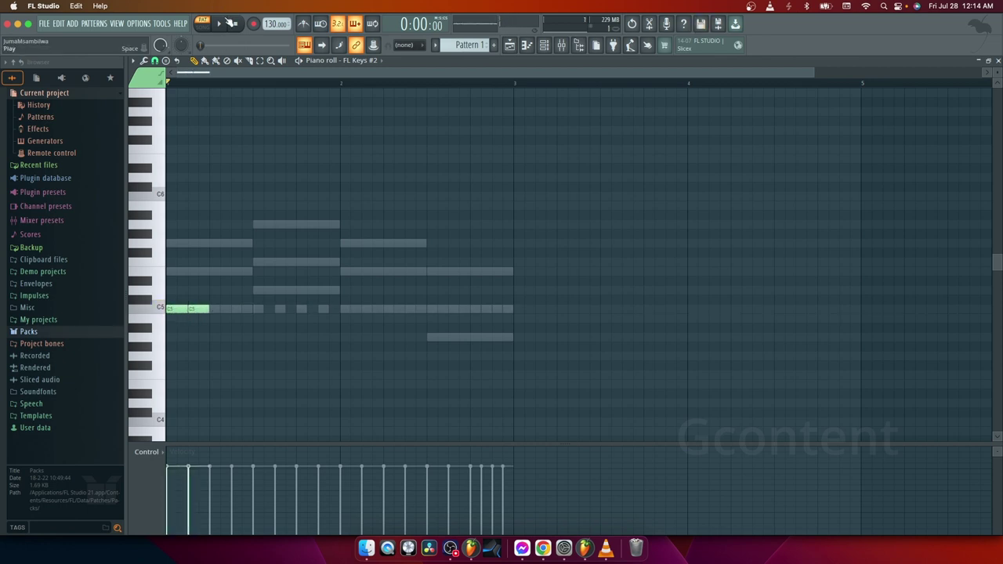
click(227, 22)
click(218, 310)
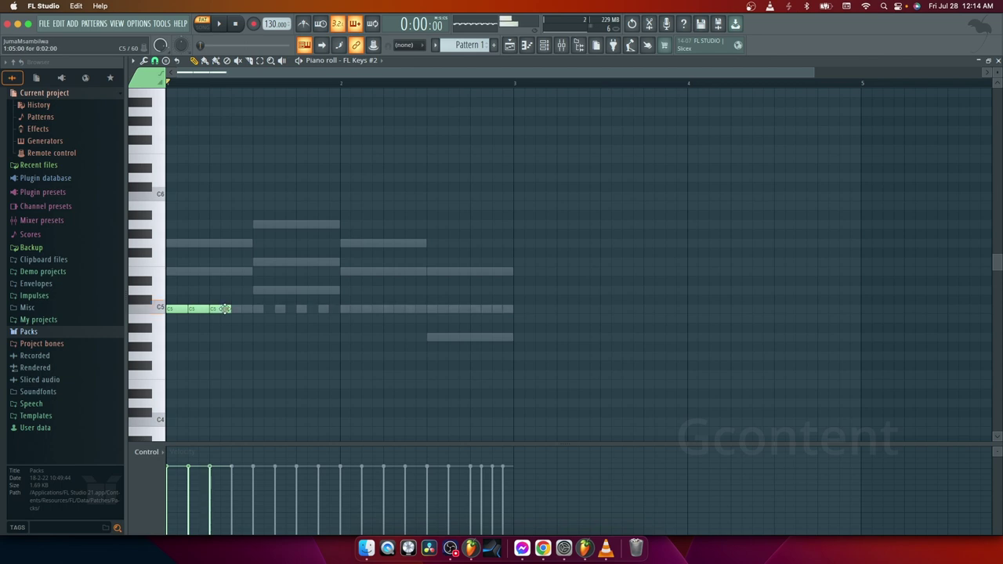
click(237, 310)
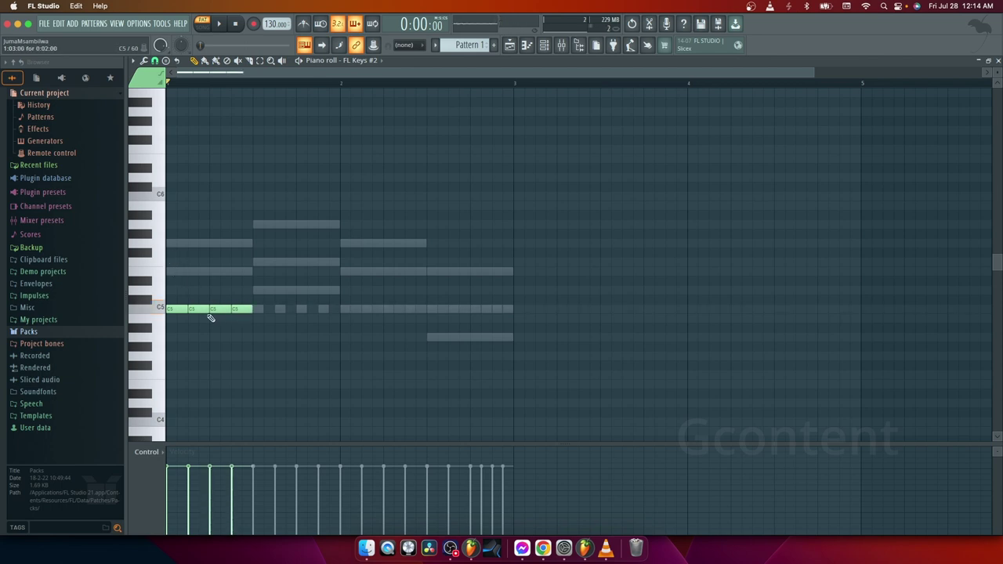
Fill the second half of bar 1 with four consecutive two-step D5 notes.
mouse_move(302, 277)
mouse_down()
mouse_move(217, 313)
mouse_move(298, 293)
mouse_up()
click(255, 290)
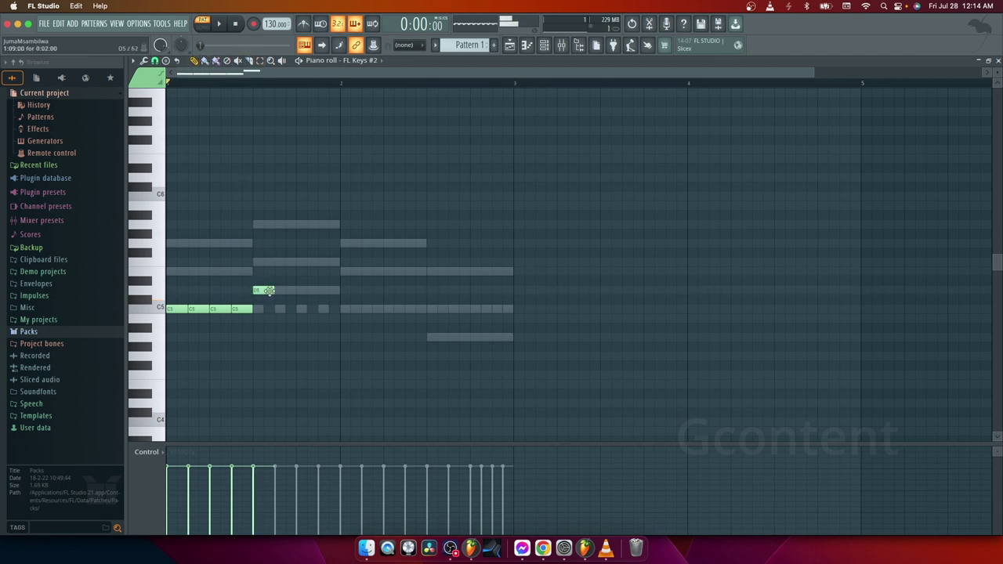
click(282, 291)
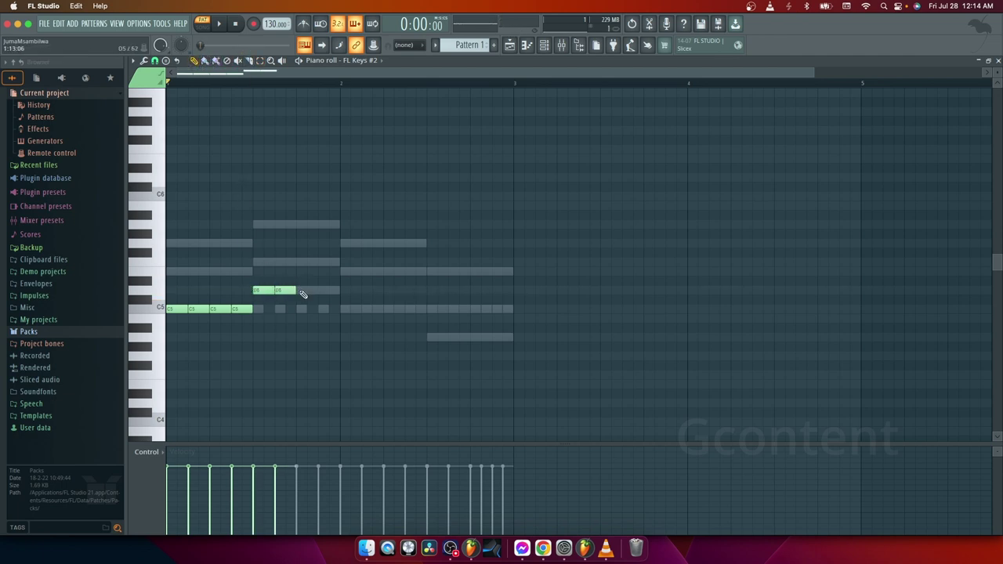
click(304, 291)
click(324, 291)
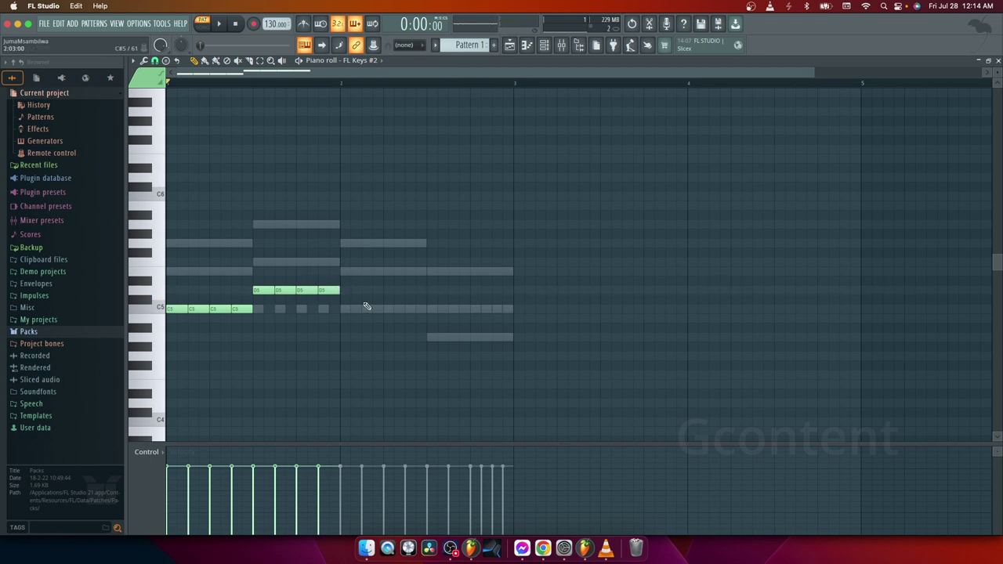
Fill the first half of bar 2 with four consecutive two-step E5 notes.
click(346, 271)
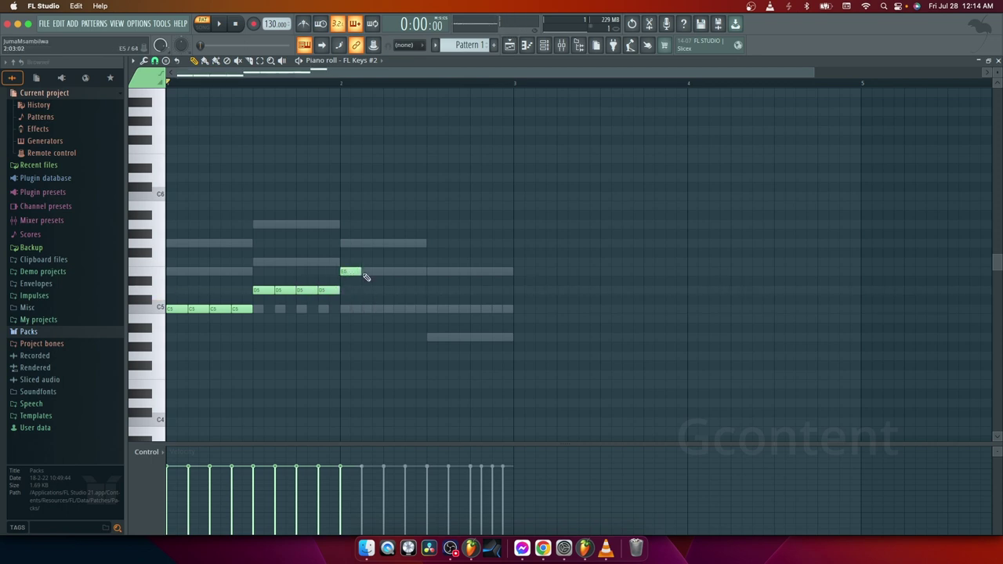
click(367, 273)
click(389, 272)
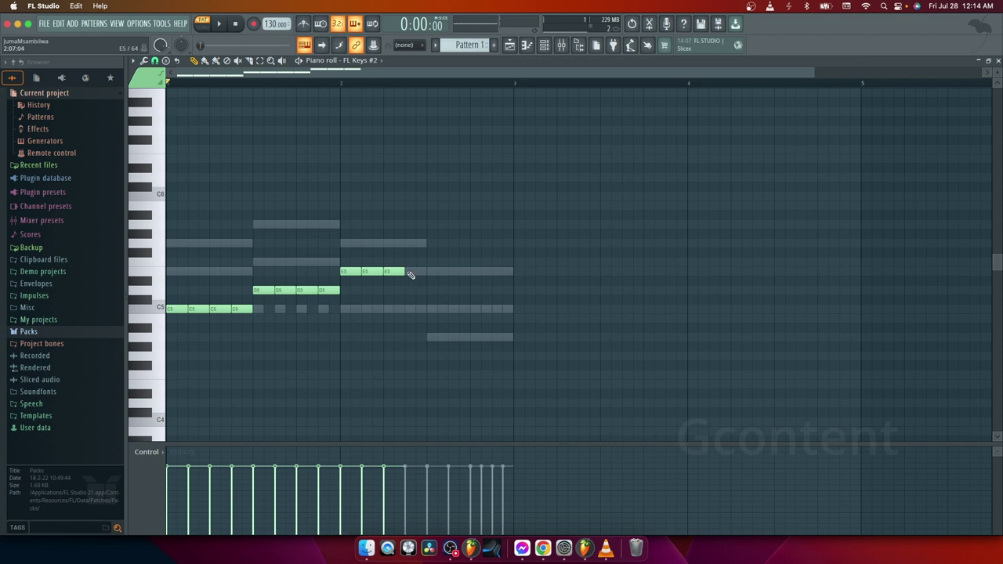
click(412, 273)
click(432, 310)
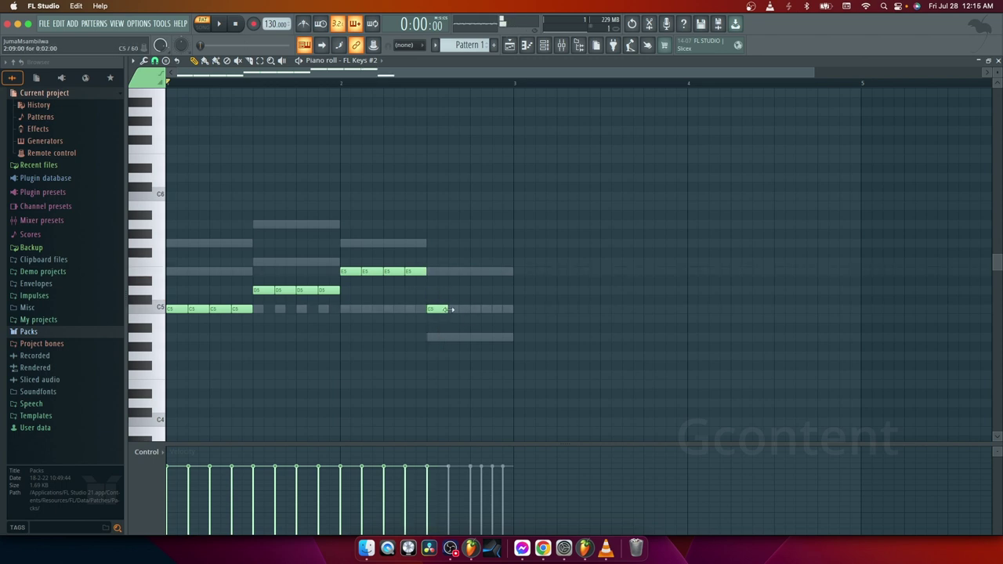
click(454, 310)
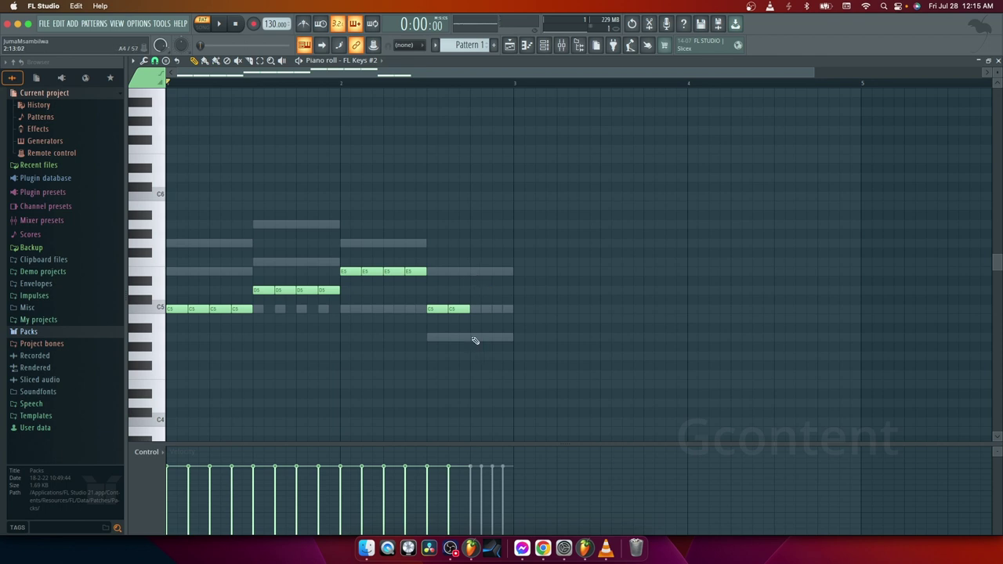
right_click(437, 310)
right_click(459, 309)
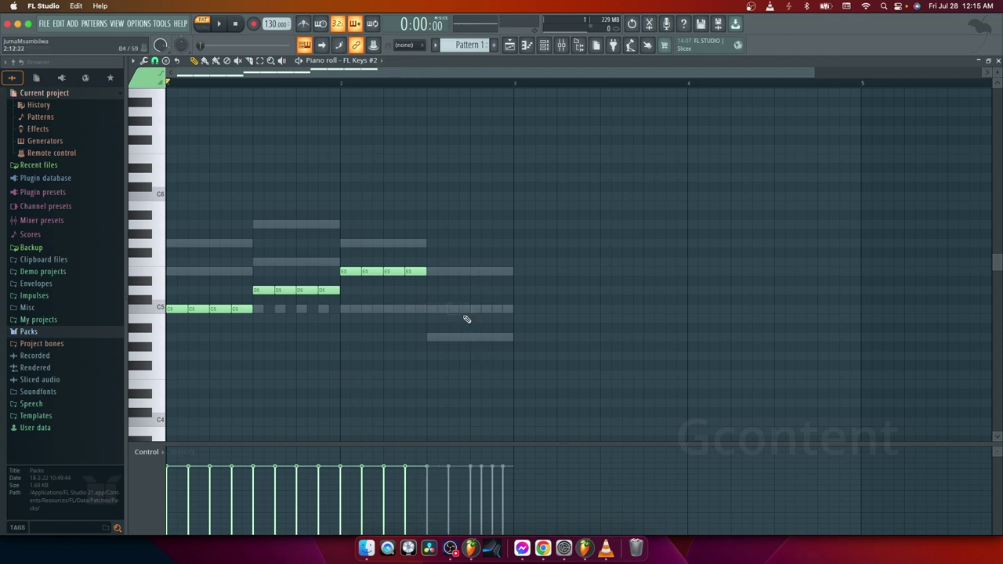
Fill the second half of bar 2 with two two-step A4 notes followed by two two-step C5 notes.
click(430, 337)
click(455, 337)
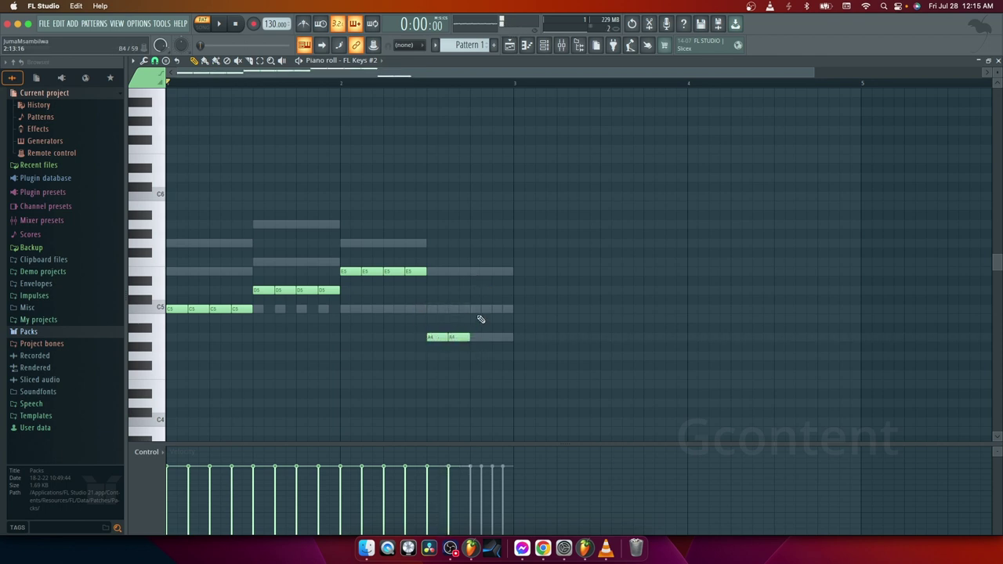
click(475, 310)
click(496, 310)
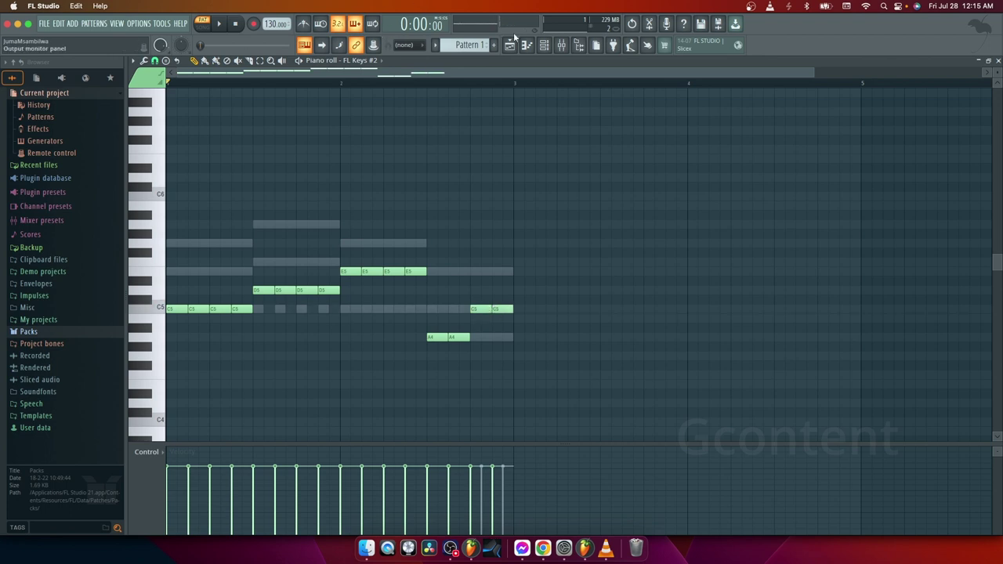
Solo FL Keys #2 in the channel rack and listen to its melody, stopping playback at the end.
click(544, 44)
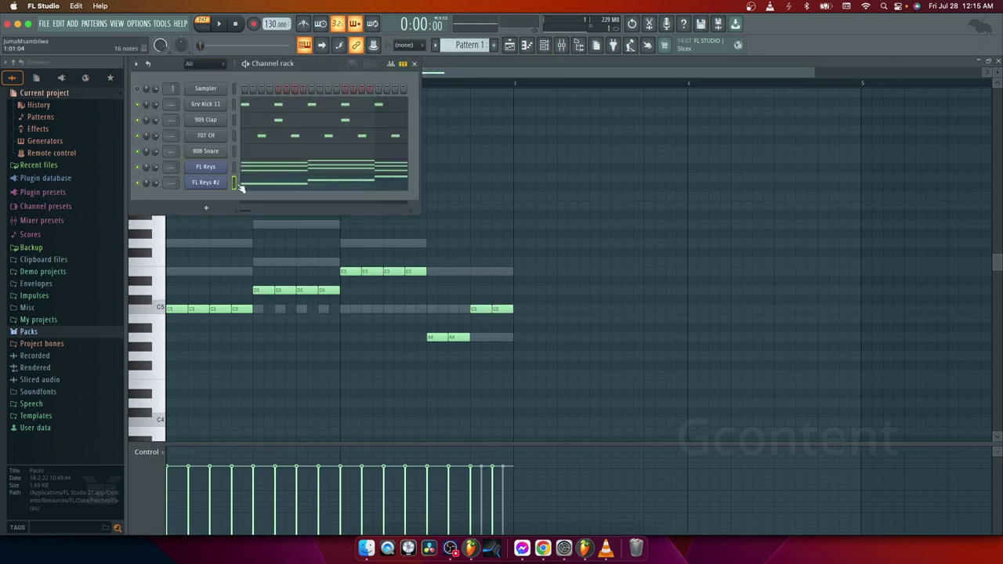
right_click(143, 187)
click(154, 195)
click(220, 23)
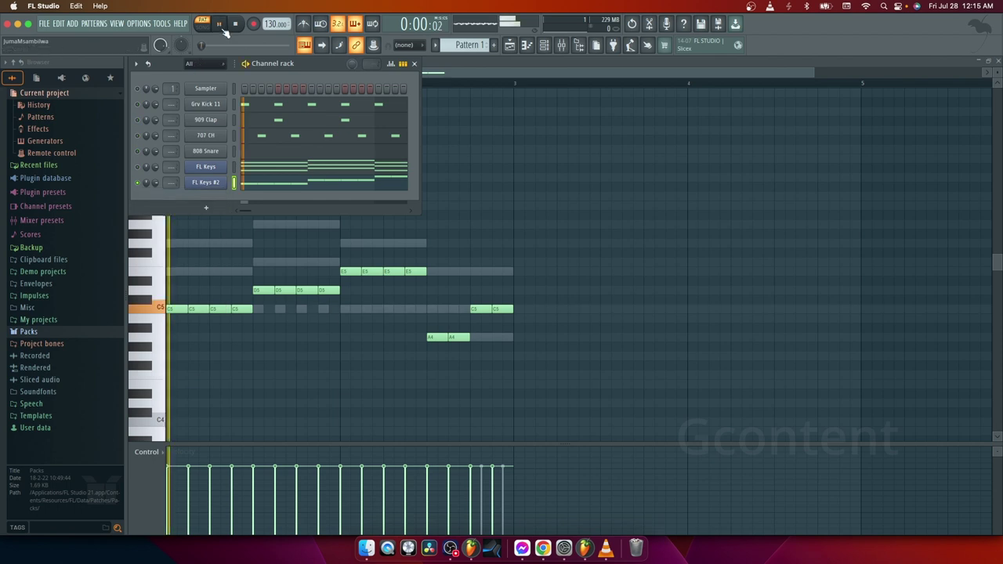
click(293, 186)
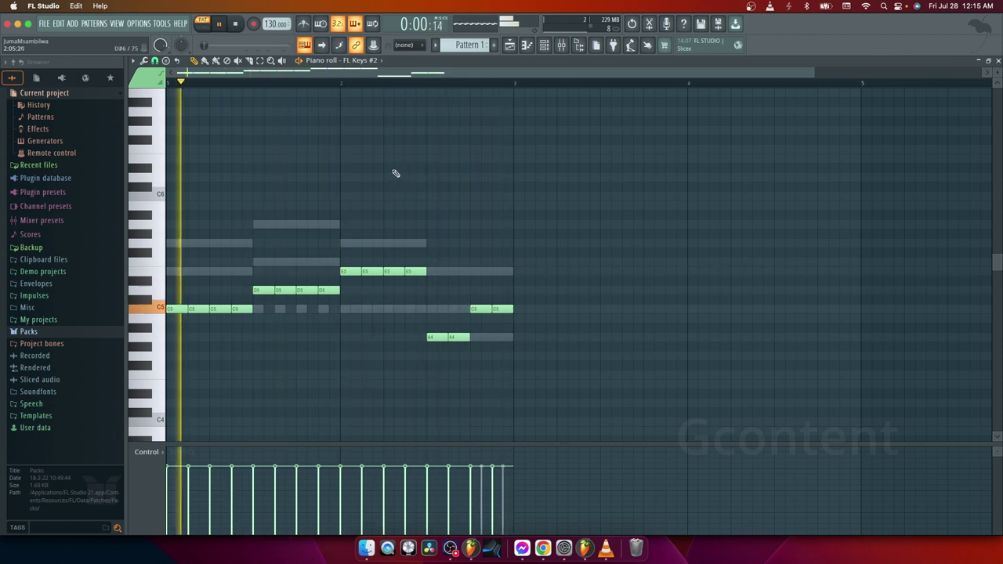
click(239, 25)
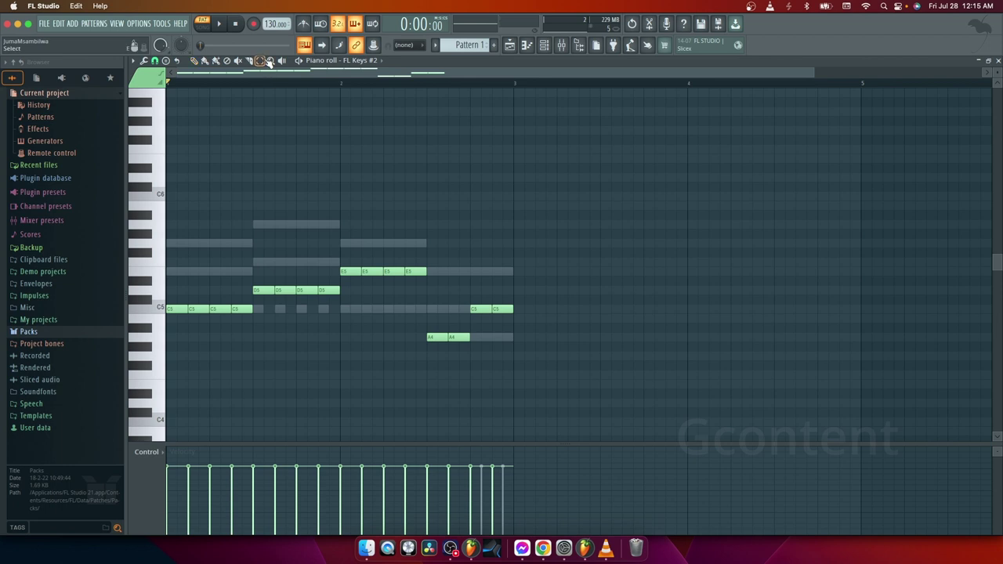
Transpose all FL Keys #2 notes up one octave and listen to the raised melody.
drag(651, 150, 161, 395)
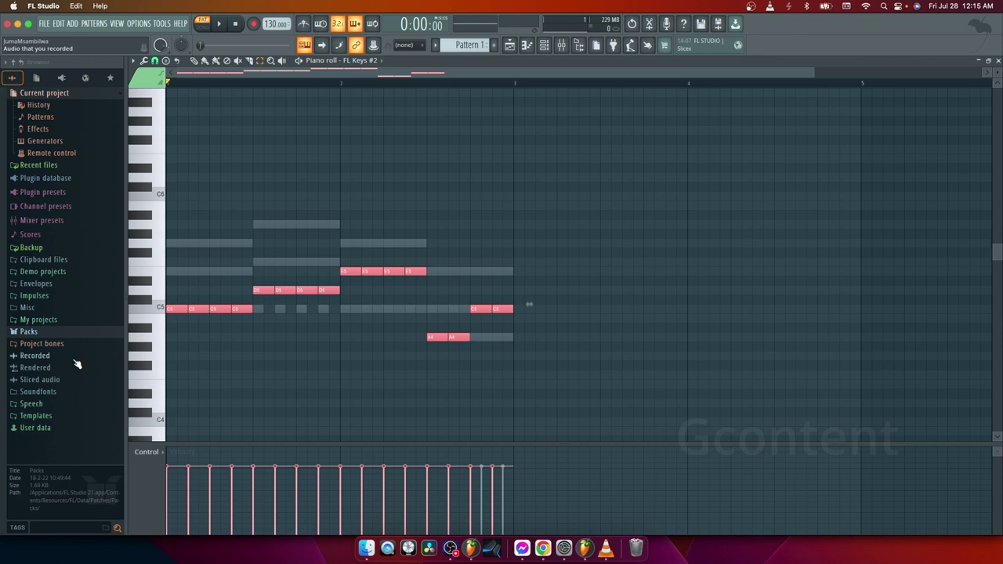
key(Up)
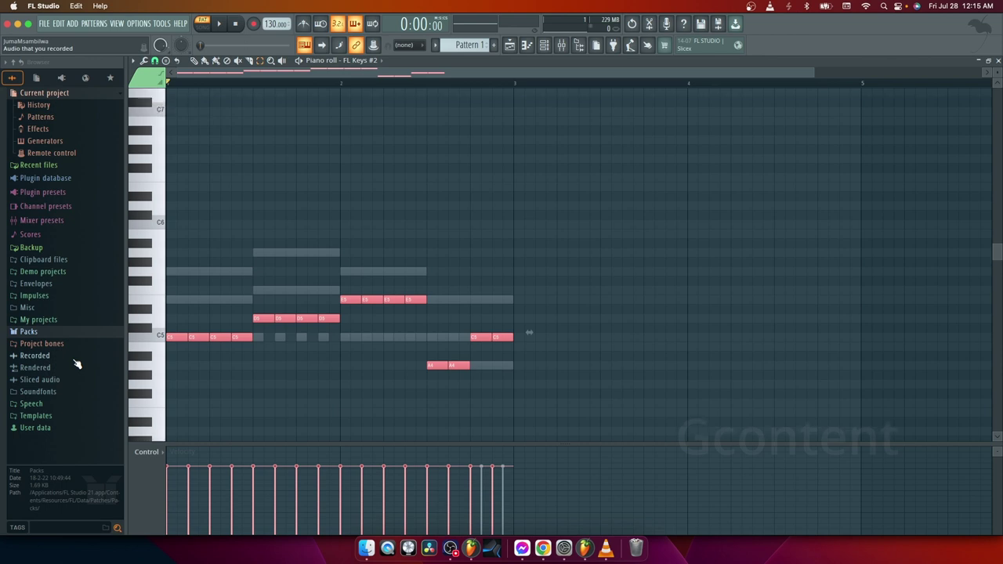
key(ctrl+Up)
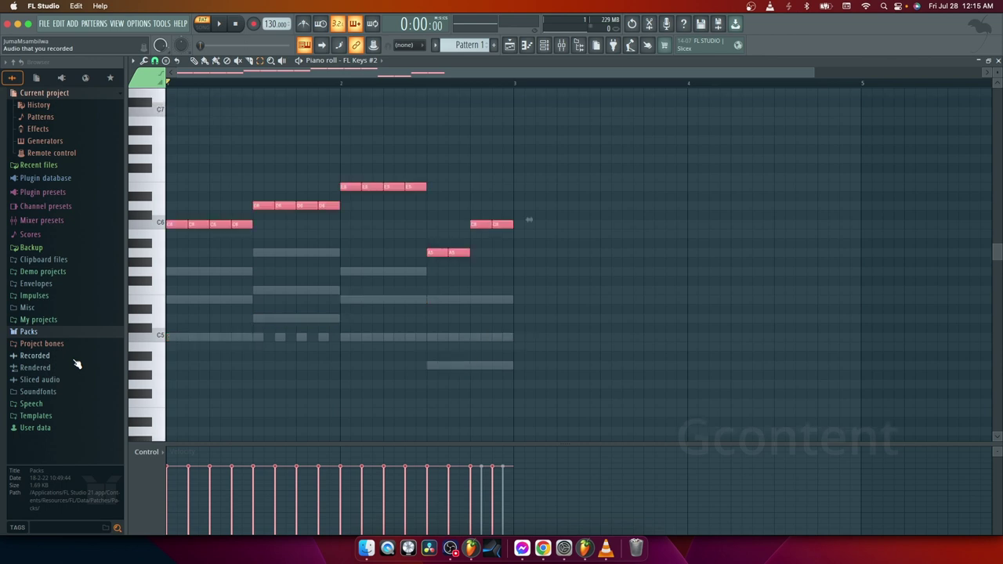
click(221, 27)
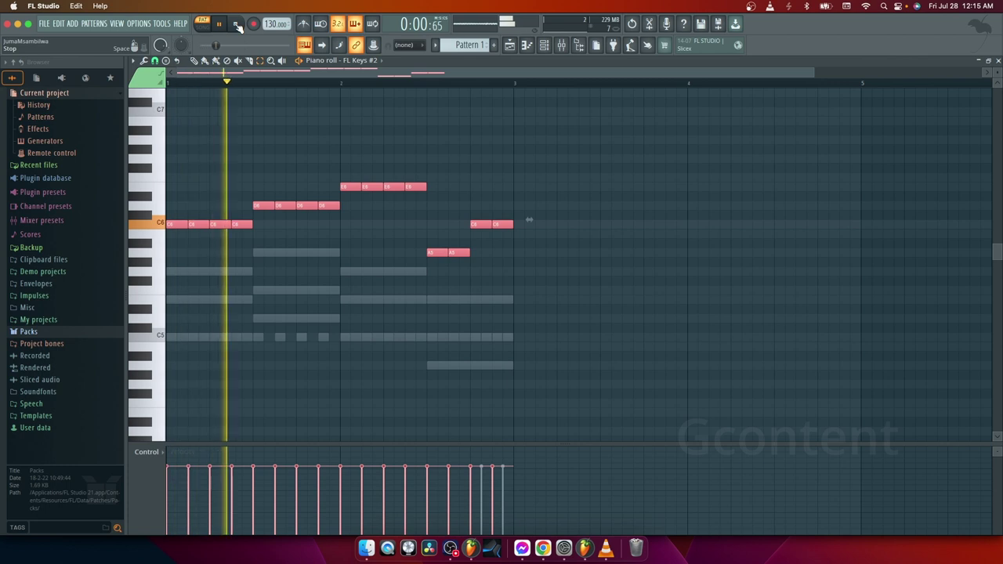
click(262, 145)
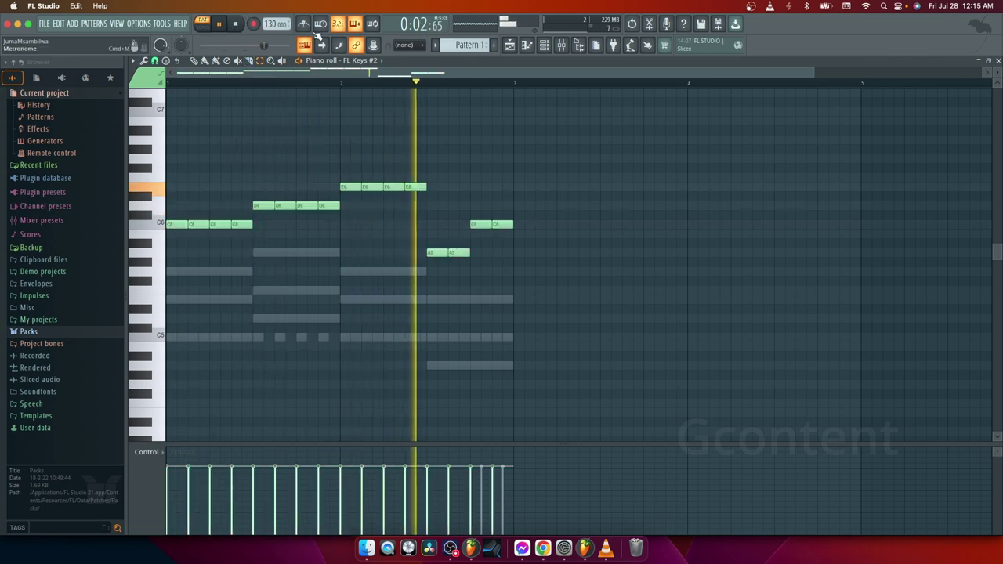
key(space)
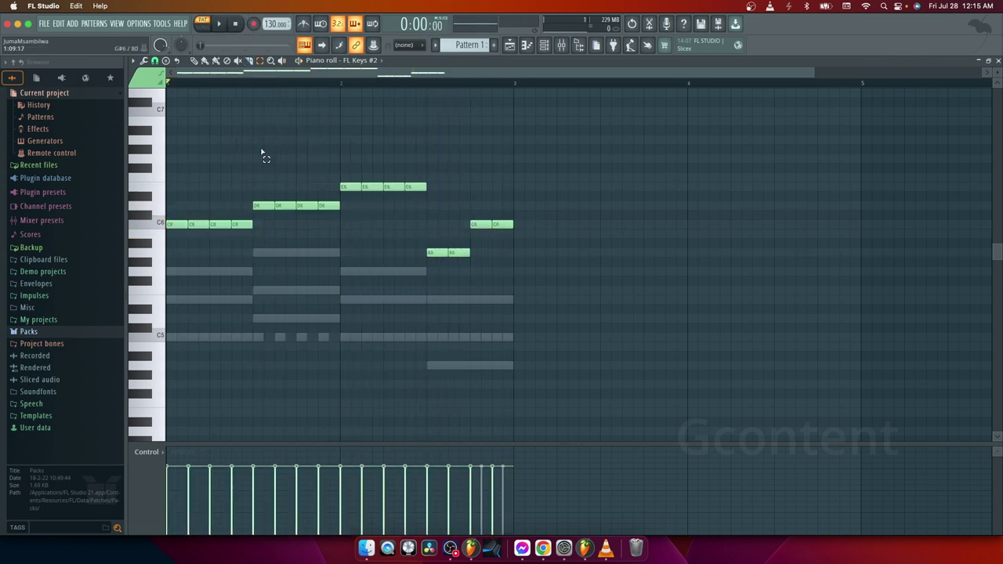
Turn off solo for FL Keys #2 in the channel rack and listen to all channels together, stopping playback at the end.
click(544, 44)
right_click(139, 191)
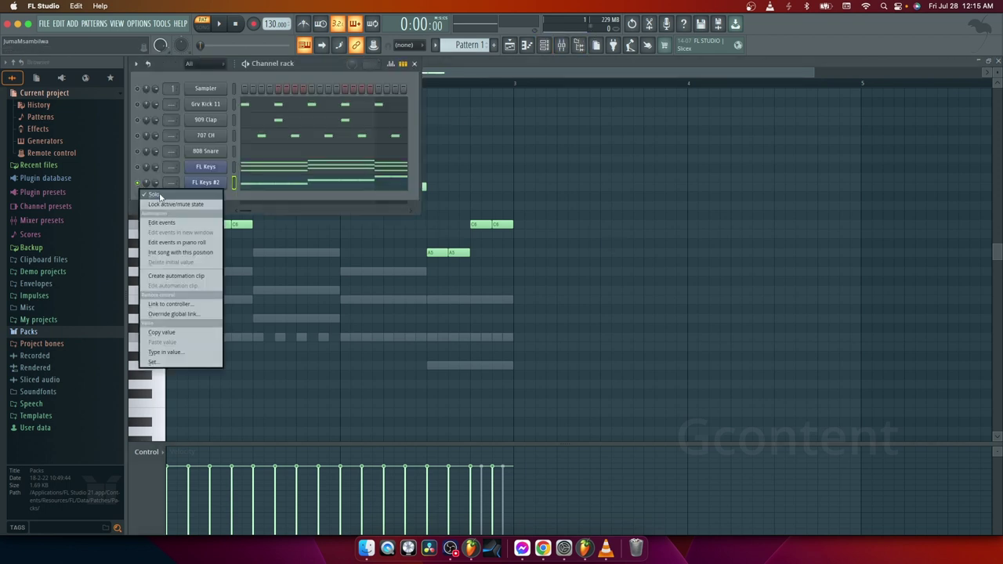
key(Escape)
click(218, 24)
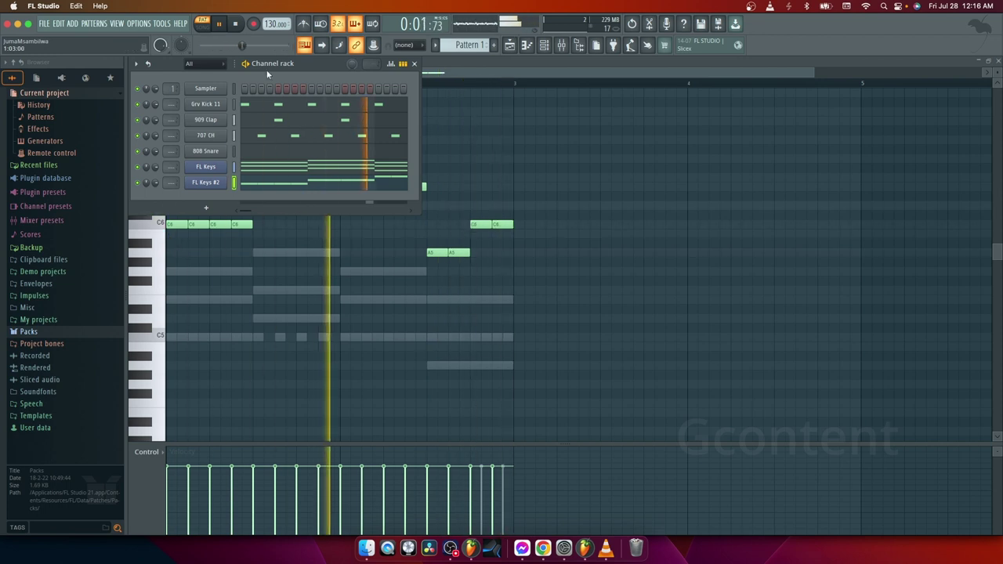
key(F4)
click(236, 25)
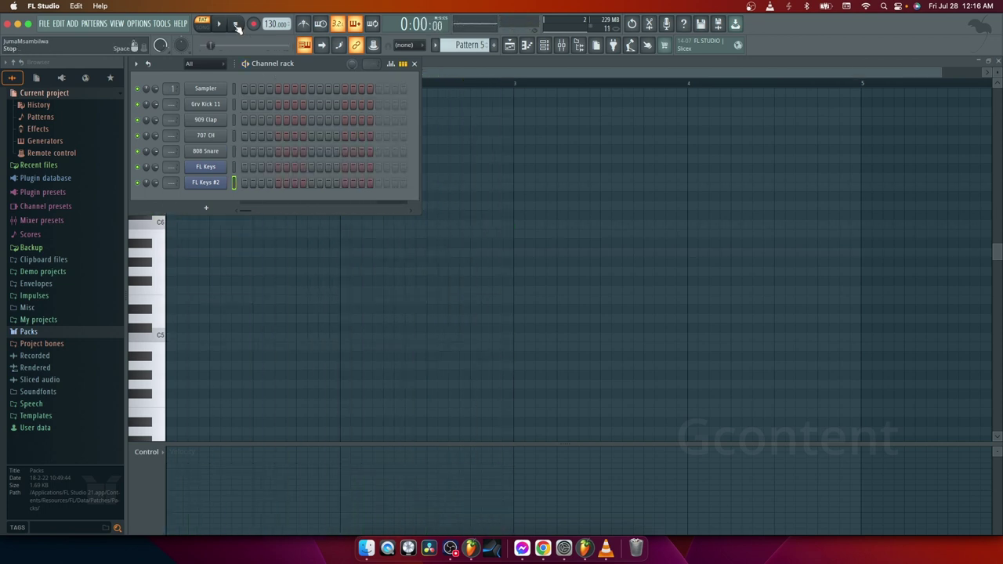
Return to Pattern 1, switch to the empty Pattern 2 and play it briefly.
scroll(474, 45, down, 1)
scroll(474, 45, up, 4)
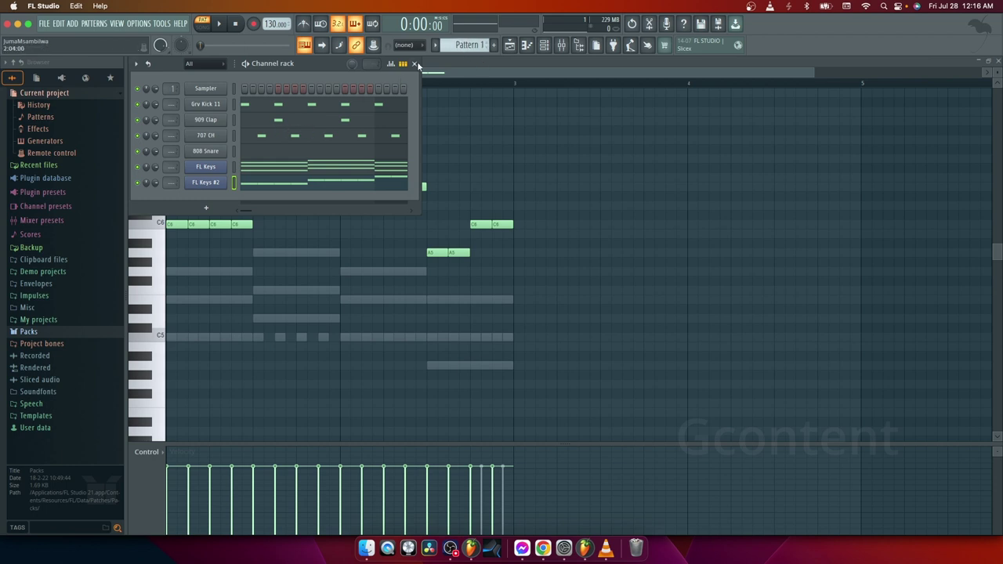
click(494, 45)
scroll(468, 47, up, 1)
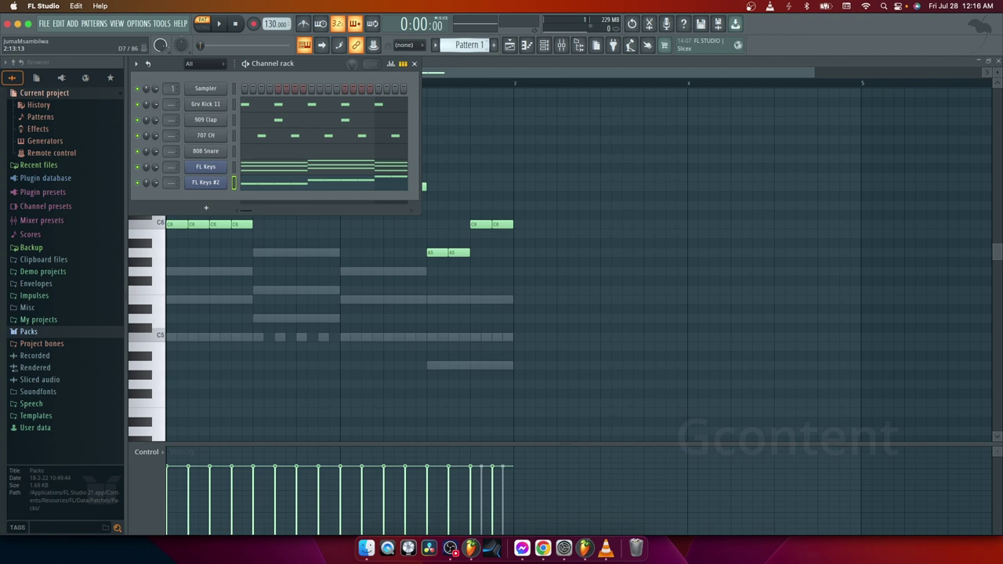
scroll(468, 44, down, 1)
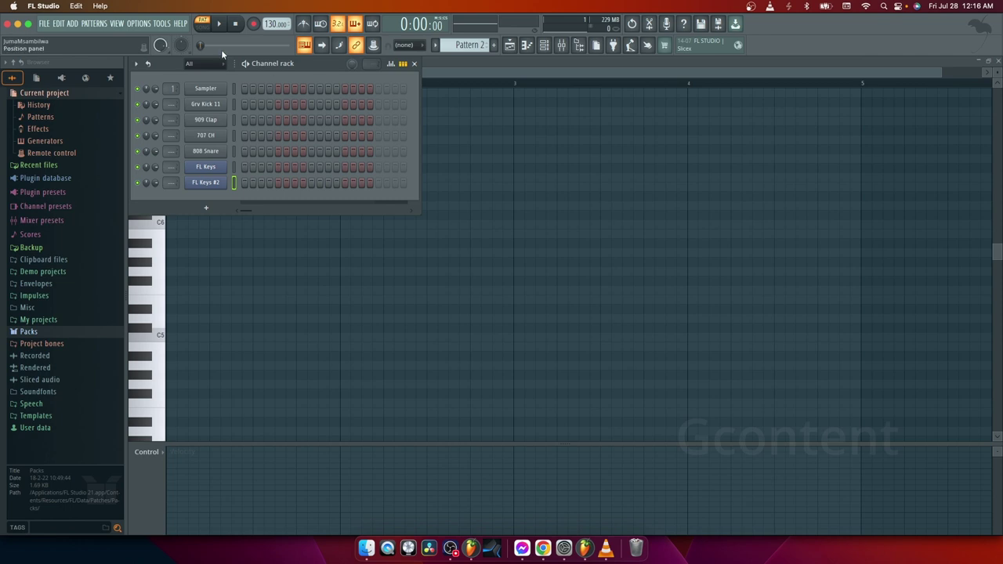
click(220, 24)
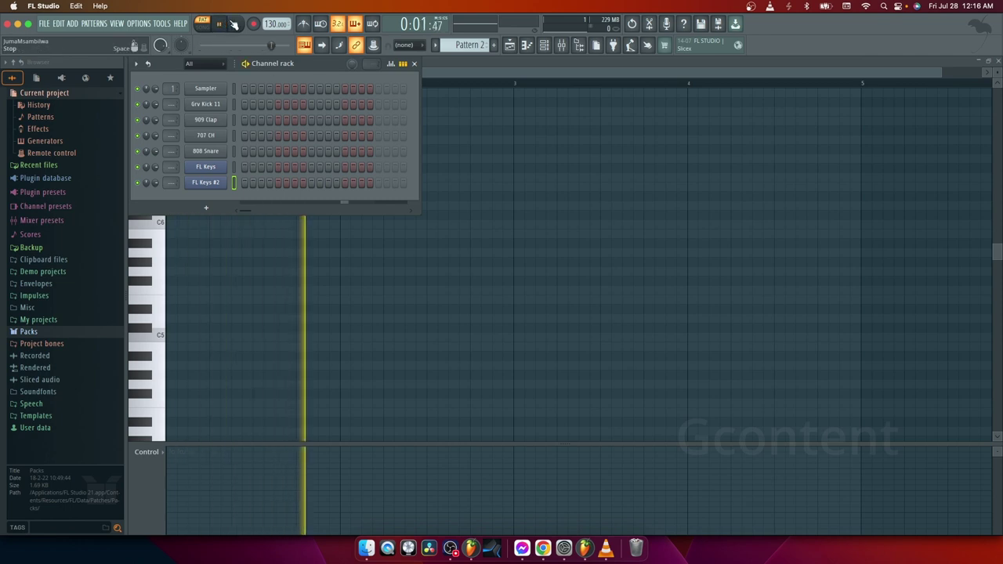
click(235, 24)
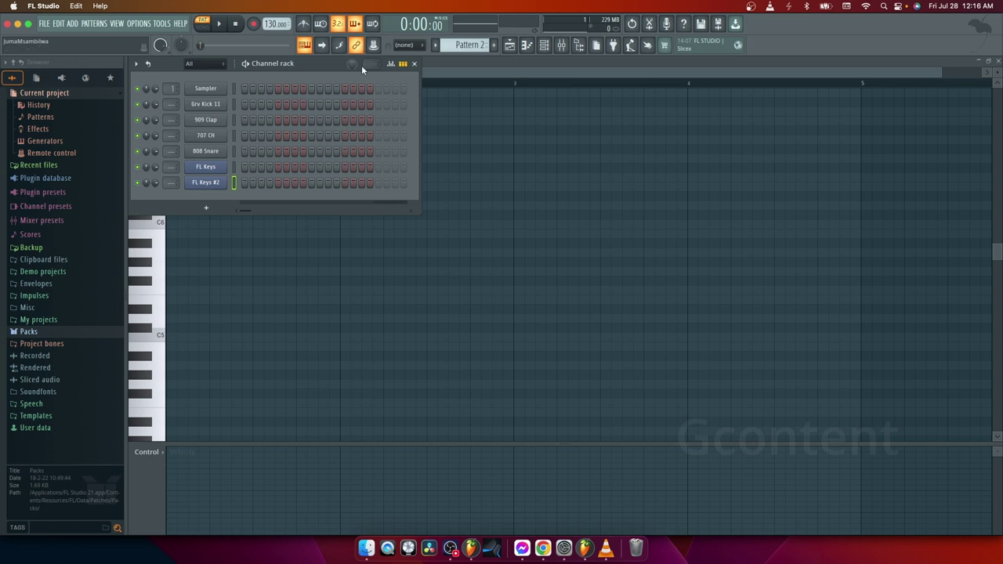
Browse through the patterns, return to Pattern 1 and listen to it, stopping playback at the end.
click(464, 47)
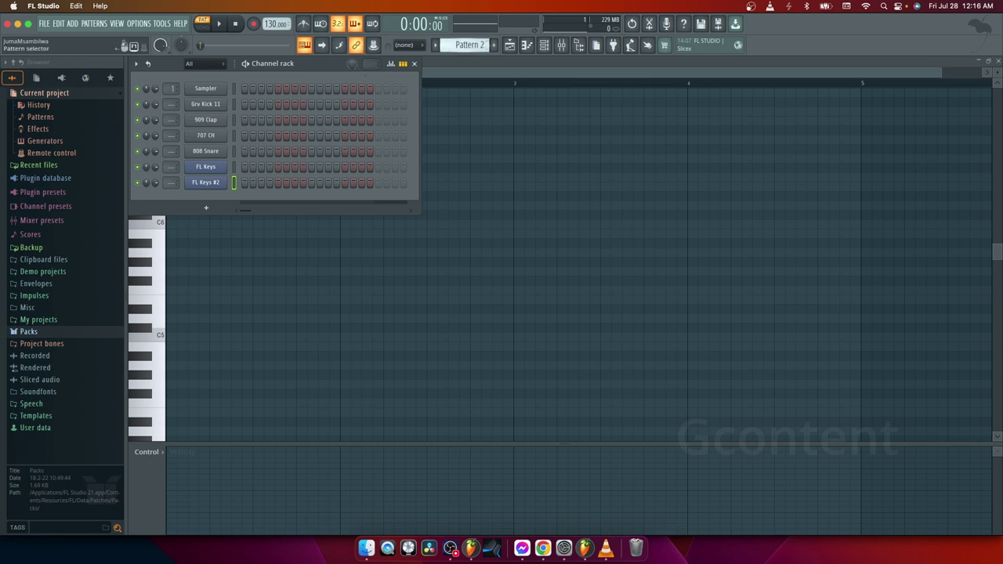
drag(465, 47, 464, 40)
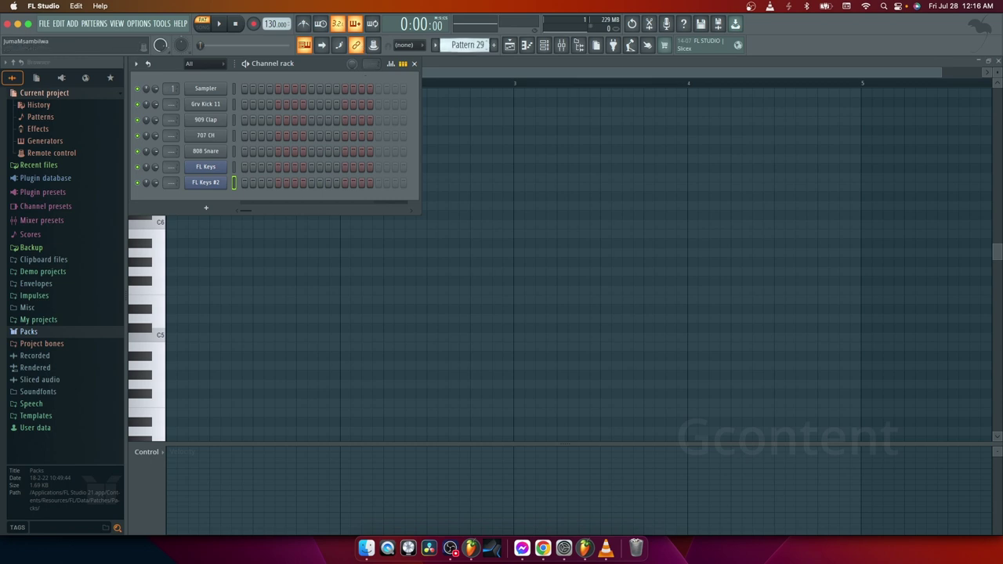
drag(464, 47, 464, 87)
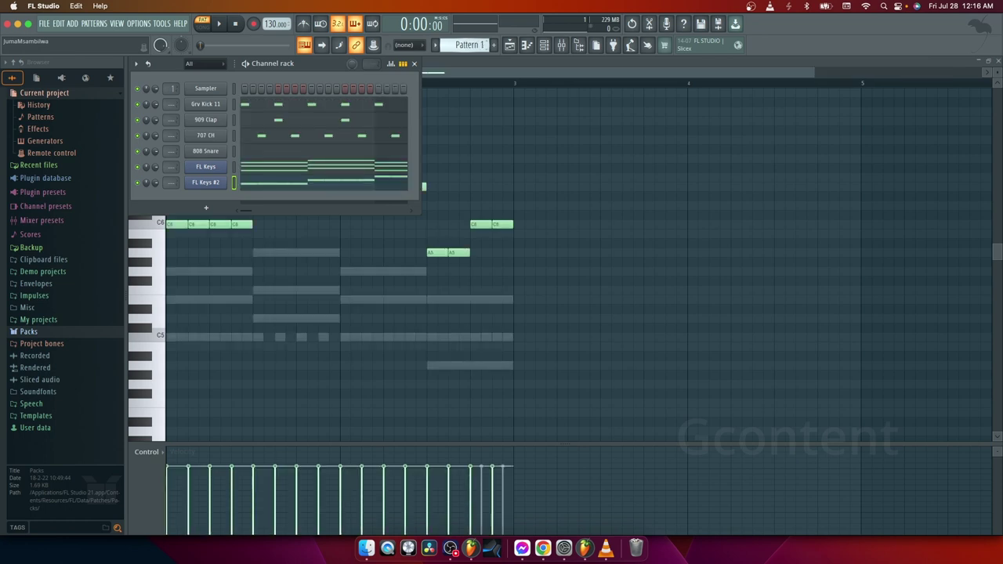
drag(464, 47, 465, 39)
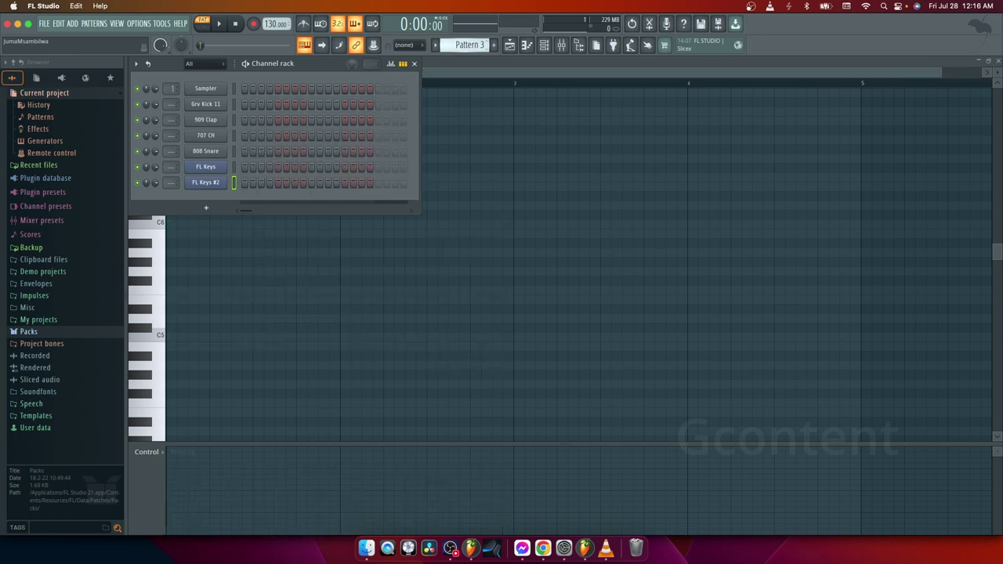
scroll(468, 45, up, 1)
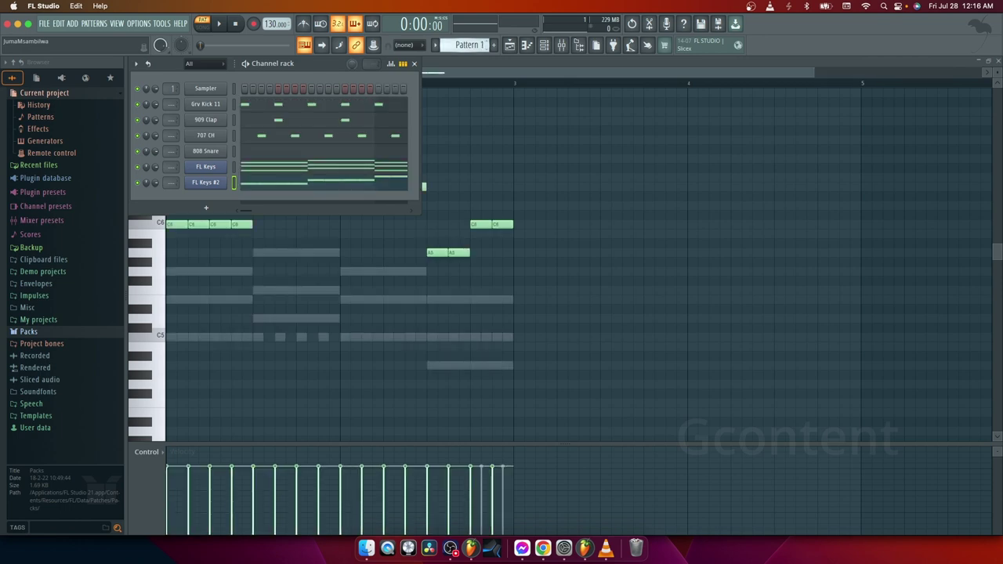
scroll(469, 45, down, 3)
scroll(468, 44, up, 4)
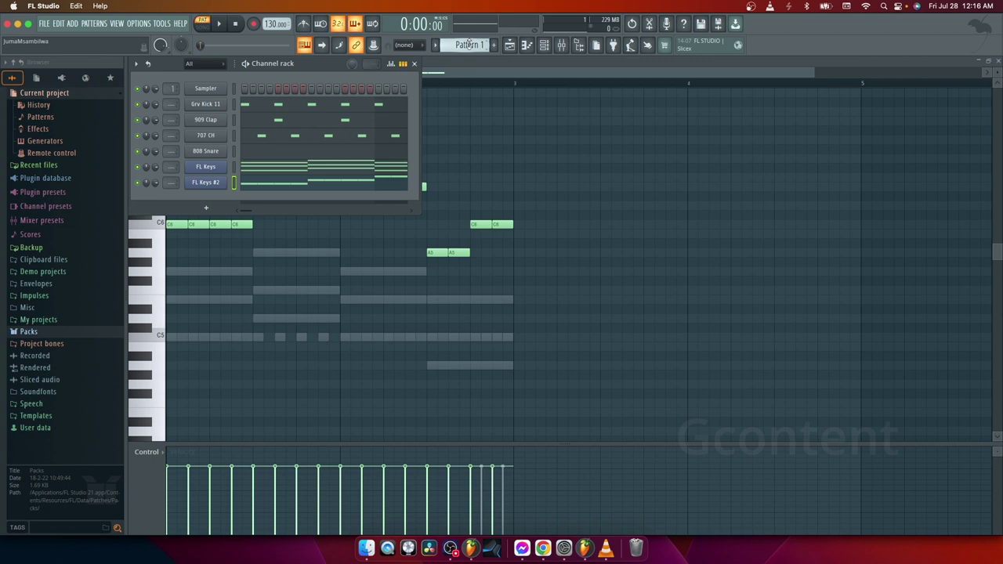
click(222, 26)
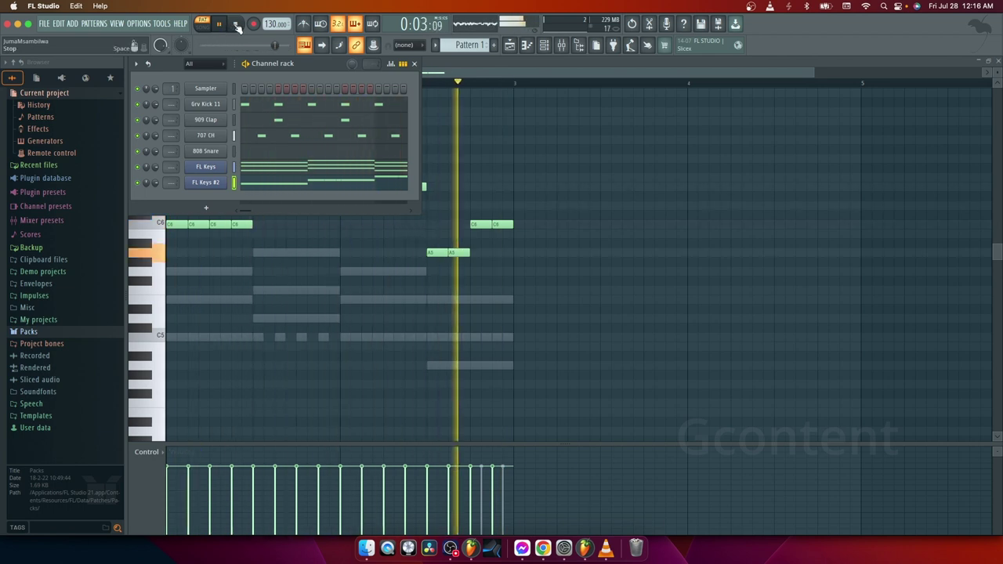
click(236, 24)
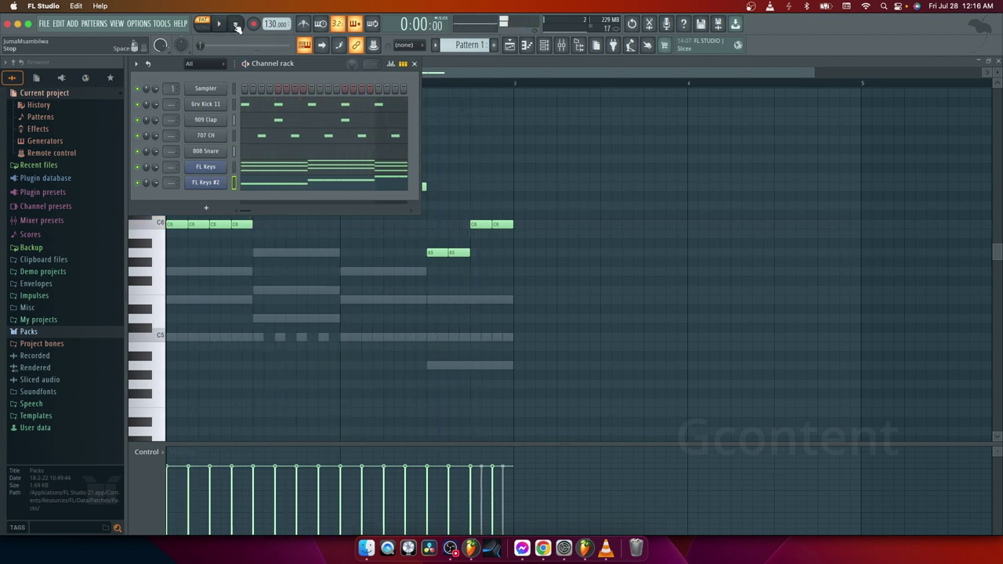
Solo FL Keys #2 in the channel rack and bring its piano roll to the front.
right_click(138, 184)
click(151, 195)
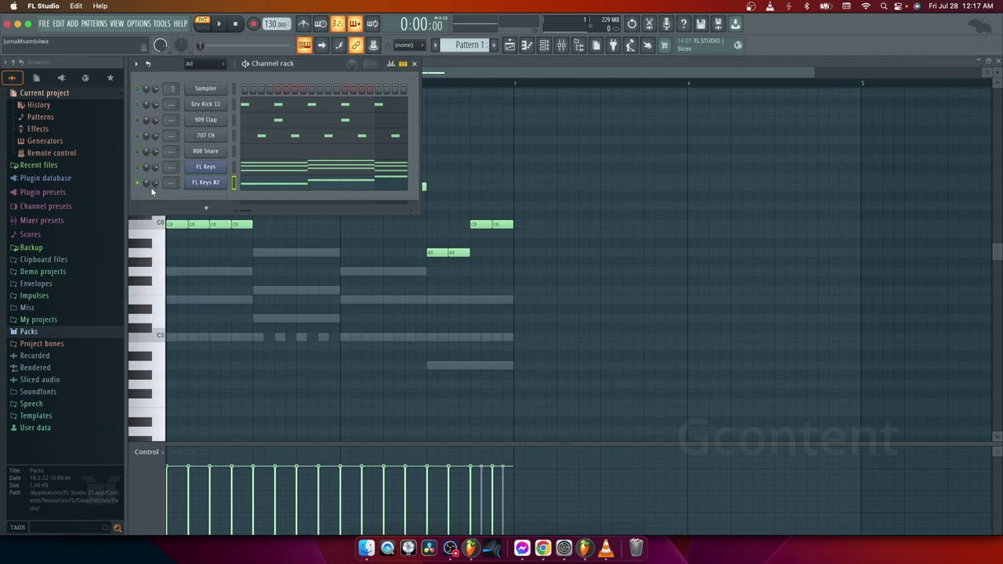
click(270, 191)
click(269, 191)
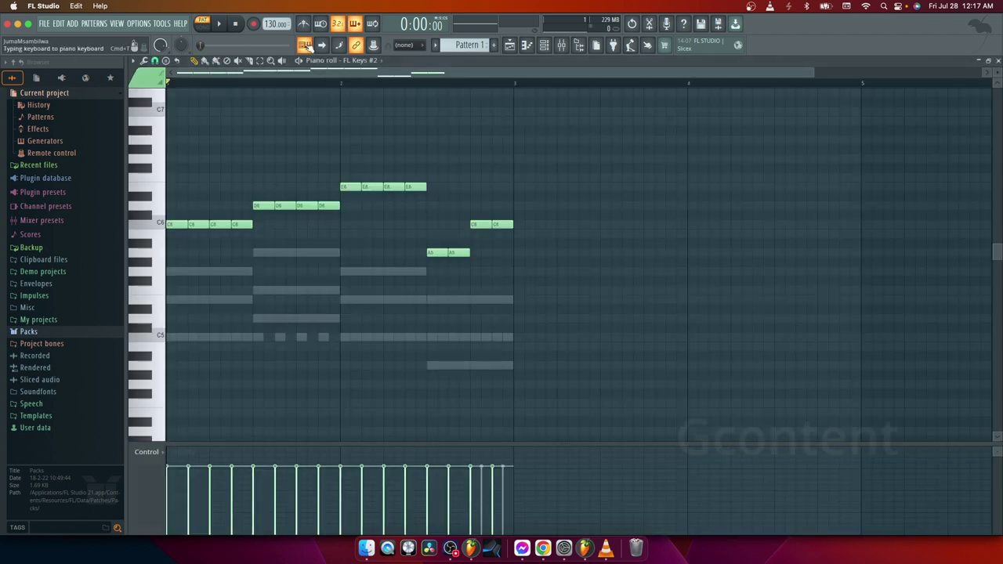
Select all FL Keys #2 notes and layer a cloned copy of them one octave lower.
drag(688, 151, 83, 320)
click(369, 146)
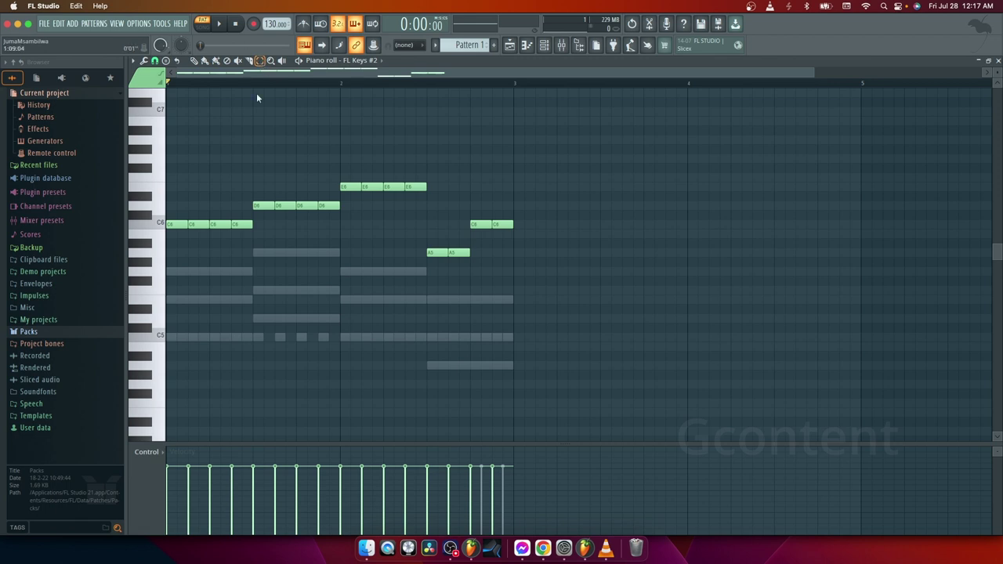
scroll(549, 137, up, 3)
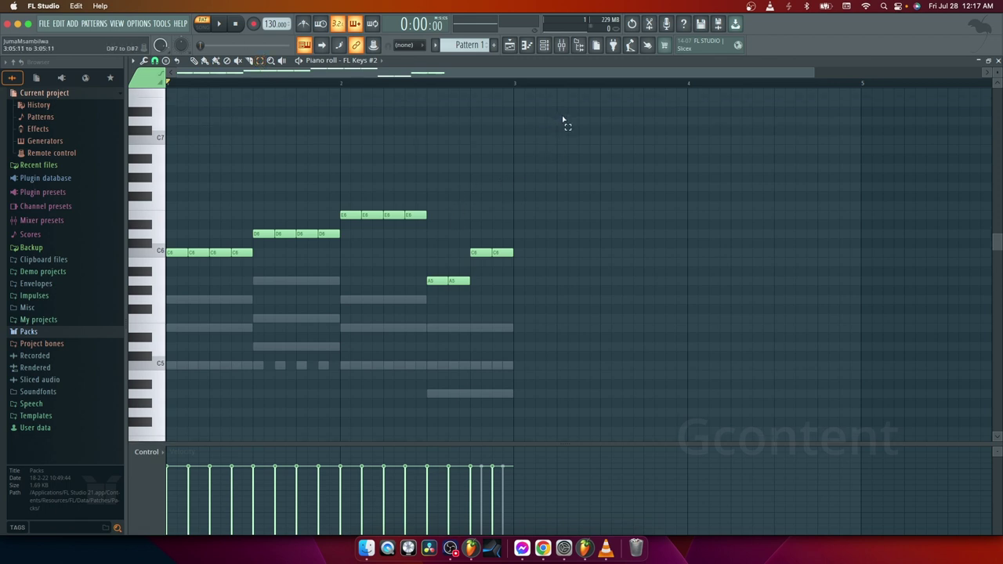
drag(561, 108, 167, 324)
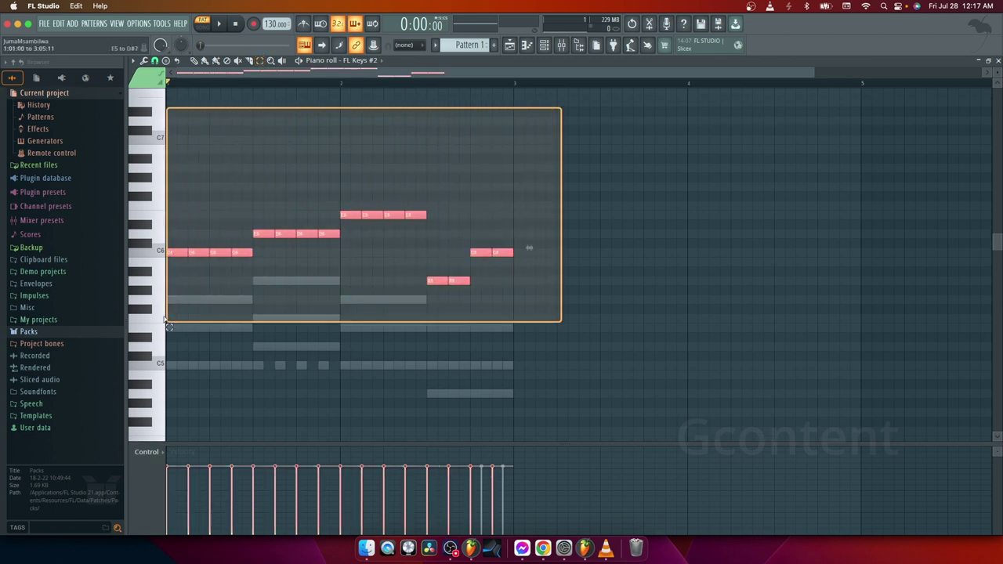
drag(95, 321, 96, 321)
scroll(313, 325, down, 9)
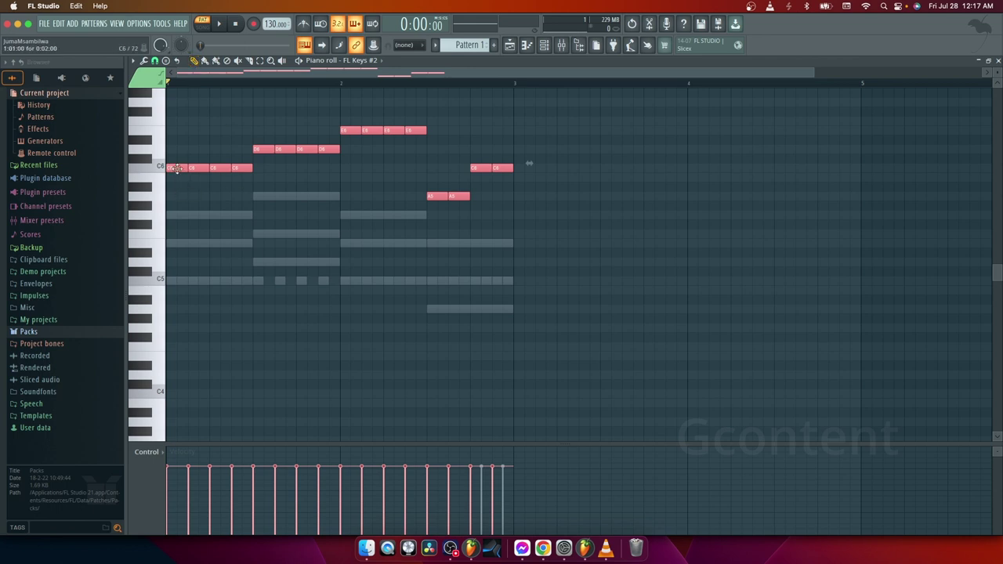
mouse_move(178, 255)
mouse_down()
mouse_move(293, 276)
mouse_move(388, 267)
mouse_move(205, 265)
mouse_move(180, 280)
mouse_move(171, 160)
mouse_up()
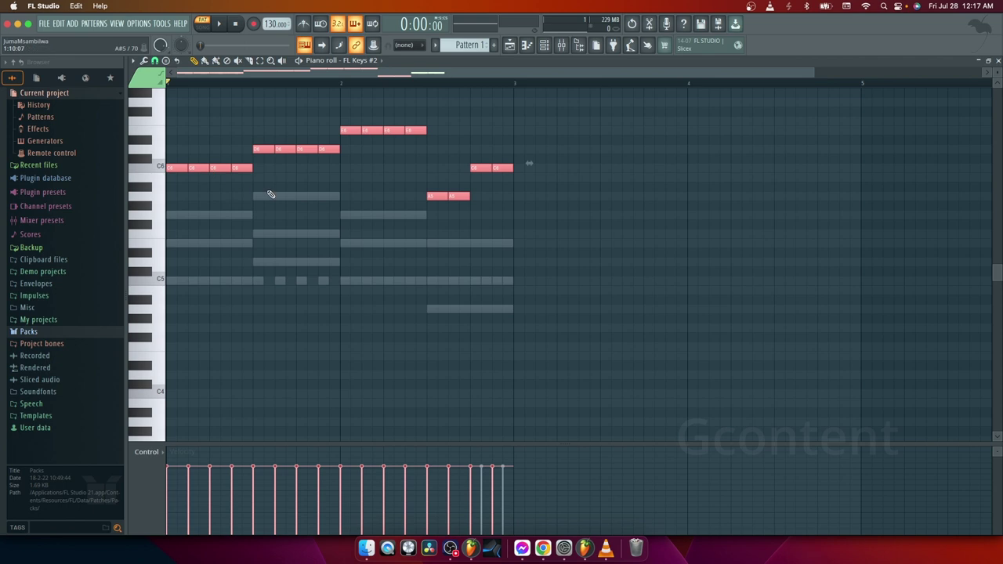
key(ctrl+Down)
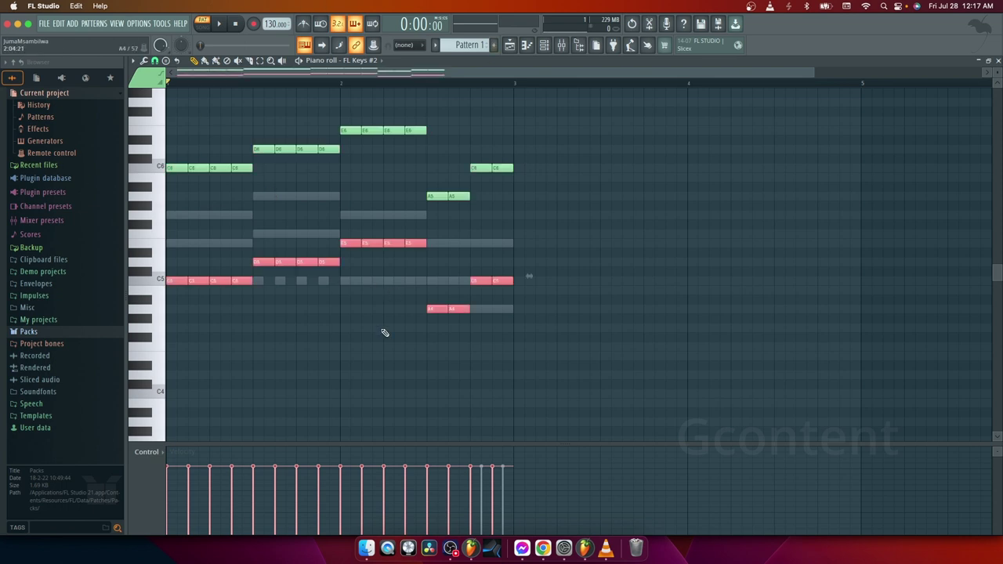
Listen to the octave-layered FL Keys #2 melody, first soloed and then with solo turned off, stopping playback at the end.
key(space)
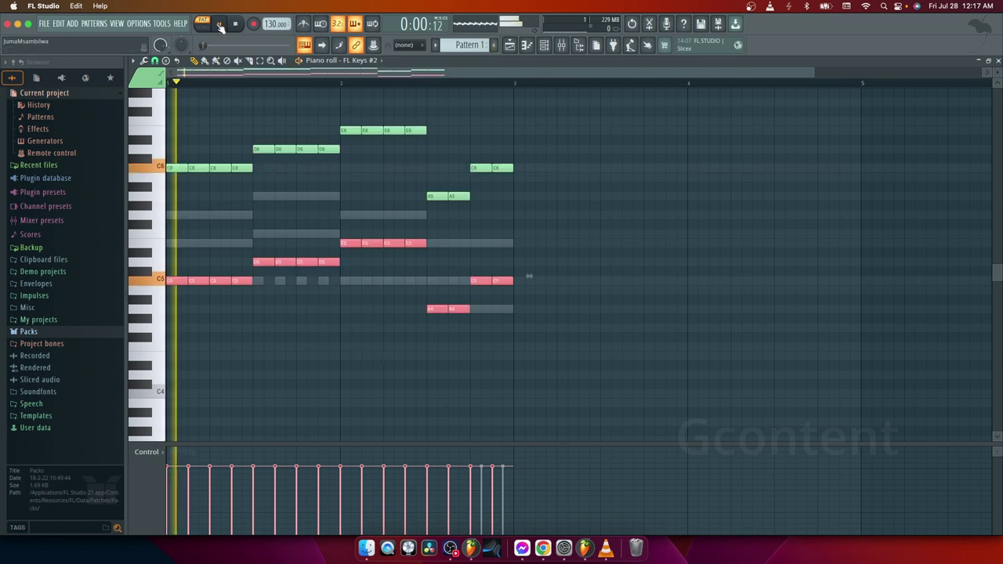
scroll(364, 357, down, 9)
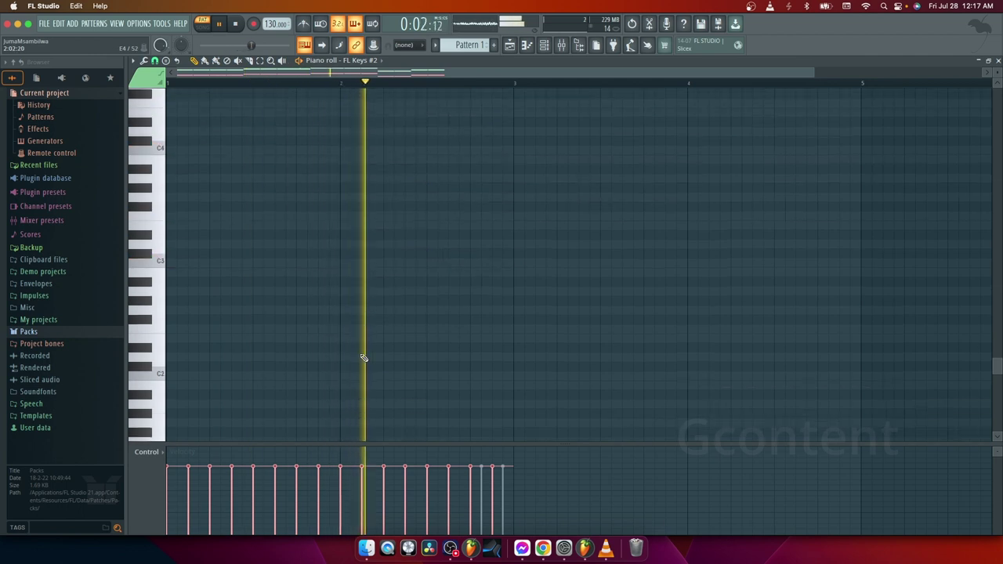
scroll(363, 357, up, 10)
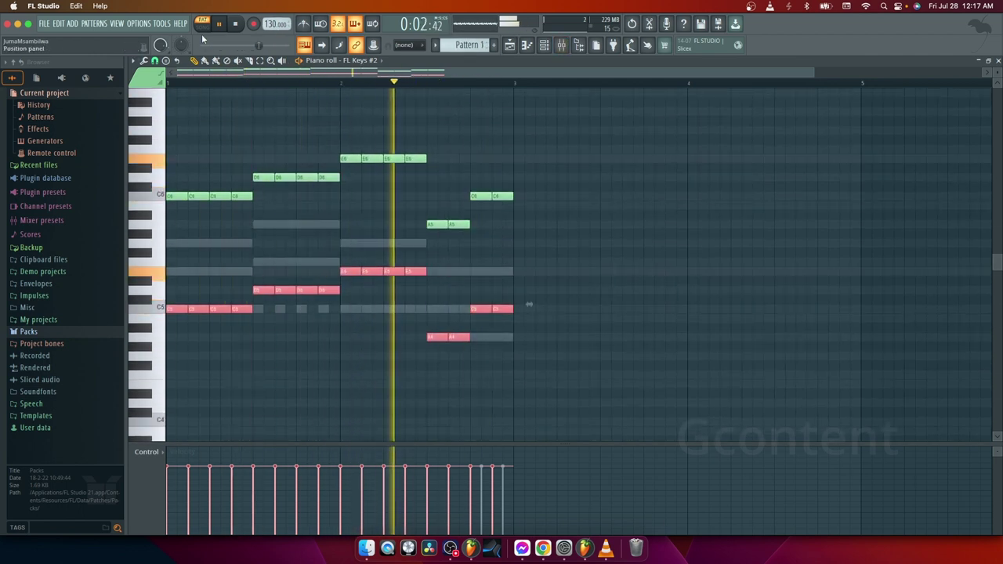
click(545, 46)
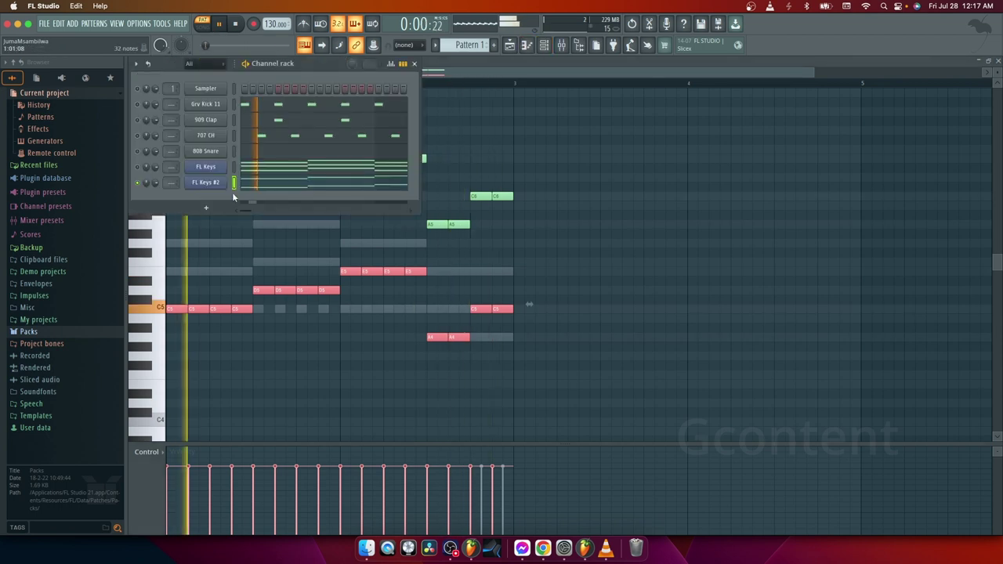
right_click(139, 185)
click(149, 193)
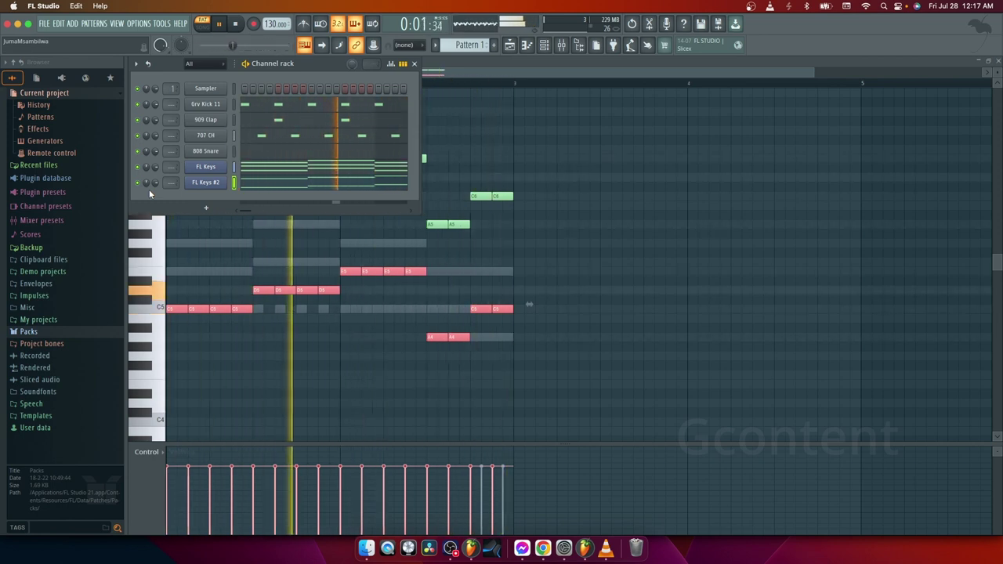
click(235, 23)
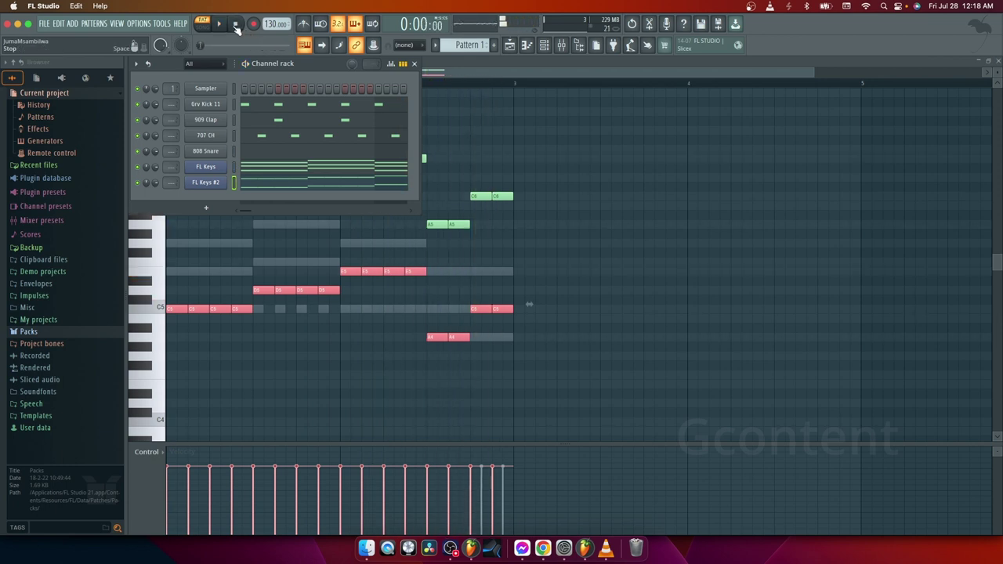
Undo the FL Keys #2 solo change, the lower-octave note copy and the note selection.
click(62, 26)
click(65, 38)
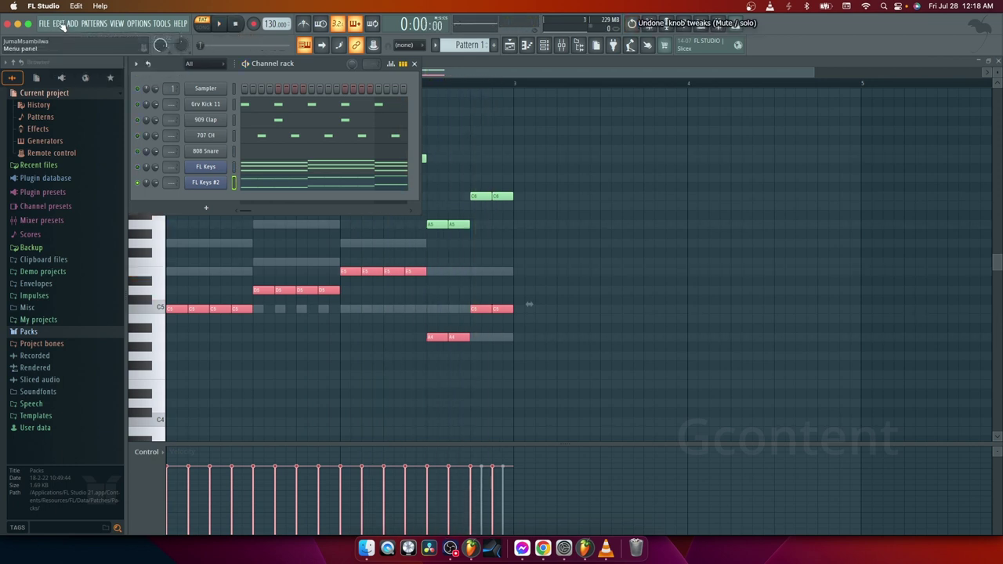
click(61, 26)
click(61, 38)
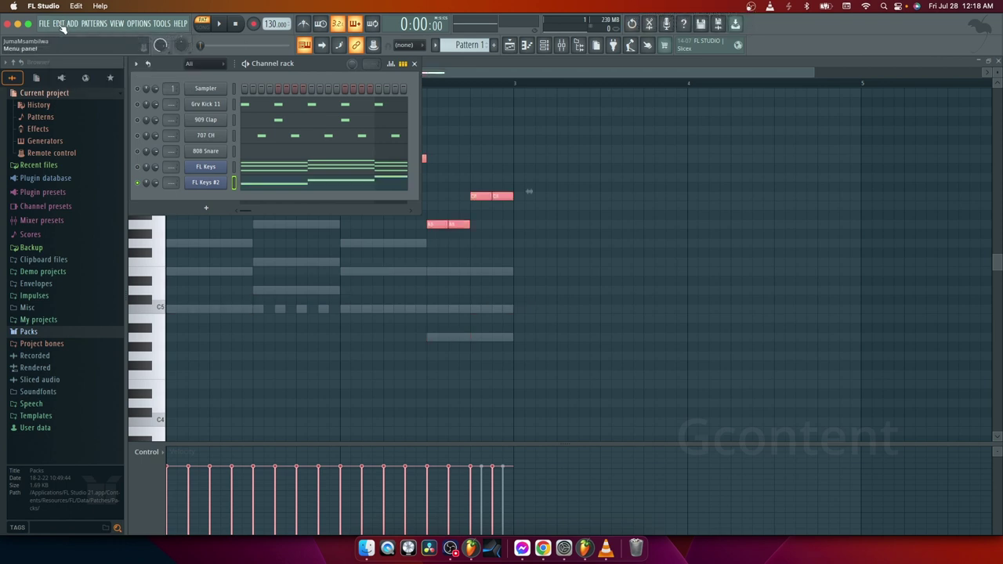
click(60, 25)
click(64, 38)
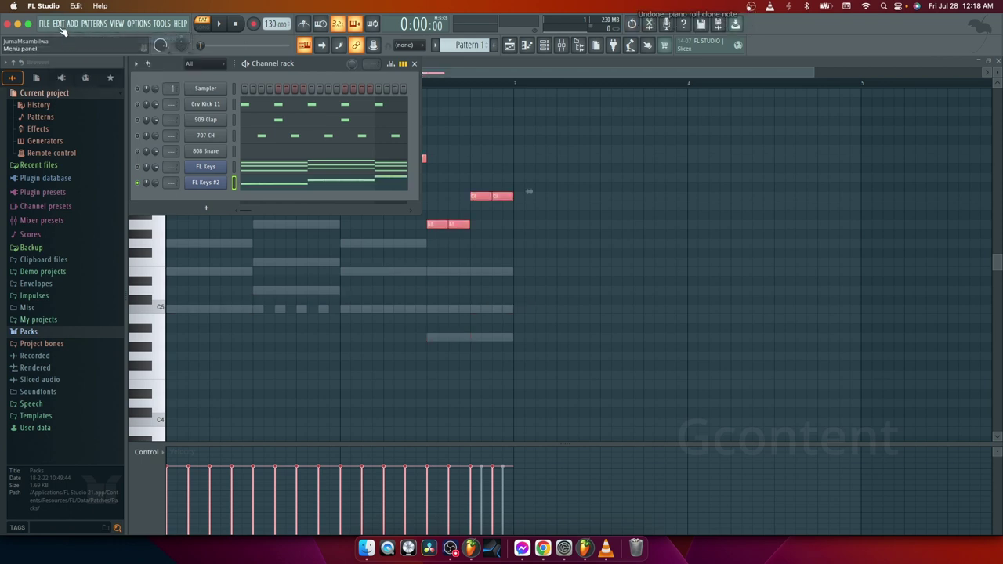
click(60, 24)
click(64, 38)
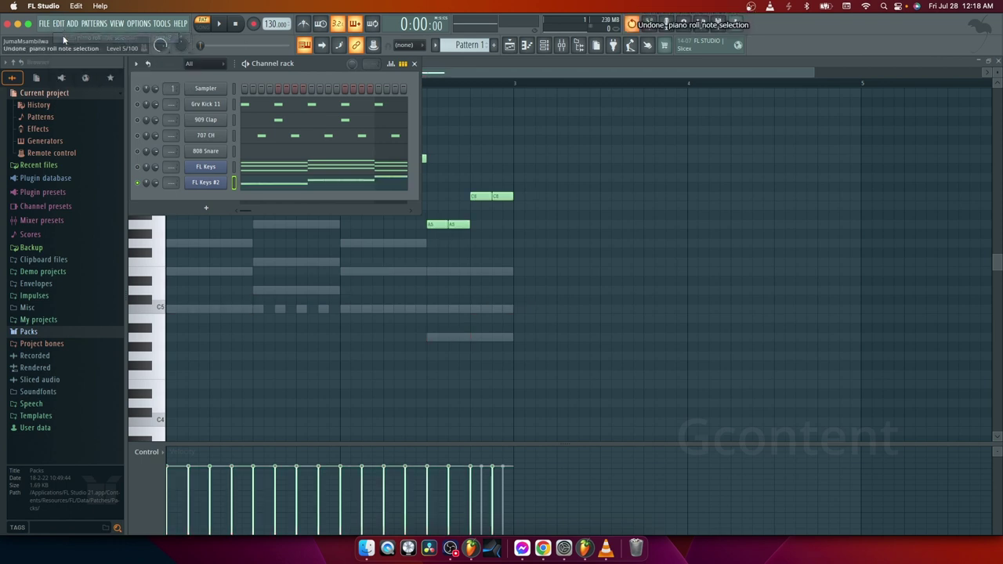
Listen to the single-layer FL Keys #2 melody, stop playback and turn off the channel's solo.
click(489, 66)
click(224, 25)
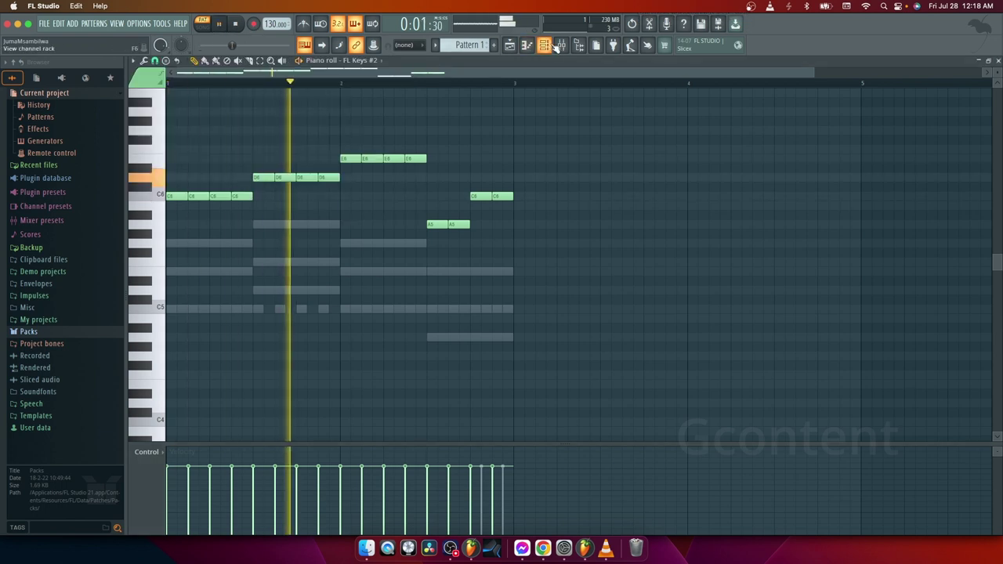
click(546, 45)
click(240, 28)
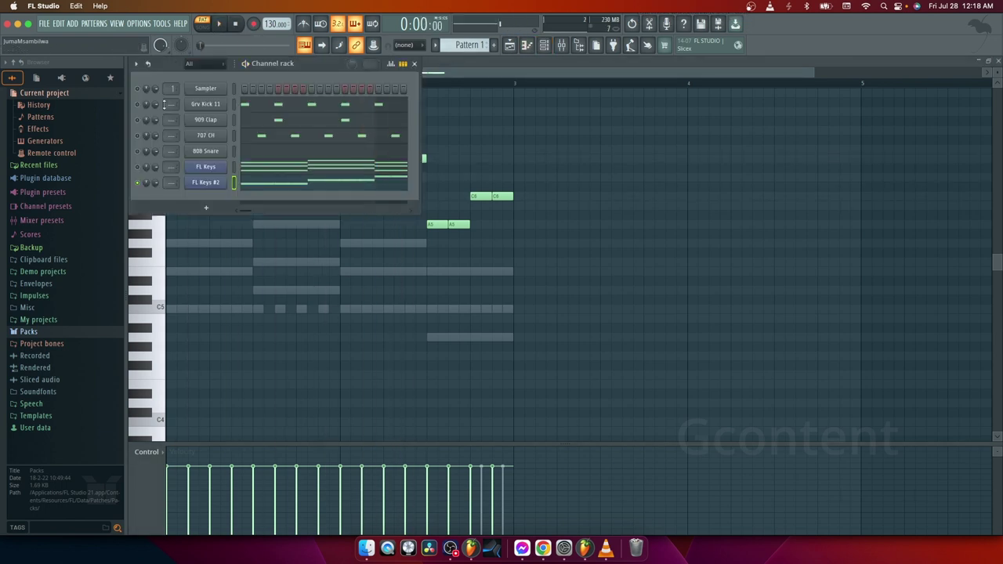
right_click(138, 185)
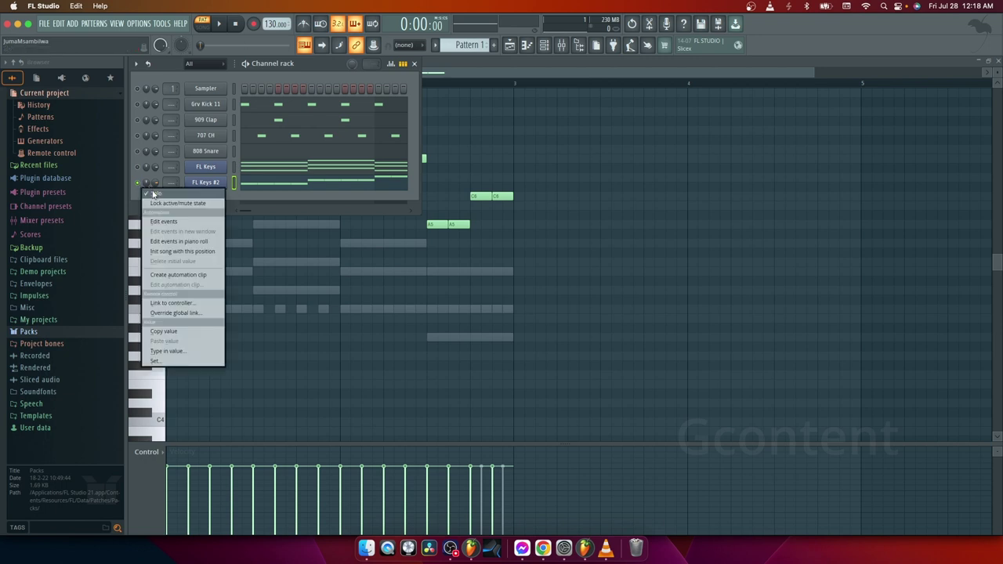
click(152, 192)
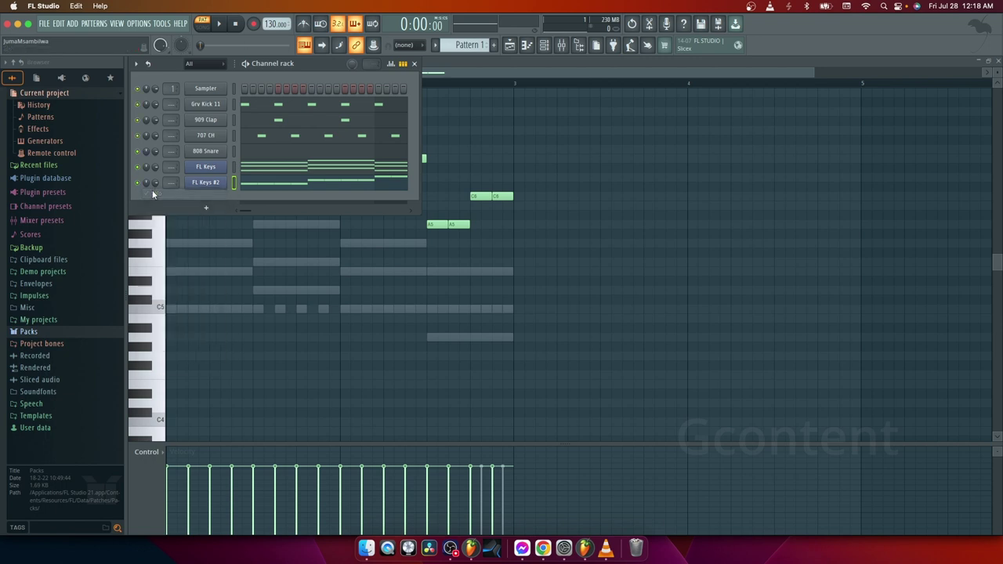
Solo Grv Kick 11 in the channel rack and listen to the kick alone, stopping playback at the end.
right_click(138, 105)
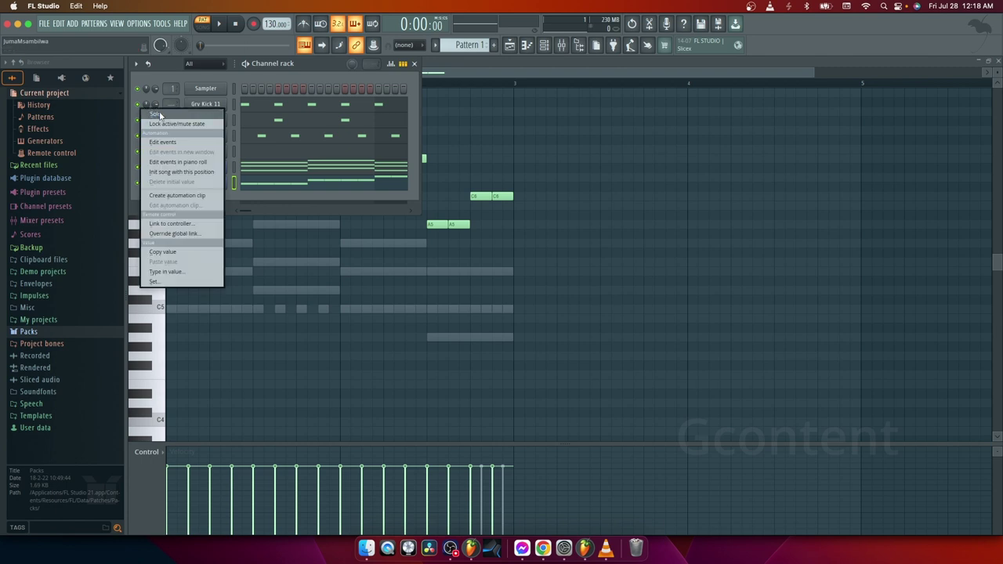
click(159, 115)
click(218, 24)
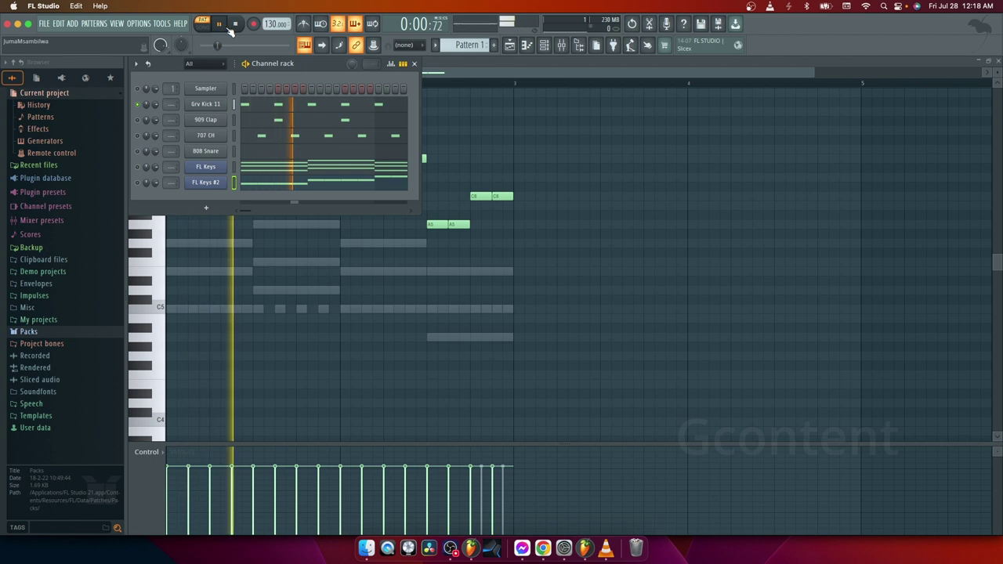
click(234, 23)
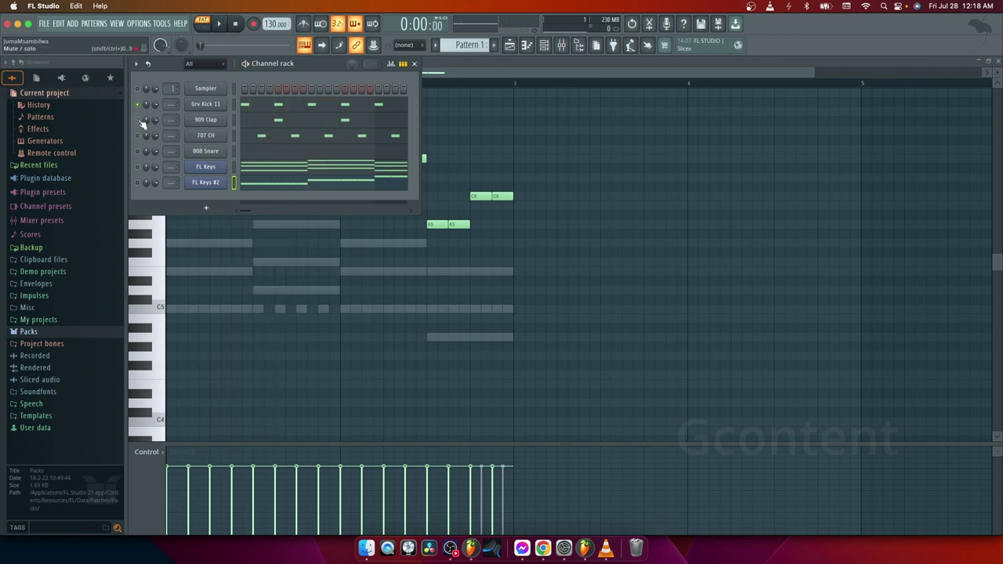
Switch the solo to FL Keys #2, then turn it off to reactivate all channels.
right_click(140, 185)
right_click(139, 185)
right_click(140, 186)
click(137, 185)
right_click(138, 186)
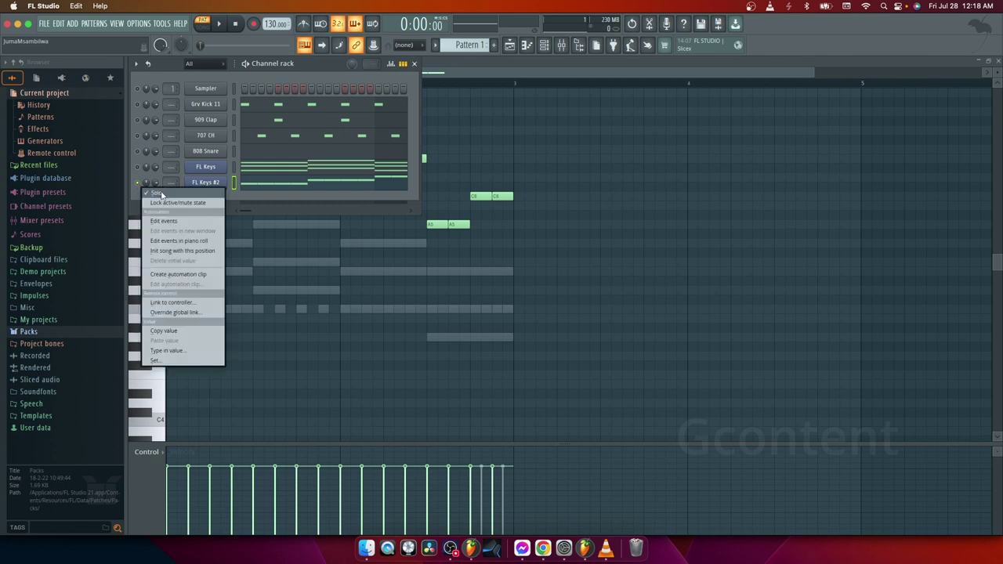
click(161, 194)
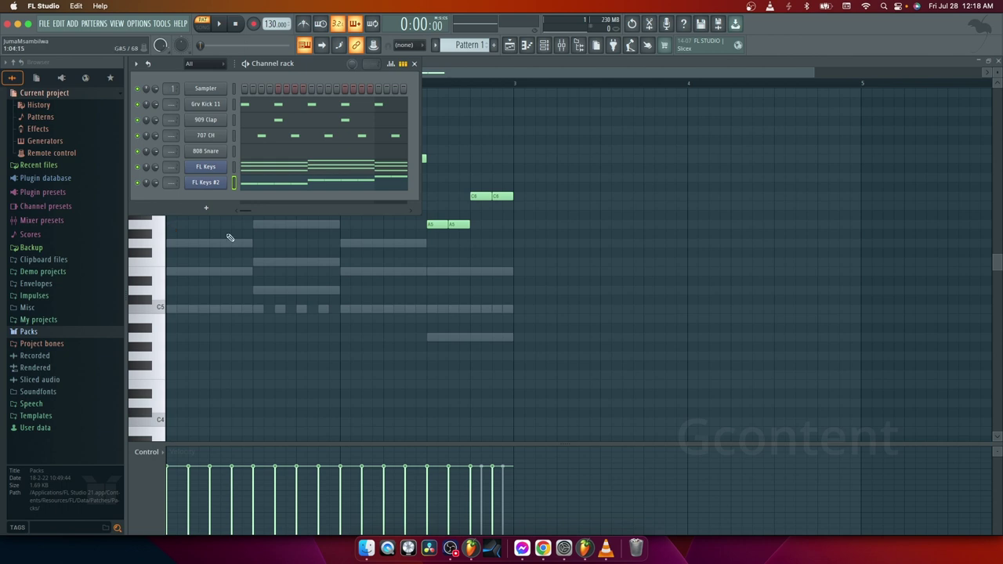
Listen to Pattern 1 with all channels active, then stop playback.
click(221, 26)
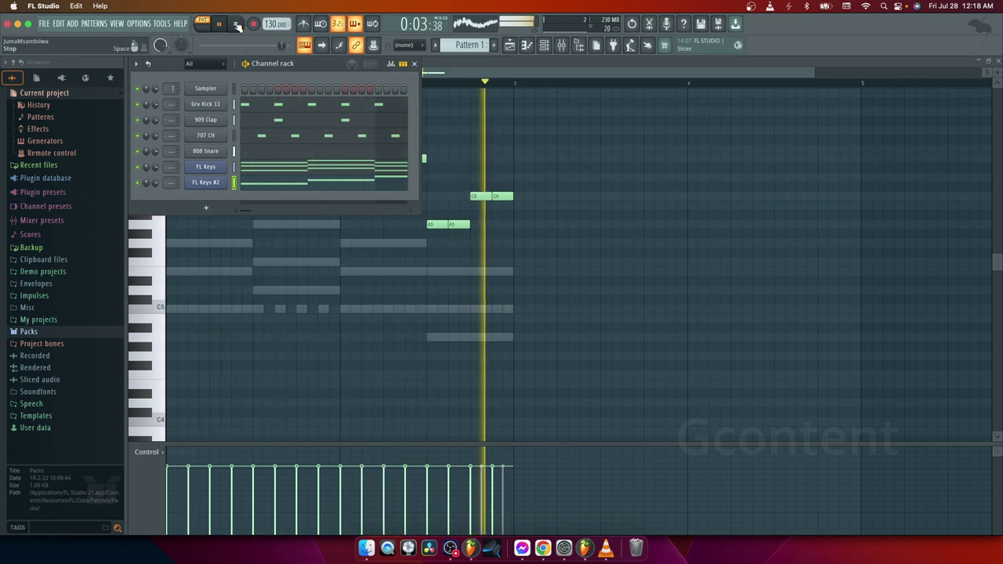
click(237, 26)
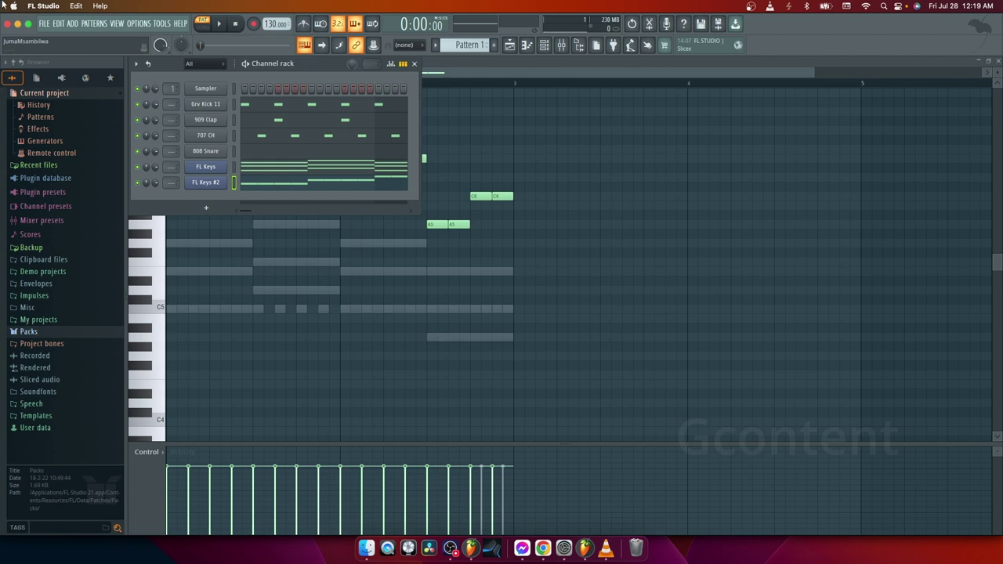
click(206, 210)
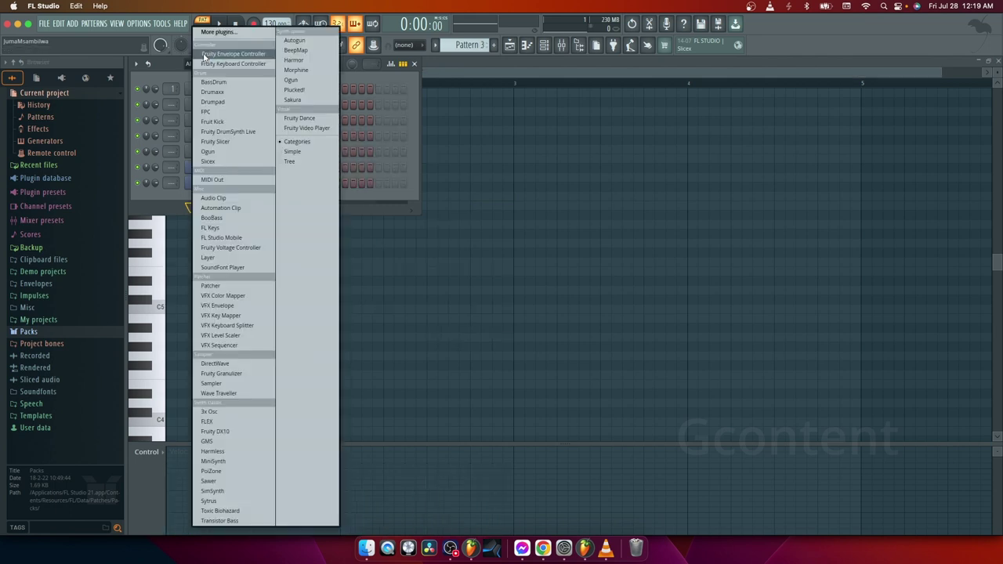
click(169, 206)
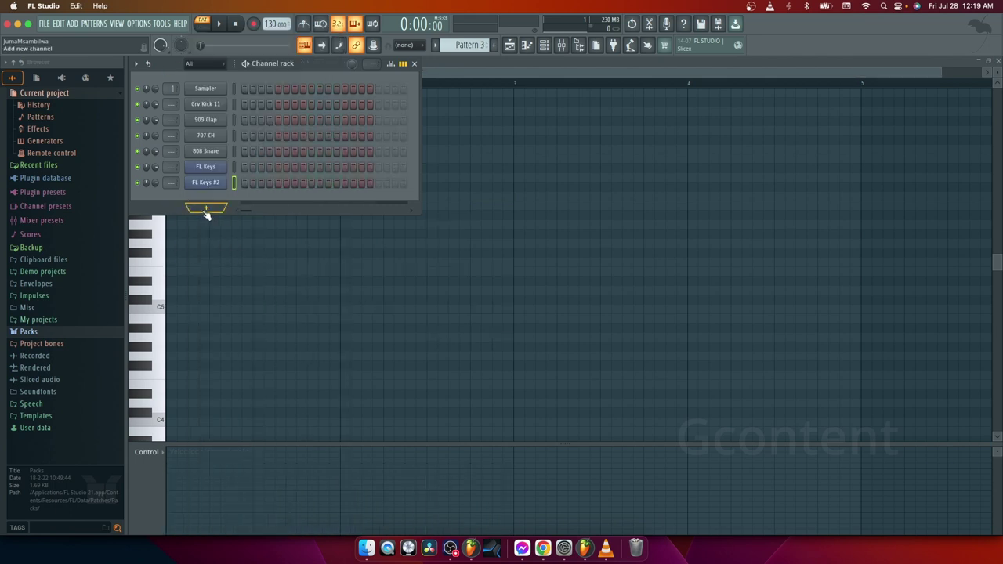
click(207, 210)
click(176, 196)
scroll(465, 45, up, 4)
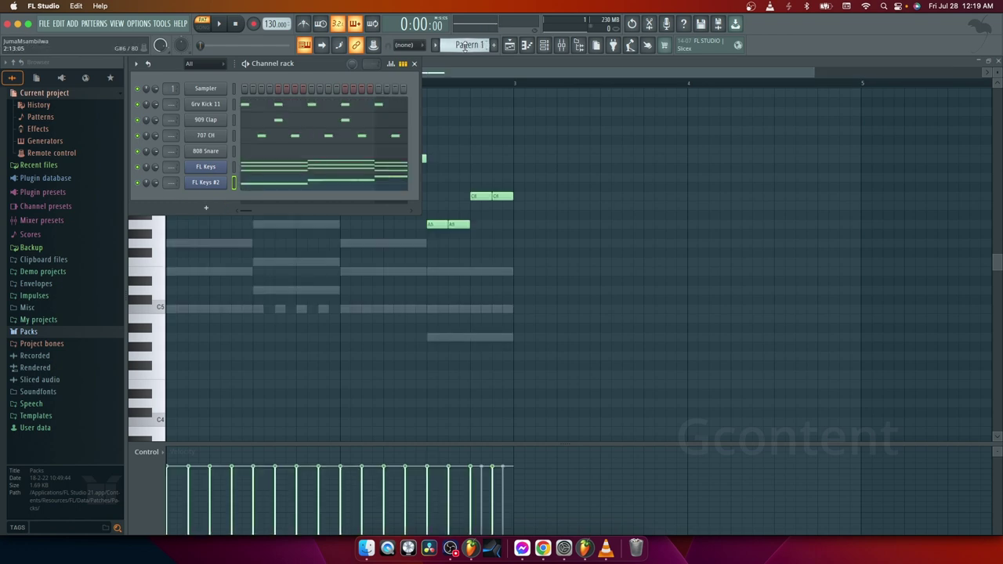
Add a 3x Osc channel to the channel rack and move its plugin window clear of the rack.
click(207, 209)
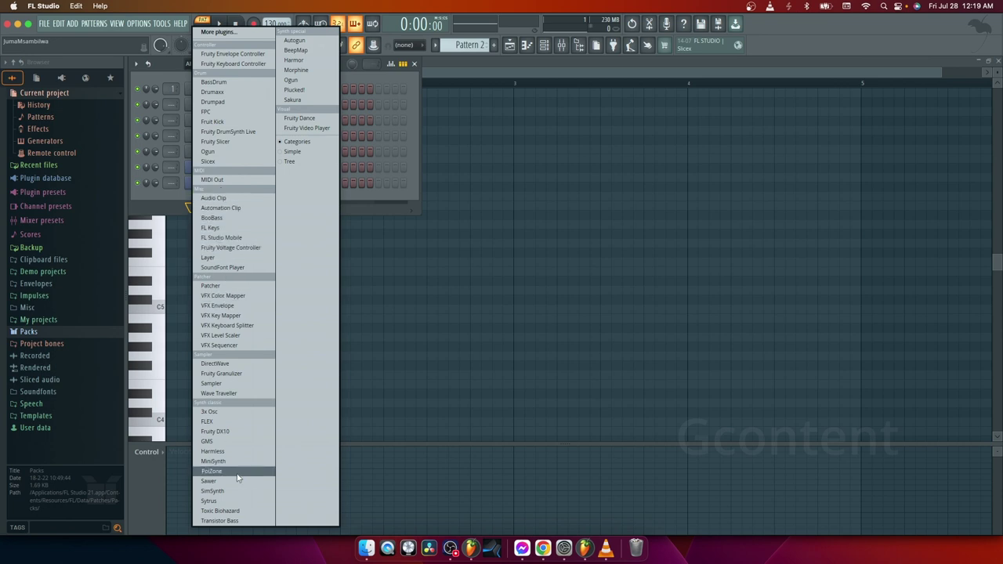
click(218, 414)
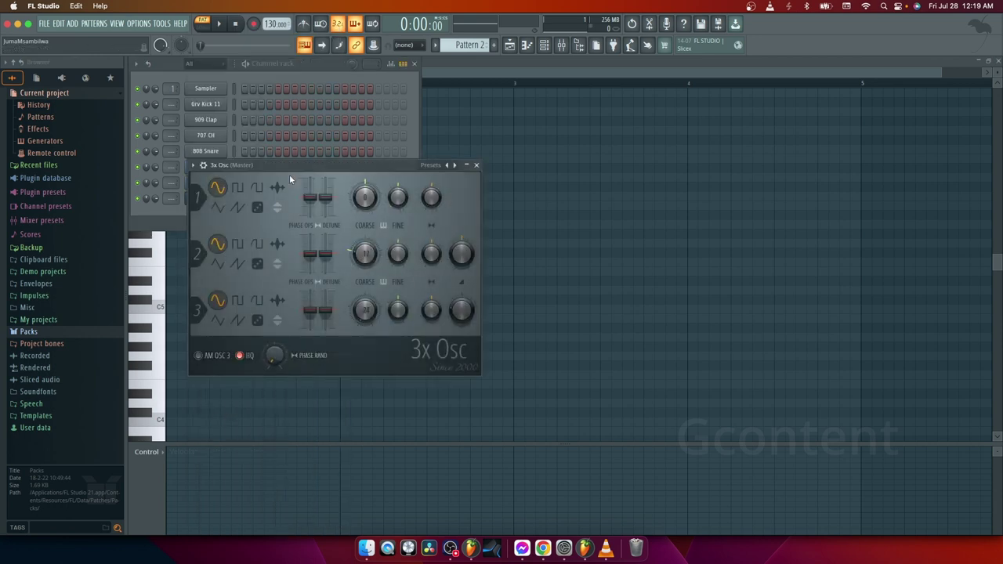
drag(314, 169, 503, 215)
Return to Pattern 1 while listening to the beat, and stop playback.
key(space)
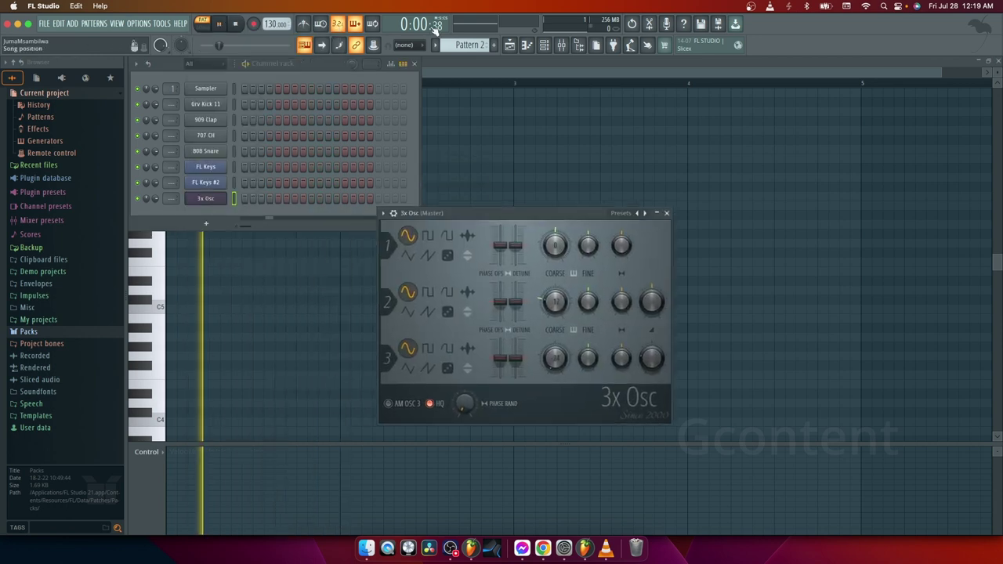
scroll(462, 39, up, 1)
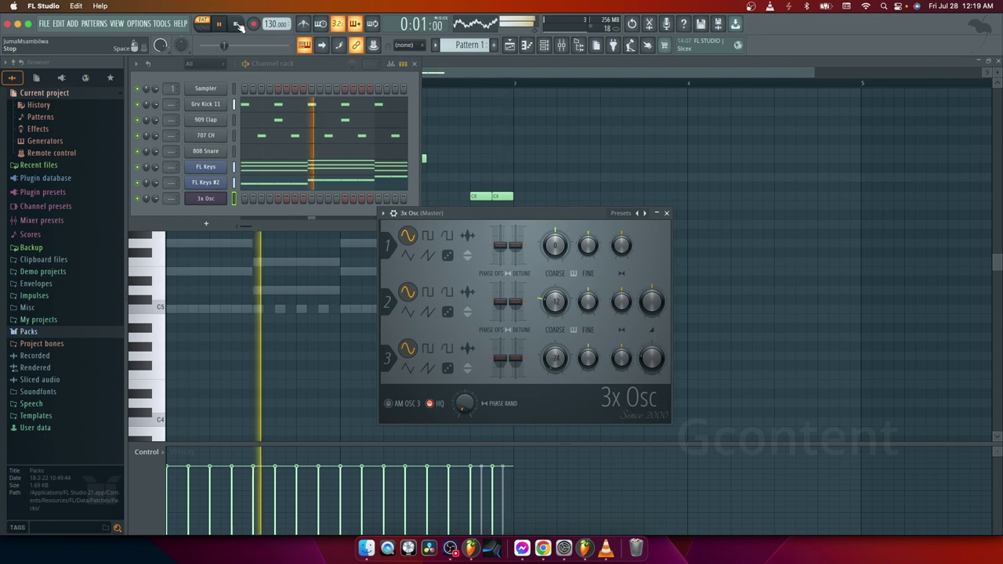
click(238, 24)
Open the piano roll for the 3x Osc channel and audition its C5 key.
right_click(214, 201)
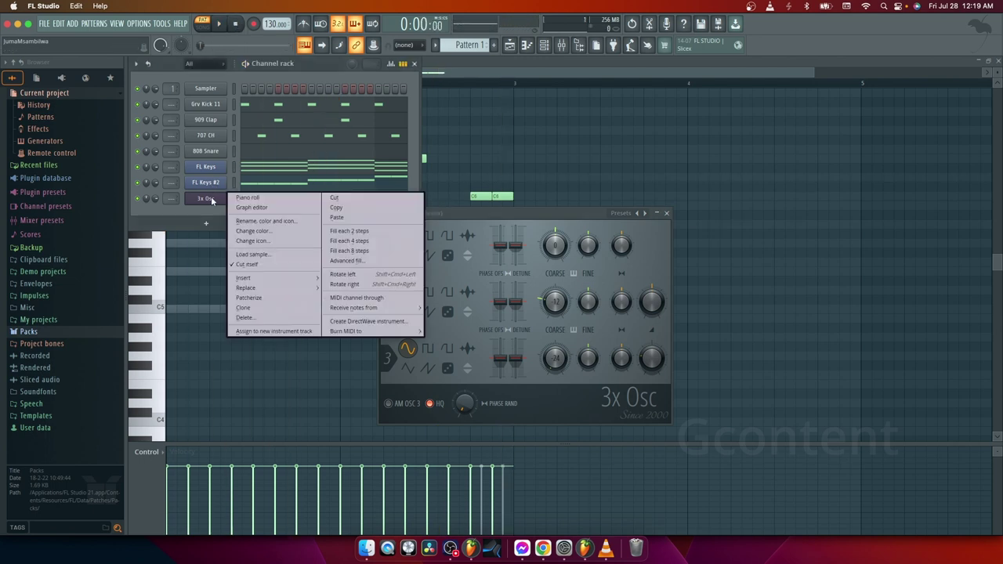
click(220, 201)
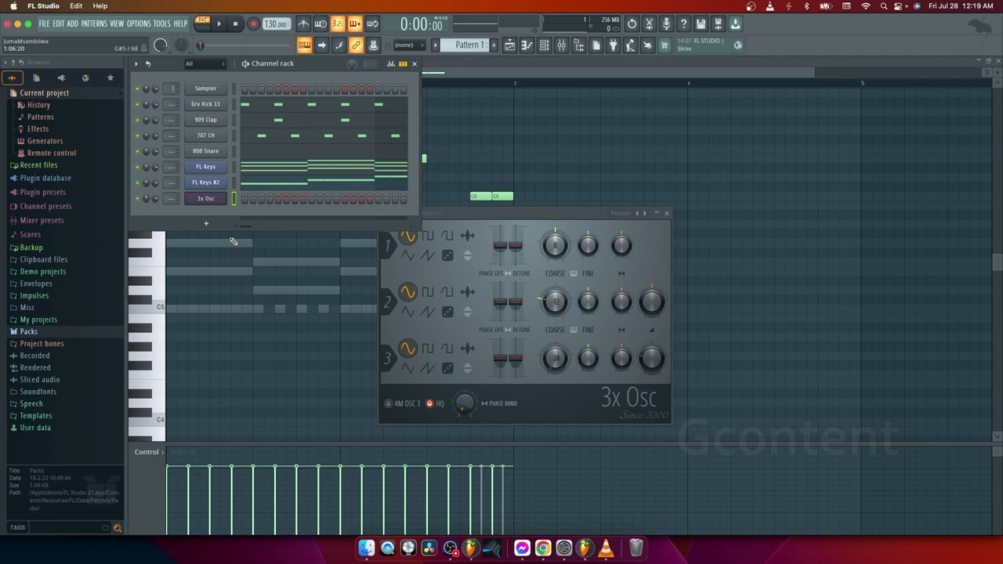
right_click(218, 202)
click(219, 202)
right_click(221, 203)
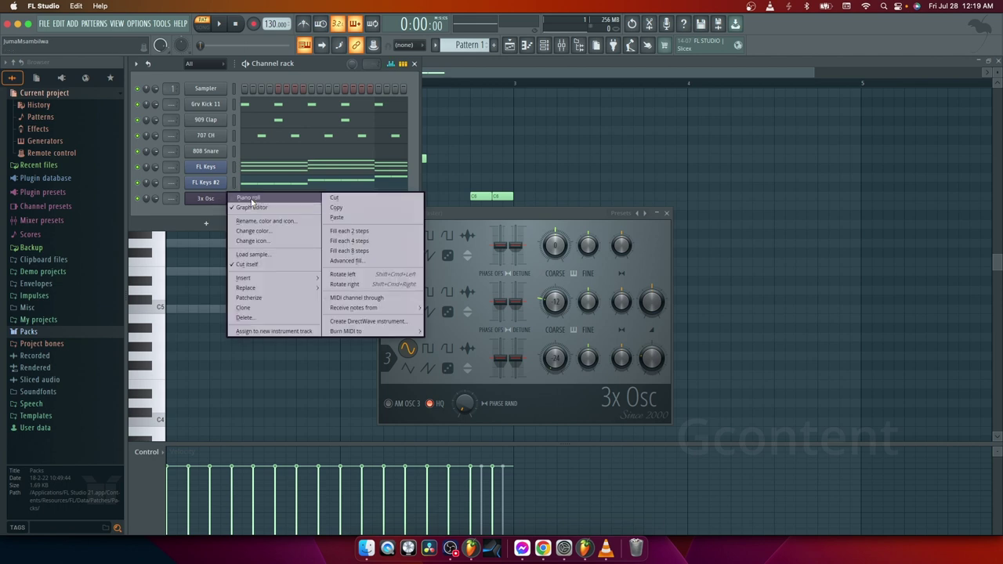
click(248, 198)
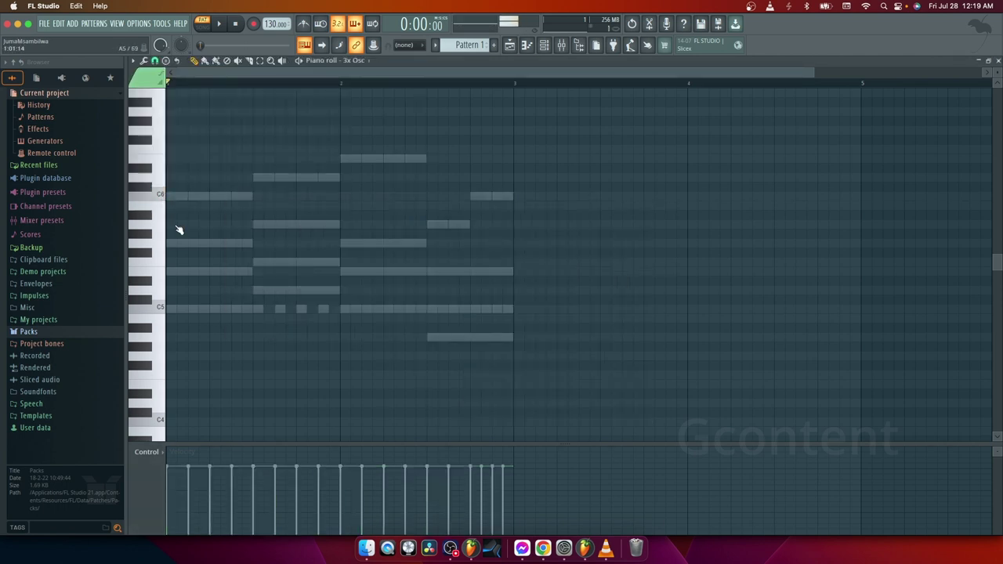
click(160, 309)
Bring up the channel rack and the 3x Osc settings, then audition the E5 key on the piano roll keyboard.
click(552, 47)
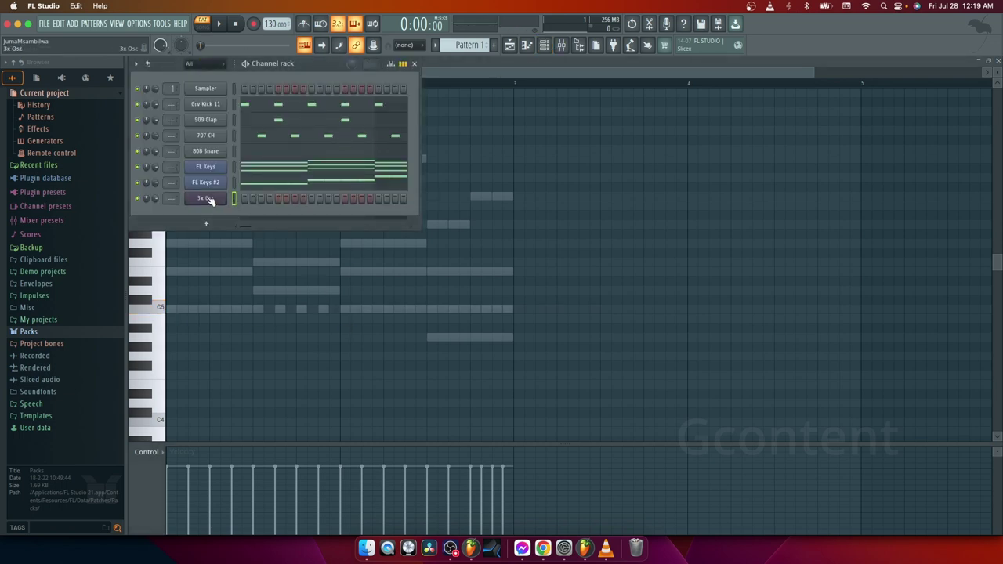
click(208, 199)
drag(479, 213, 448, 167)
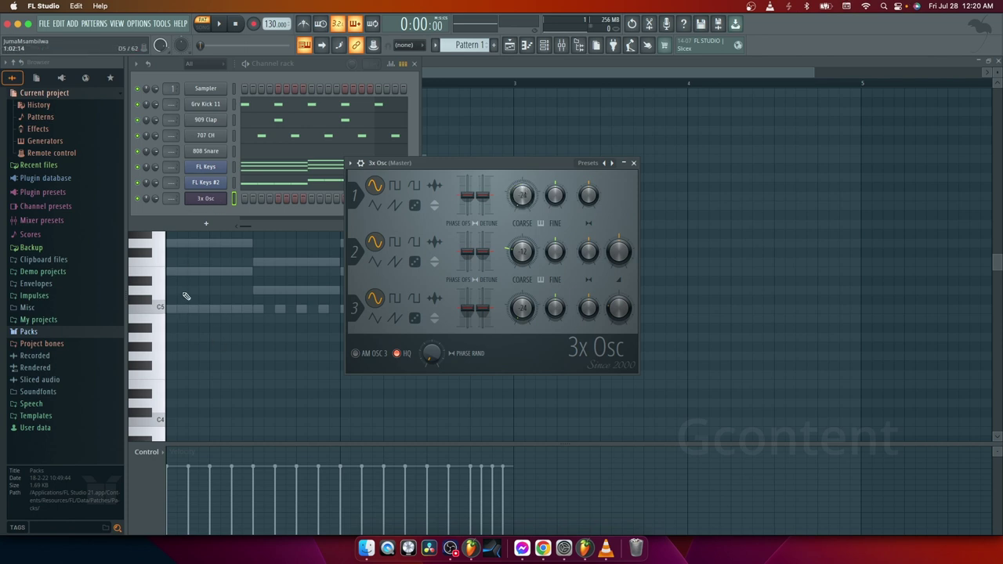
click(159, 269)
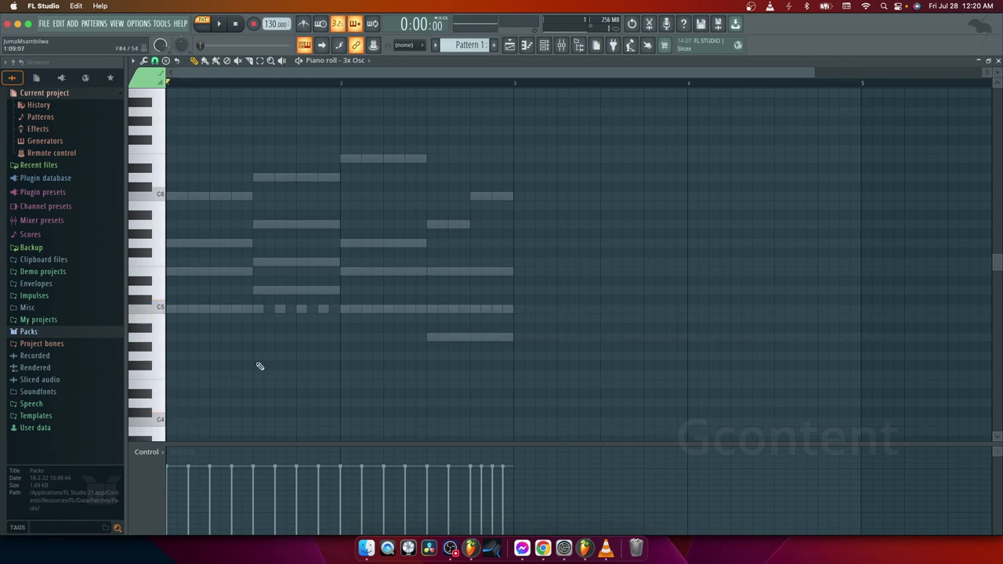
Close the piano roll and reopen it for the 3x Osc channel from the channel rack.
scroll(259, 366, down, 3)
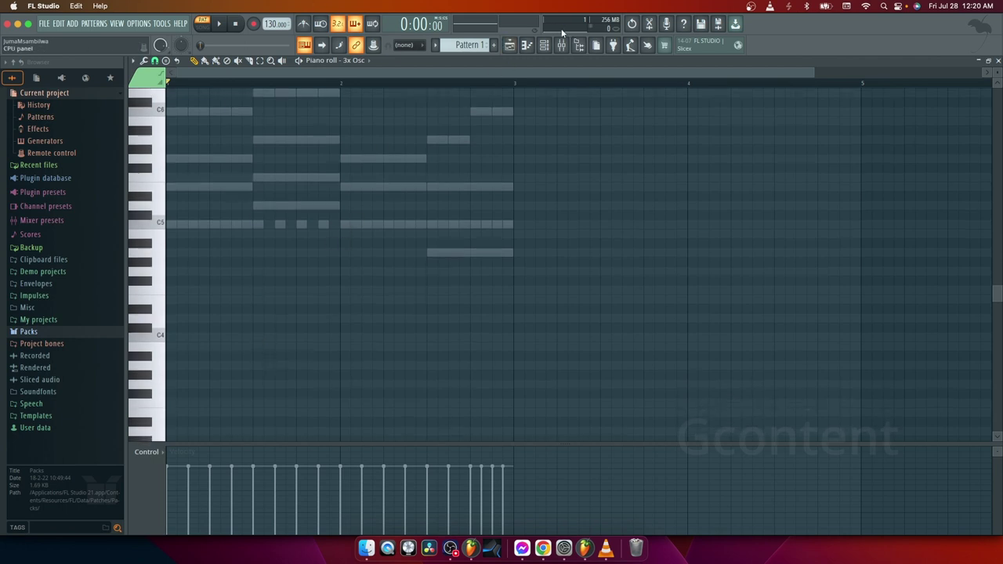
click(545, 47)
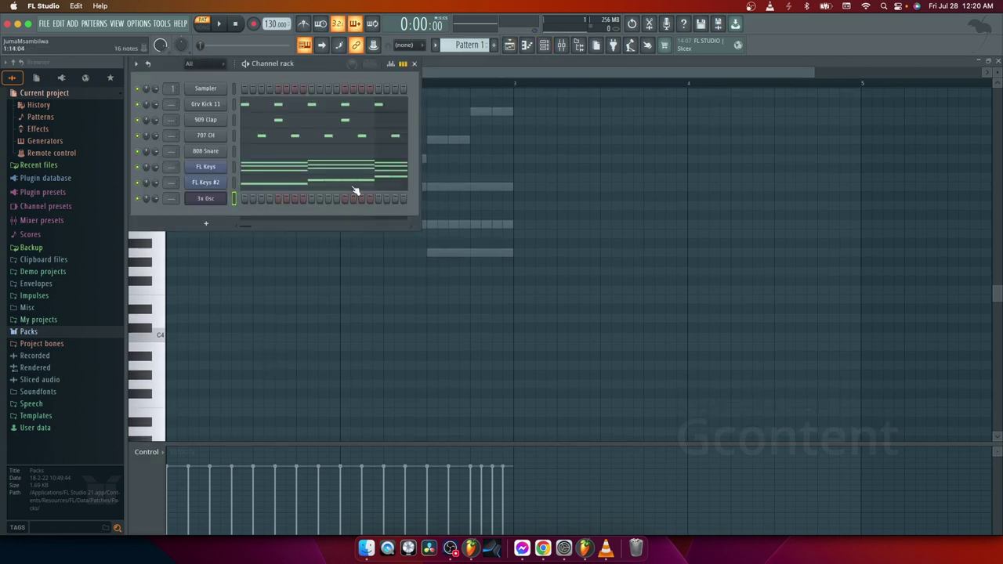
click(517, 48)
click(508, 47)
right_click(207, 200)
click(253, 202)
right_click(202, 199)
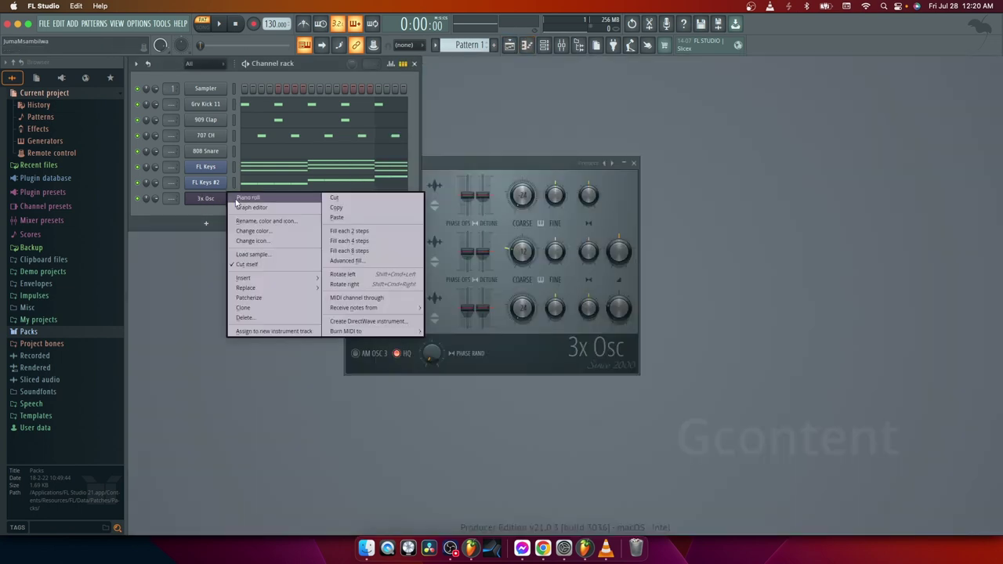
right_click(210, 202)
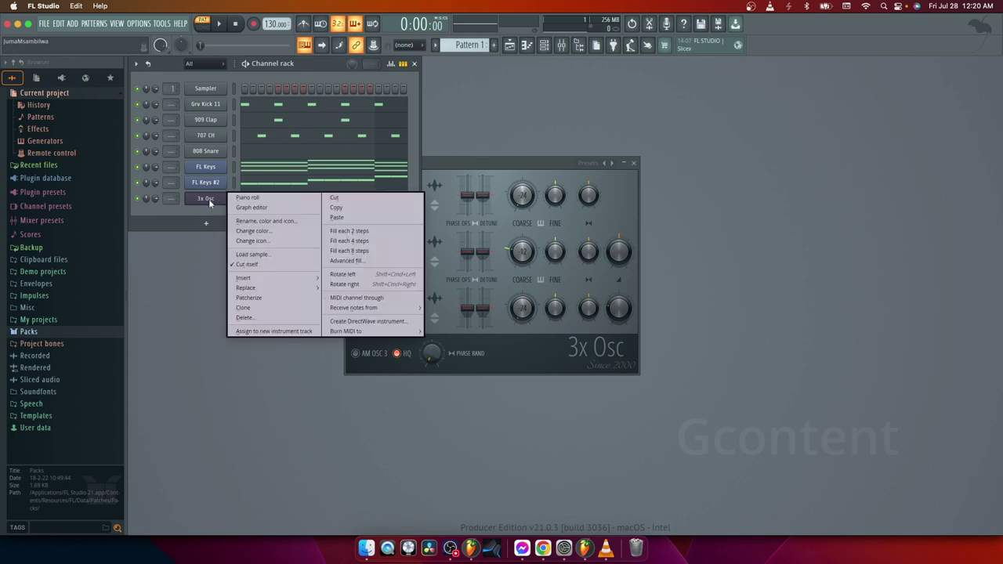
click(250, 199)
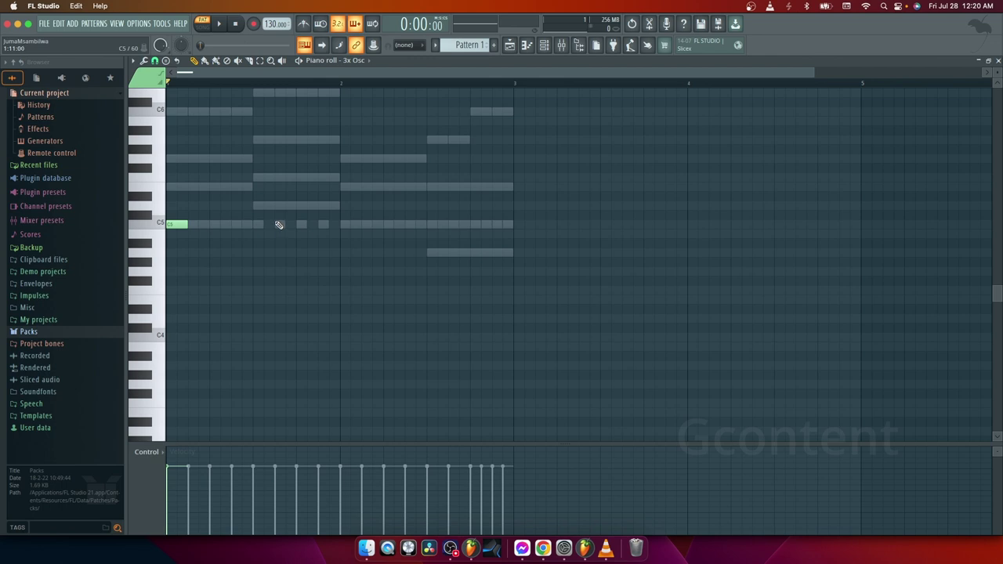
Place two-step C5 notes at steps 3 and 7 of bar 1 in the 3x Osc piano roll, checking them with playback.
click(219, 25)
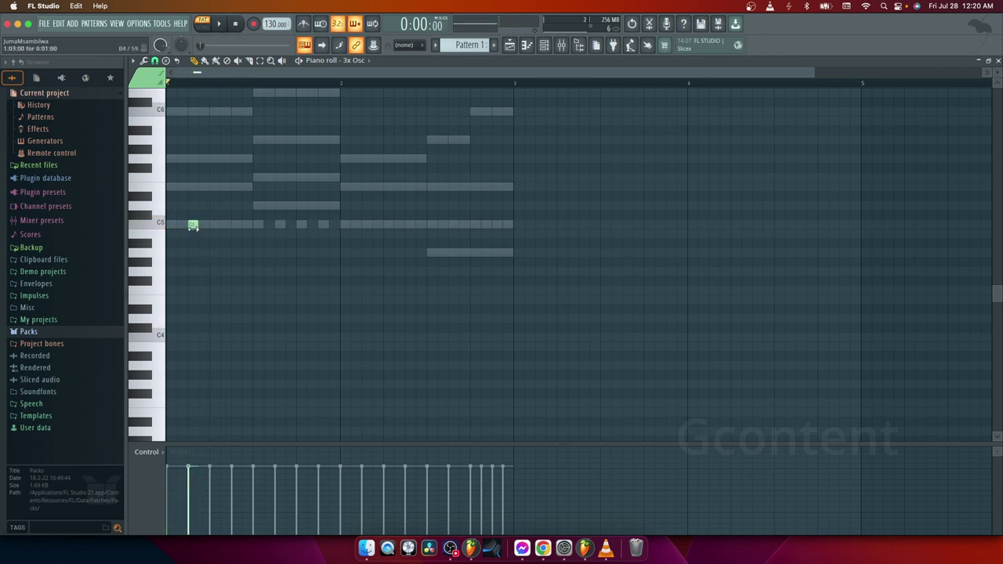
click(220, 24)
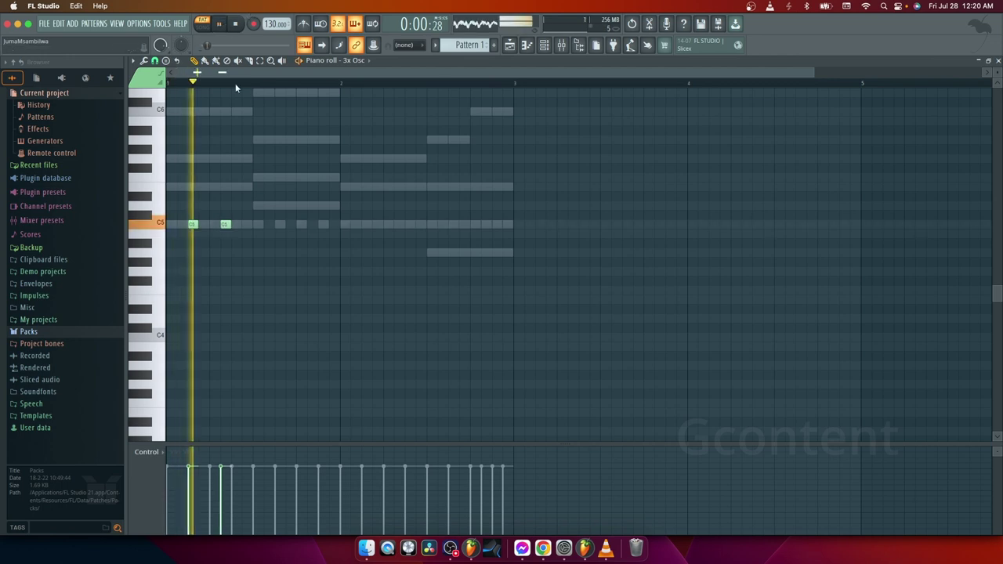
right_click(226, 226)
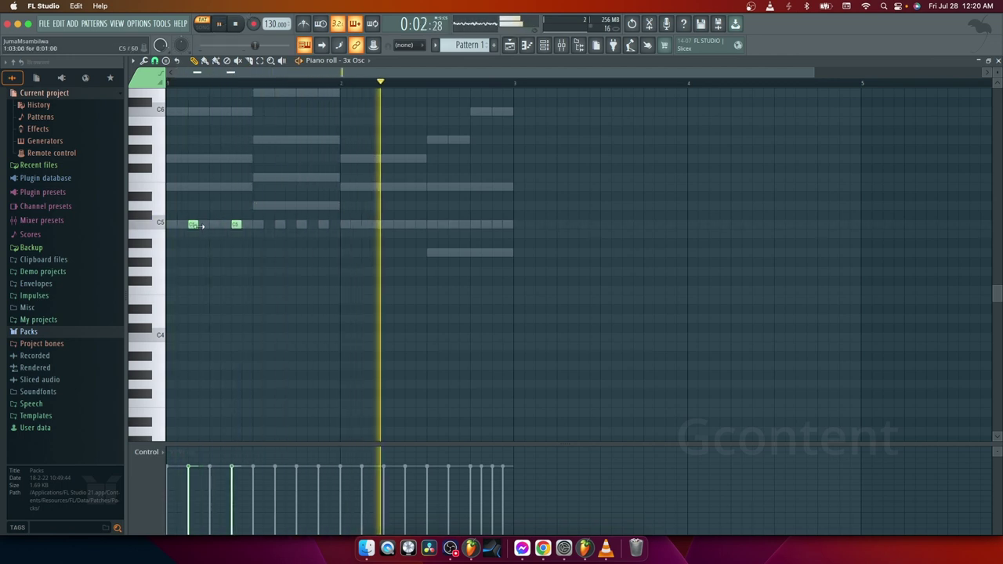
click(236, 225)
drag(198, 225, 252, 225)
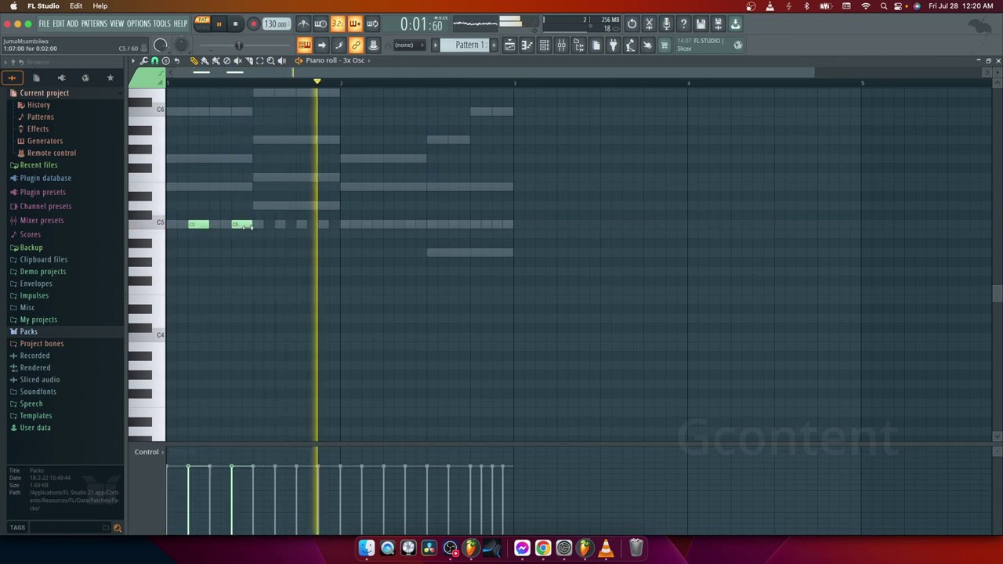
Restart playback and add two-step D5 notes at steps 11 and 15 of bar 1.
click(235, 25)
click(219, 25)
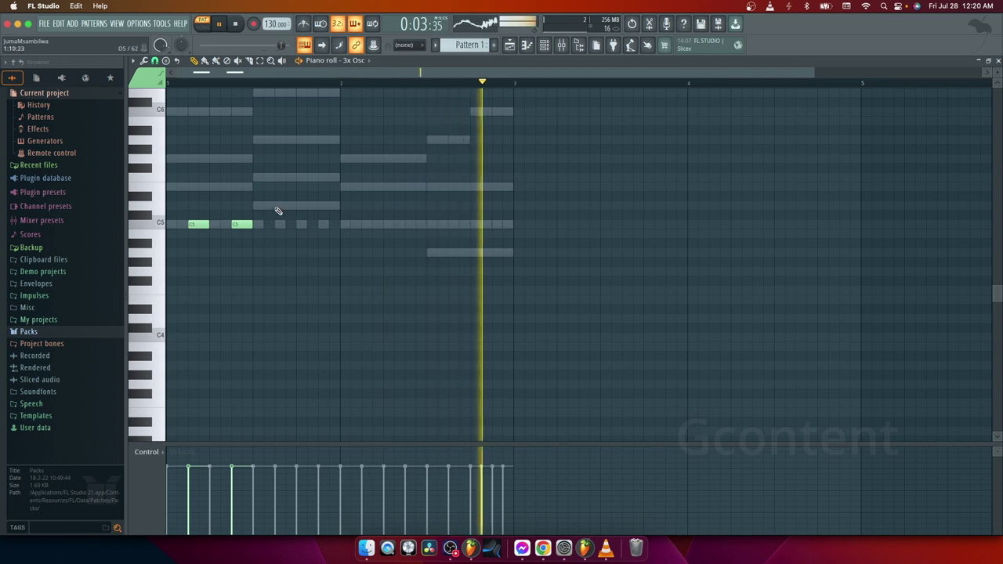
click(280, 207)
click(321, 206)
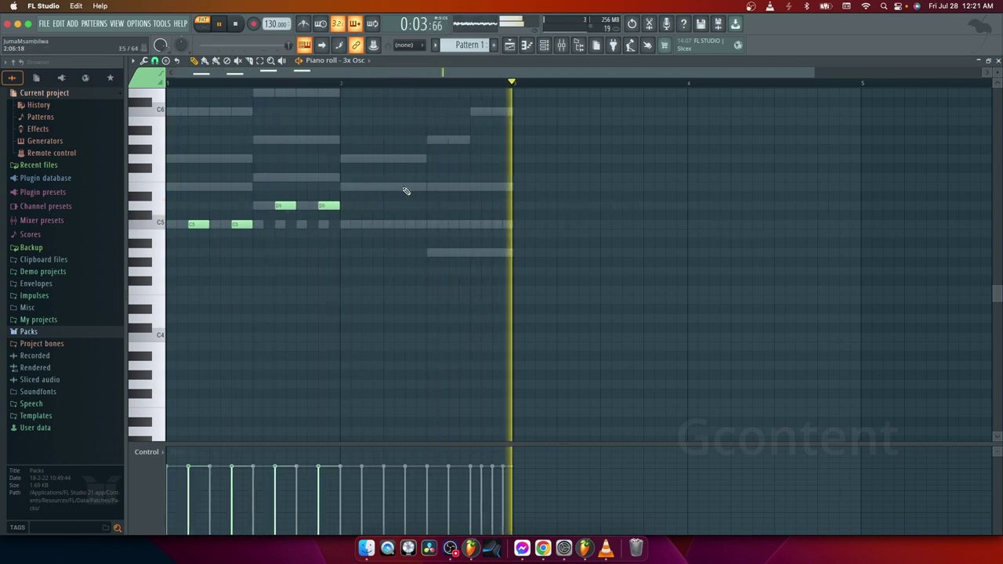
Place two-step E5 notes at steps 3 and 7 of bar 2 during playback.
click(387, 159)
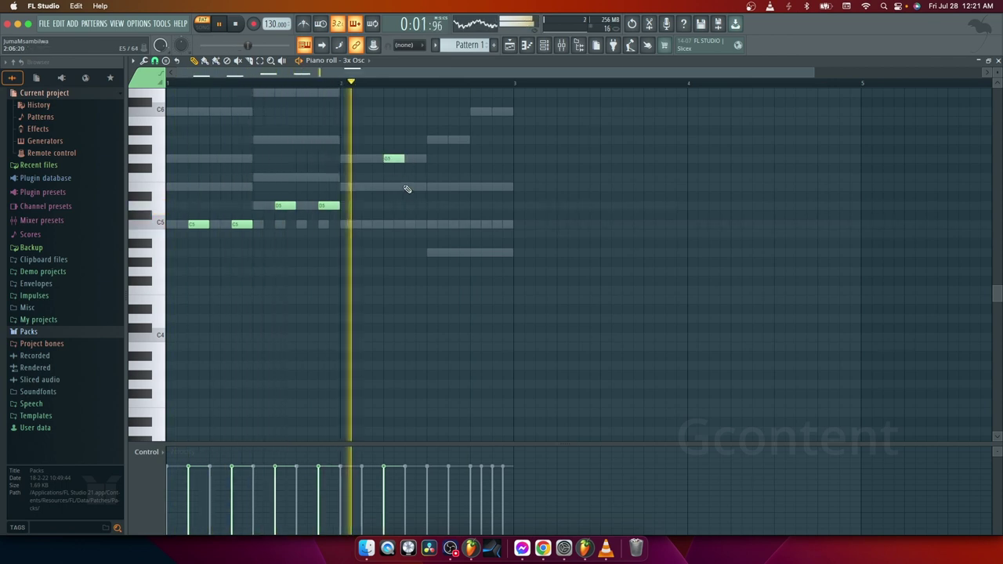
click(406, 188)
drag(385, 159, 361, 158)
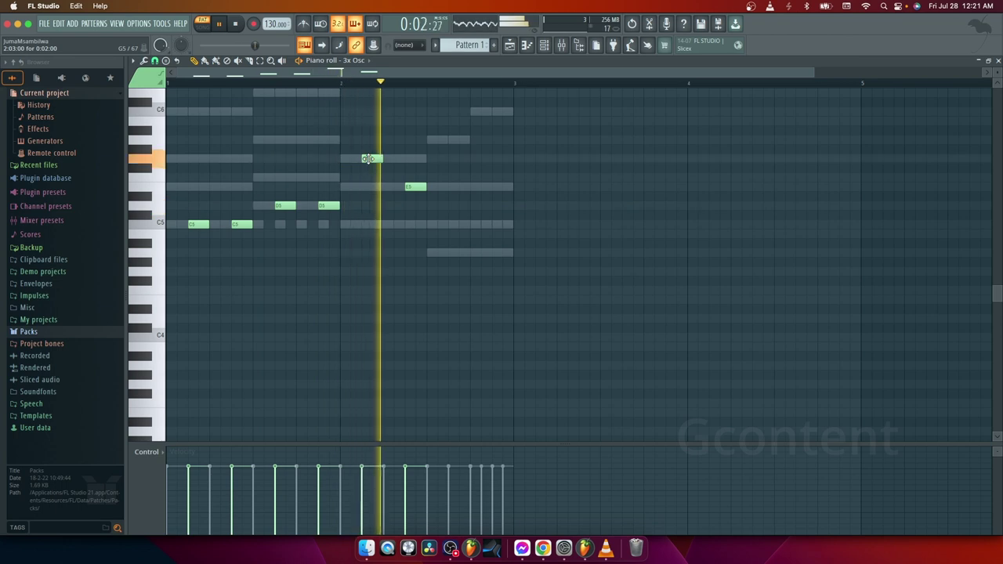
drag(368, 159, 372, 187)
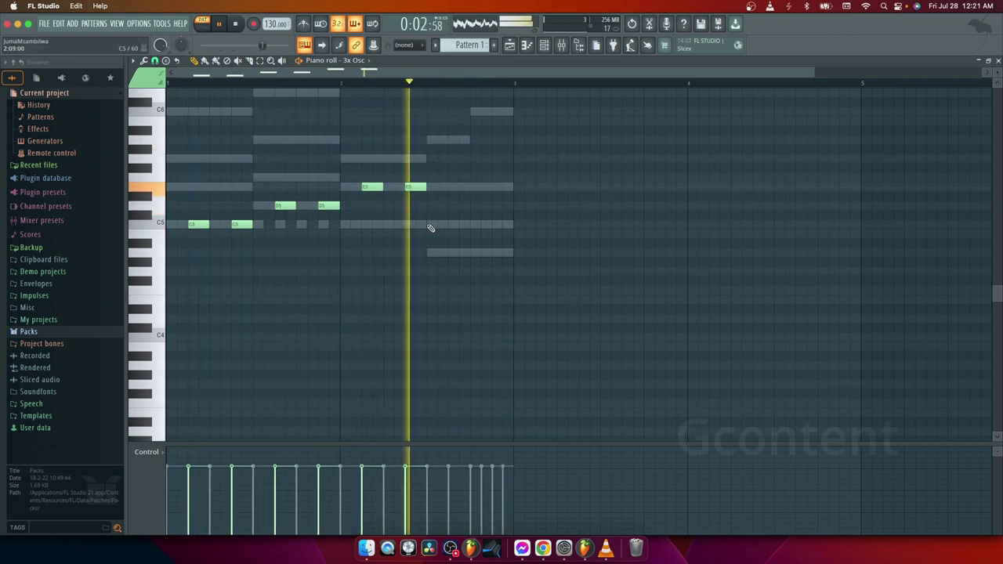
click(431, 140)
click(451, 140)
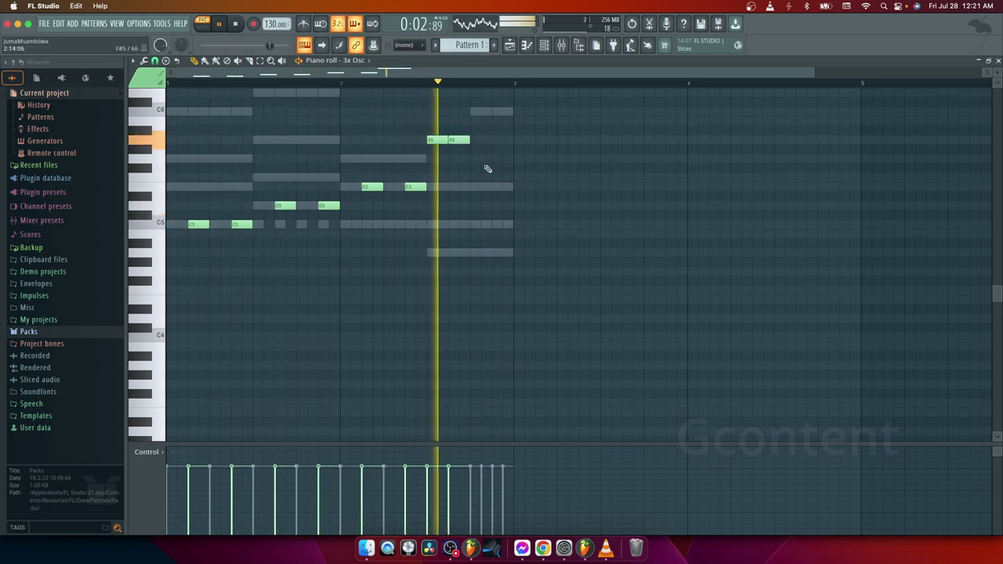
right_click(456, 141)
right_click(440, 141)
click(451, 140)
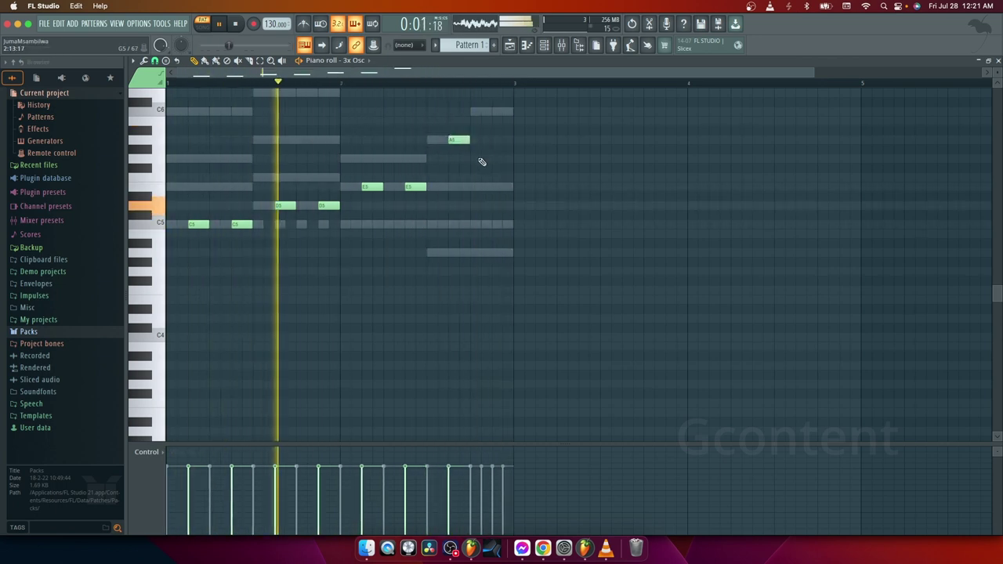
click(494, 159)
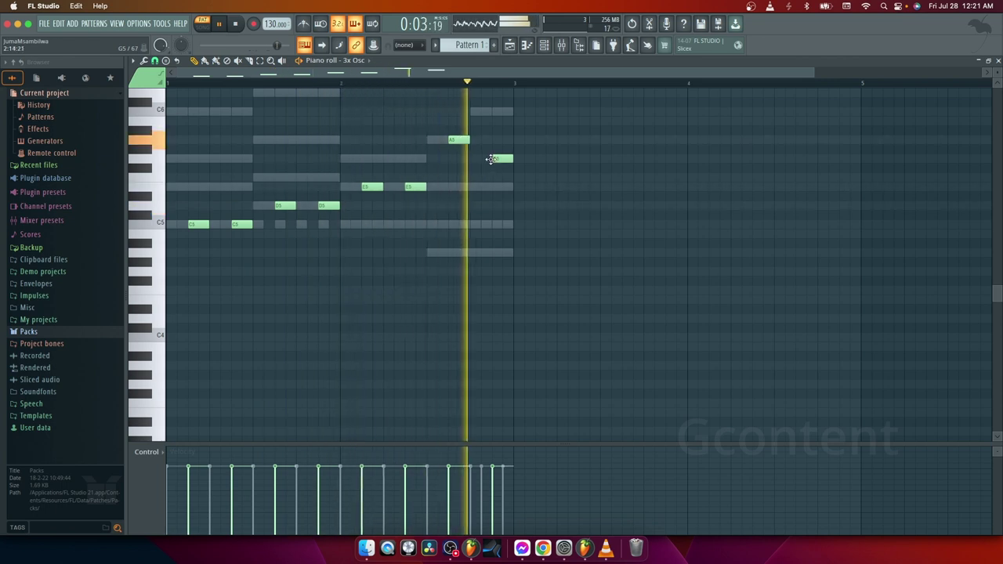
right_click(455, 141)
right_click(496, 159)
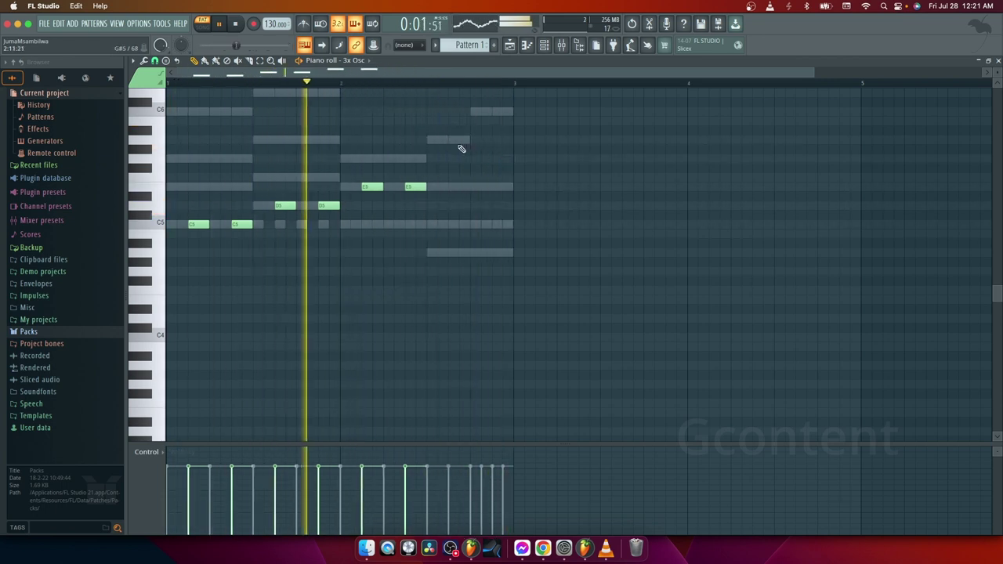
Add a two-step A5 note at step 11 and a two-step G5 note at step 14 of bar 2.
click(452, 141)
click(487, 160)
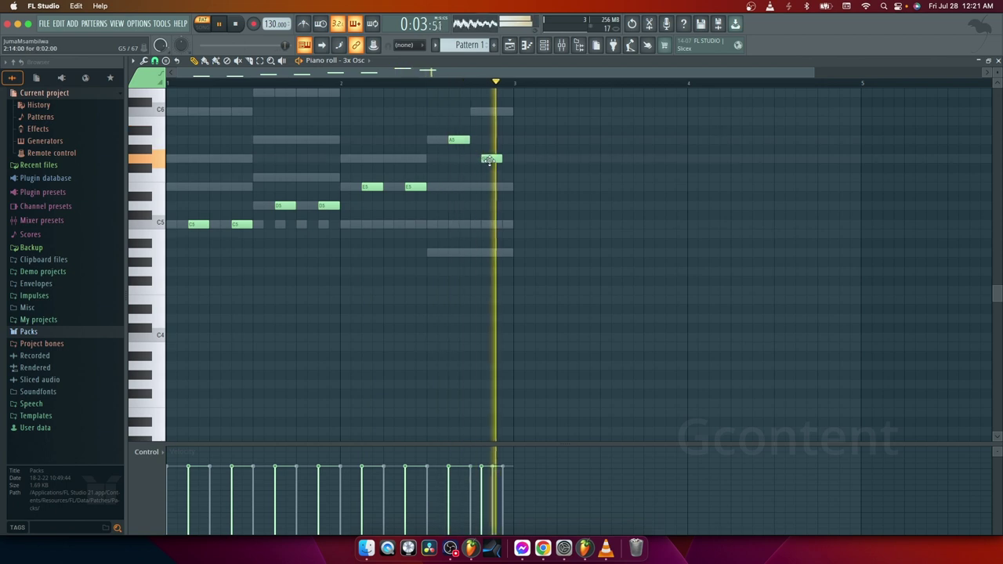
Replace the A5 and G5 notes at the end of bar 2 with a two-step E5 at step 11 and a two-step C5 at step 15.
drag(489, 159, 501, 162)
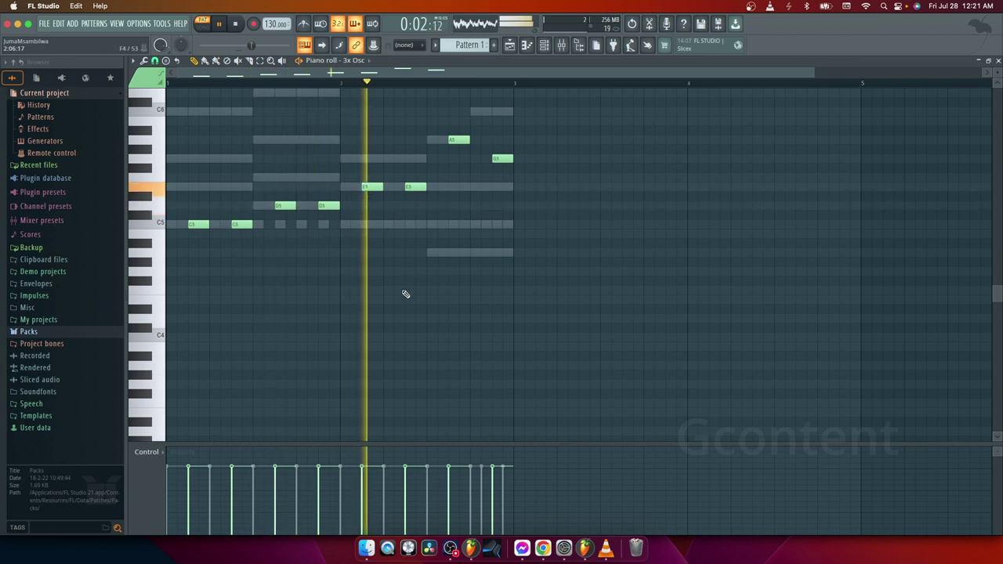
right_click(505, 158)
right_click(460, 140)
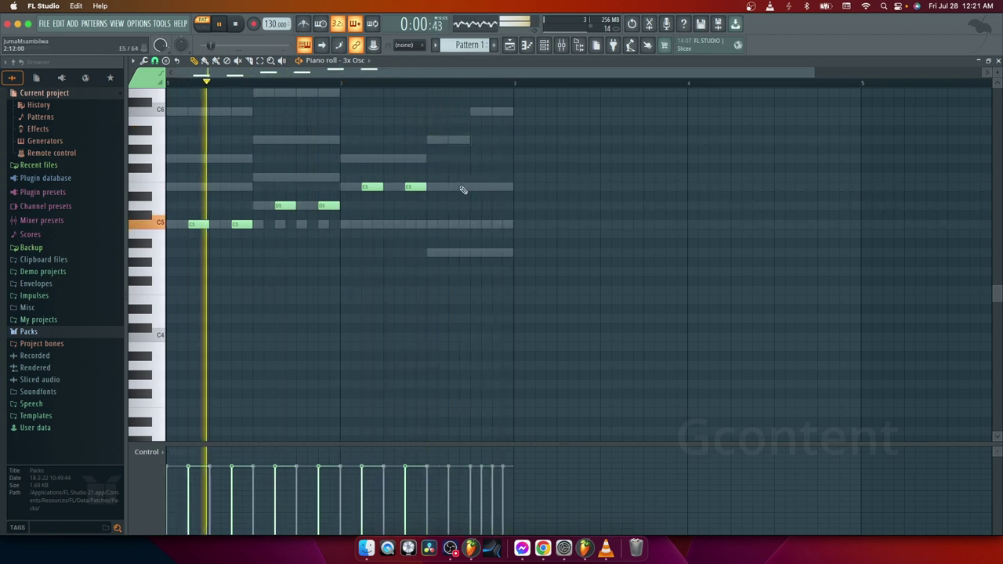
click(453, 186)
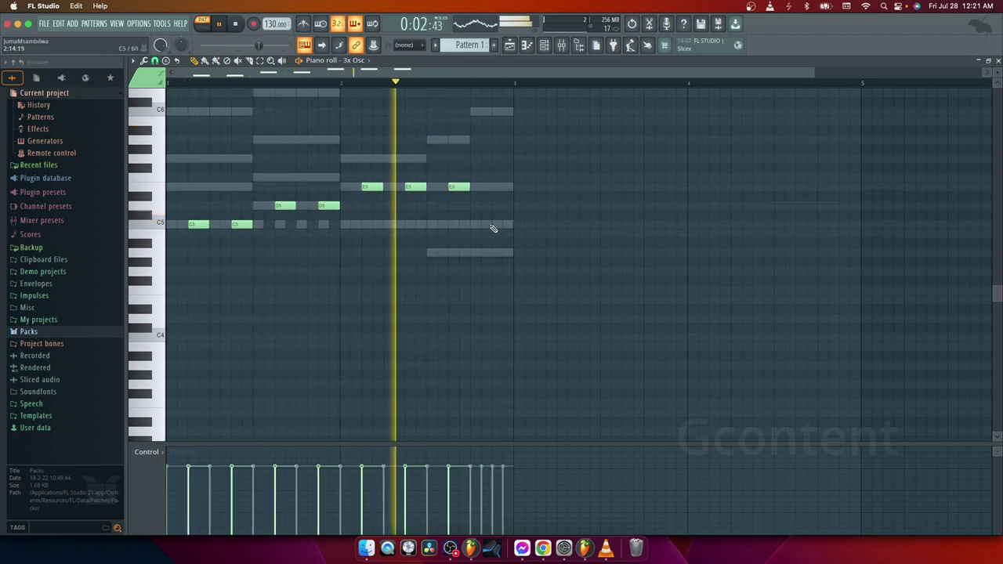
click(493, 225)
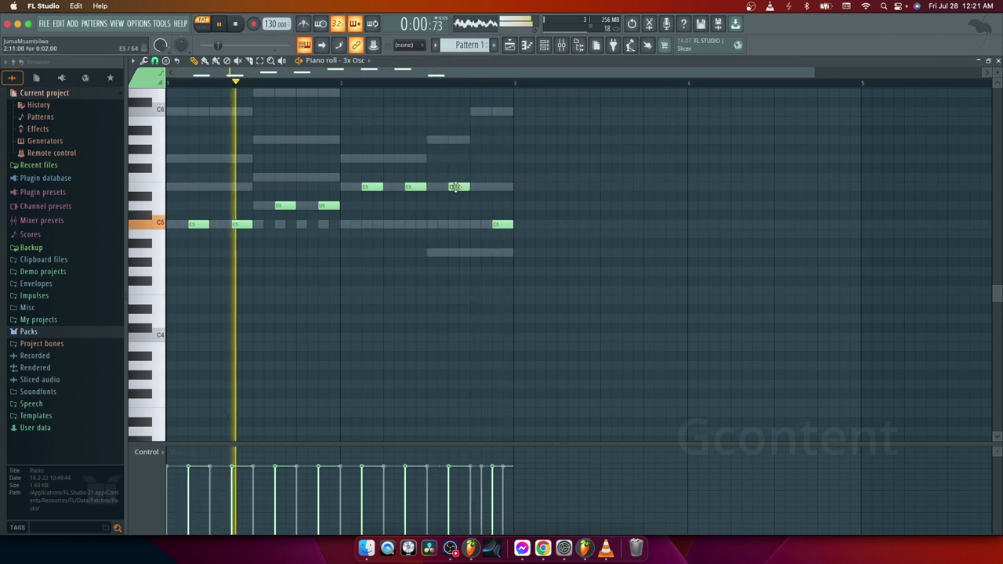
Rearrange the last two 3x Osc notes of bar 2 into A4 at step 11 and C5 at step 15 during playback.
drag(455, 187, 500, 186)
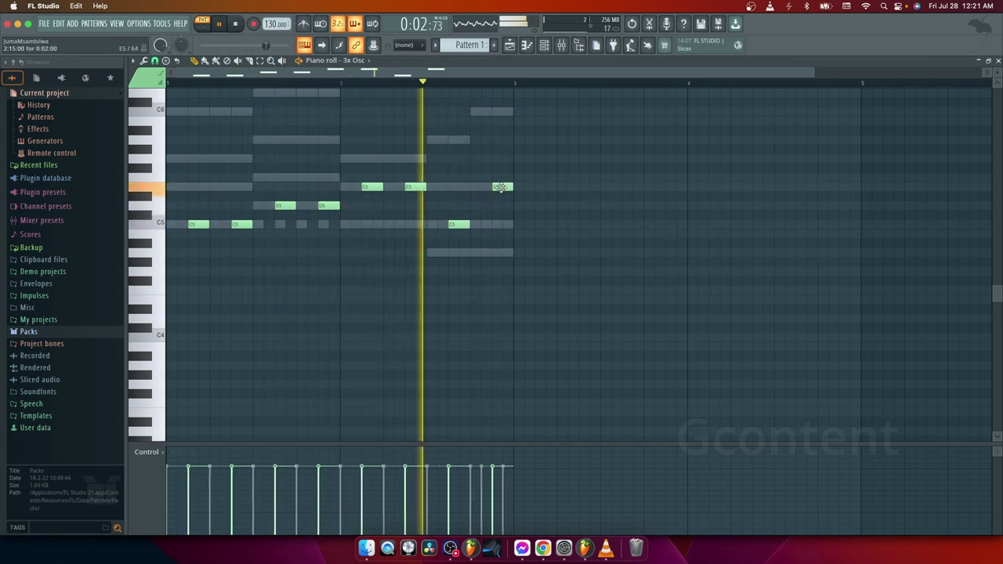
mouse_move(454, 225)
mouse_down()
mouse_move(455, 190)
mouse_move(458, 225)
mouse_up()
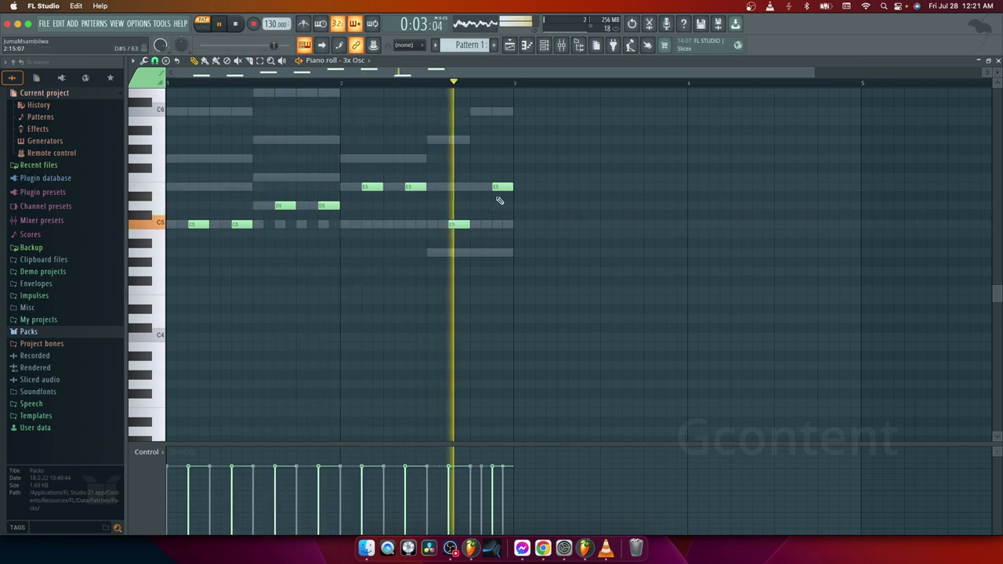
drag(500, 187, 501, 252)
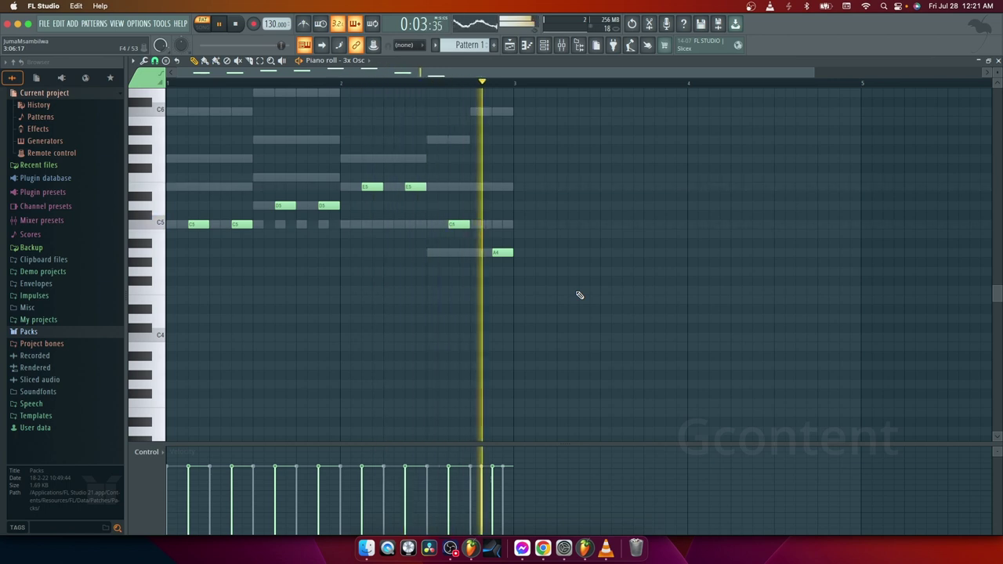
drag(496, 251, 457, 254)
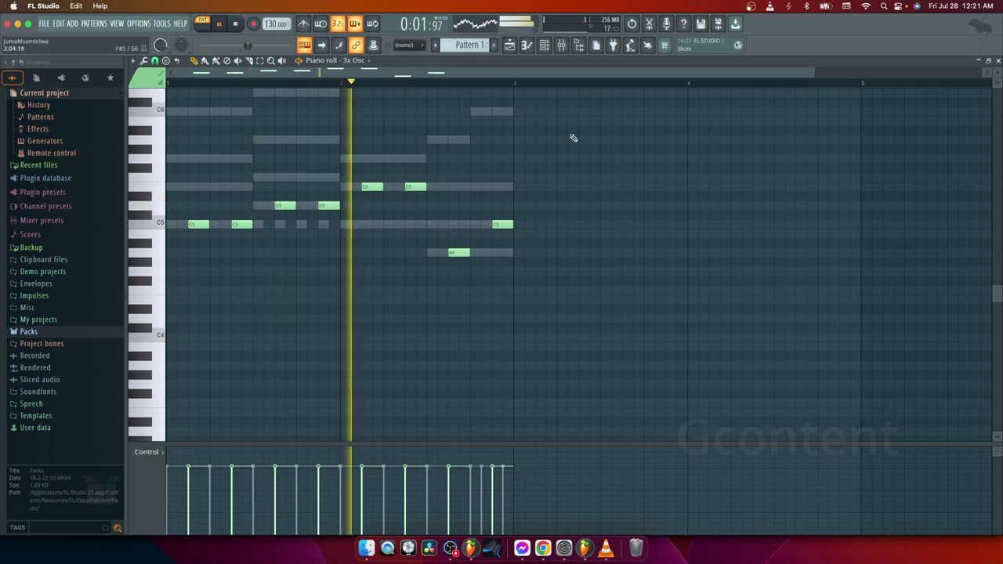
Bring up the channel rack, play Pattern 1 and open the 3x Osc plugin window, moving it clear of the rack.
key(F6)
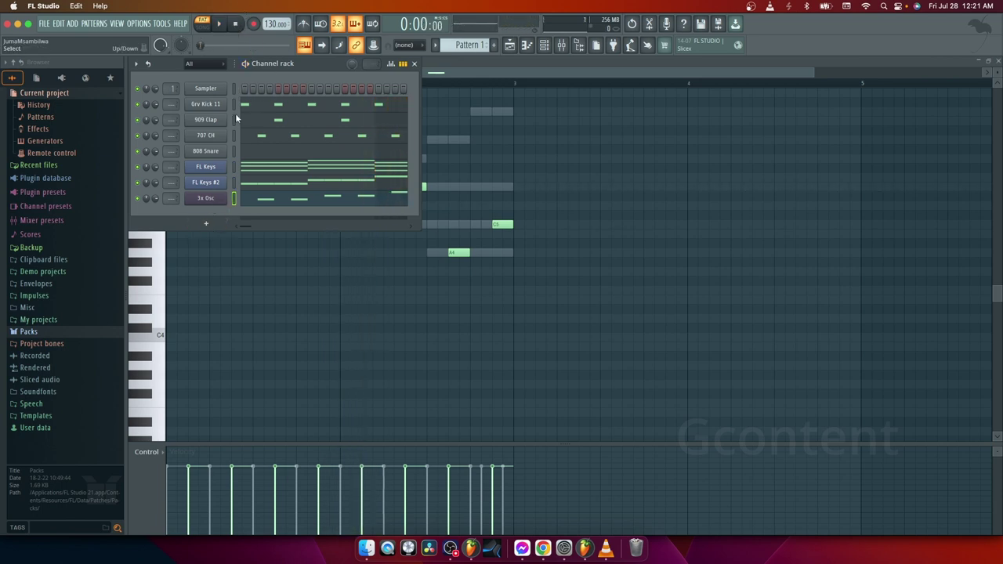
key(space)
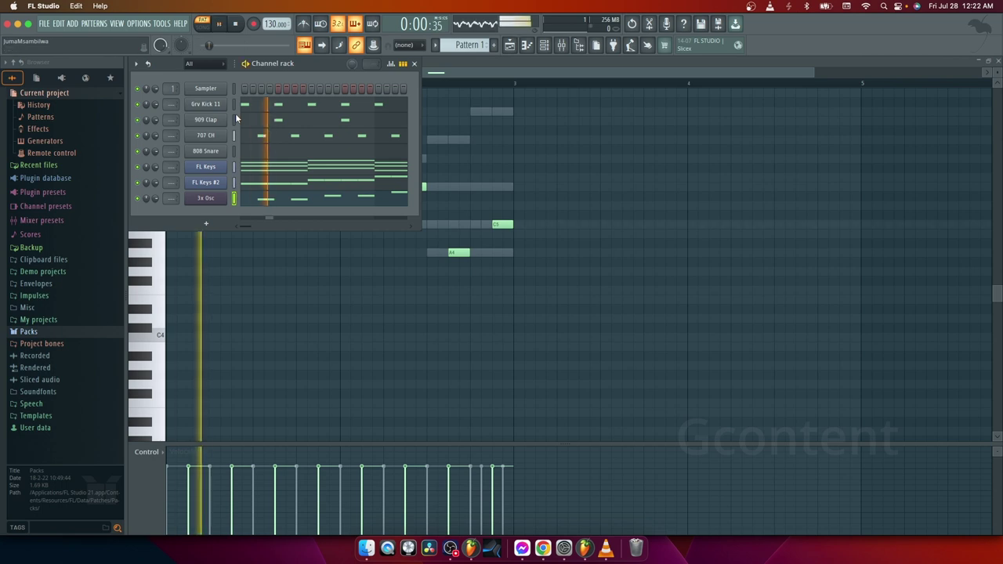
click(205, 198)
drag(517, 170, 581, 134)
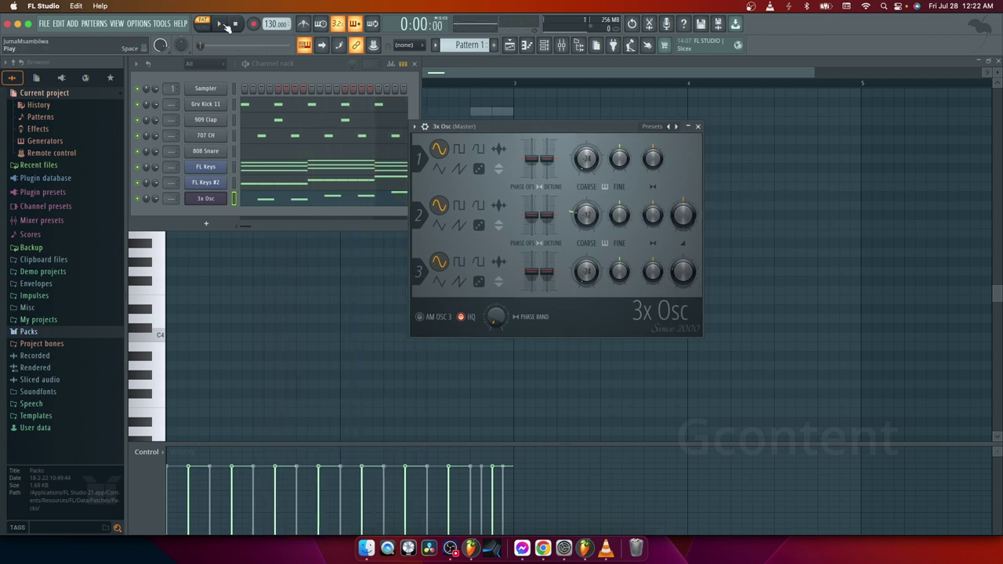
Replay the pattern, review the 3x Osc notes in the piano roll and return to the channel rack.
click(225, 25)
click(235, 25)
click(222, 25)
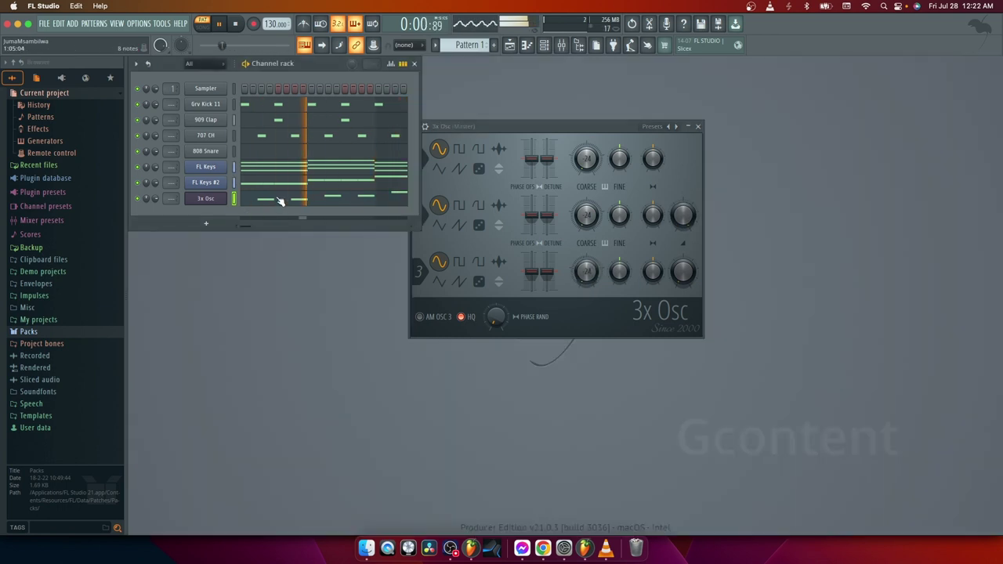
click(280, 198)
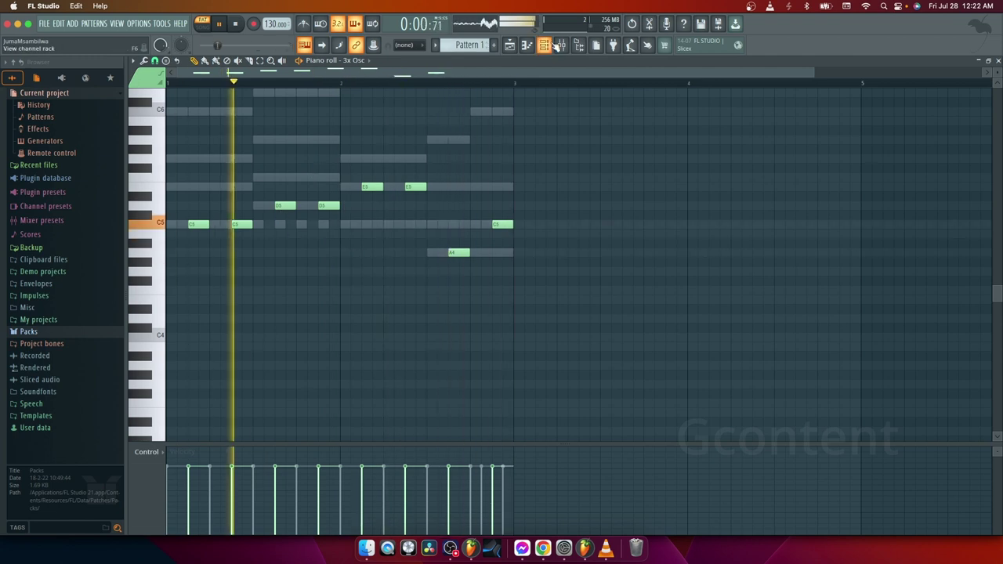
click(554, 45)
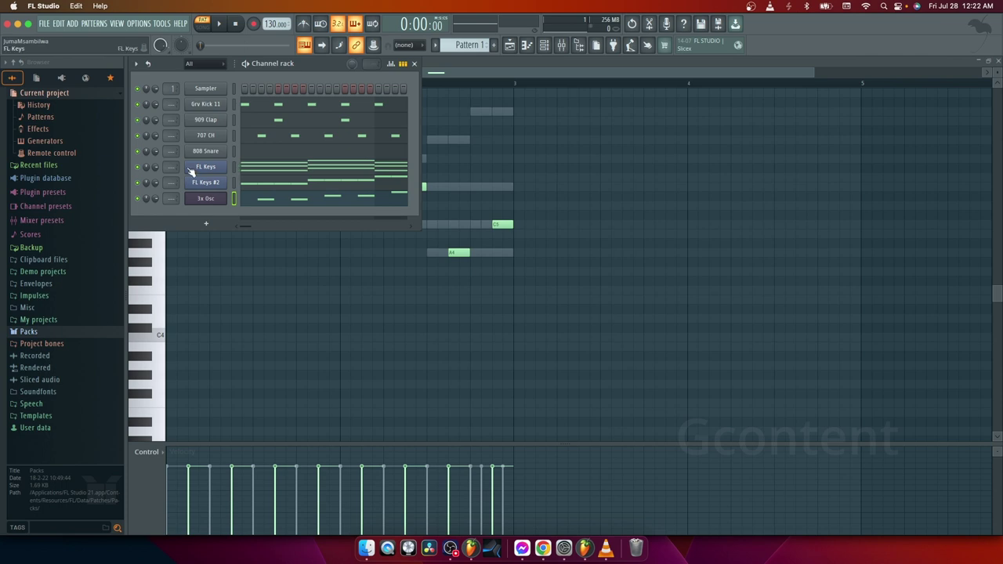
Solo the FL Keys channel and unmute FL Keys #2 and 3x Osc in turn to hear the layers build up.
right_click(138, 170)
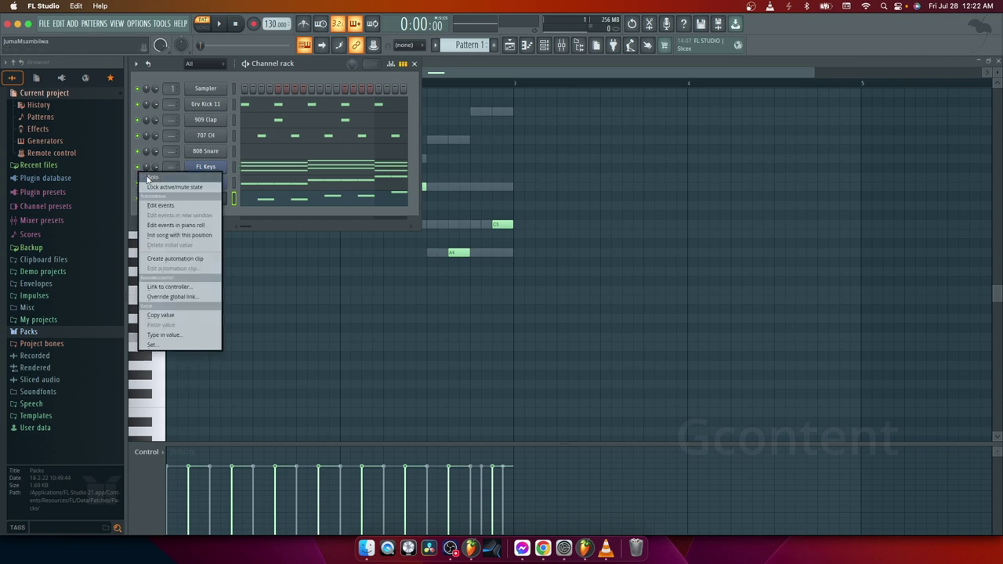
click(147, 179)
right_click(138, 186)
click(137, 186)
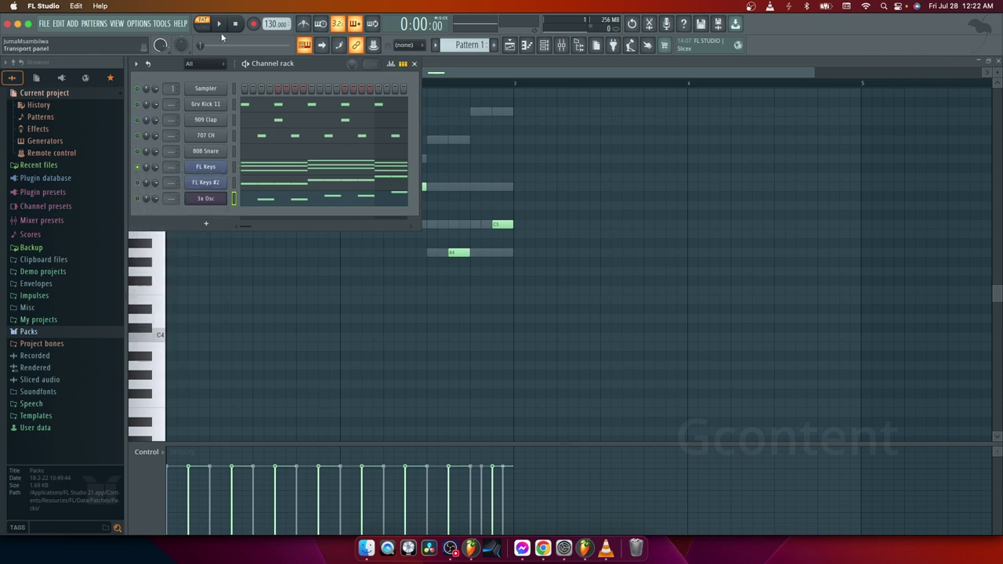
click(138, 198)
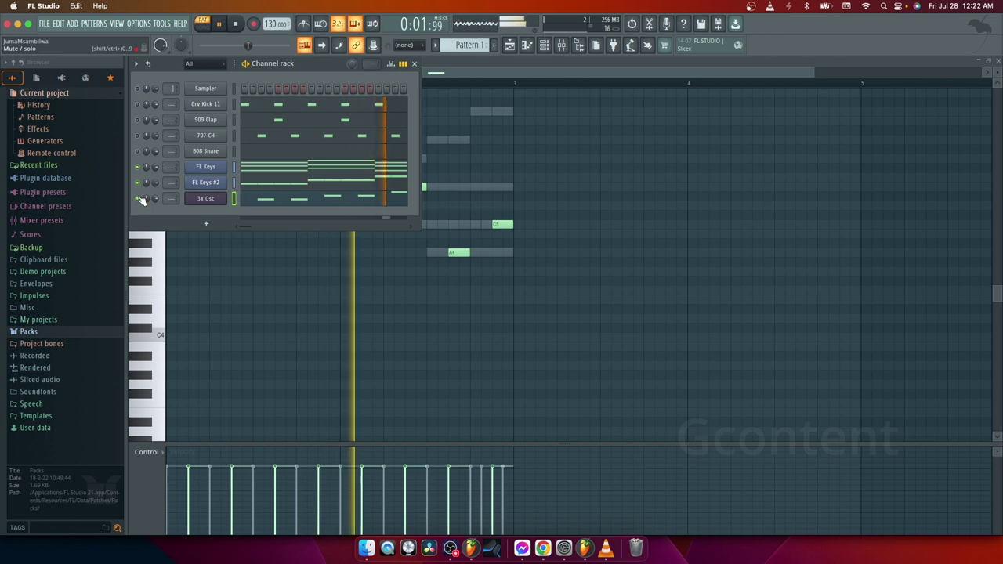
Unmute the 808 Snare, 707 CH, 909 Clap and Grv Kick 11 channels during playback, then stop the pattern.
click(138, 151)
click(138, 135)
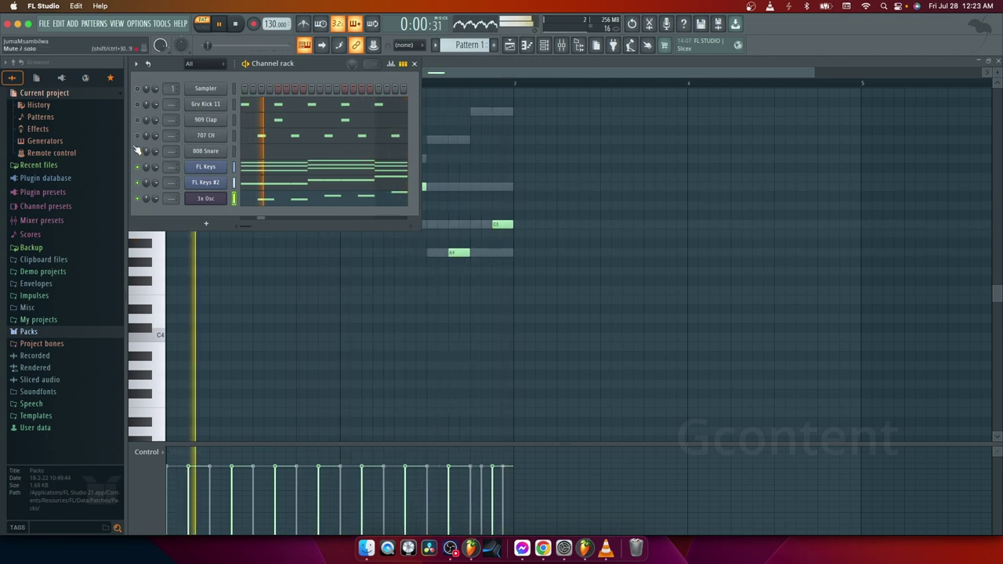
click(138, 120)
click(138, 105)
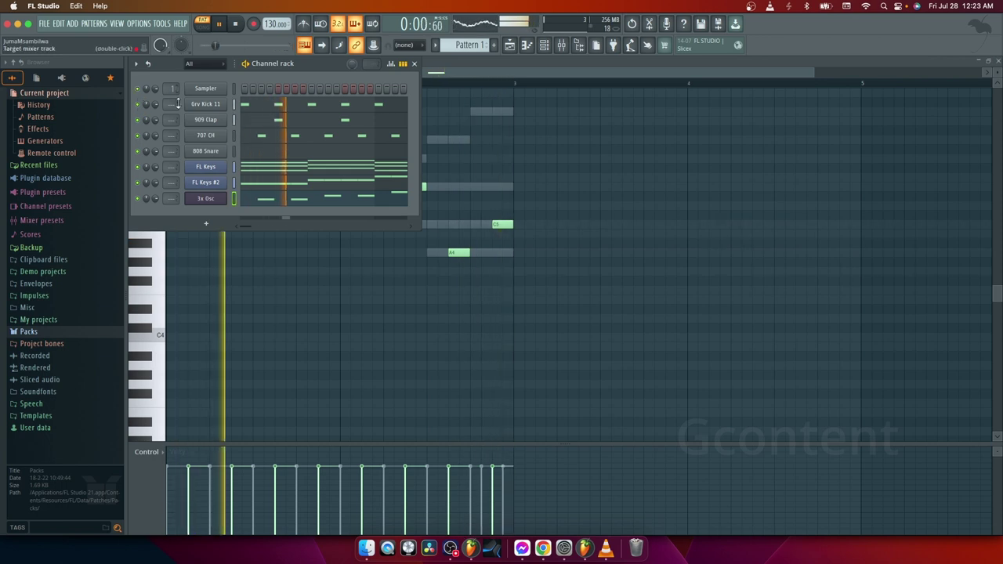
click(238, 24)
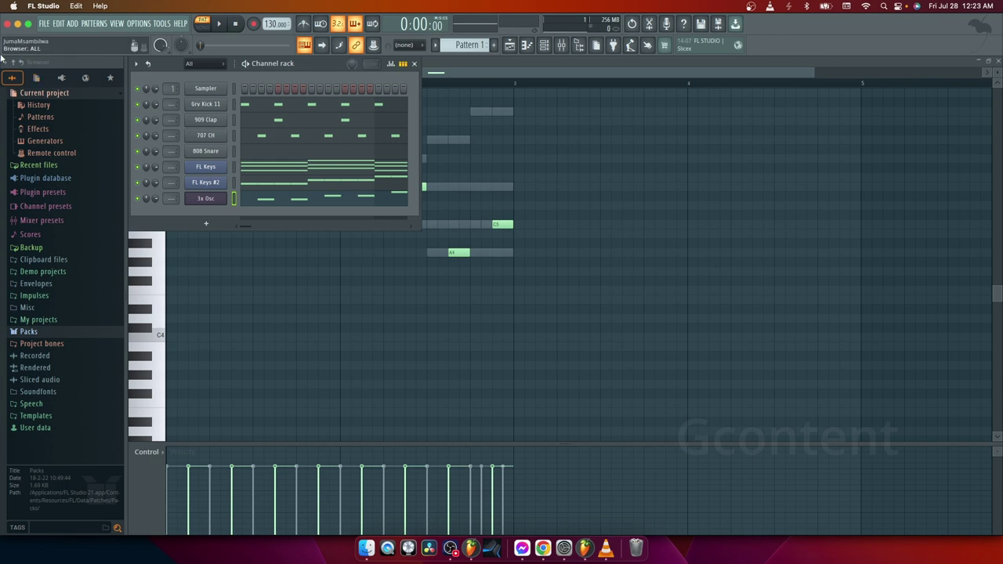
click(45, 27)
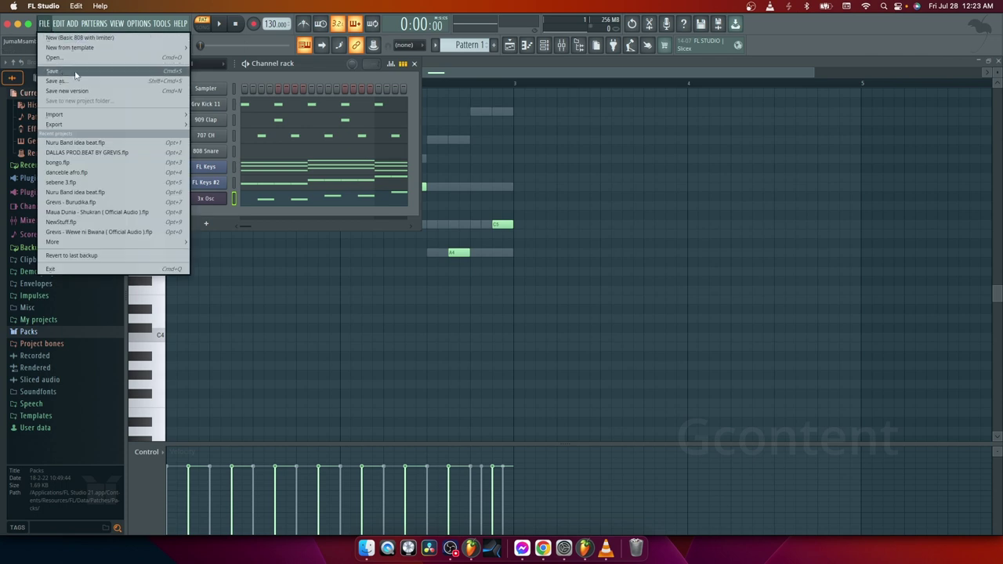
click(527, 79)
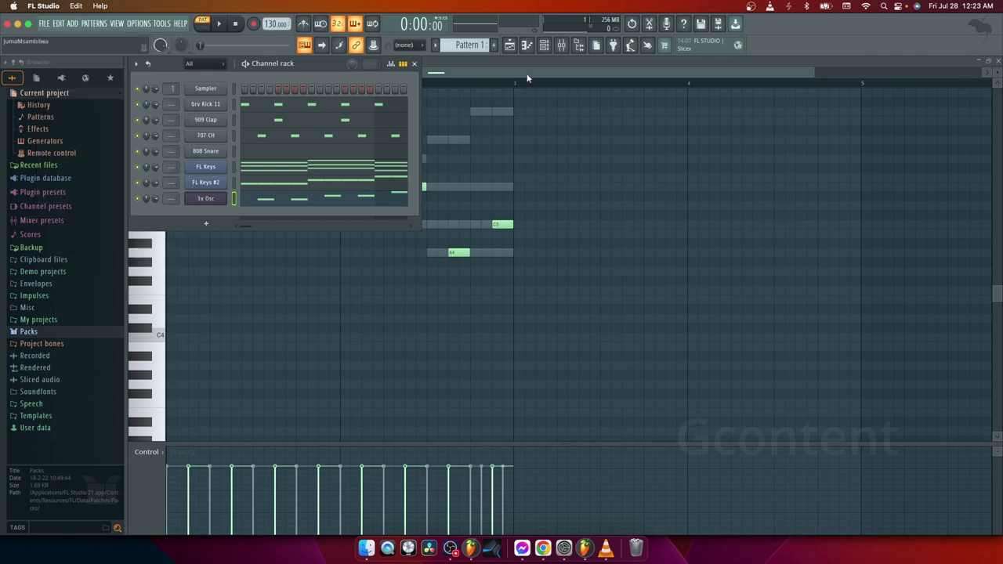
Play the complete pattern twice with all channels active, stopping it after each listen.
click(218, 24)
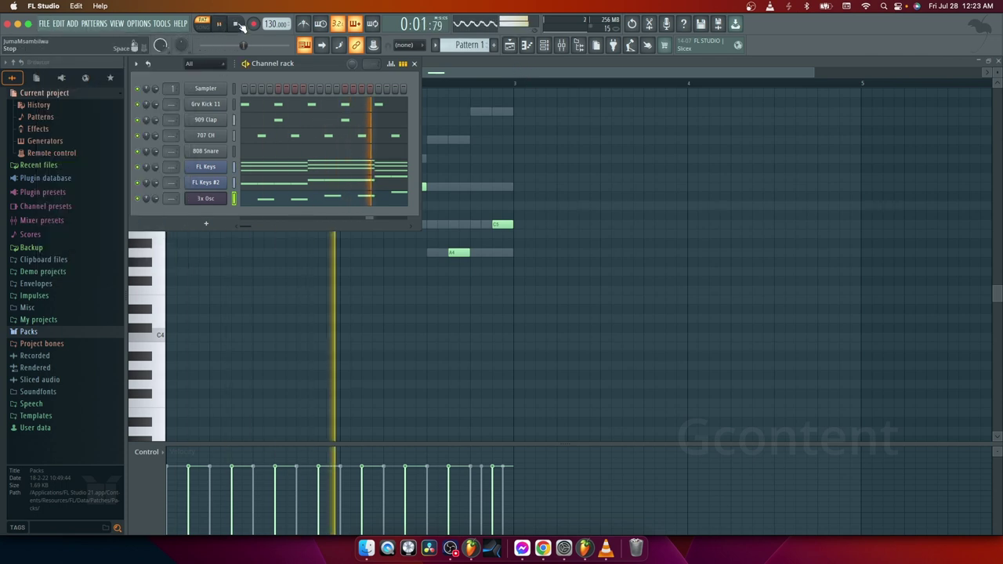
click(236, 24)
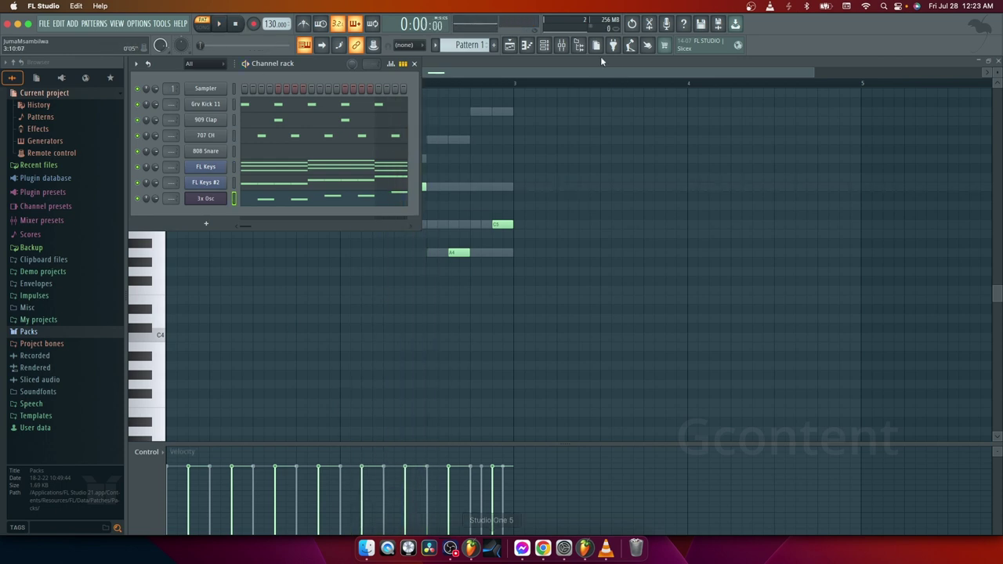
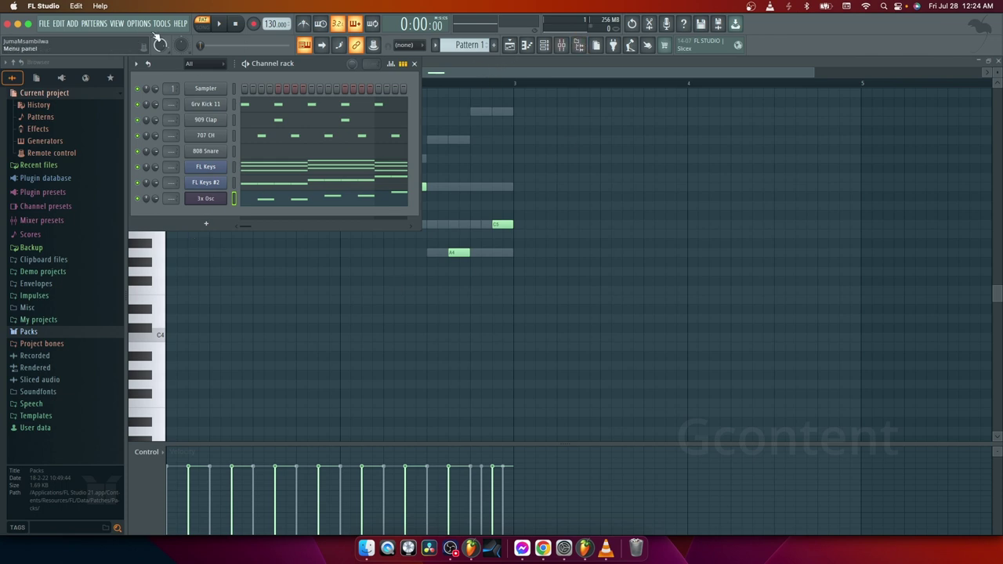
click(220, 24)
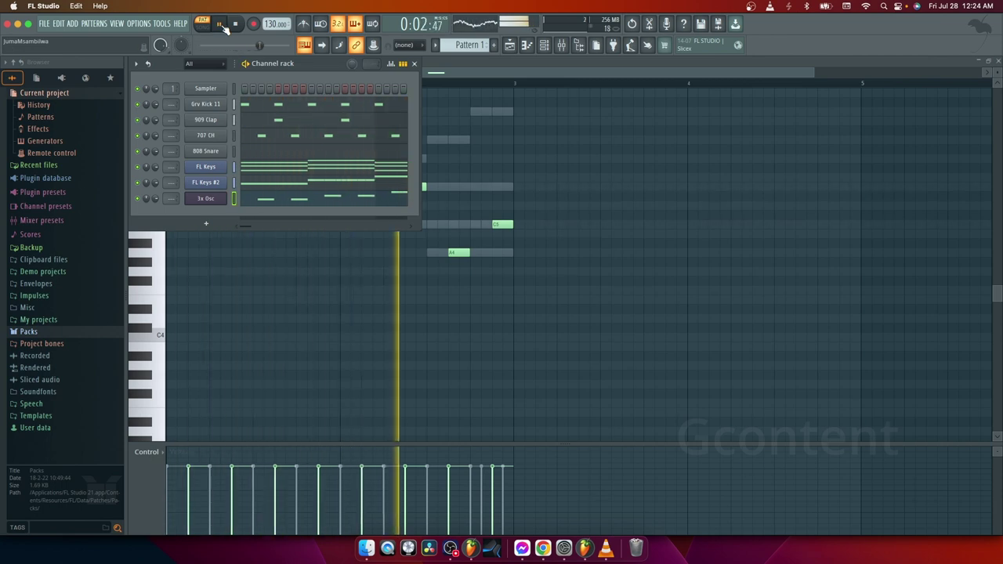
click(237, 25)
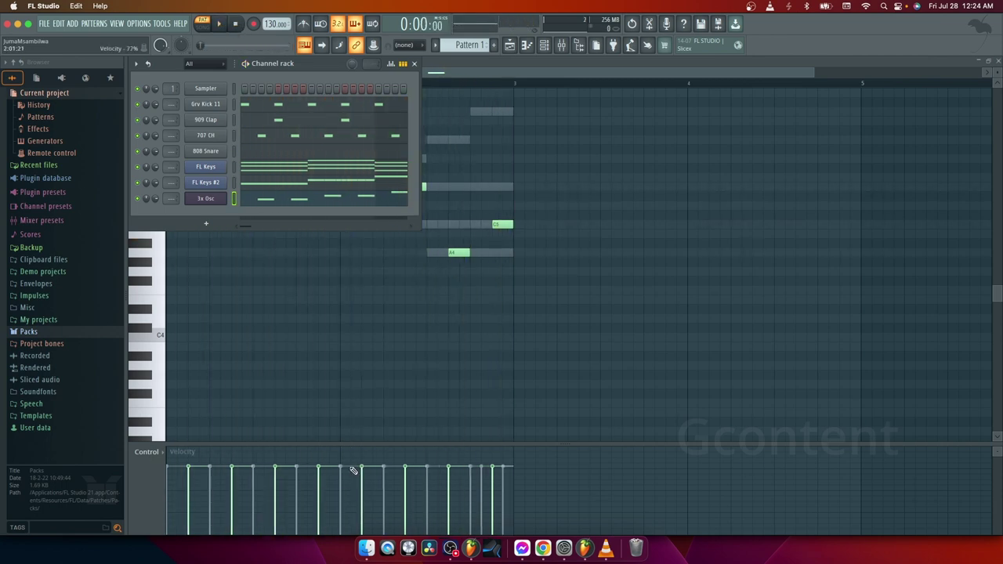
click(544, 47)
click(544, 47)
click(509, 45)
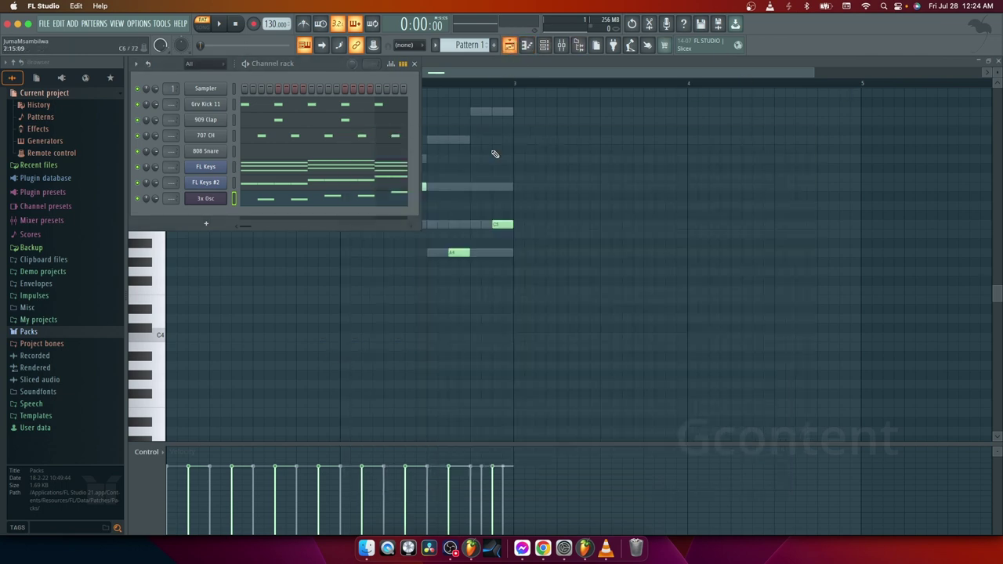
click(510, 45)
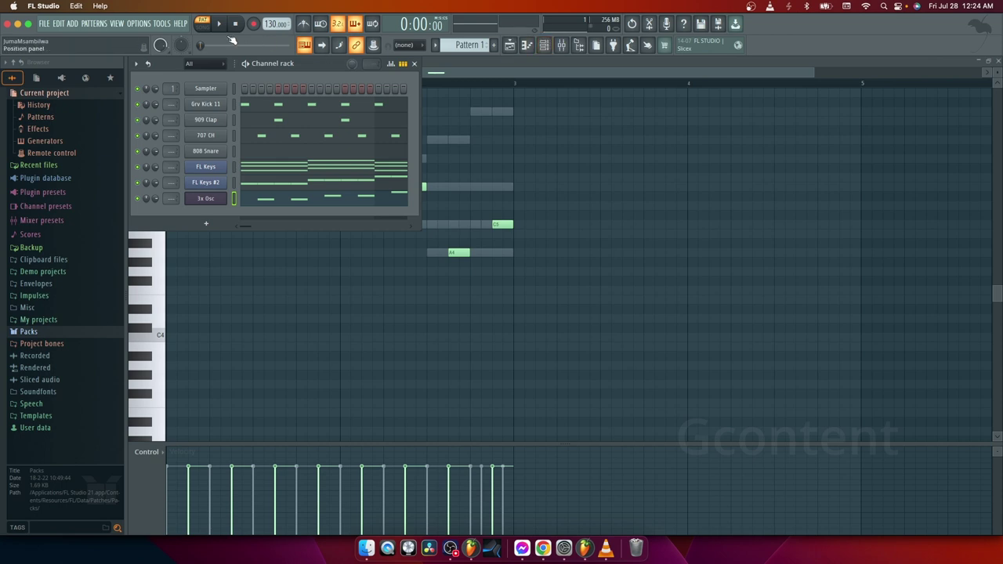
click(509, 45)
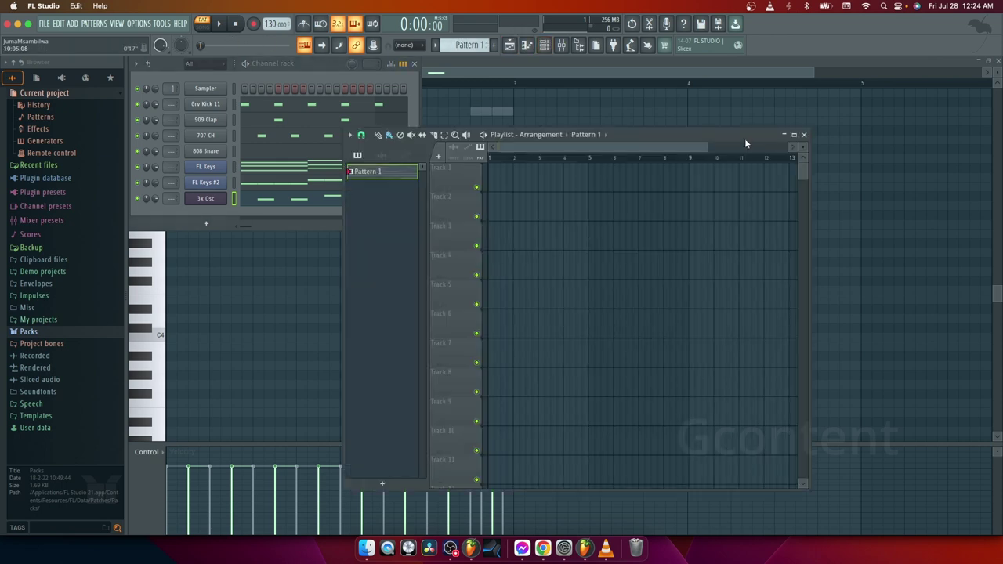
click(511, 47)
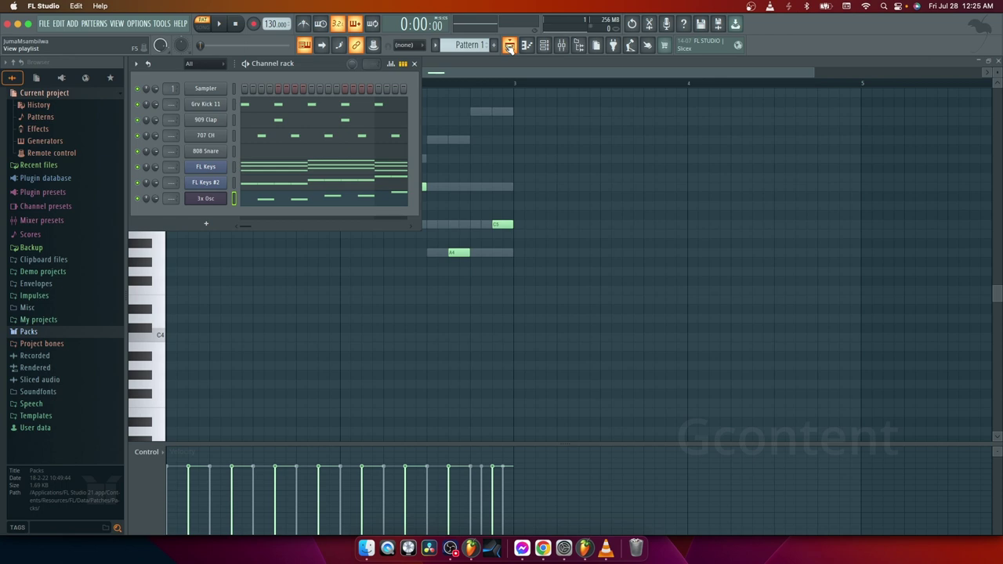
Open the Playlist, maximize its window and zoom the timeline out to show about 18 bars.
click(509, 47)
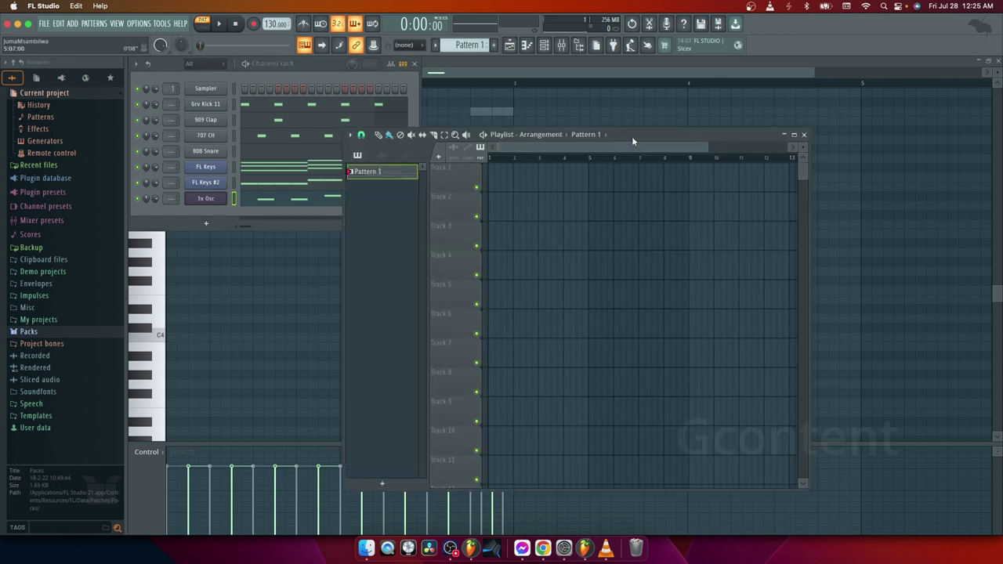
drag(633, 141, 604, 126)
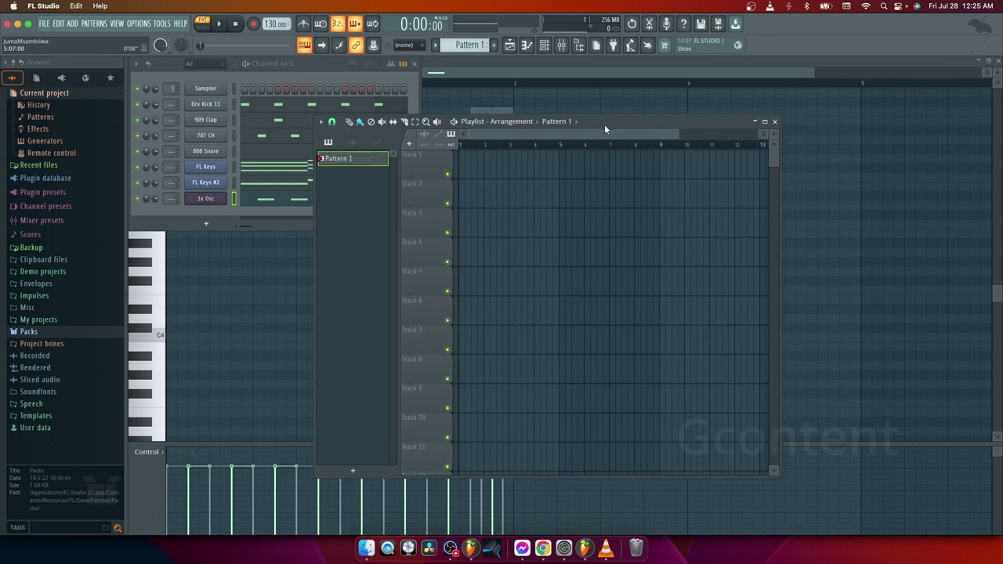
click(765, 123)
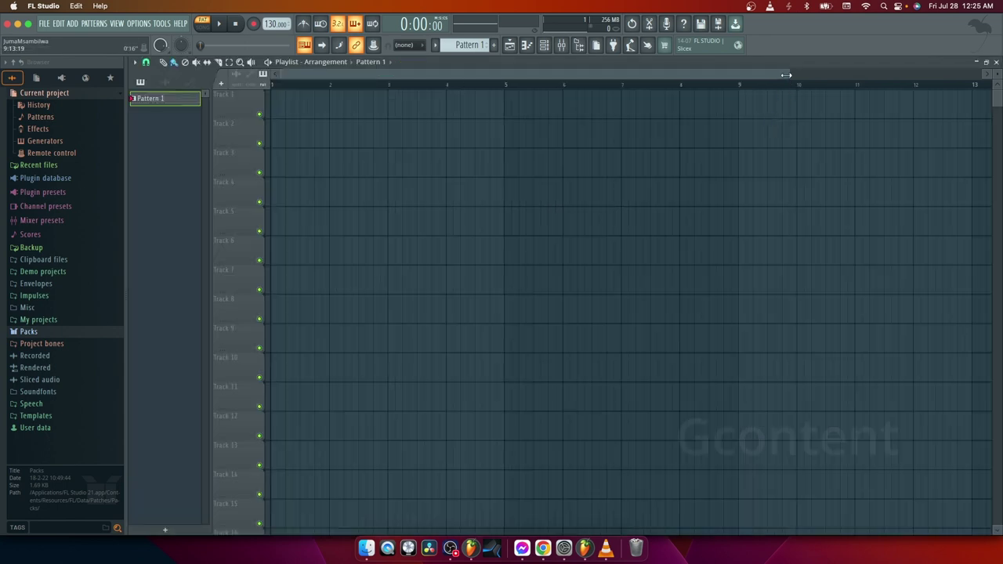
drag(785, 75, 980, 76)
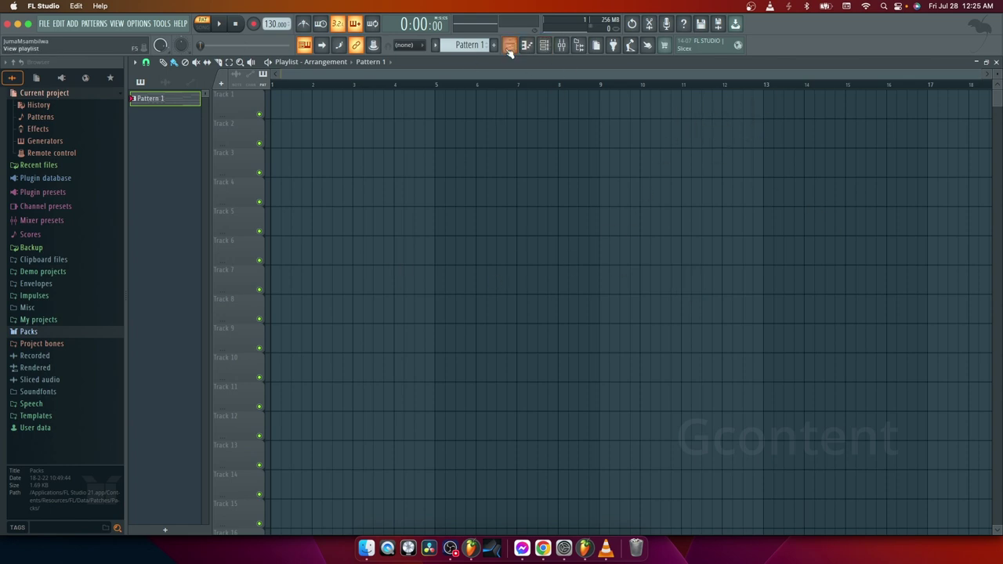
Show the Channel rack, leaf through Patterns 2 and 3, and return to Pattern 1 and the Playlist.
click(544, 45)
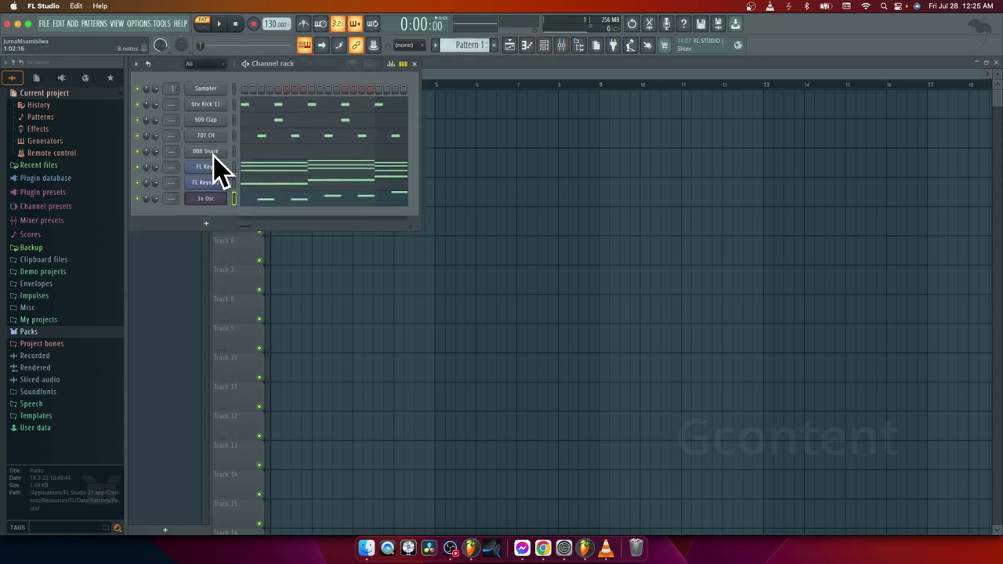
click(453, 47)
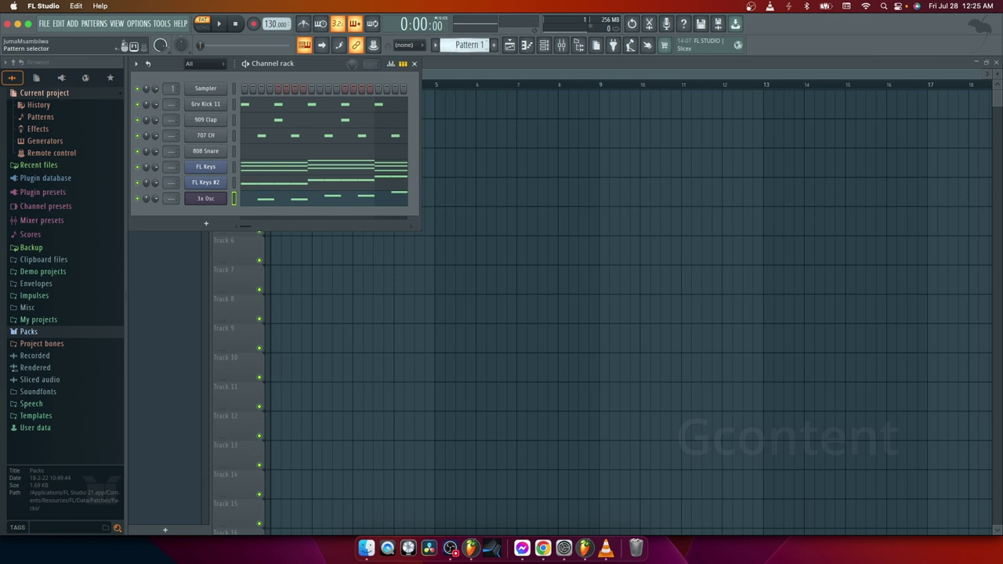
drag(453, 46, 454, 39)
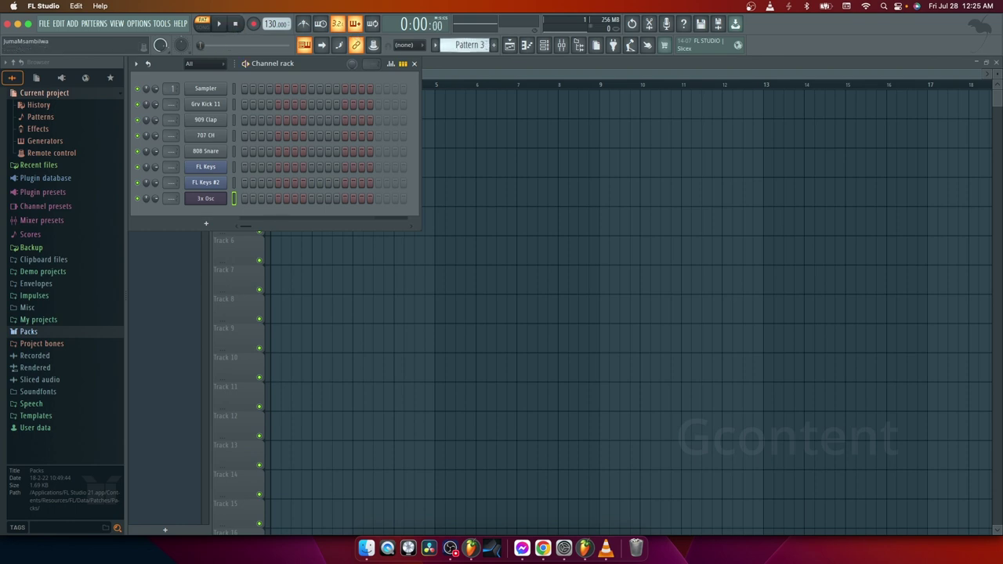
drag(460, 47, 460, 40)
mouse_move(462, 45)
mouse_down()
mouse_move(462, 24)
mouse_move(464, 64)
mouse_move(462, 48)
mouse_up()
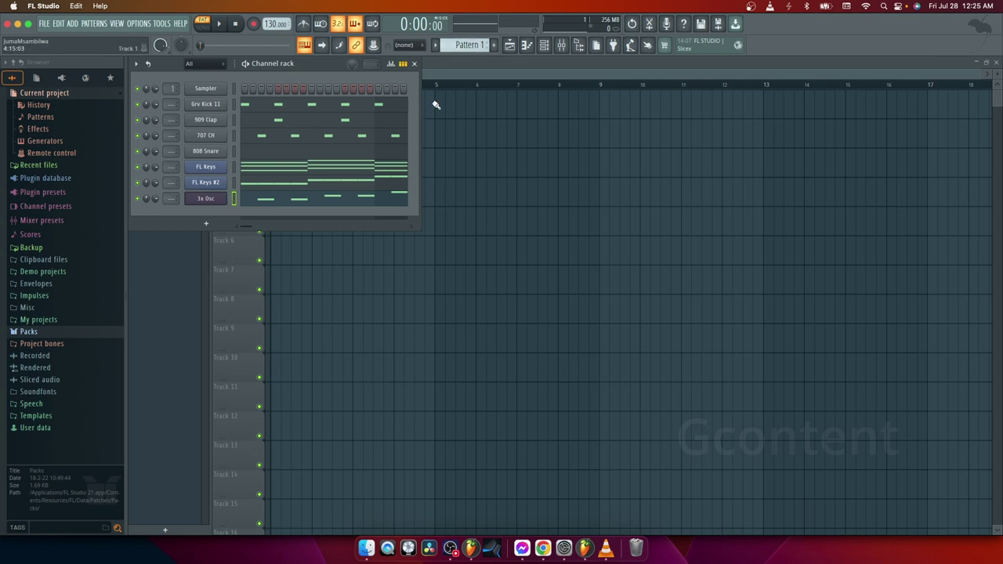
drag(465, 52, 465, 52)
click(564, 79)
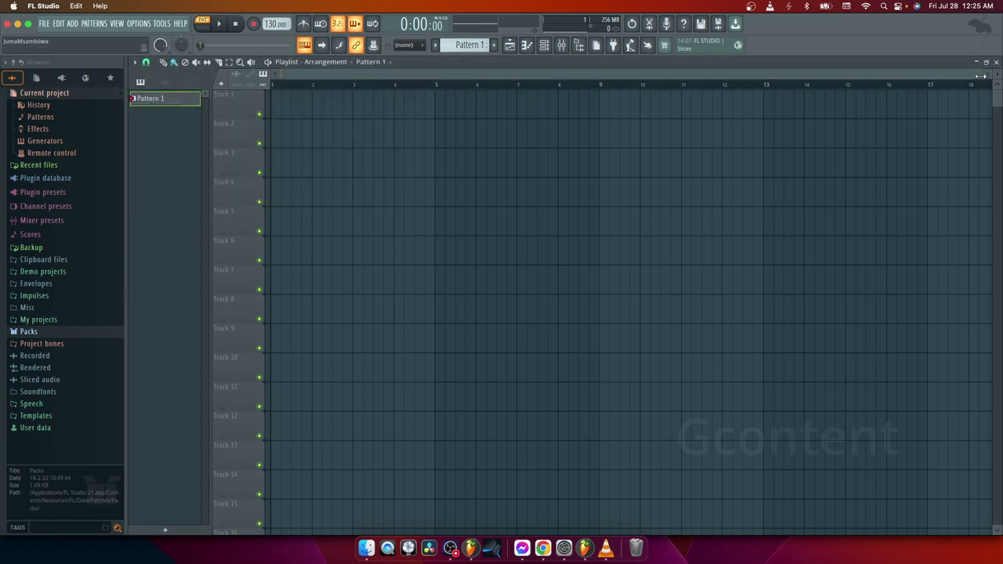
Adjust the Playlist zoom slightly, look at Pattern 2 in the Channel rack, and return to Pattern 1 in the Playlist.
drag(982, 74, 911, 70)
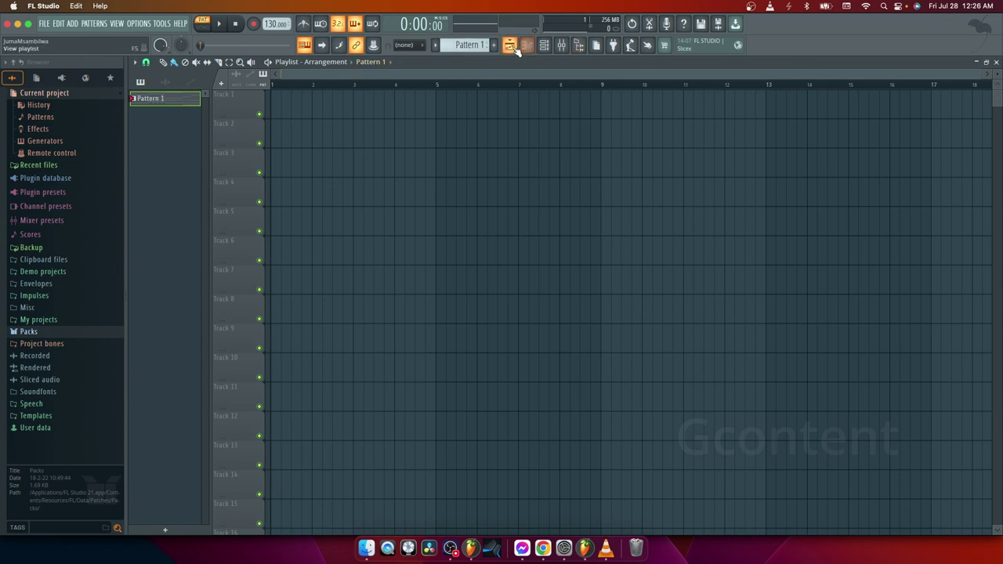
click(509, 44)
click(511, 45)
click(527, 45)
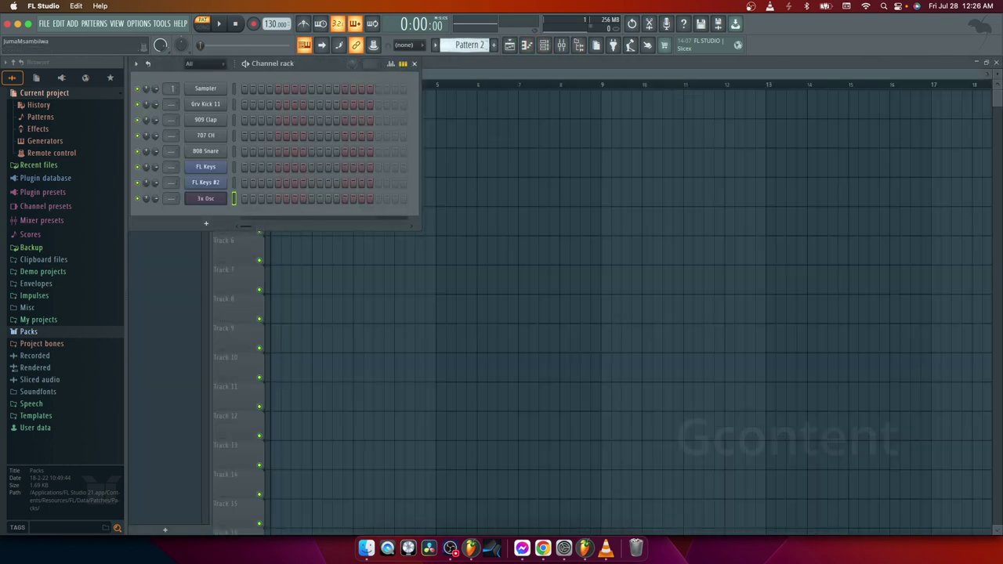
click(477, 72)
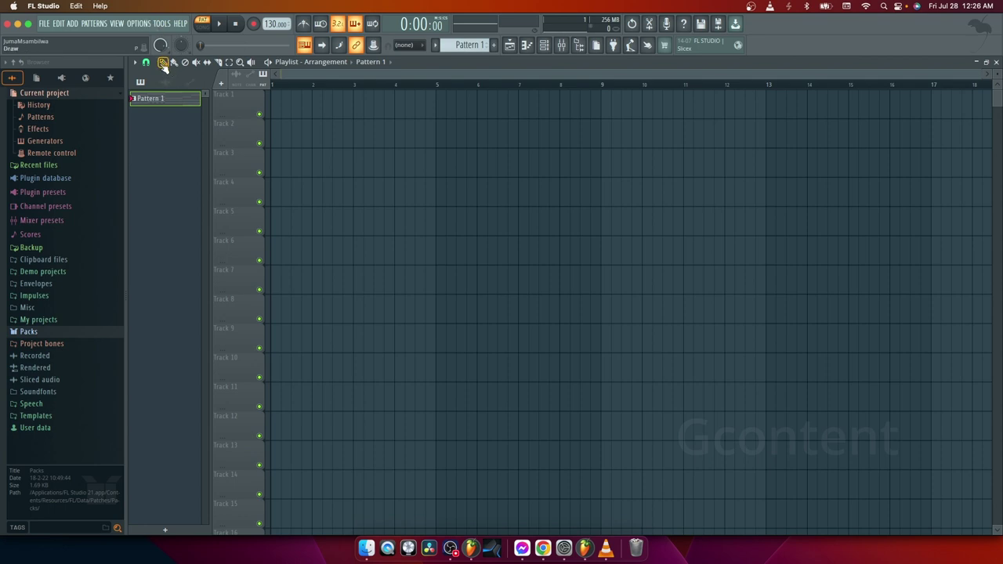
click(296, 107)
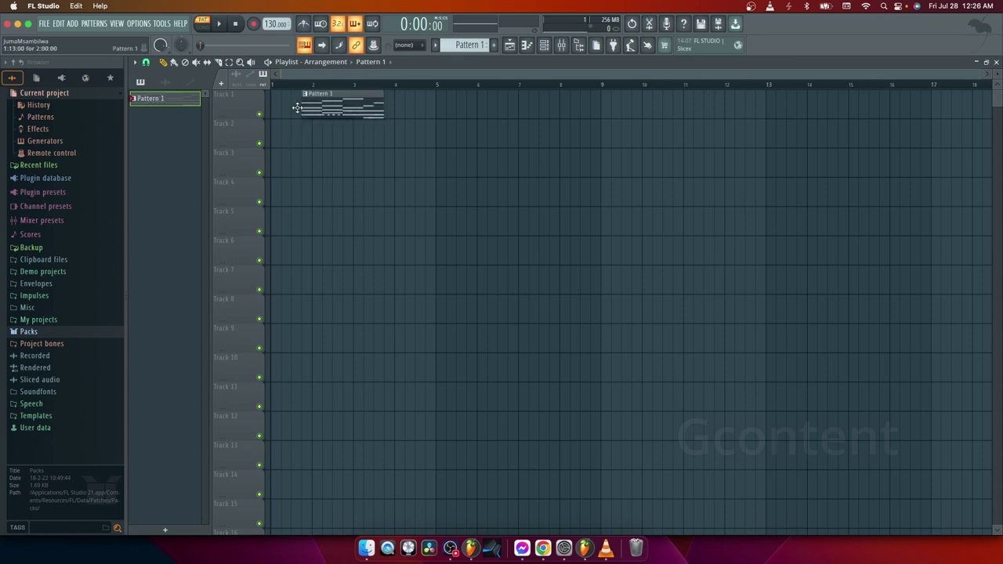
right_click(348, 114)
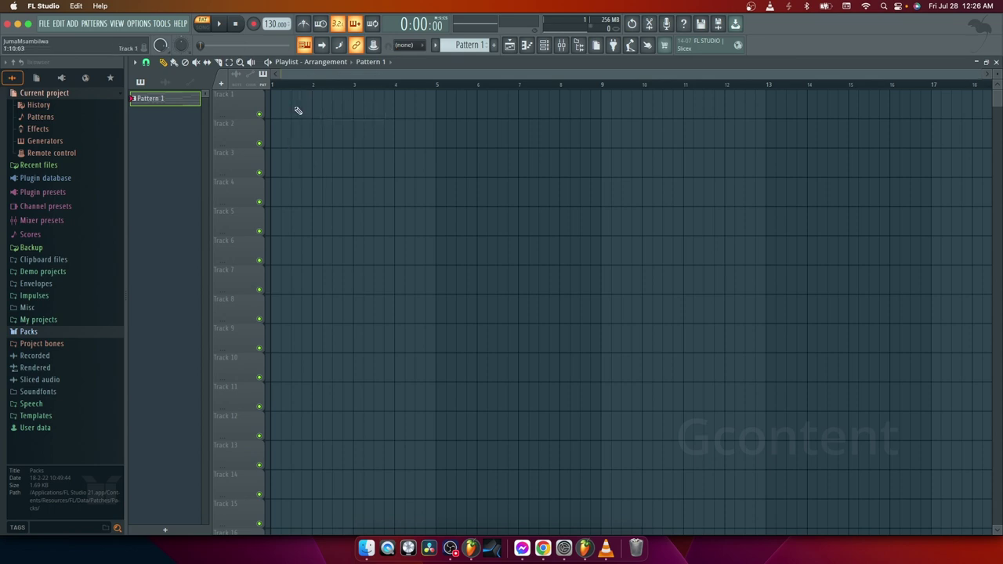
click(295, 111)
right_click(321, 109)
click(284, 118)
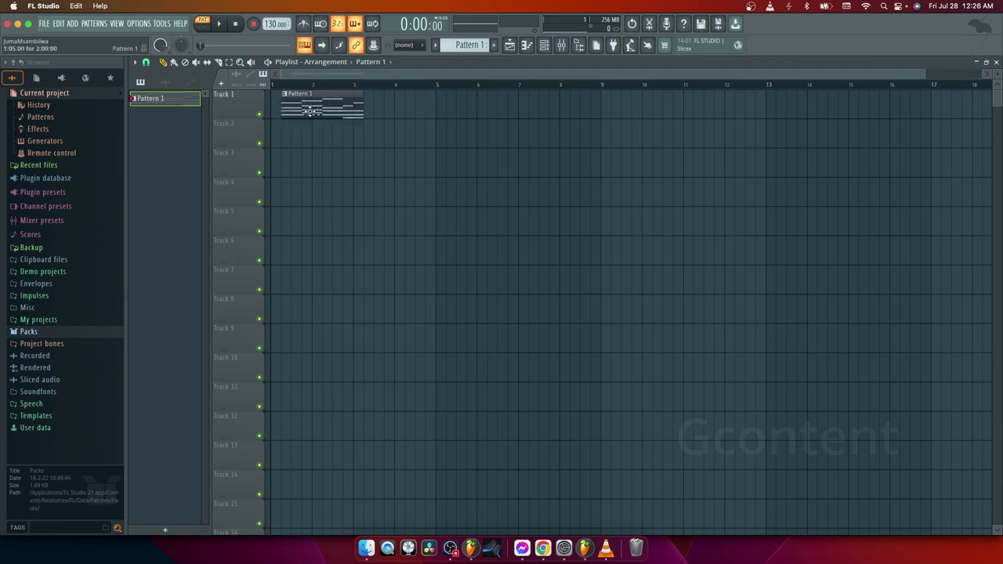
drag(311, 112, 300, 111)
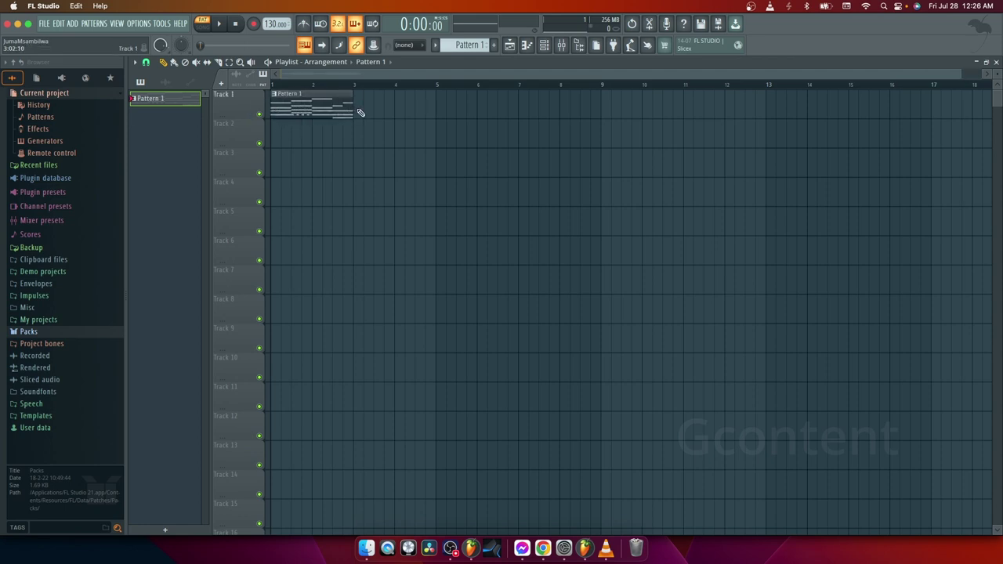
click(361, 112)
click(448, 116)
right_click(471, 111)
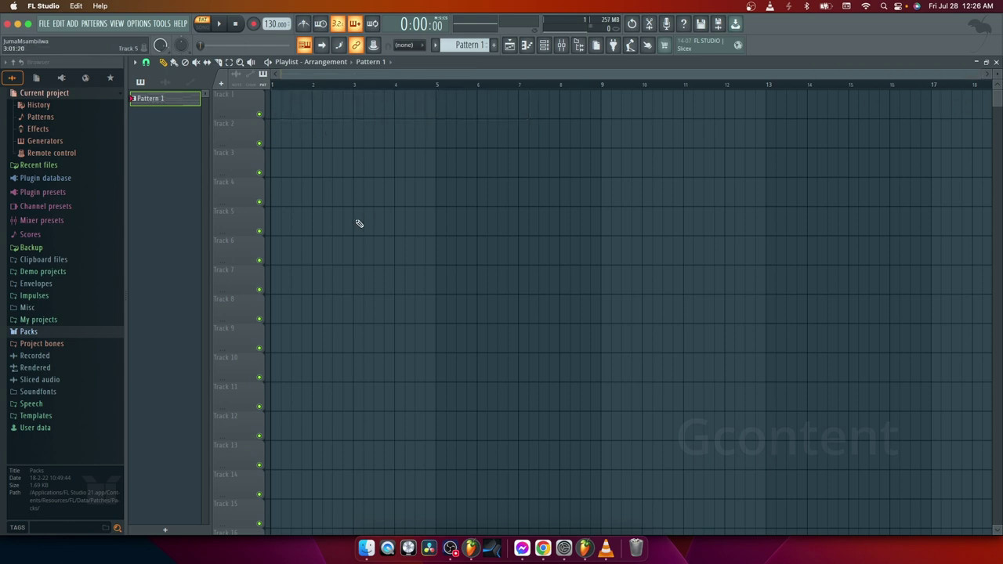
Place four Pattern 1 clips end to end on Track 1, filling the timeline from bar 1 to bar 9.
drag(300, 109, 271, 112)
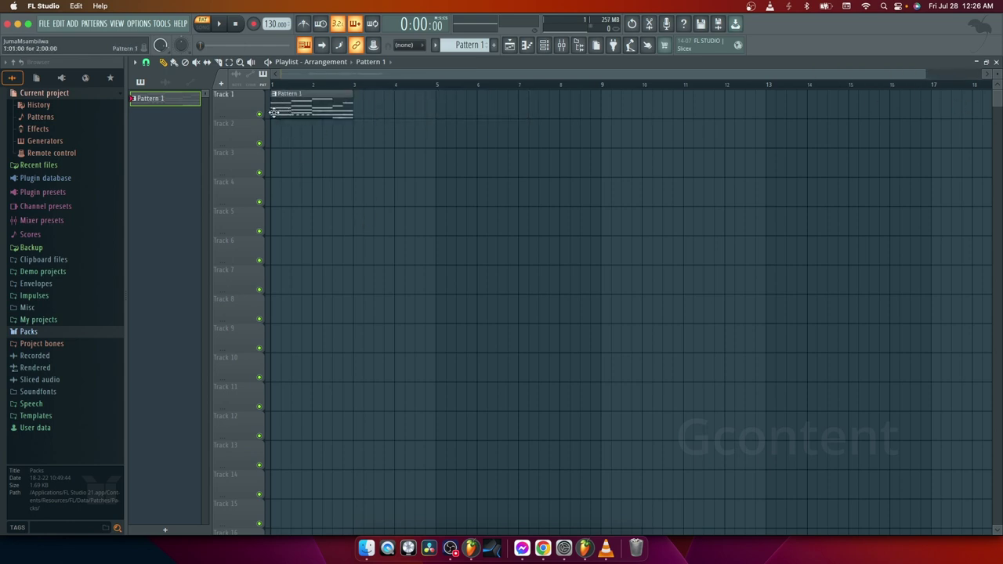
click(365, 112)
drag(376, 107, 367, 108)
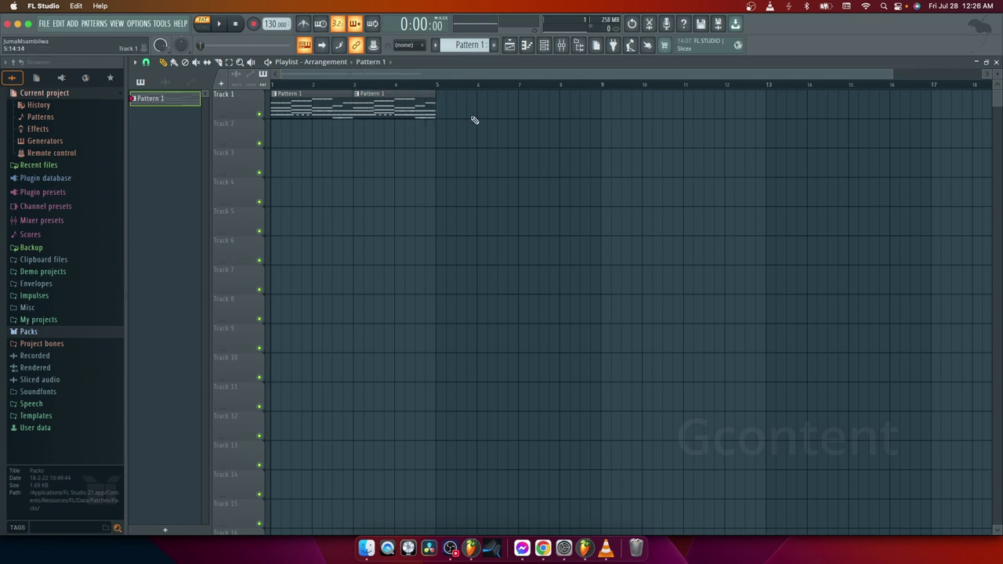
drag(472, 116, 448, 112)
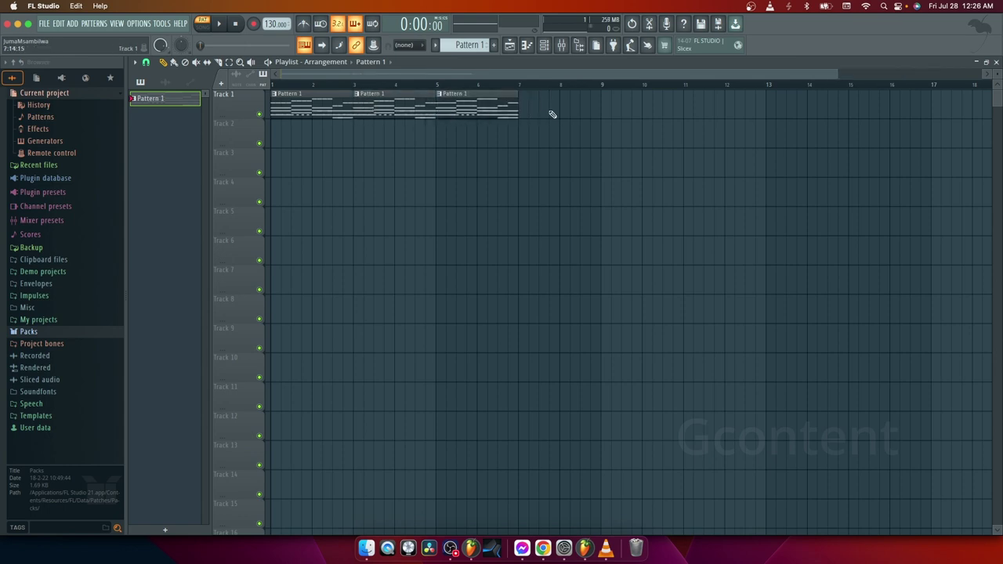
drag(552, 110, 535, 108)
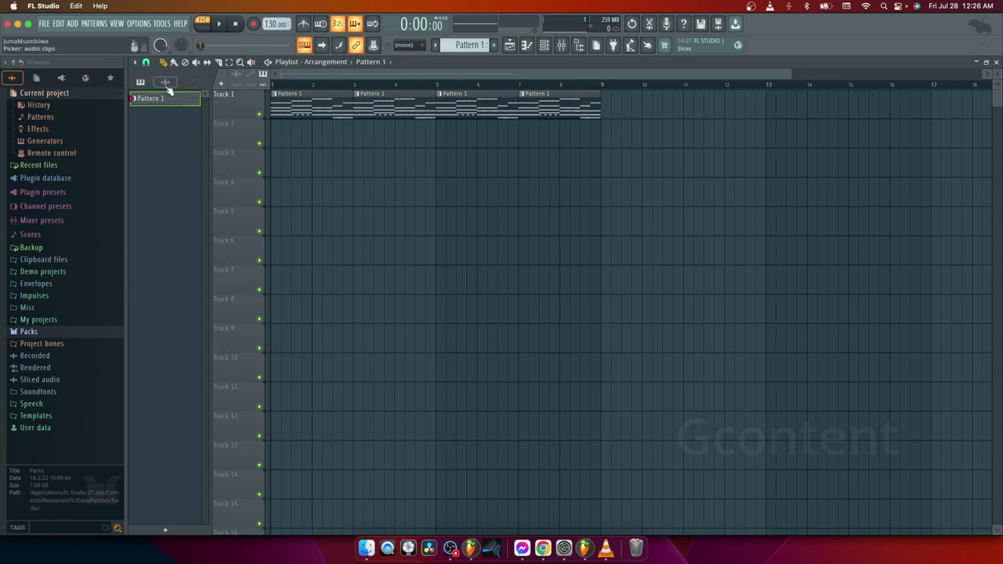
Set the Playlist snap to (none) and nudge the fourth Pattern 1 clip slightly past bar 7.
click(146, 62)
click(146, 64)
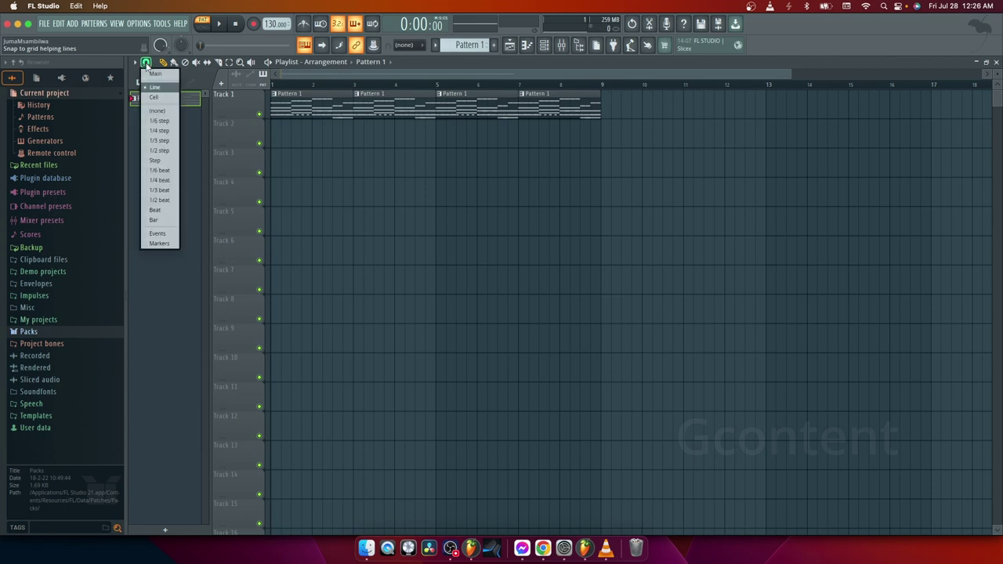
click(157, 112)
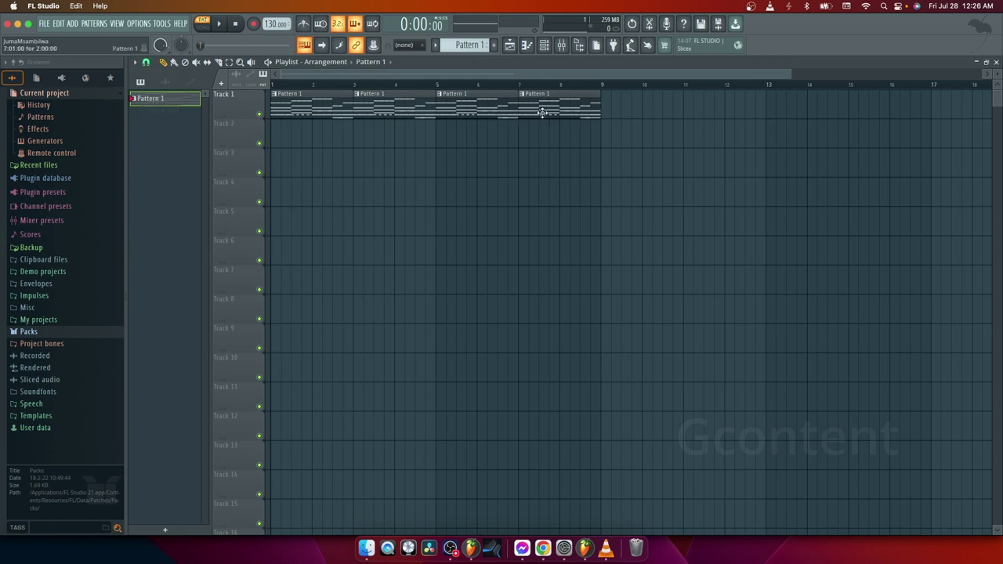
drag(542, 113, 545, 115)
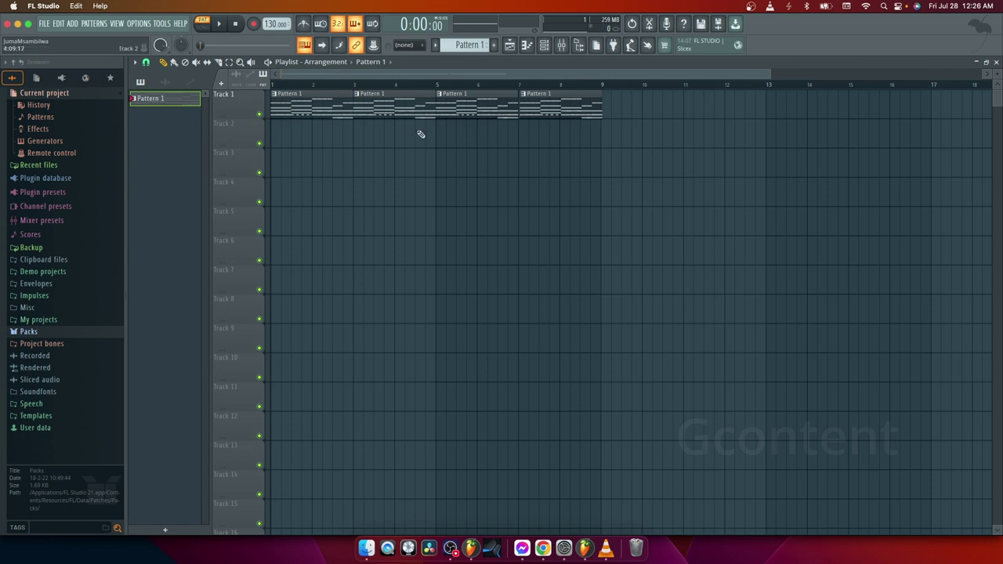
Play Pattern 1 briefly in pattern mode, try song mode with the playhead near bar 2, and return to pattern mode.
click(221, 24)
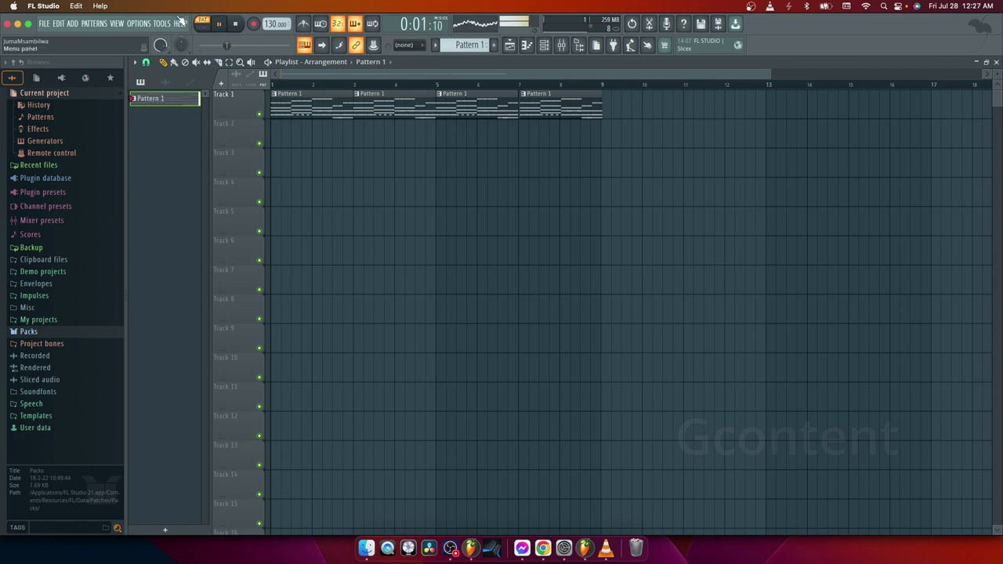
click(236, 25)
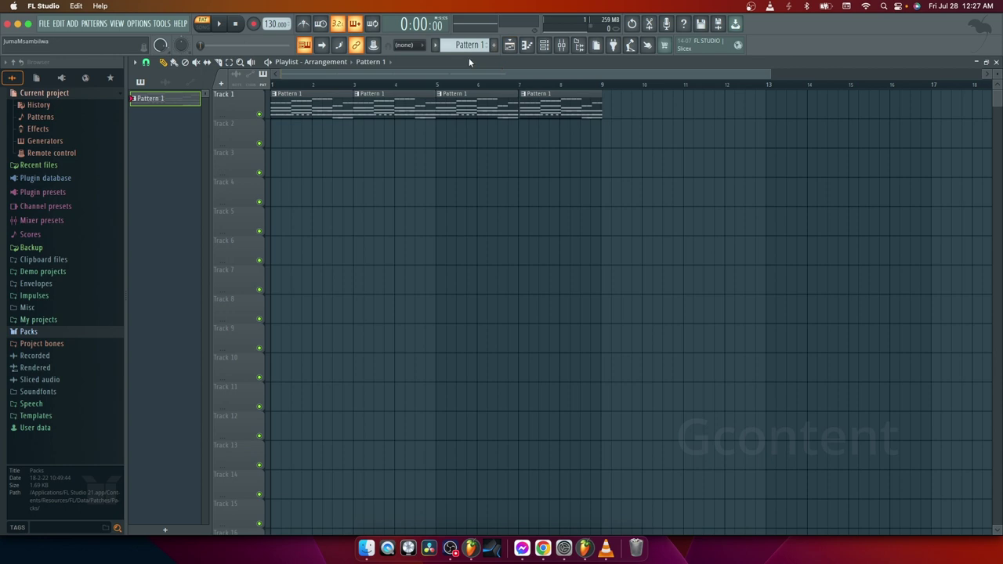
click(202, 24)
click(287, 84)
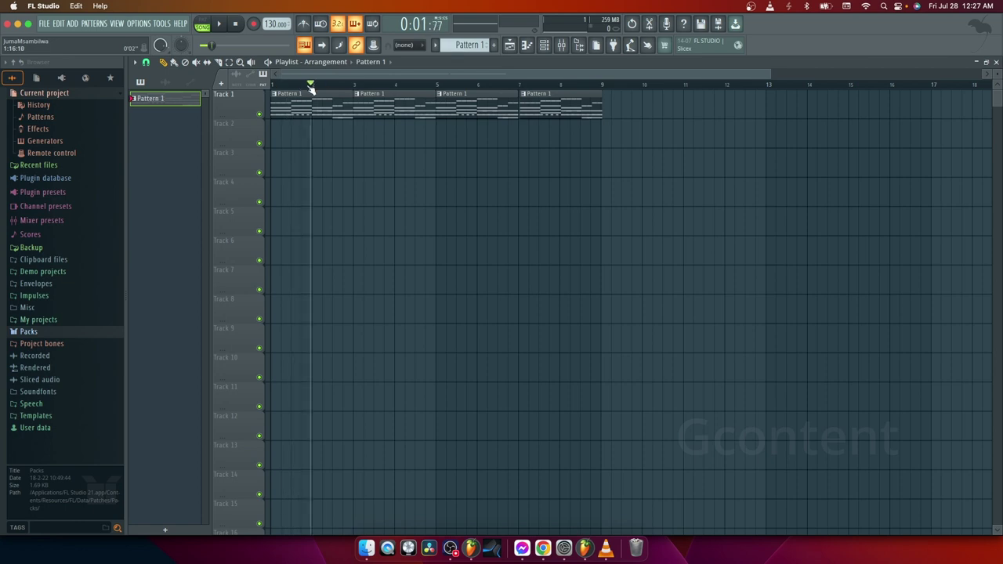
key(space)
click(205, 26)
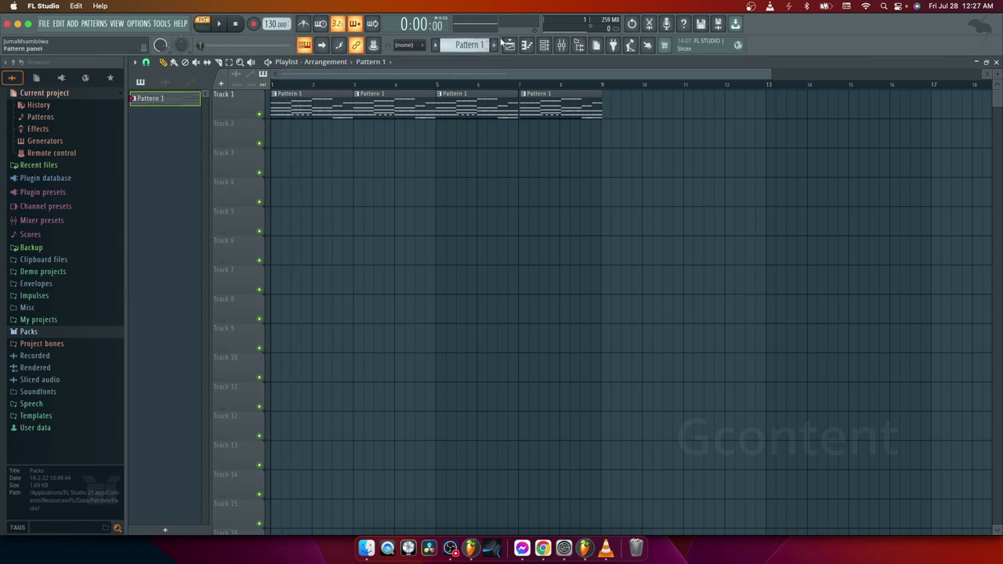
Switch to song mode, close the Channel rack, and play the Playlist arrangement from the start before stopping it.
click(544, 44)
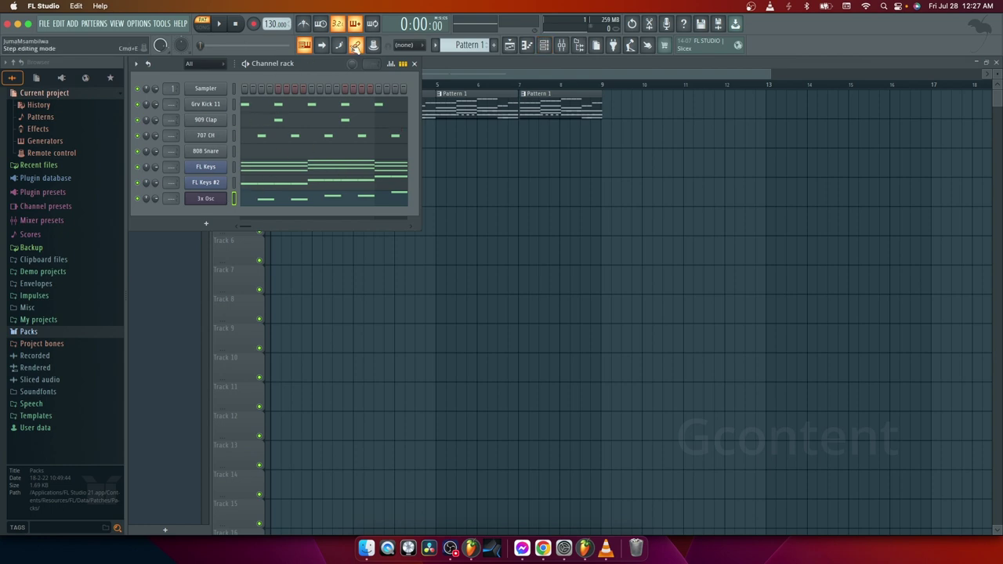
click(202, 24)
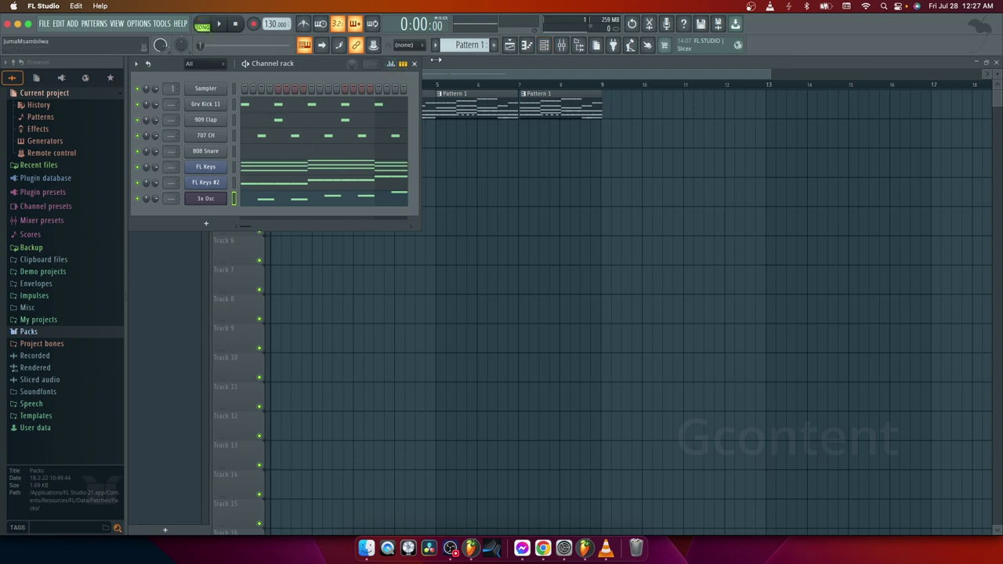
click(458, 68)
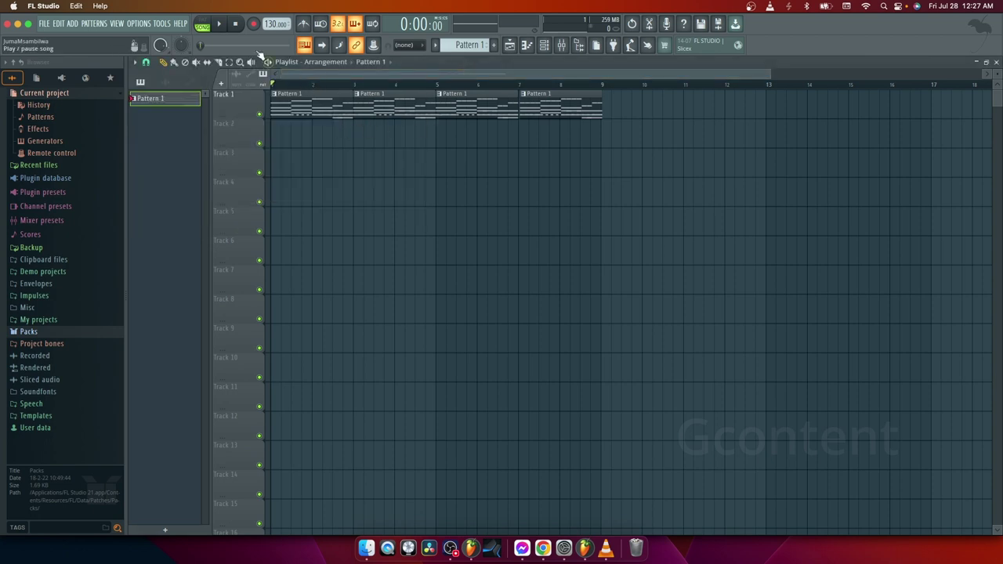
click(220, 26)
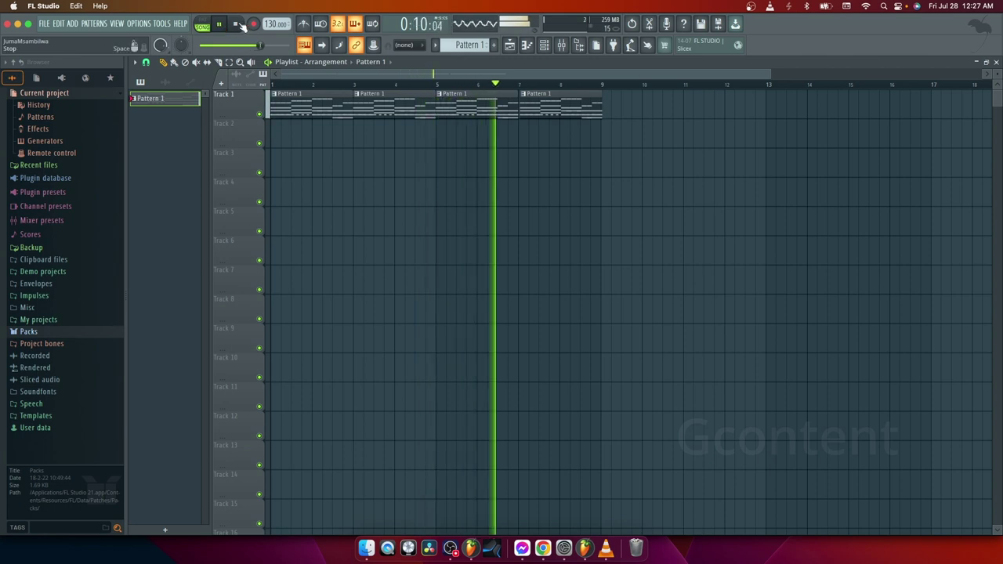
click(241, 25)
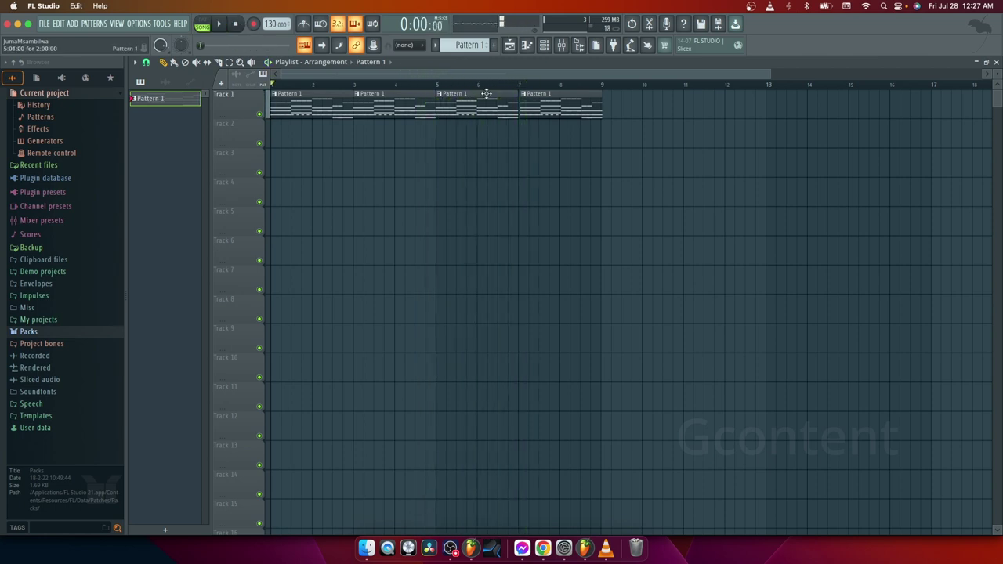
Shift the fourth Pattern 1 clip slightly before bar 7 so it overlaps the end of the third clip.
click(510, 85)
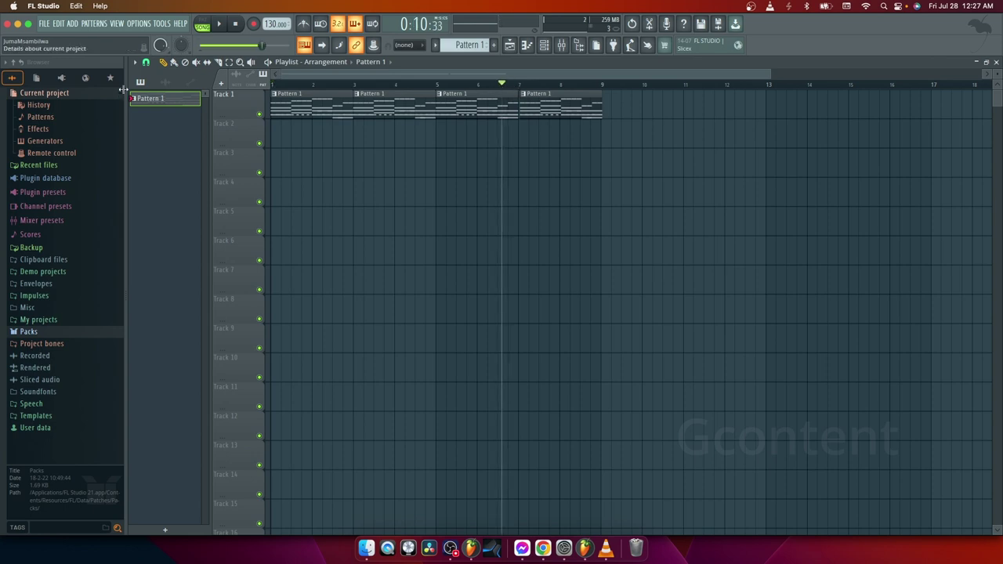
click(146, 62)
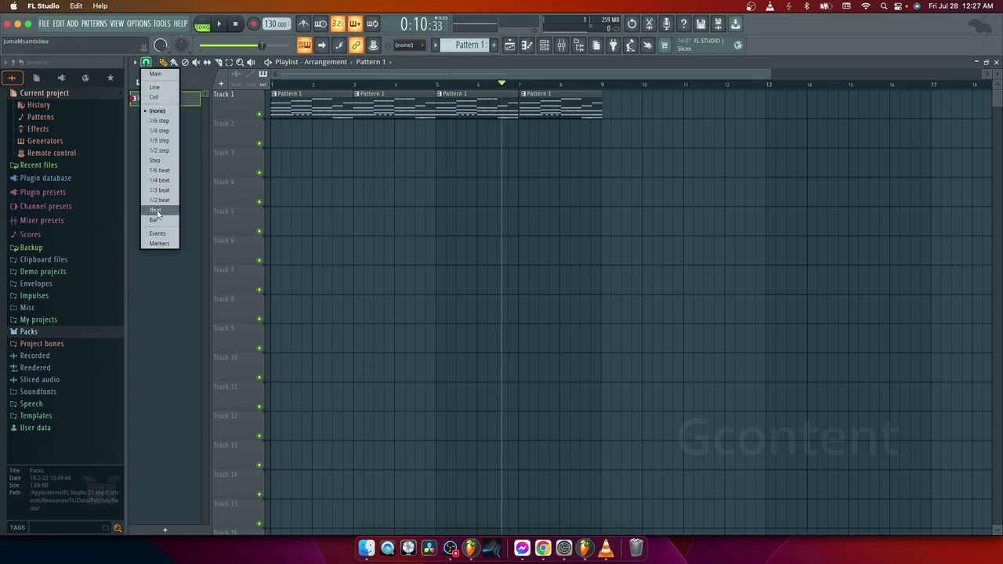
click(480, 82)
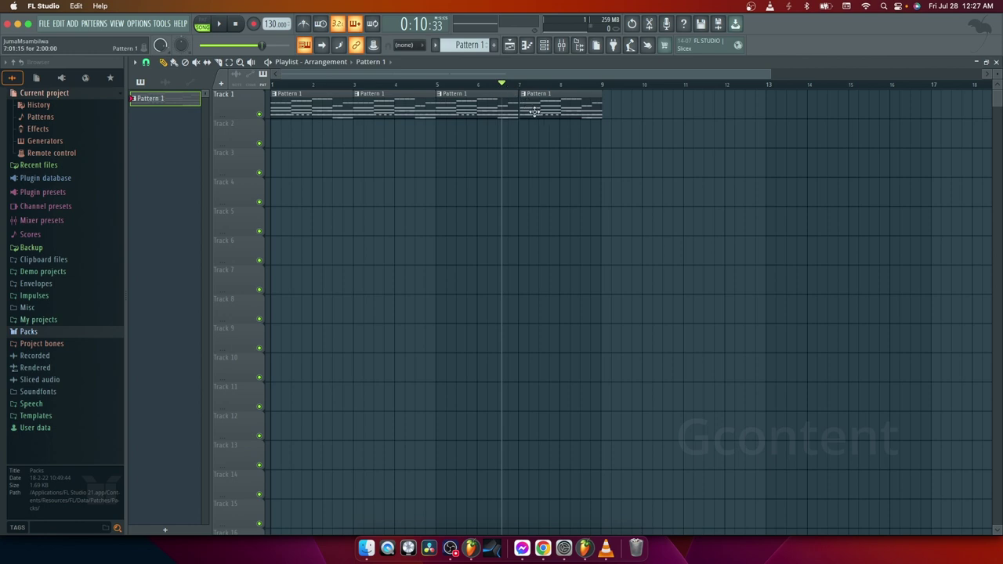
mouse_move(534, 112)
mouse_down()
mouse_move(586, 112)
mouse_move(525, 120)
mouse_up()
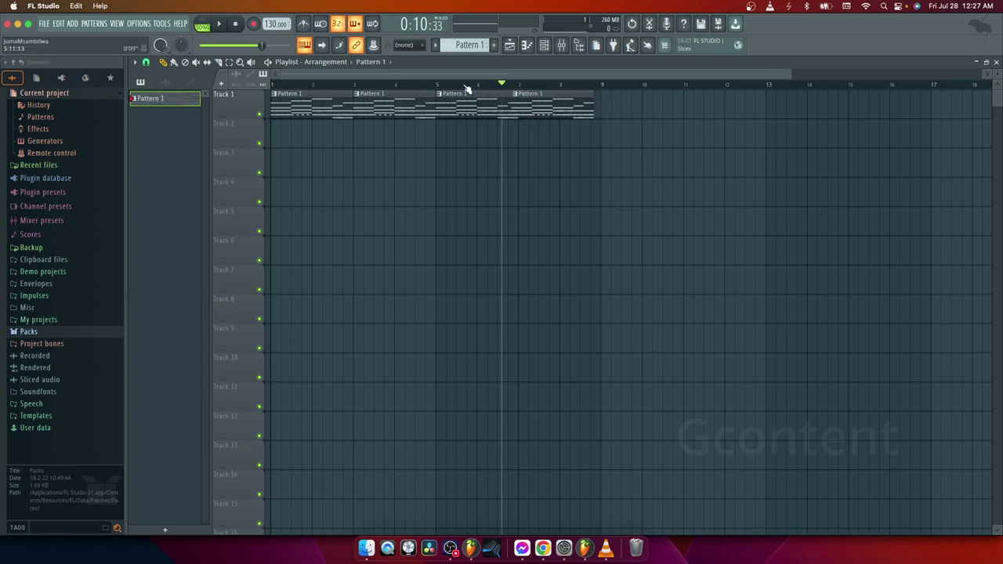
Play the arrangement from between bars 5 and 6 to hear the overlapping clips, and stop it.
click(465, 86)
click(221, 26)
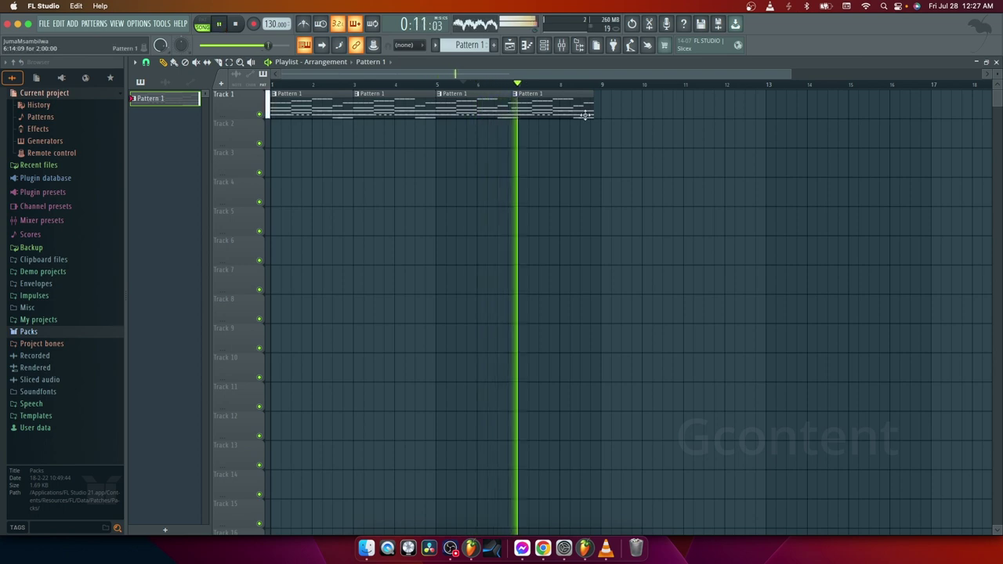
key(space)
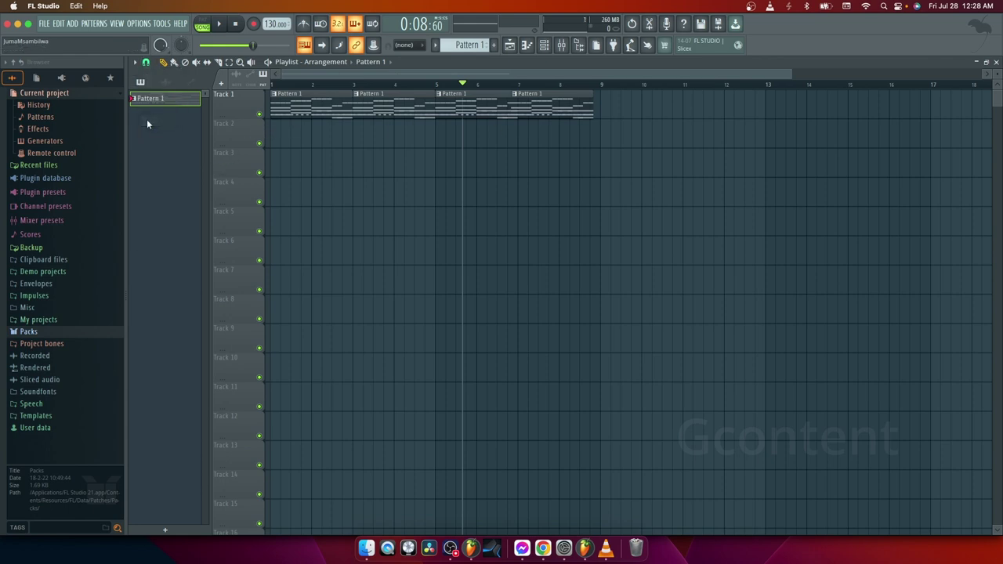
With the Playlist snap set to Line, replace the misaligned fourth Pattern 1 clip on Track 1 with one starting at bar 7.
click(146, 62)
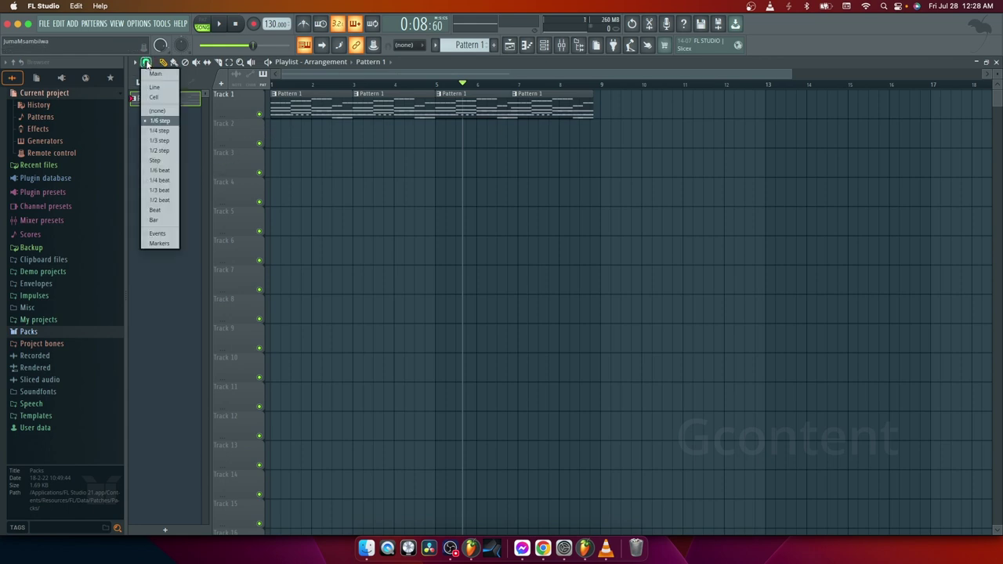
click(156, 89)
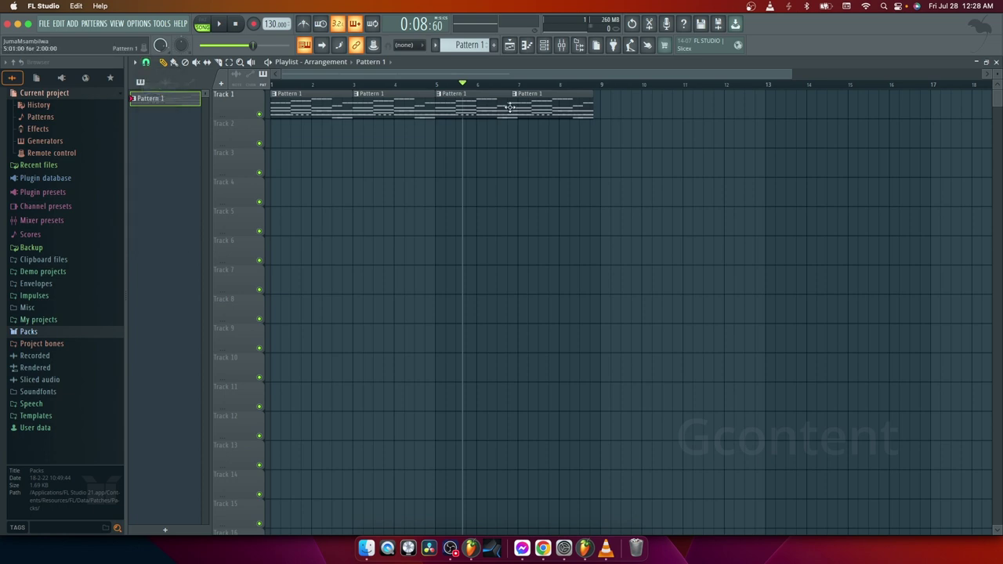
right_click(552, 114)
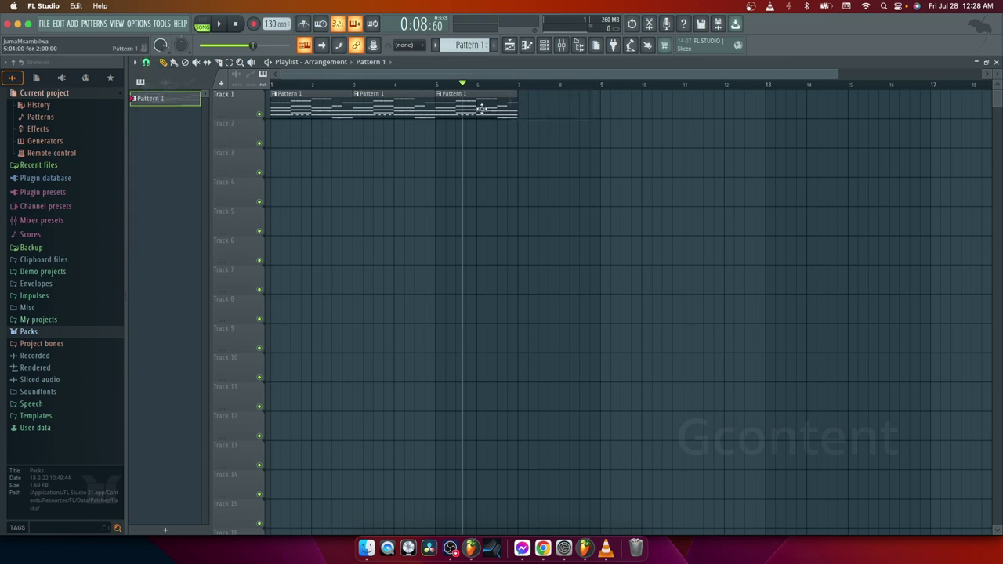
click(539, 110)
drag(569, 110, 551, 111)
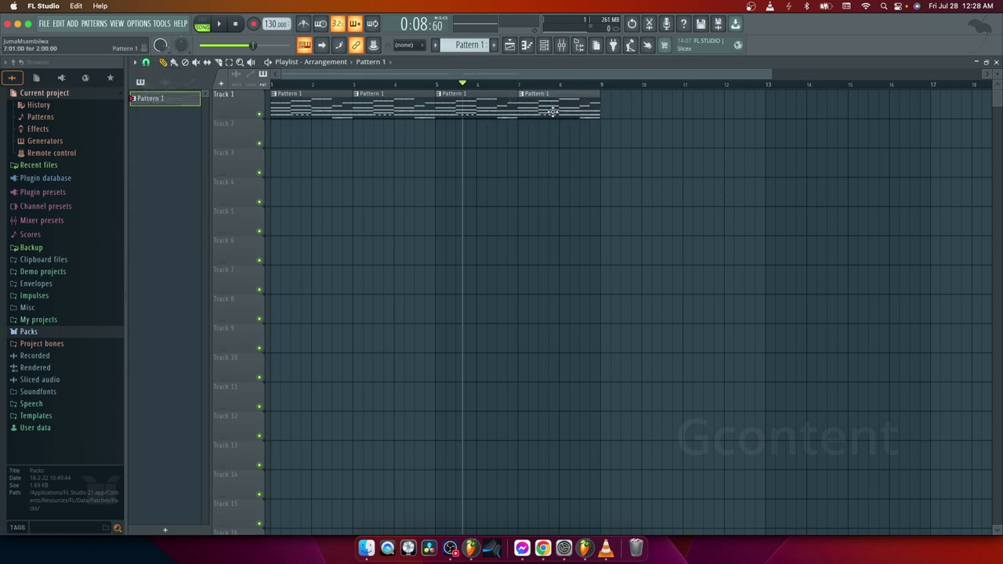
Add two more Pattern 1 clips to Track 1, starting at bars 9 and 11.
click(658, 110)
drag(658, 110, 618, 110)
click(728, 112)
drag(728, 112, 688, 110)
Continue Track 1 with Pattern 1 clips at bars 13, 15, 17 and 19, and delete the one at bar 19.
drag(716, 76, 979, 76)
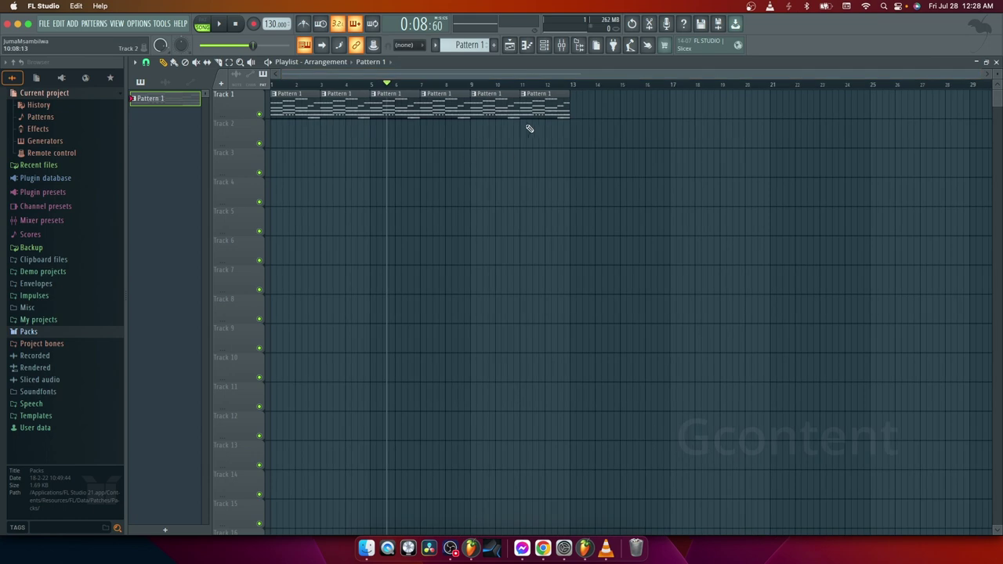
click(622, 108)
drag(623, 108, 583, 107)
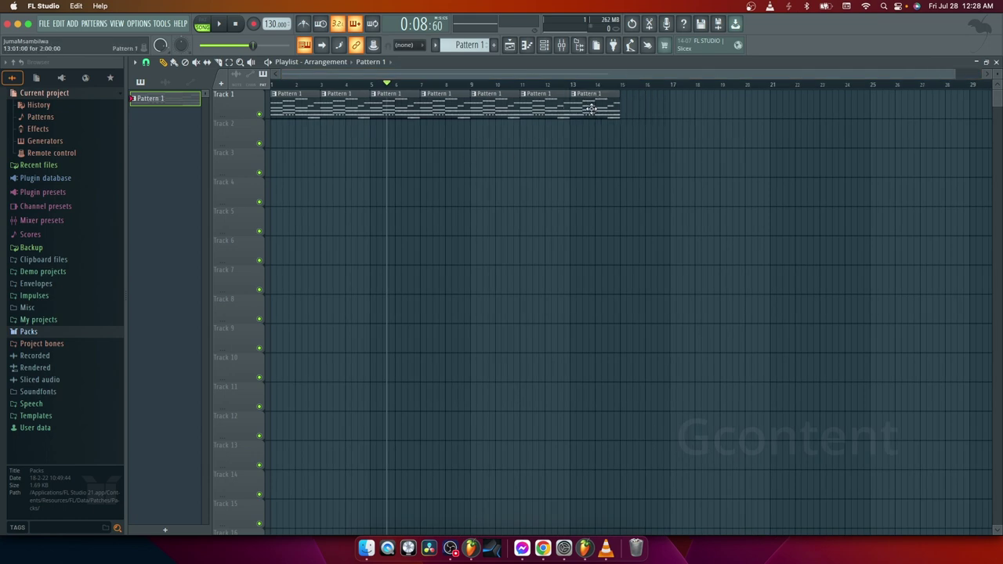
click(649, 108)
drag(649, 108, 636, 108)
click(708, 100)
mouse_move(737, 109)
mouse_down()
mouse_move(701, 112)
mouse_move(729, 107)
mouse_up()
click(729, 107)
click(732, 85)
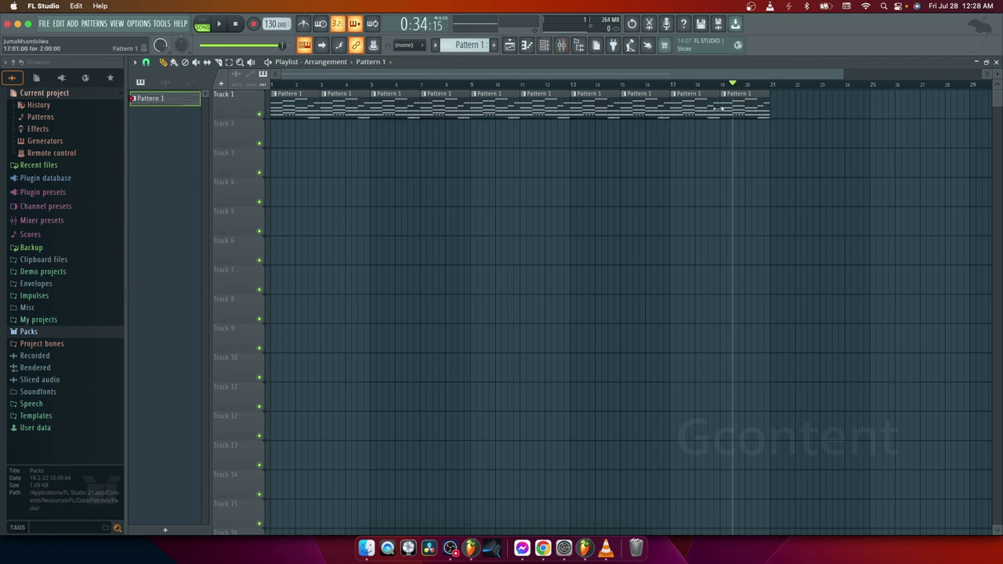
right_click(723, 92)
Play the arrangement from the start, jump to the last clip near bar 17, and stop playback.
drag(721, 86, 262, 149)
key(space)
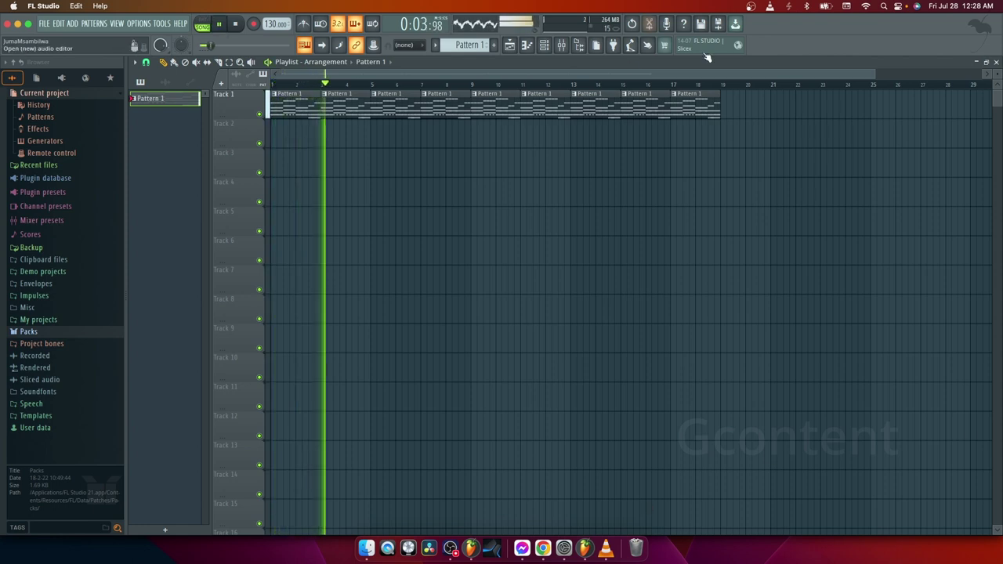
click(694, 84)
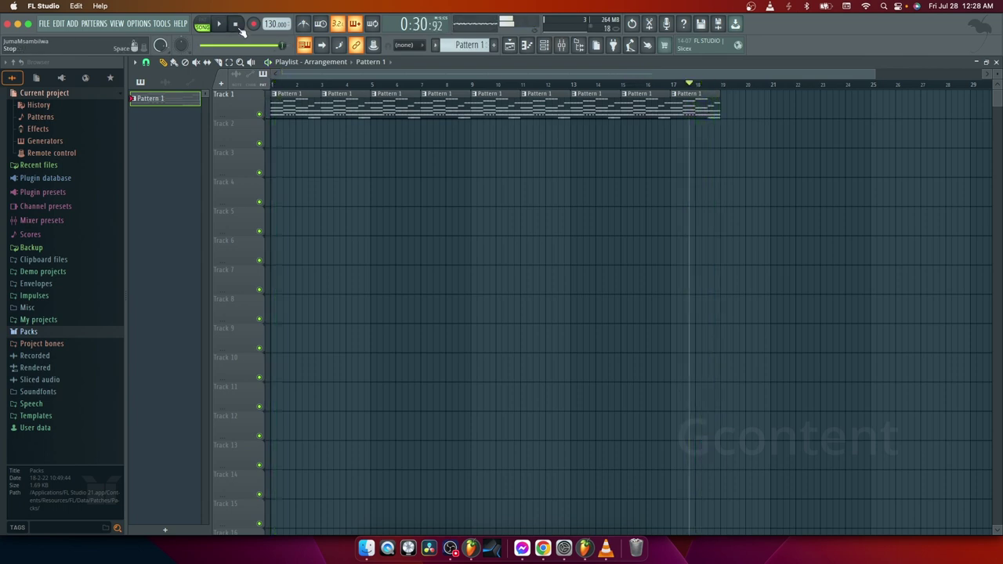
key(space)
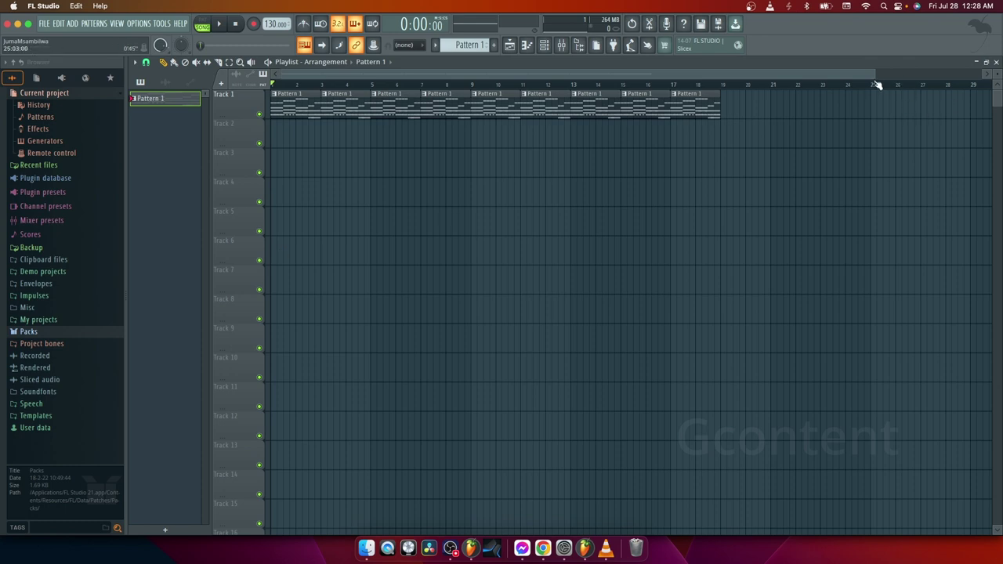
Review the whole Track 1 arrangement in the Playlist and the contents of Pattern 1 in the Channel rack.
drag(875, 75, 998, 141)
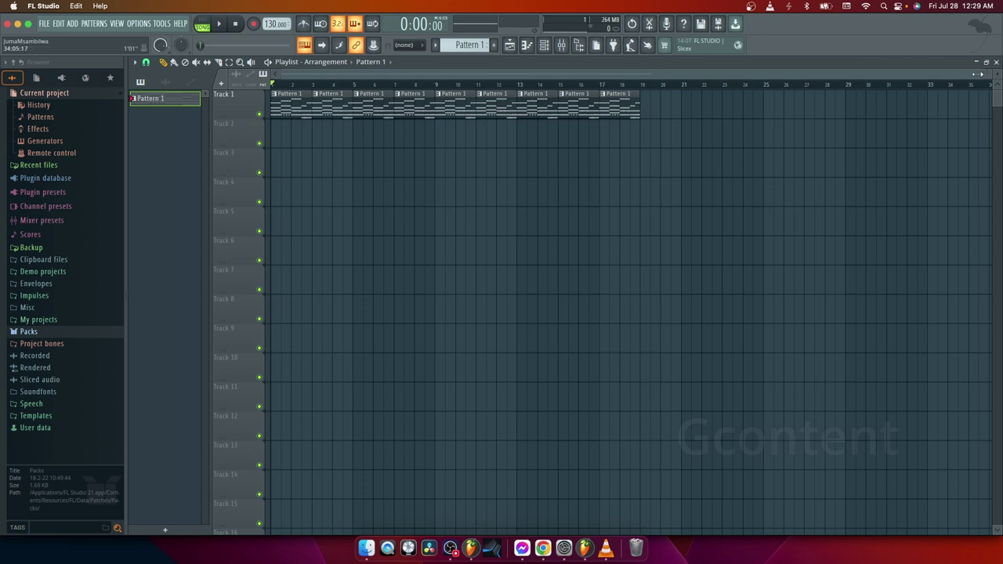
mouse_move(980, 76)
mouse_down()
mouse_move(657, 111)
mouse_move(978, 85)
mouse_up()
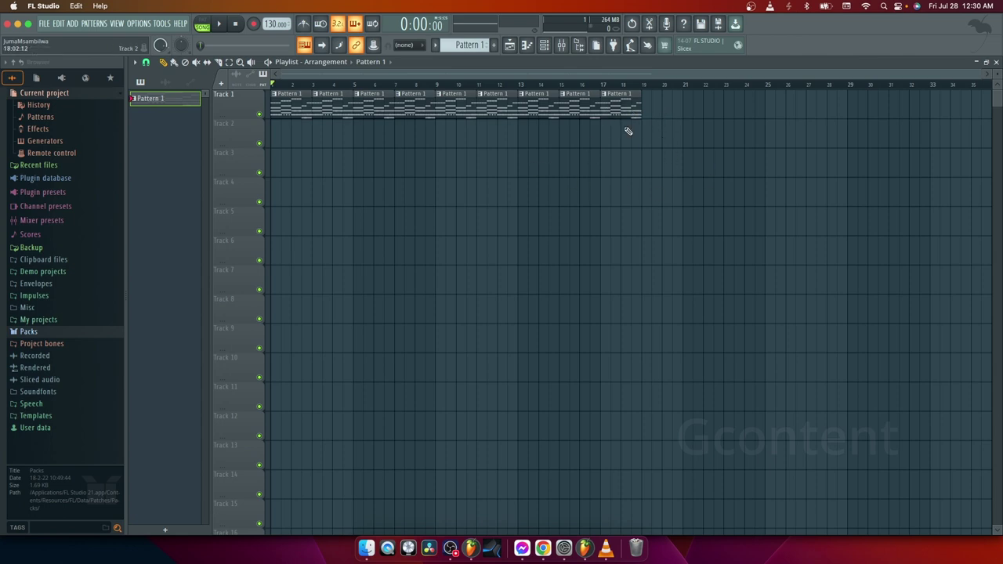
click(544, 45)
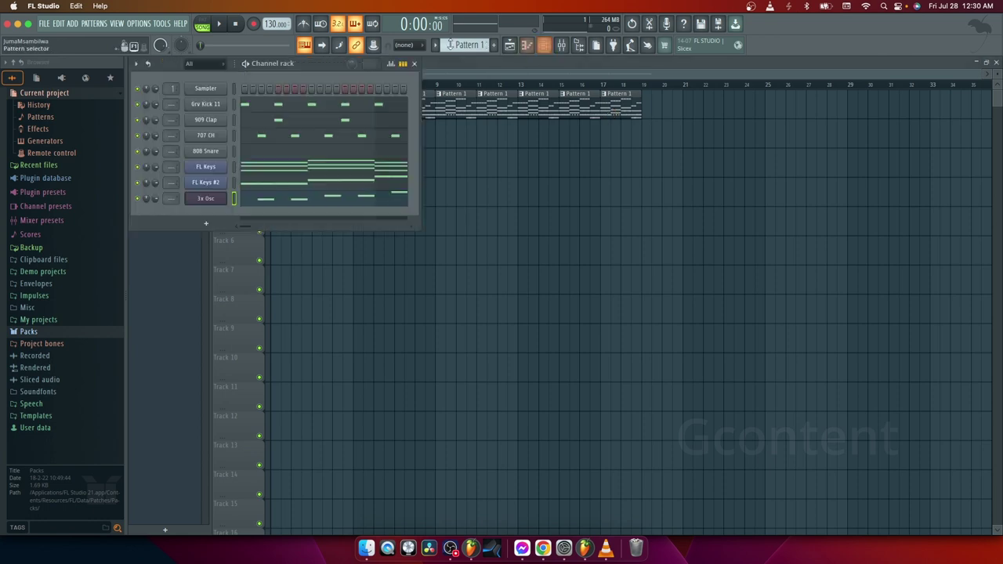
drag(468, 45, 459, 51)
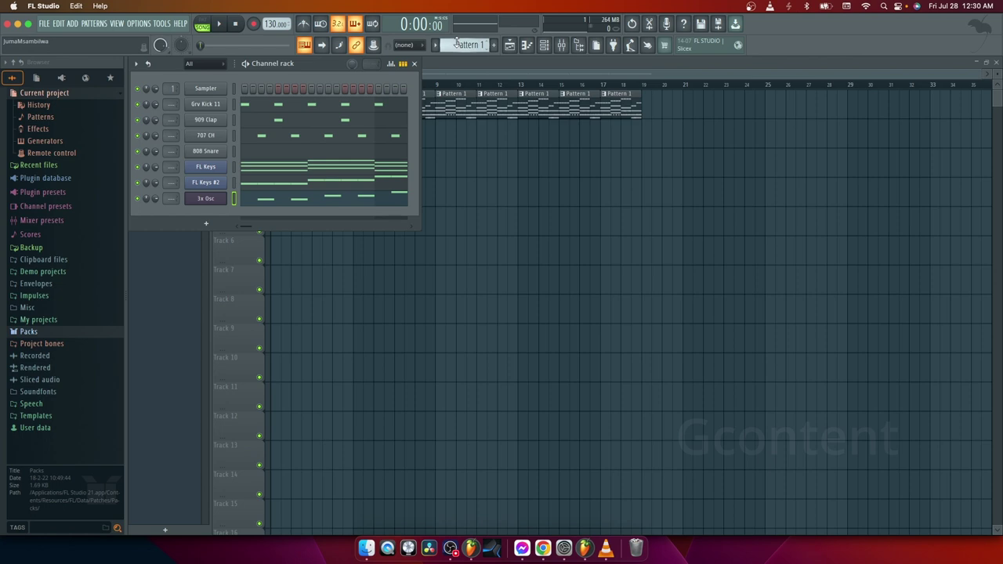
click(509, 44)
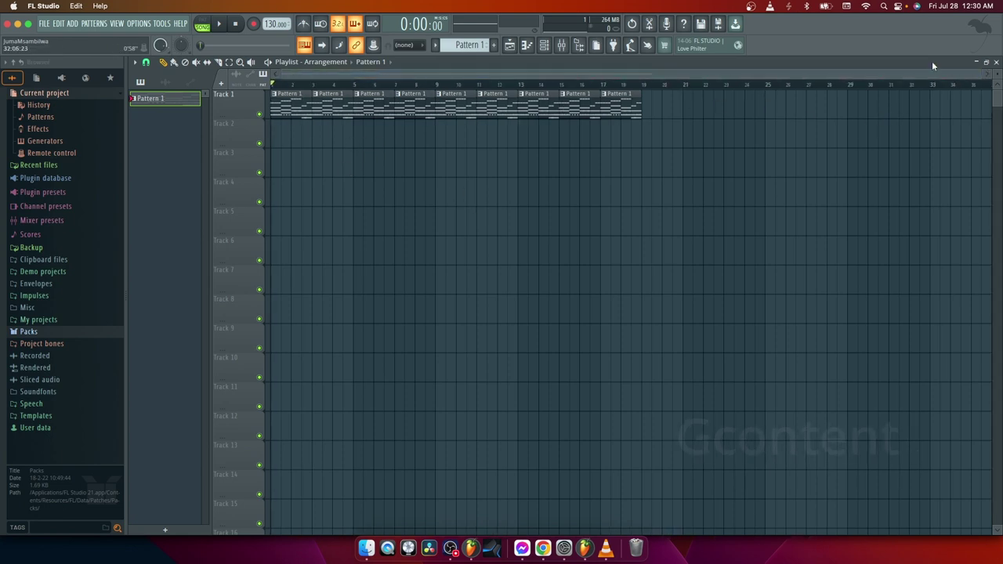
drag(981, 75, 992, 107)
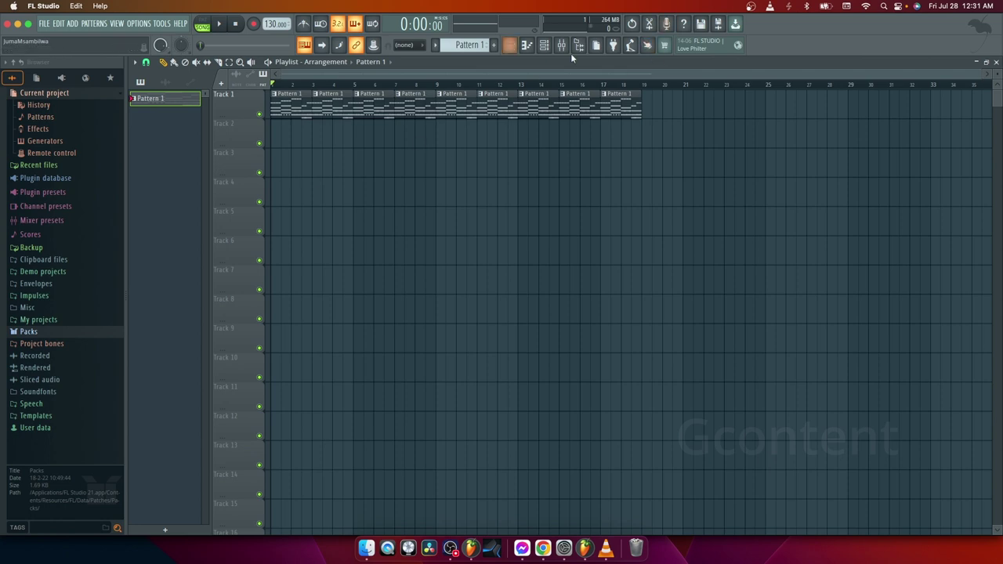
click(509, 45)
click(509, 46)
Set up an MP3 export of the song to the Desktop with the file name tutorial.
click(45, 25)
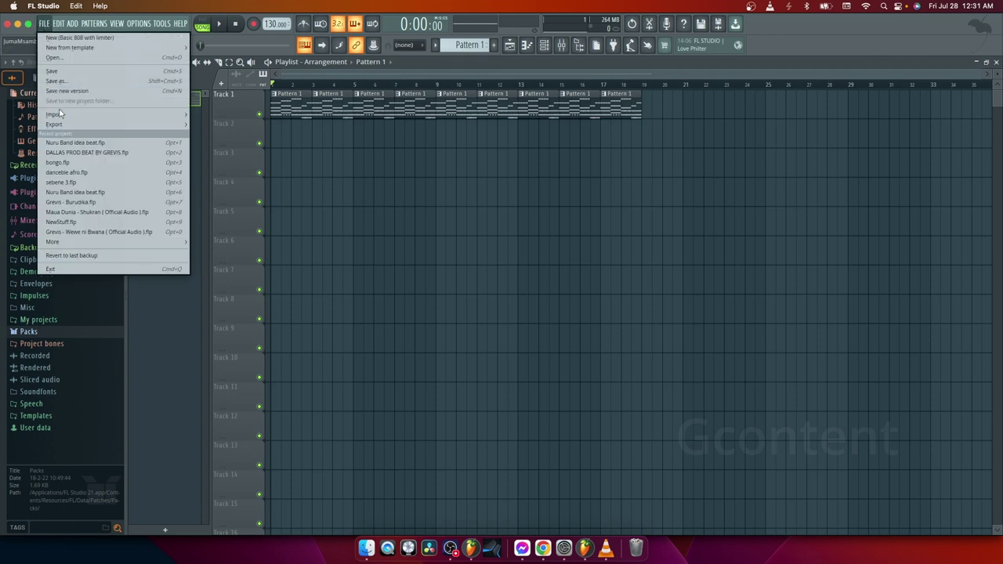
mouse_move(62, 126)
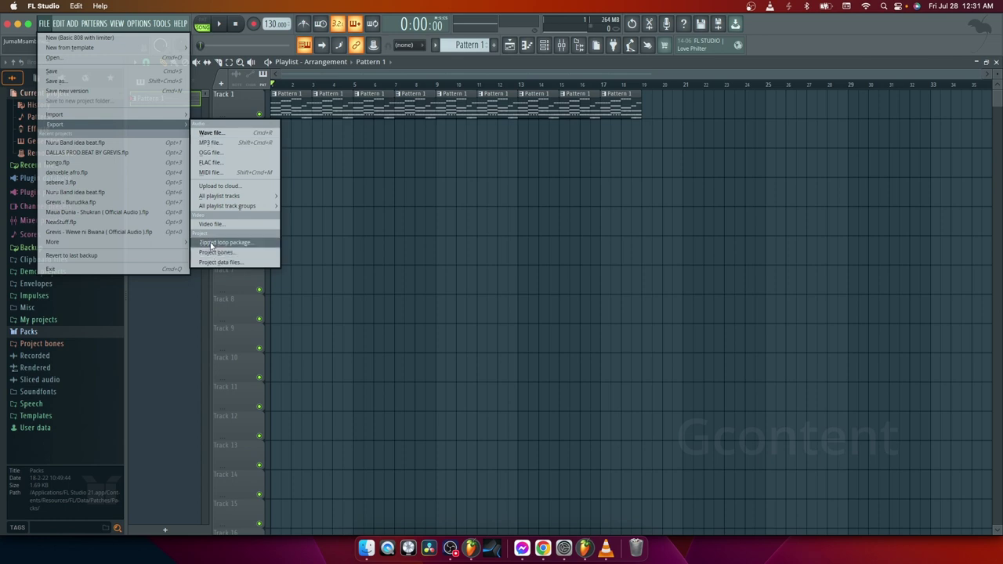
click(209, 145)
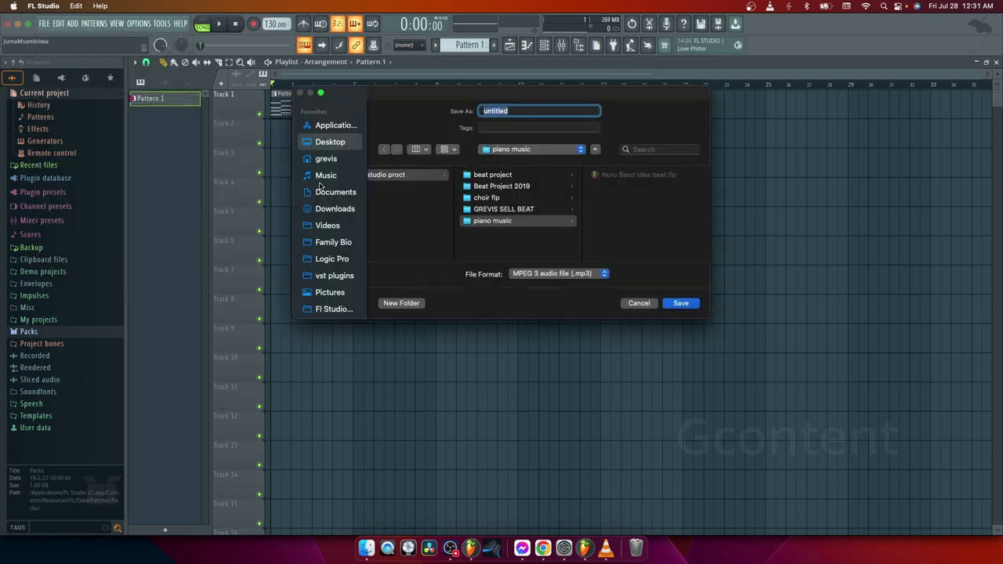
click(337, 144)
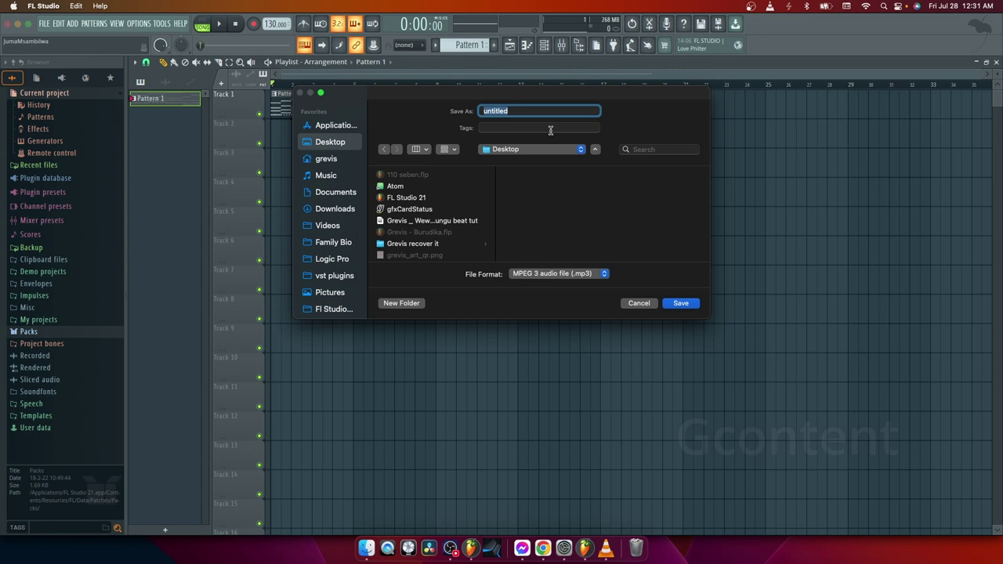
text(tutoria)
click(681, 303)
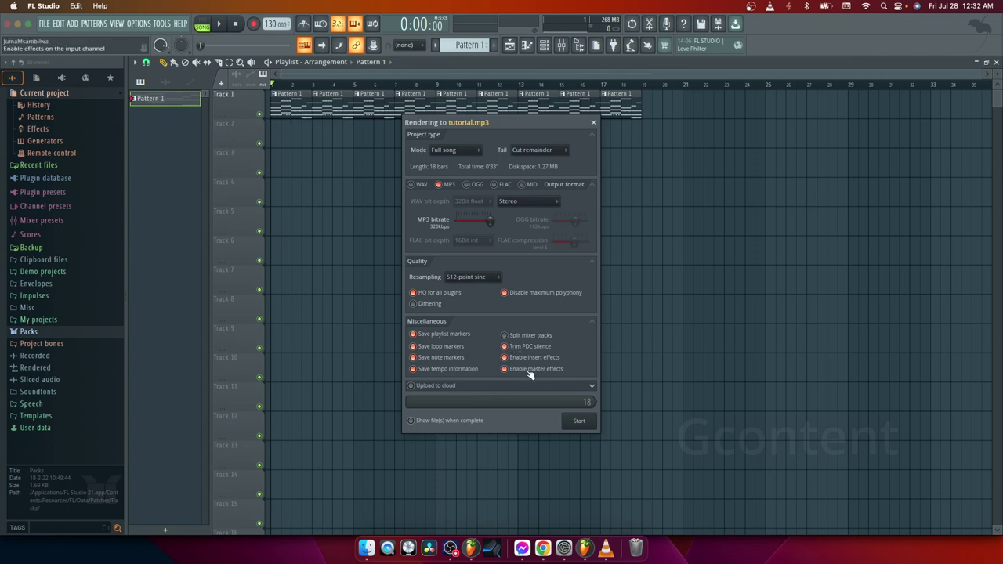
Check the cloud upload options and the SoundCloud account connection, and start rendering tutorial.mp3 in Full song mode.
click(578, 423)
click(592, 387)
click(490, 416)
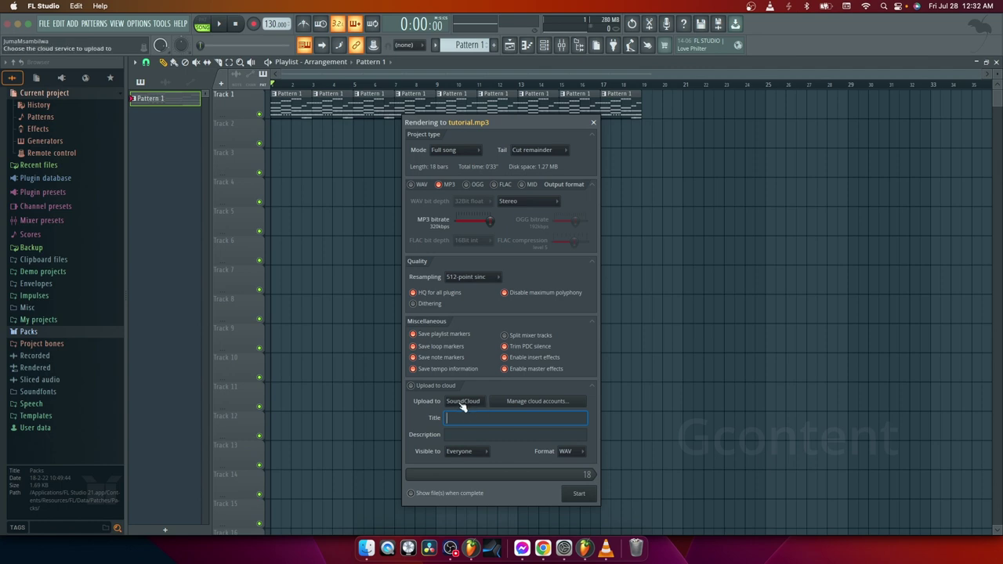
click(527, 402)
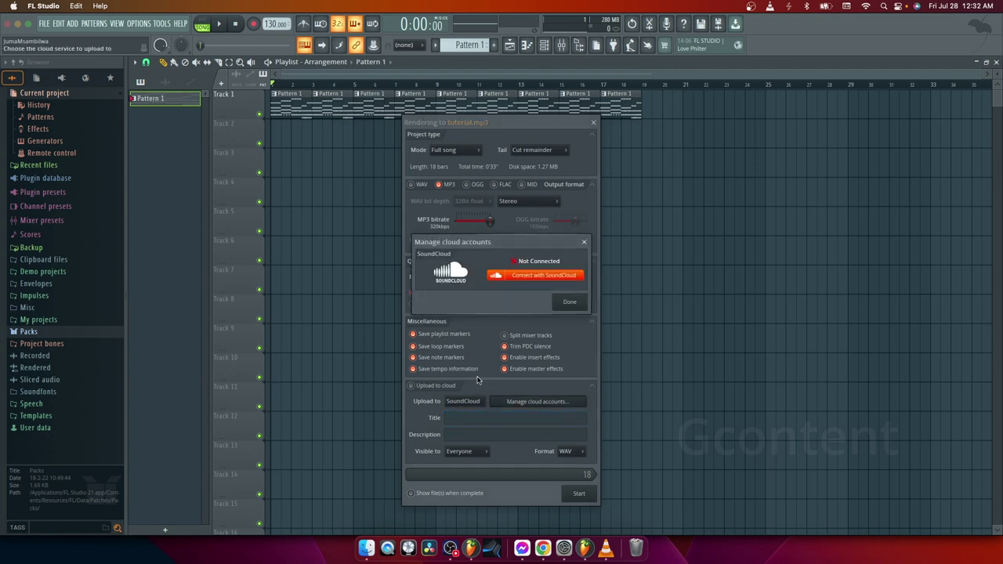
click(584, 242)
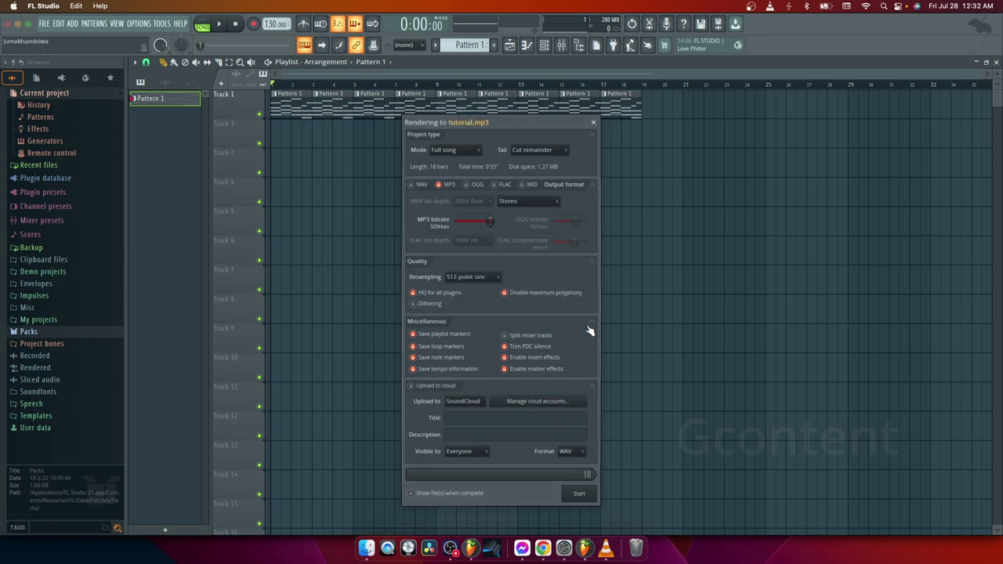
click(590, 387)
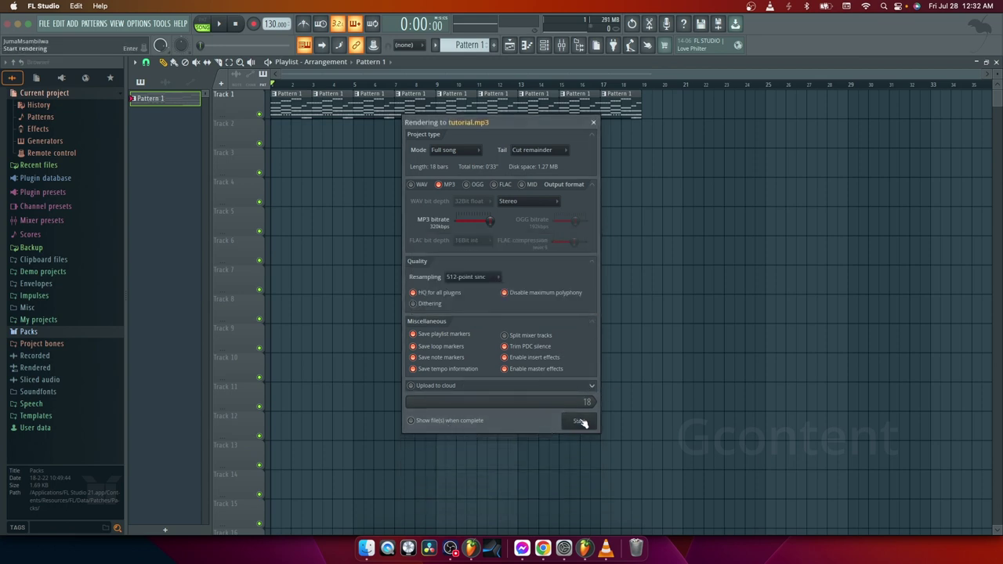
click(579, 421)
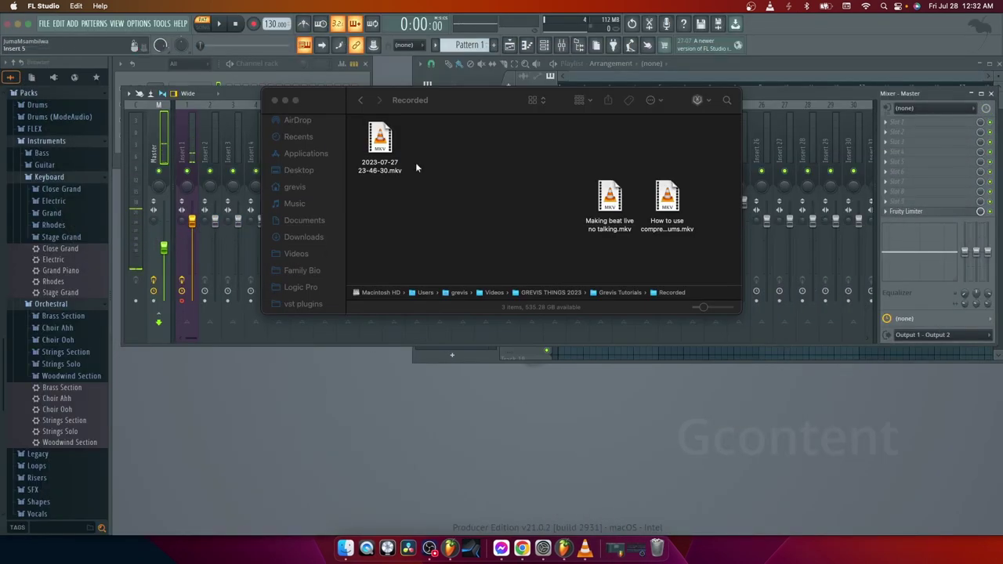
Switch to Finder and select the exported tutorial.mp3 in the Desktop folder, moving the window aside.
click(292, 175)
click(292, 174)
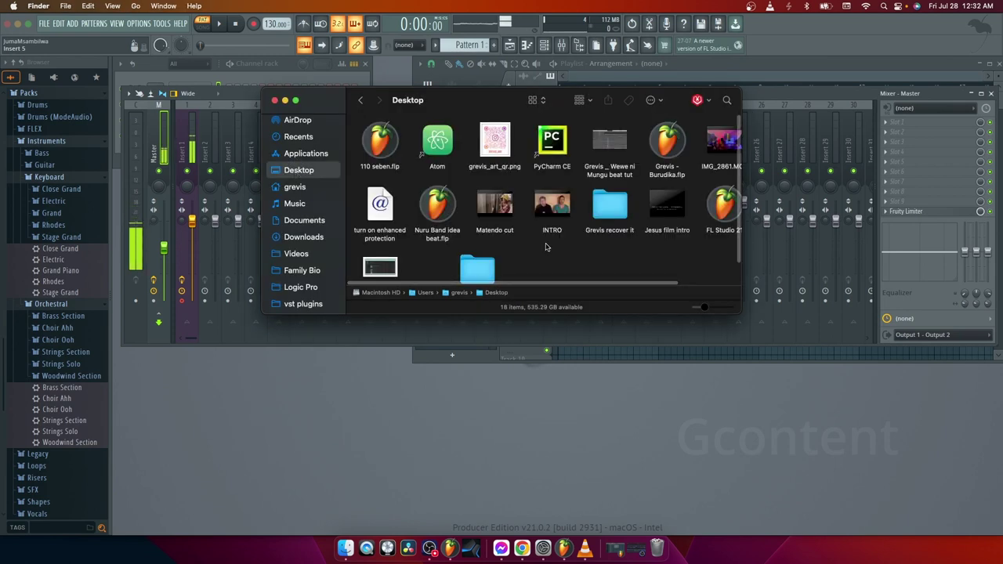
scroll(546, 246, down, 2)
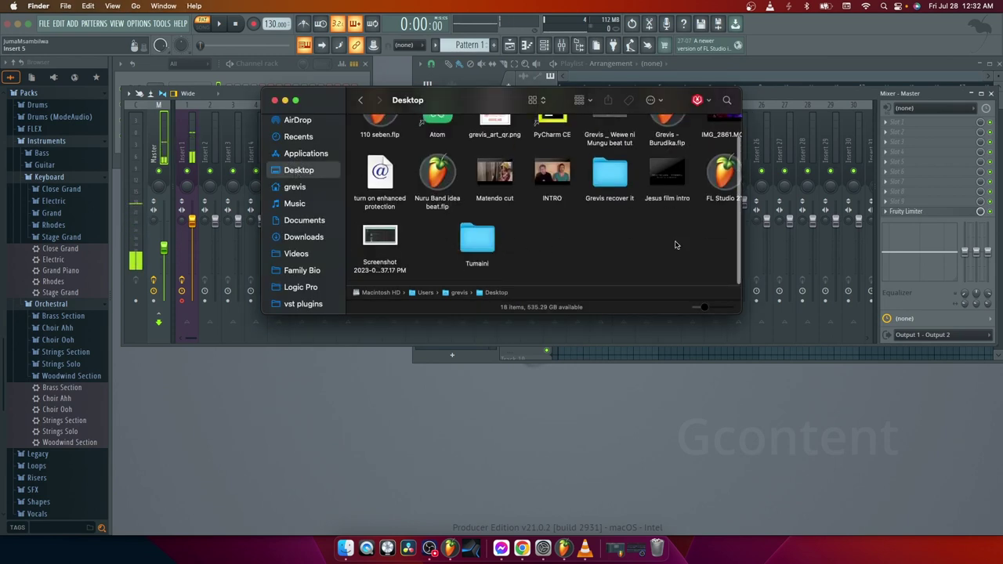
scroll(635, 239, right, 2)
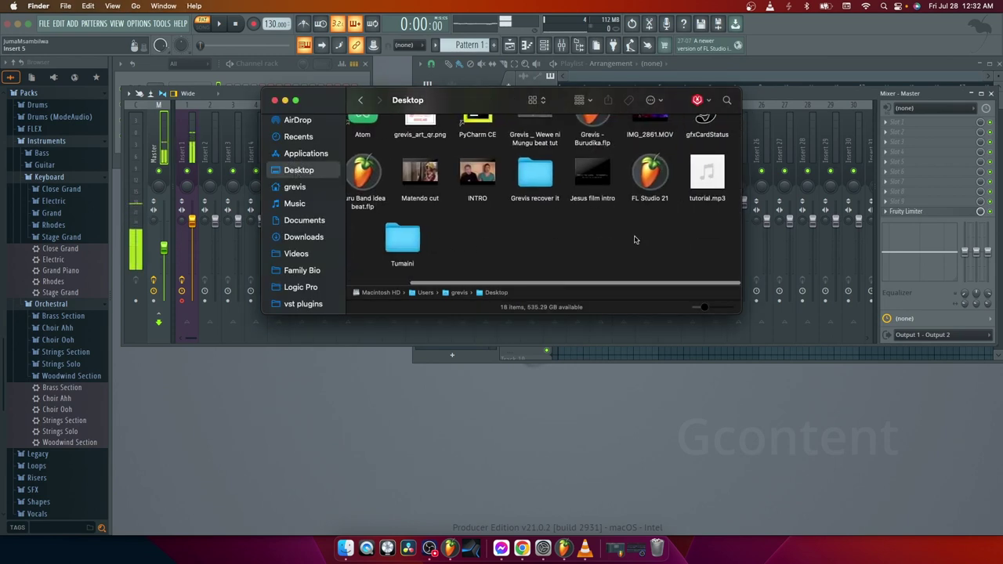
click(713, 182)
drag(665, 100, 431, 99)
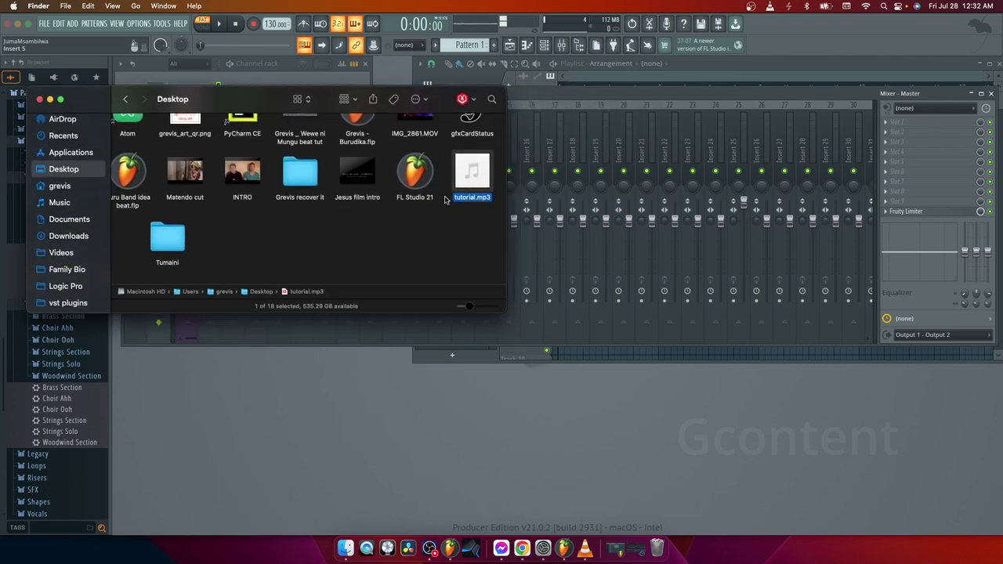
Play tutorial.mp3 in a Quick Look preview, trying full-screen view and returning to the preview window.
key(space)
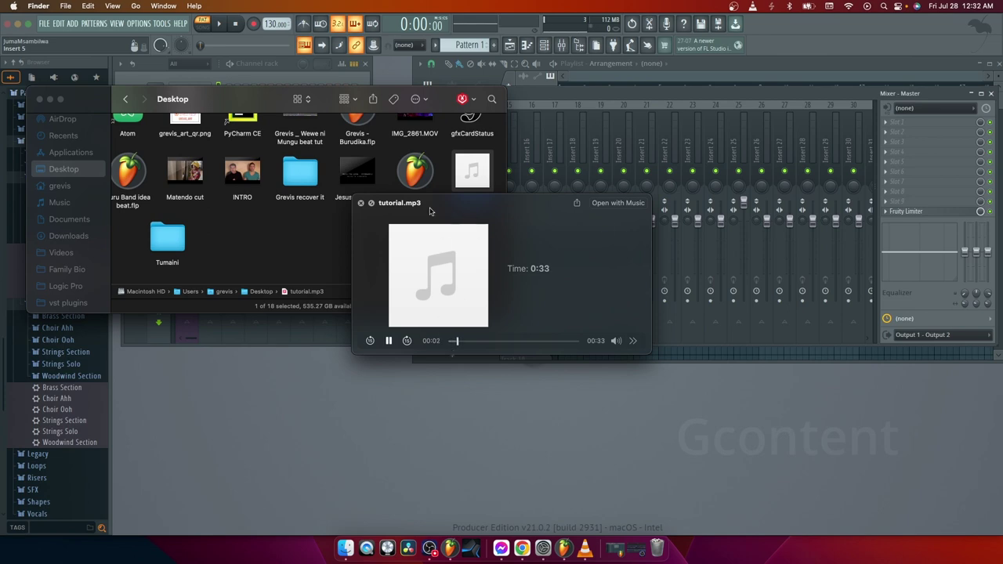
click(370, 204)
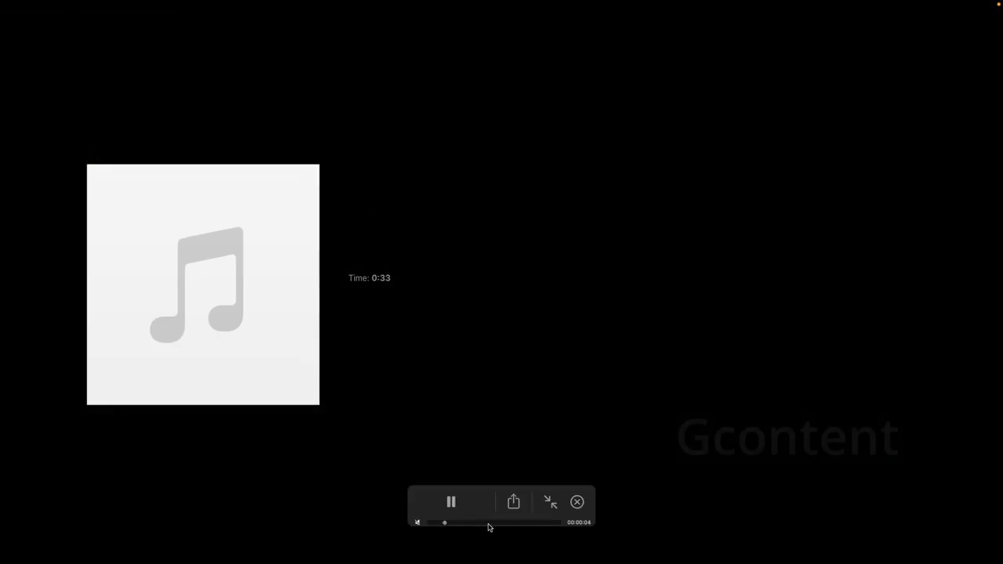
click(550, 502)
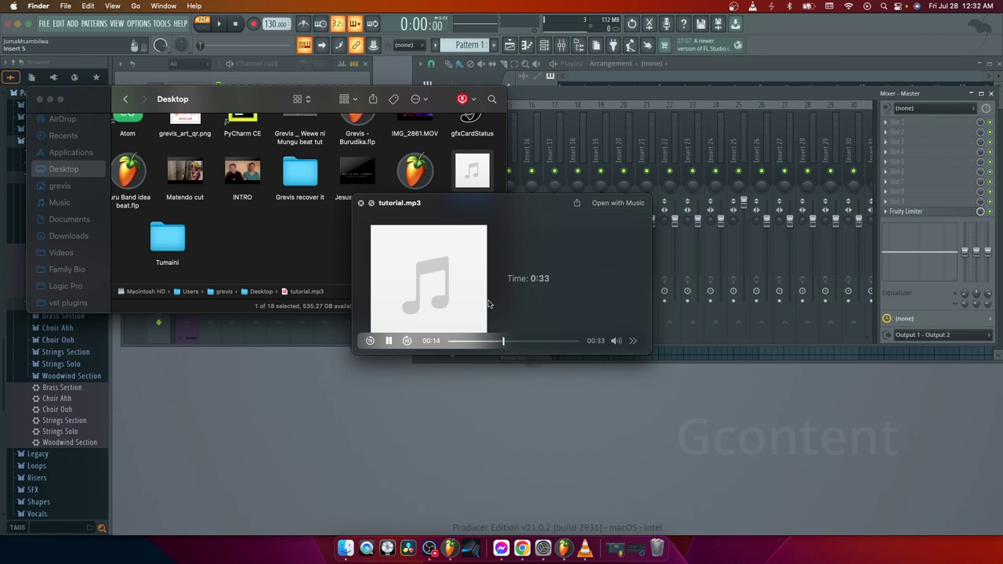
click(237, 28)
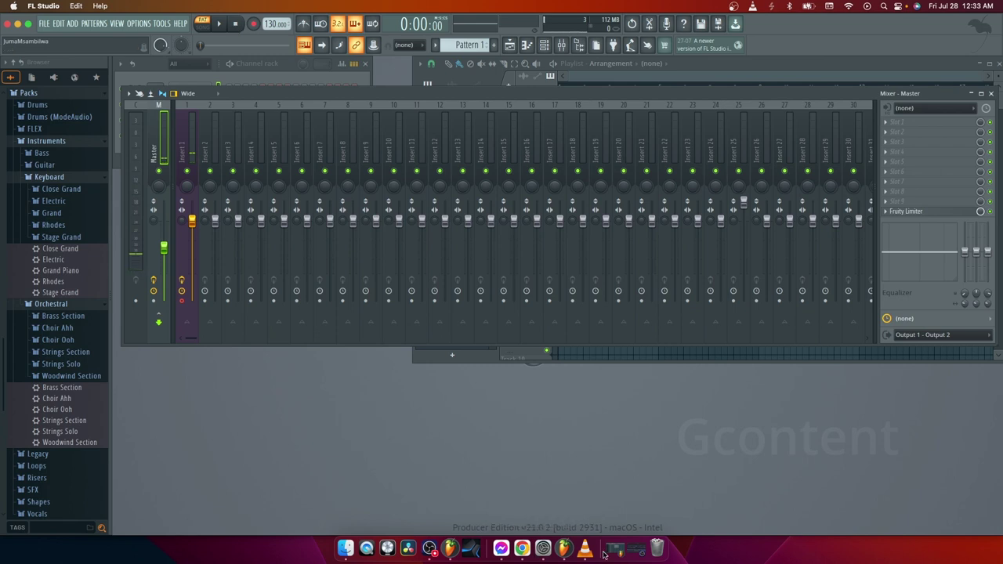
click(346, 548)
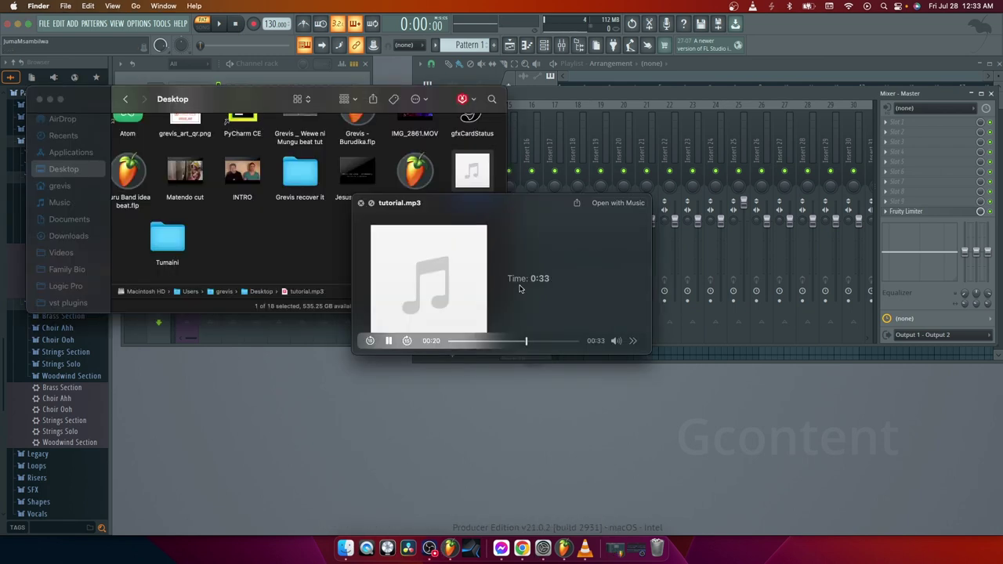
Close the Quick Look preview and reselect tutorial.mp3 in the Desktop folder.
key(space)
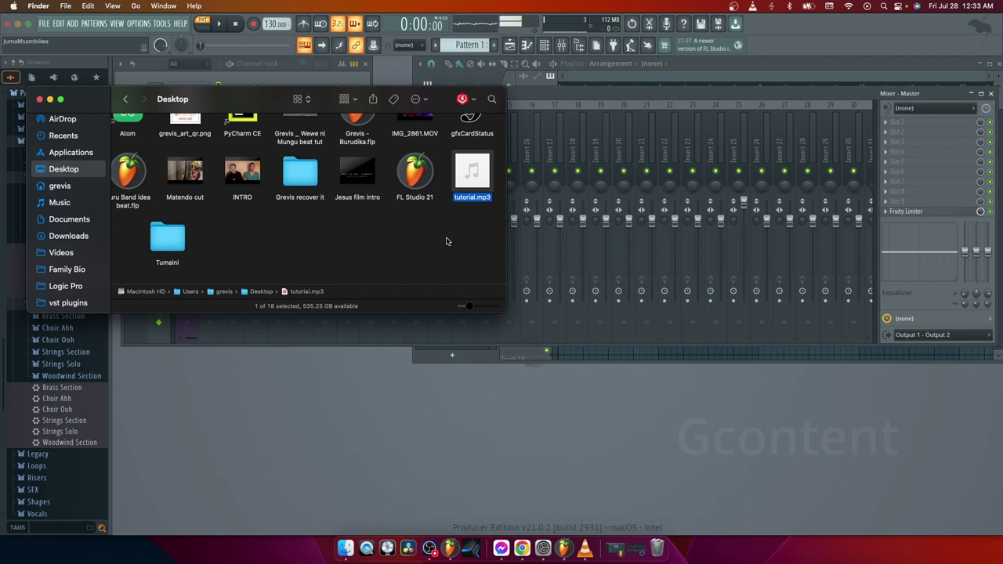
click(447, 241)
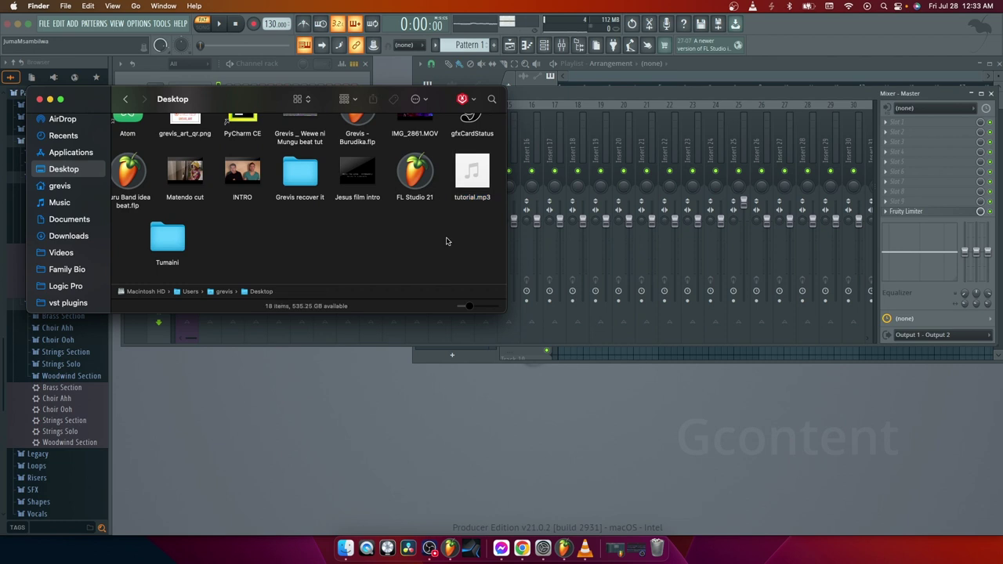
click(467, 187)
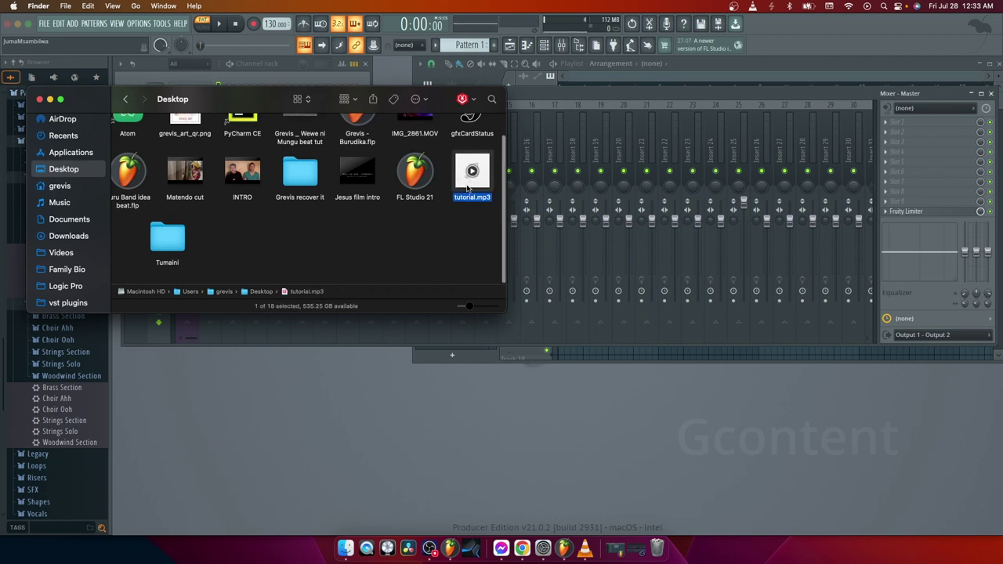
Share tutorial.mp3 over AirDrop to a nearby contact's iPhone and close the AirDrop dialog.
right_click(468, 187)
click(487, 324)
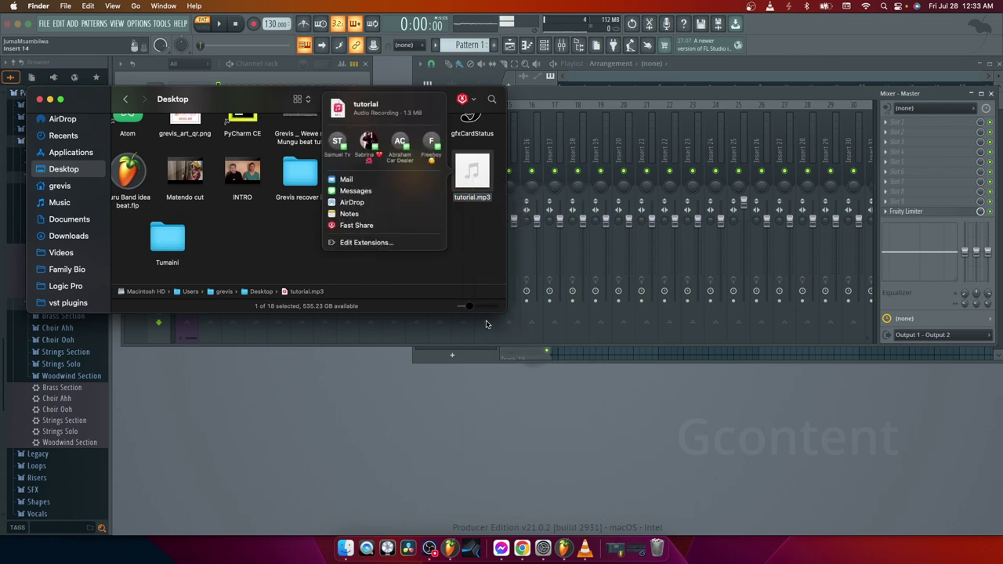
click(344, 203)
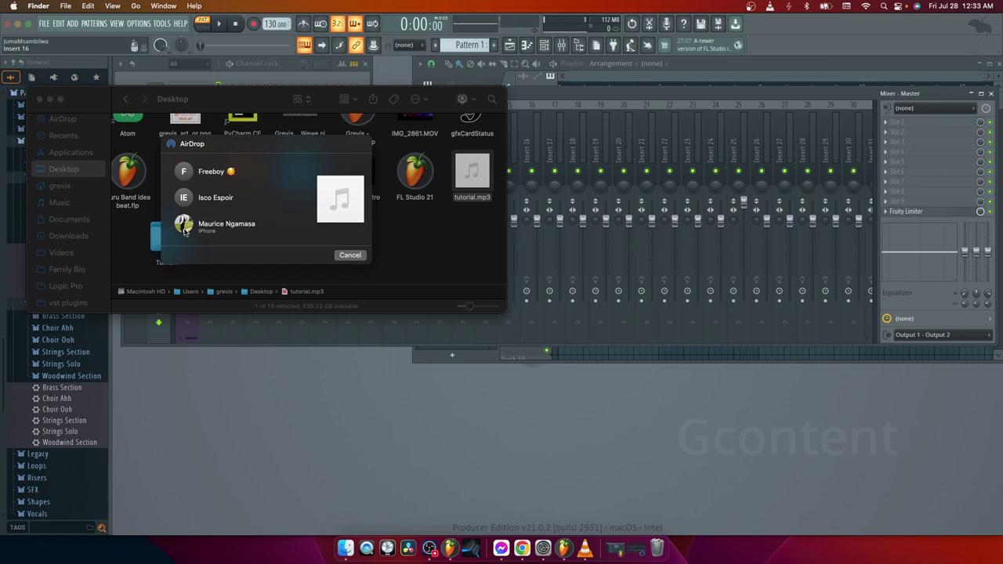
click(192, 226)
click(353, 255)
Switch back to FL Studio, bring up the project with the arranged Pattern 1 clips, and close the 3x Osc window.
click(509, 45)
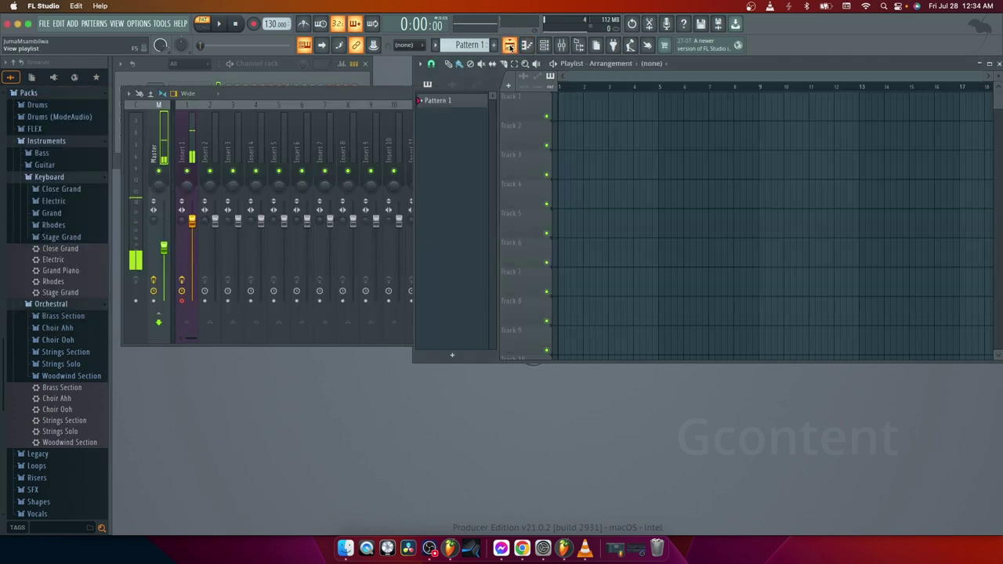
click(449, 547)
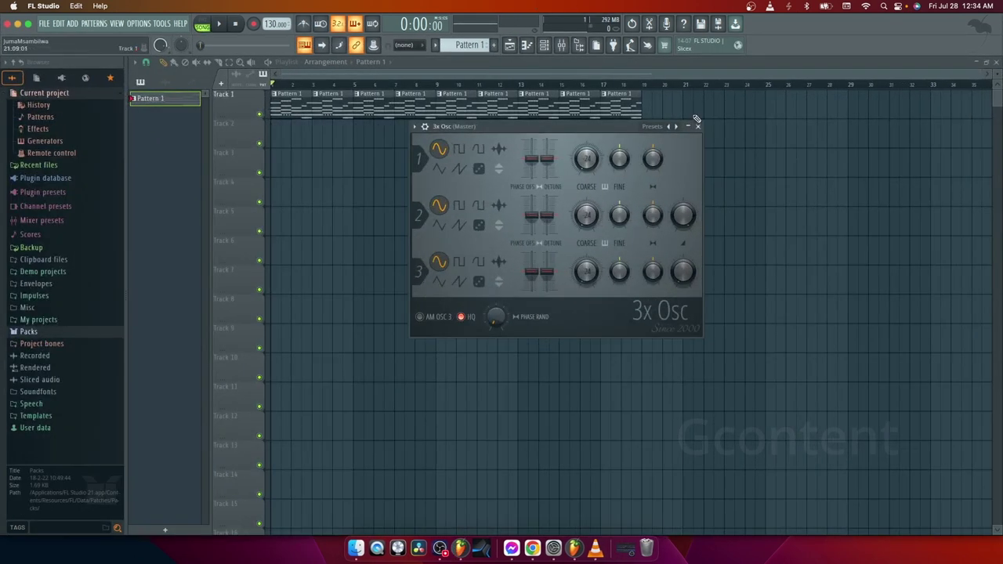
click(697, 126)
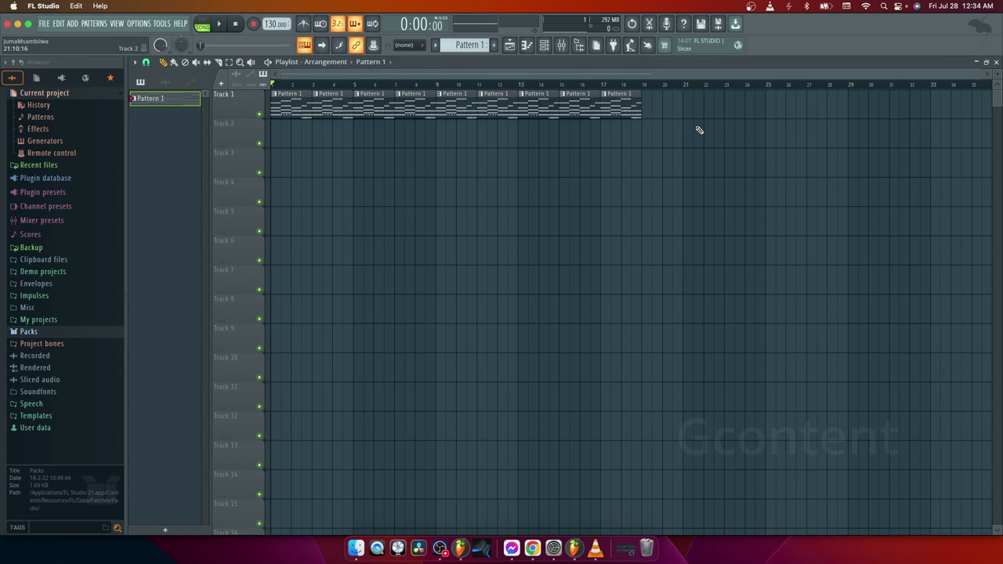
Play the arrangement in Song mode while viewing the Channel rack, Playlist and Mixer, and switch to OBS Studio.
click(527, 44)
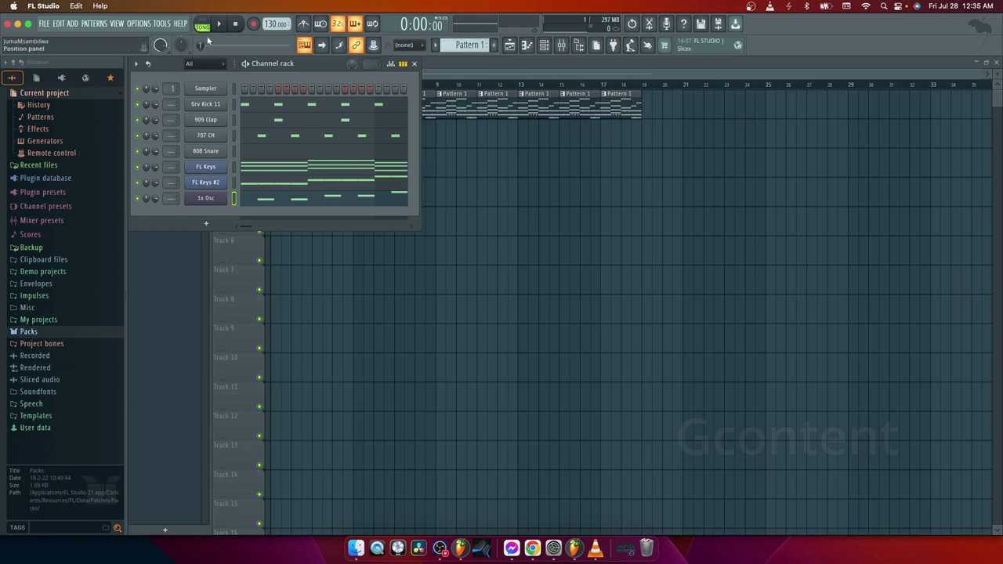
key(space)
click(480, 66)
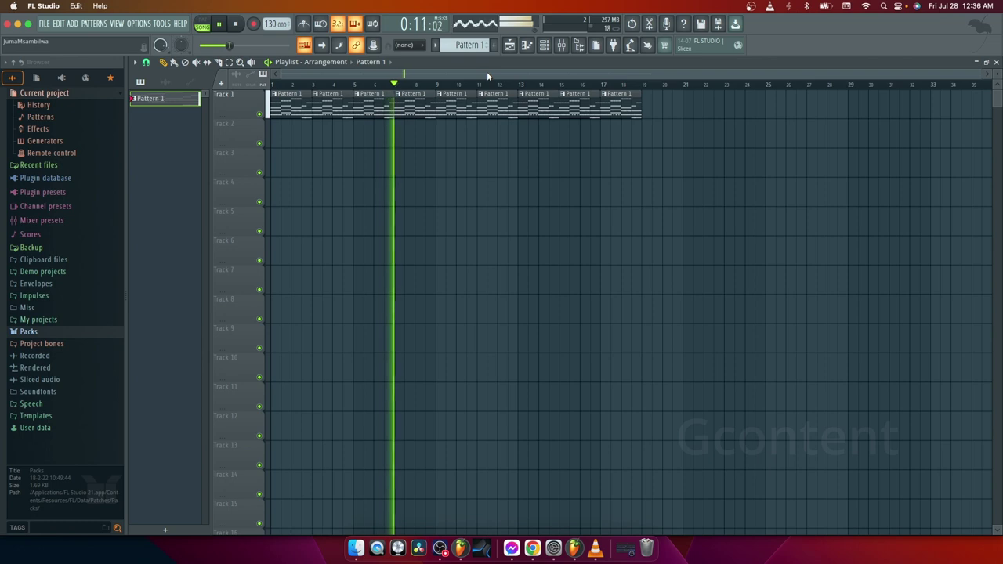
click(561, 45)
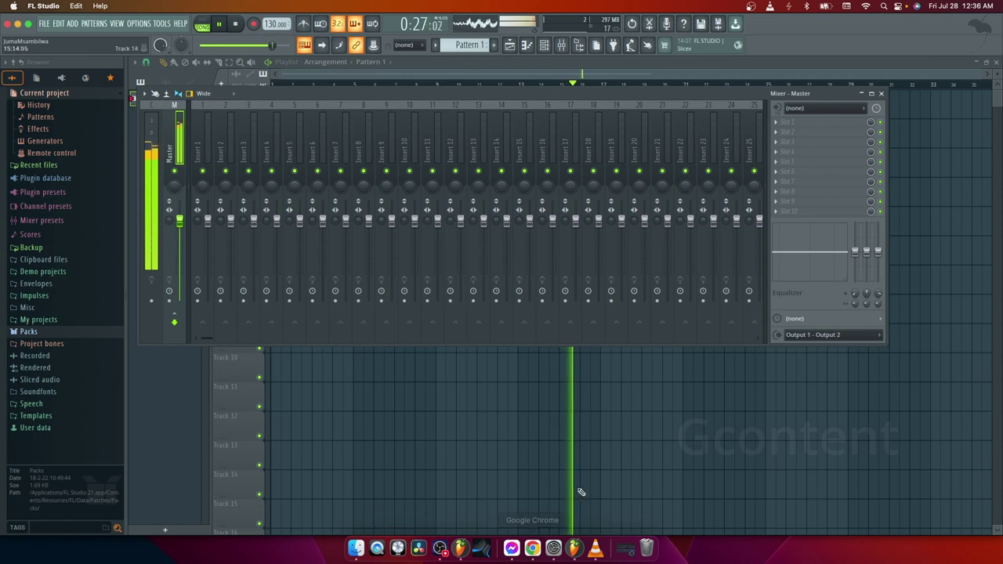
click(440, 547)
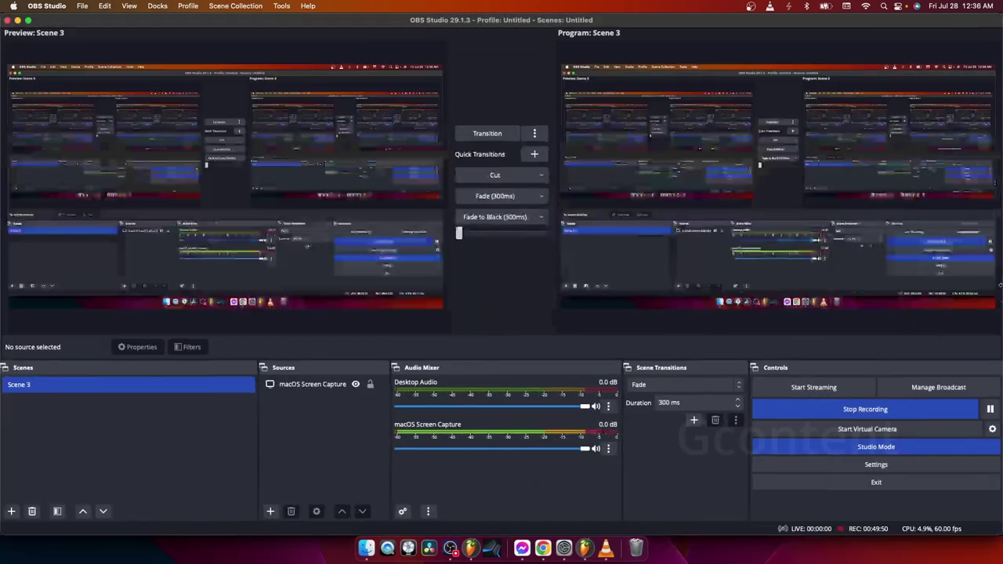